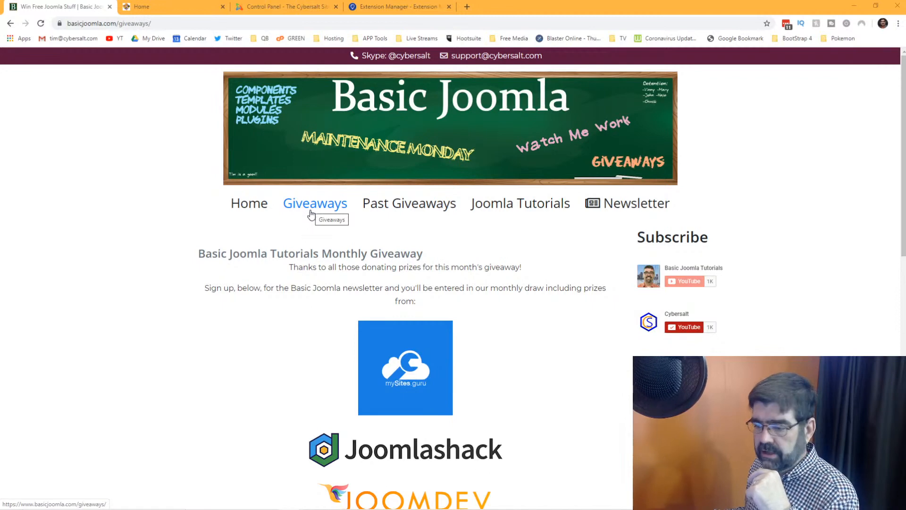
Step: Look over the monthly giveaway page, from the prize sponsors to the newsletter sign-up form
{"action": "scroll", "coordinate": [289, 302], "scroll_direction": "down", "scroll_amount": 4}
{"action": "scroll", "coordinate": [292, 304], "scroll_direction": "up", "scroll_amount": 4}
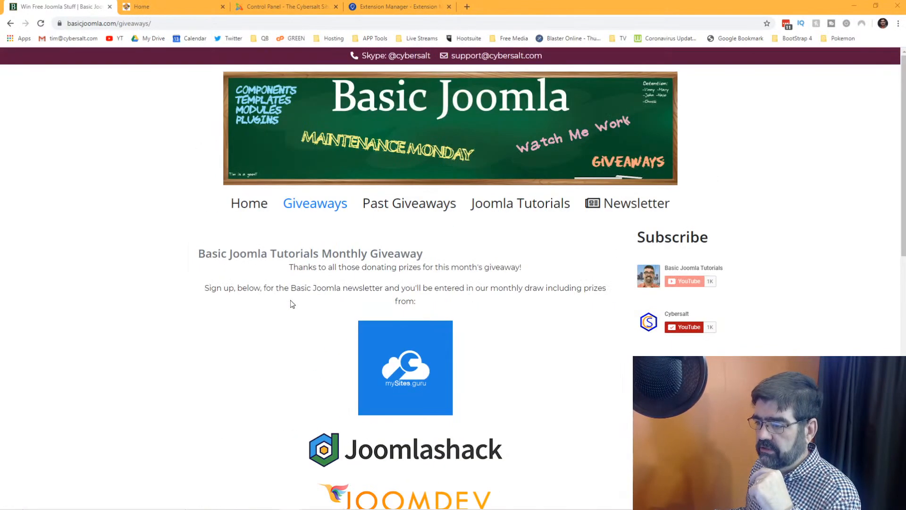
{"action": "scroll", "coordinate": [292, 304], "scroll_direction": "down", "scroll_amount": 6}
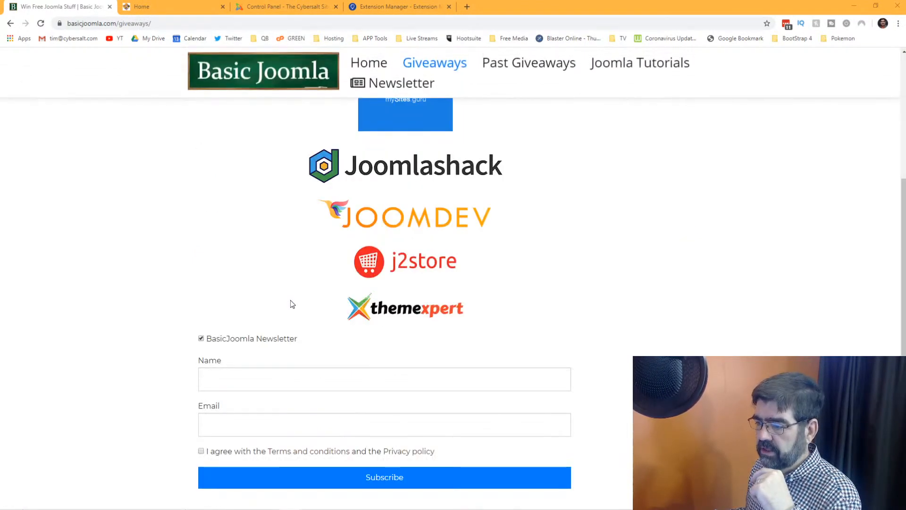
{"action": "scroll", "coordinate": [292, 304], "scroll_direction": "up", "scroll_amount": 6}
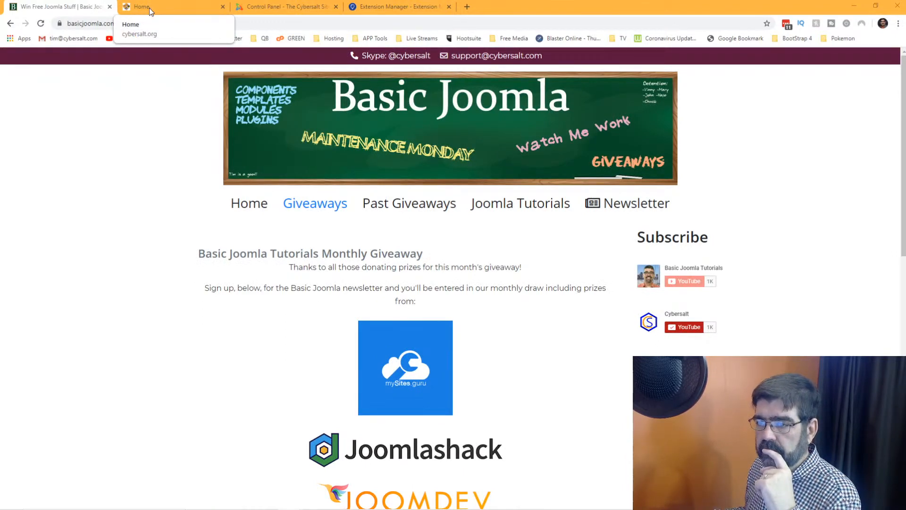
Step: Switch to the Cybersalt site and open the article list of the Clean Jokes category under Entertainment
{"action": "left_click", "coordinate": [149, 7]}
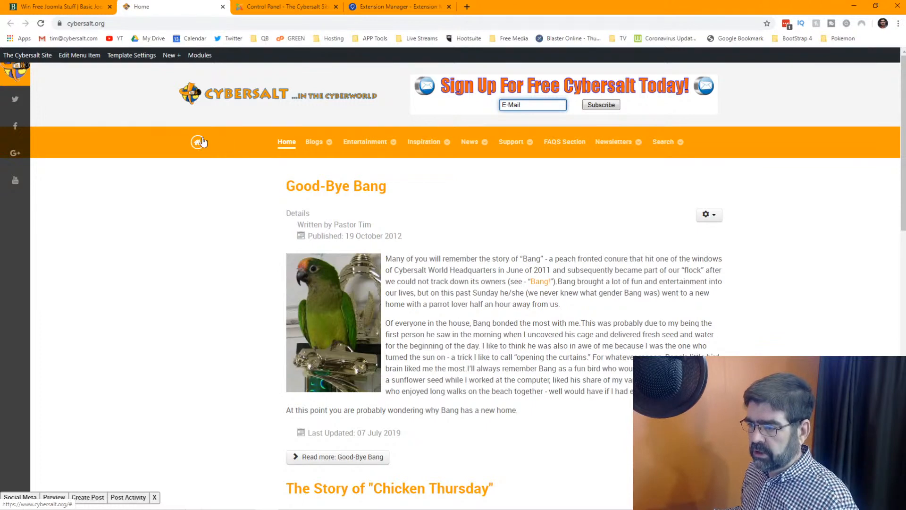
{"action": "mouse_move", "coordinate": [373, 143]}
{"action": "left_click", "coordinate": [385, 178]}
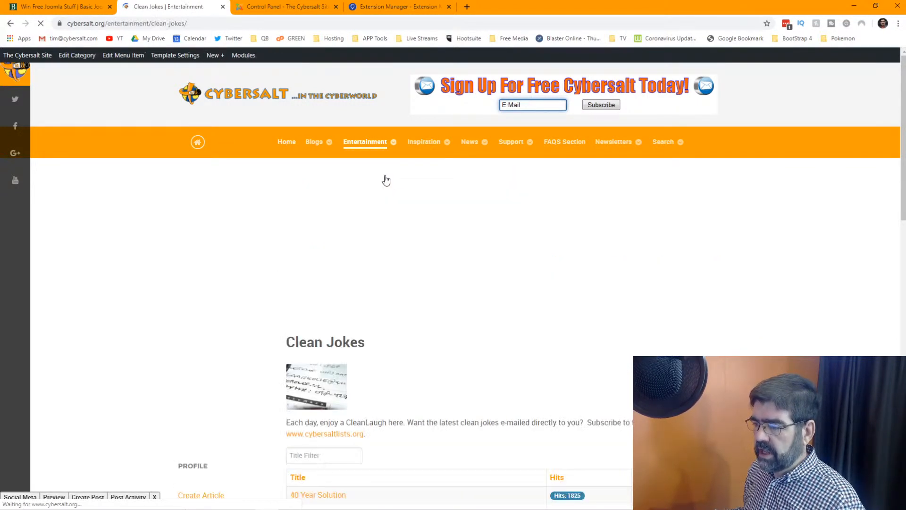
{"action": "scroll", "coordinate": [572, 222], "scroll_direction": "down", "scroll_amount": 3}
{"action": "scroll", "coordinate": [572, 222], "scroll_direction": "down", "scroll_amount": 2}
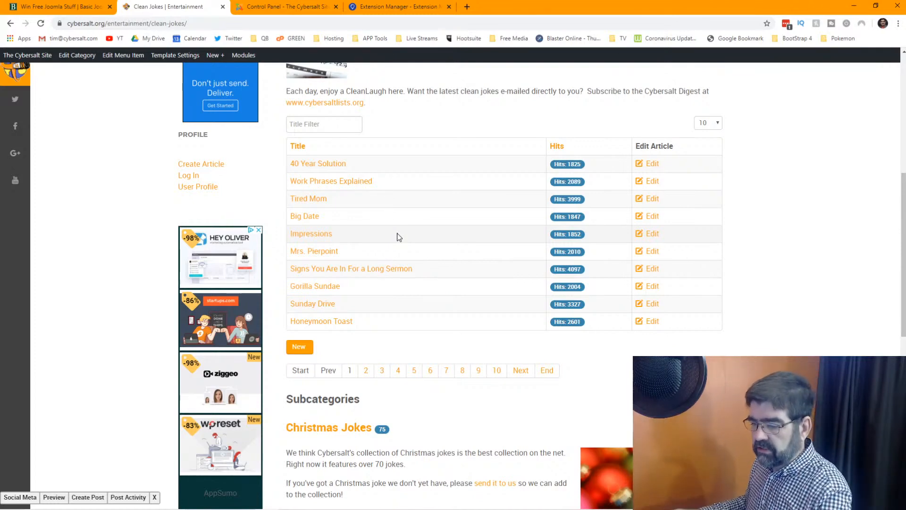
Step: Inspect the Impressions article link in the developer tools and enlarge the element view to see its surrounding table markup
{"action": "right_click", "coordinate": [305, 235]}
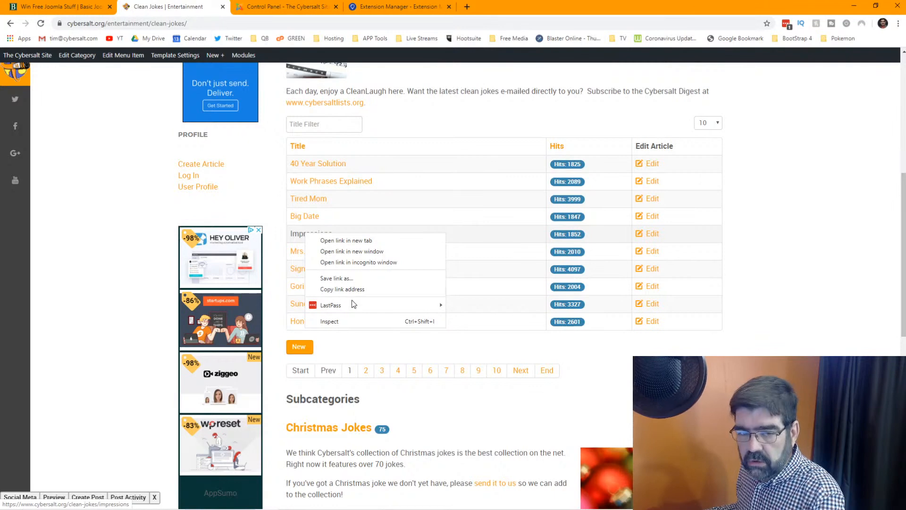
{"action": "left_click", "coordinate": [362, 321]}
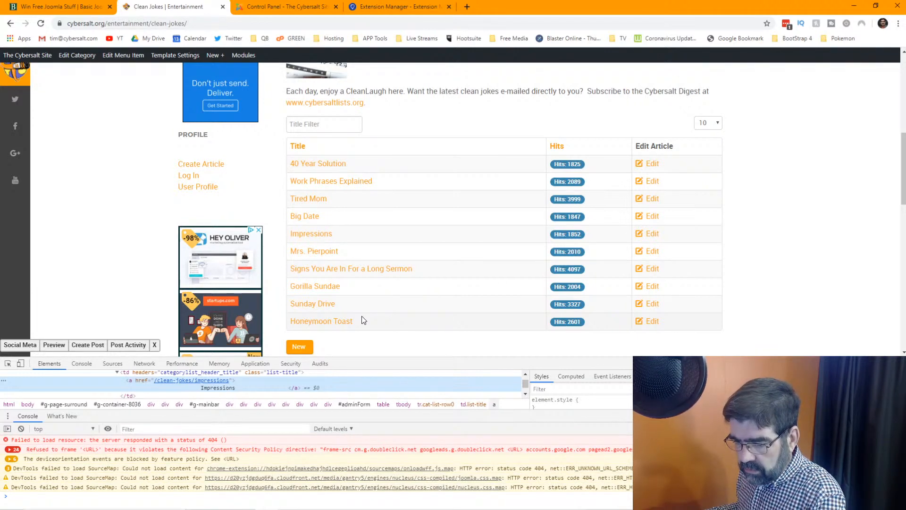
{"action": "left_click_drag", "start_coordinate": [372, 357], "coordinate": [383, 142]}
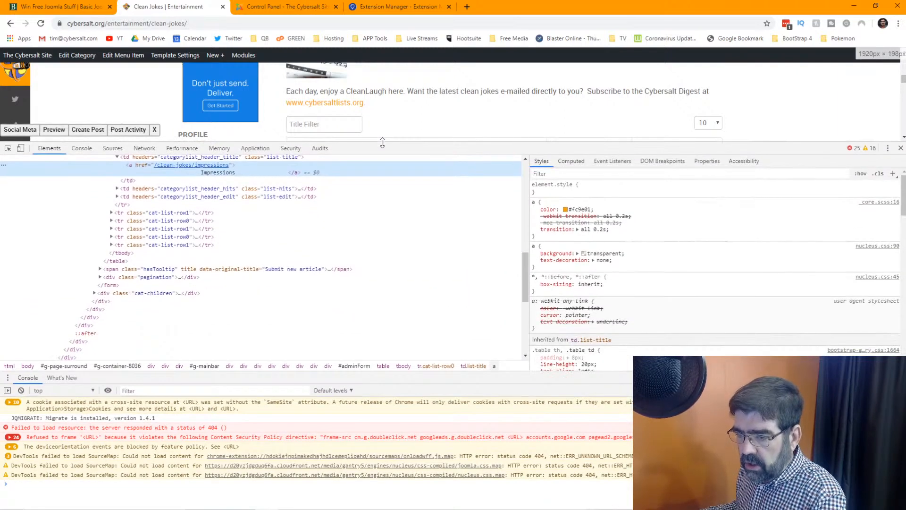
{"action": "scroll", "coordinate": [296, 220], "scroll_direction": "up", "scroll_amount": 3}
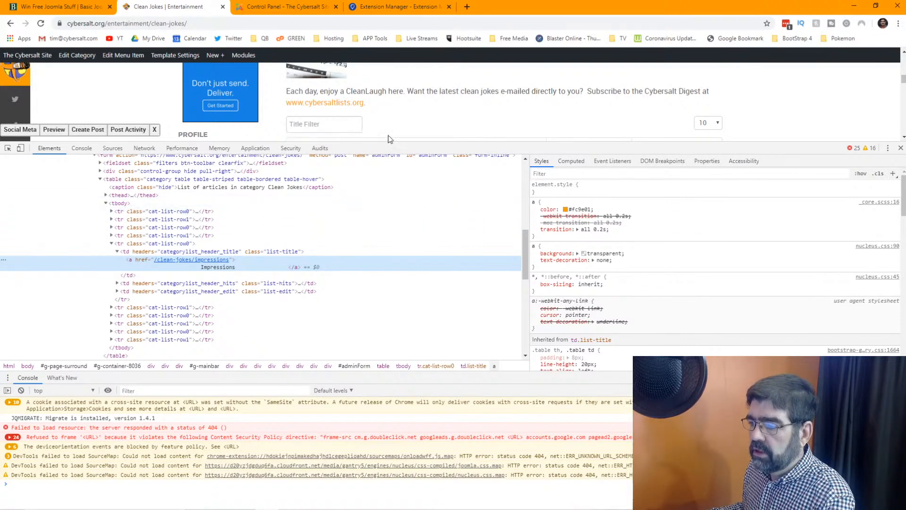
Step: Compare the article list with its table markup and expand the first cat-list-row0 row in the inspector
{"action": "left_click_drag", "start_coordinate": [390, 143], "coordinate": [393, 304]}
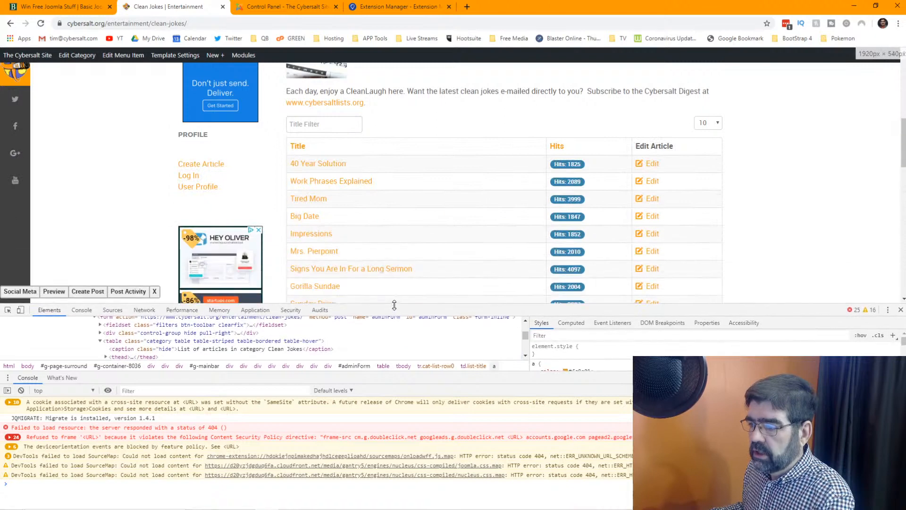
{"action": "scroll", "coordinate": [413, 175], "scroll_direction": "down", "scroll_amount": 1}
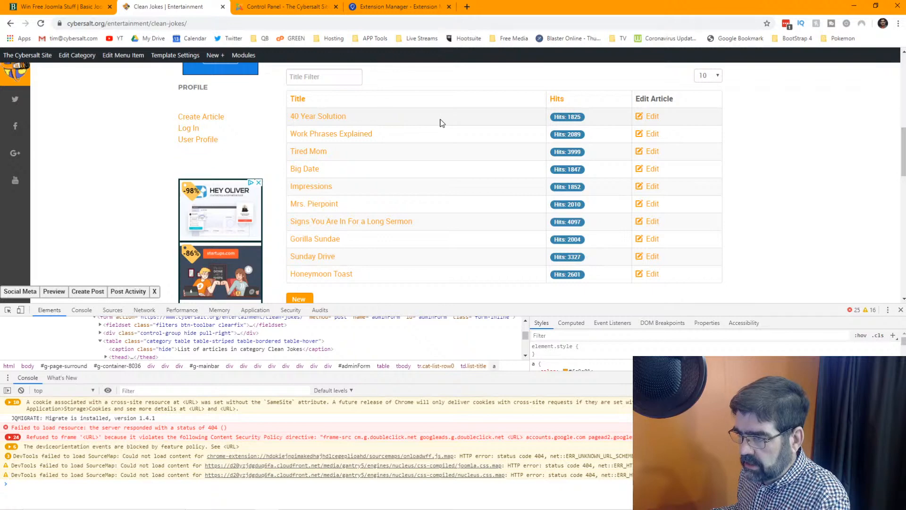
{"action": "left_click_drag", "start_coordinate": [384, 305], "coordinate": [385, 217]}
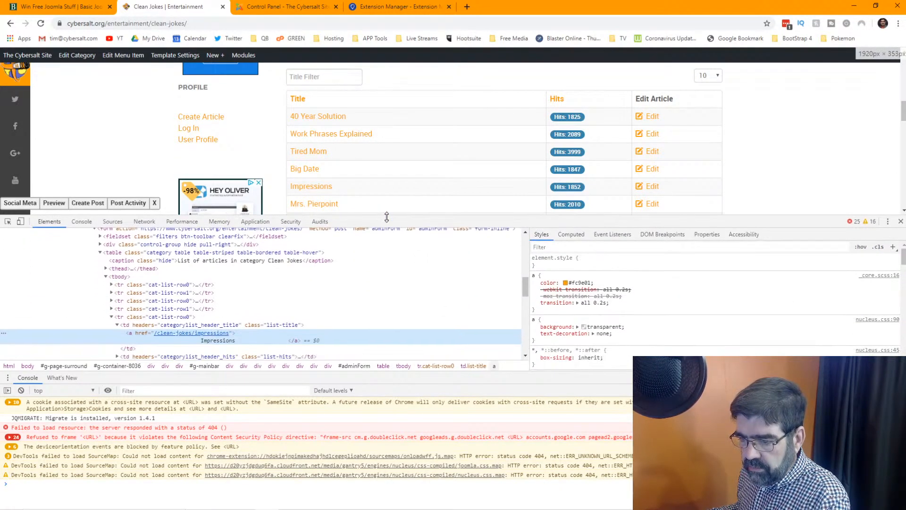
{"action": "left_click", "coordinate": [112, 285]}
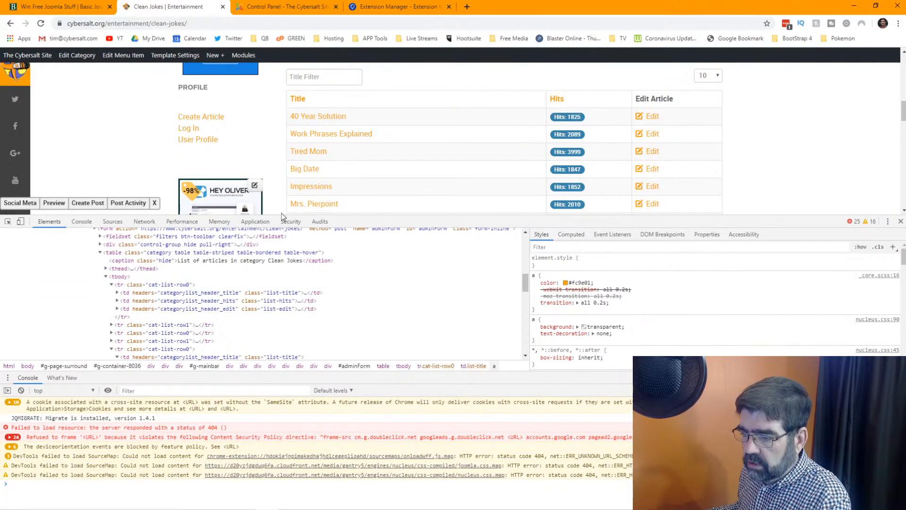
{"action": "left_click_drag", "start_coordinate": [281, 215], "coordinate": [281, 324]}
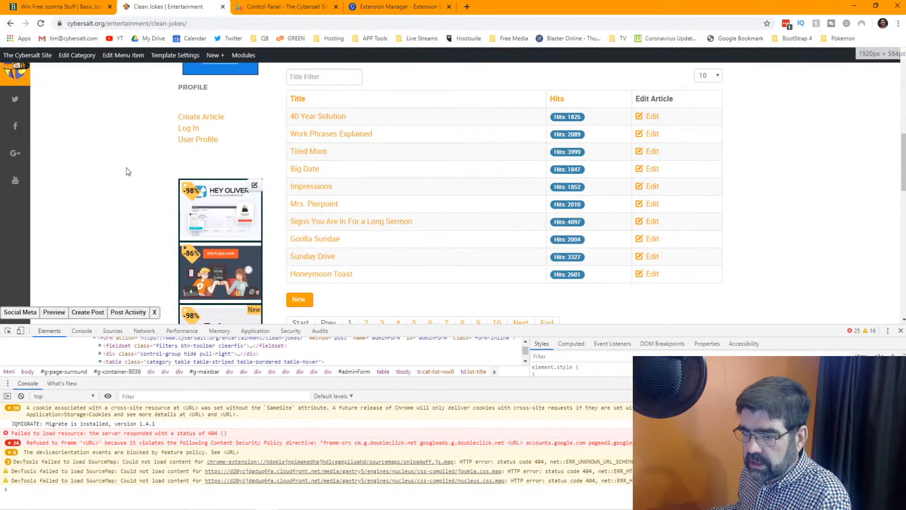
Step: View the source of the Clean Jokes page and search it for row-0
{"action": "right_click", "coordinate": [112, 153]}
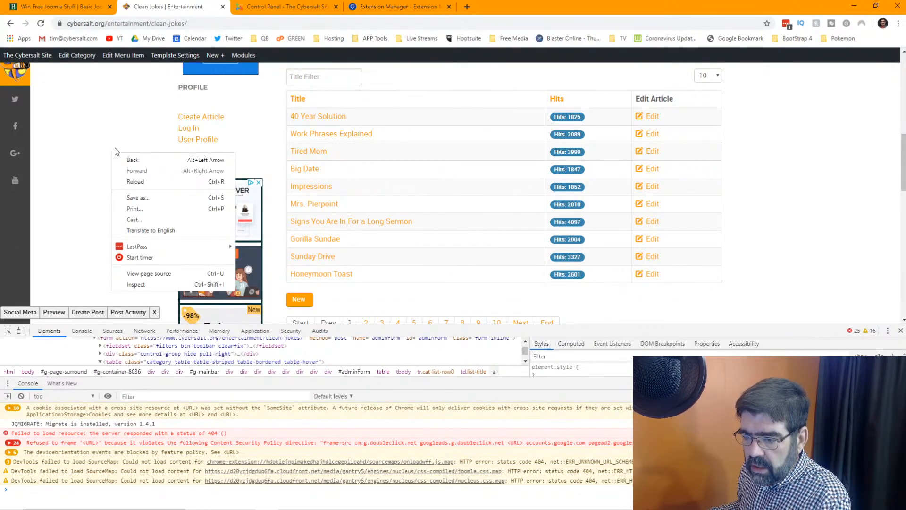
{"action": "left_click", "coordinate": [145, 274]}
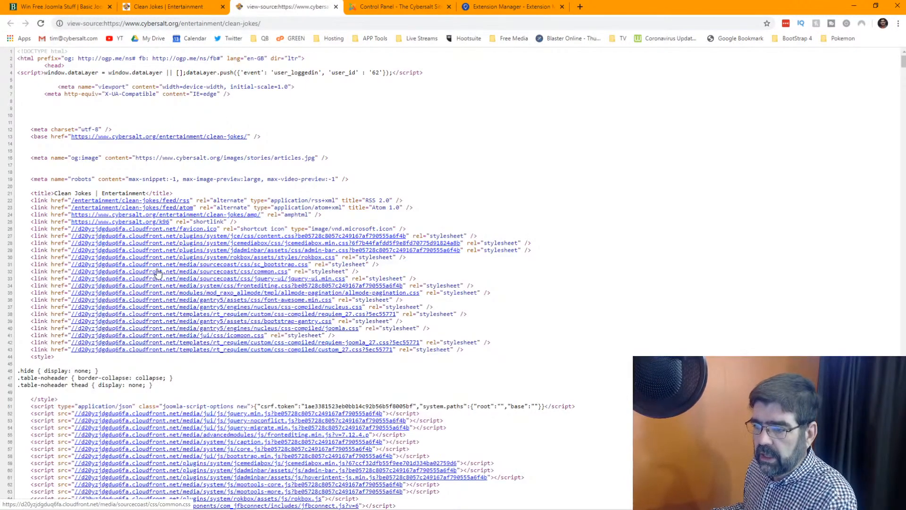
{"action": "key", "text": "ctrl+f"}
{"action": "type", "text": "ro"}
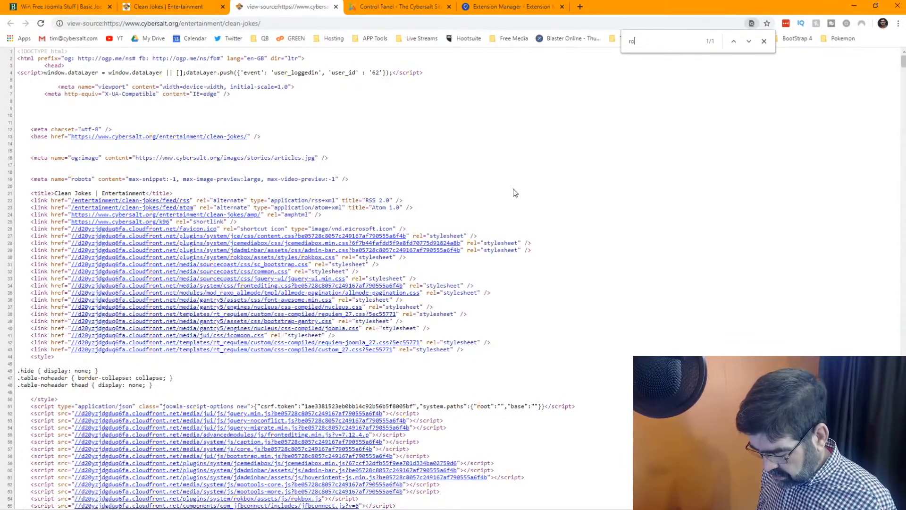
{"action": "type", "text": "w-0"}
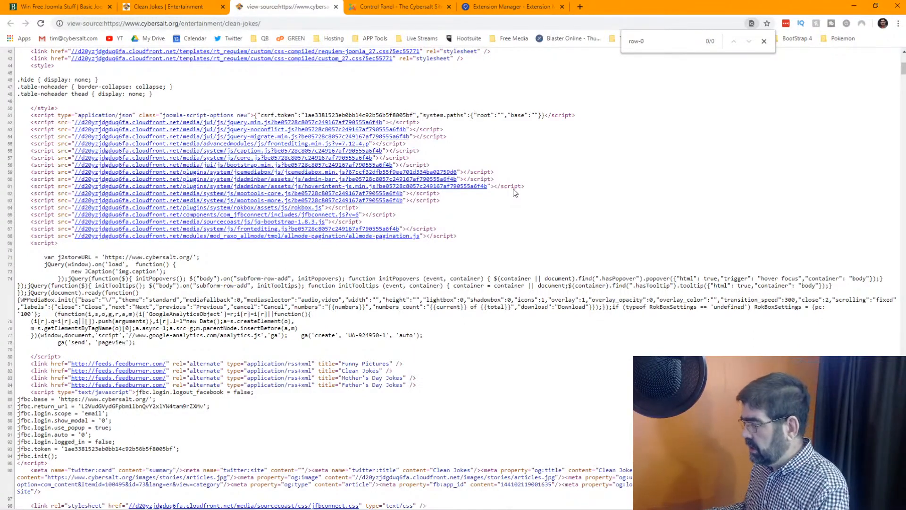
Step: Check the first row's class name in the inspector and search the page source for row0
{"action": "left_click", "coordinate": [207, 6]}
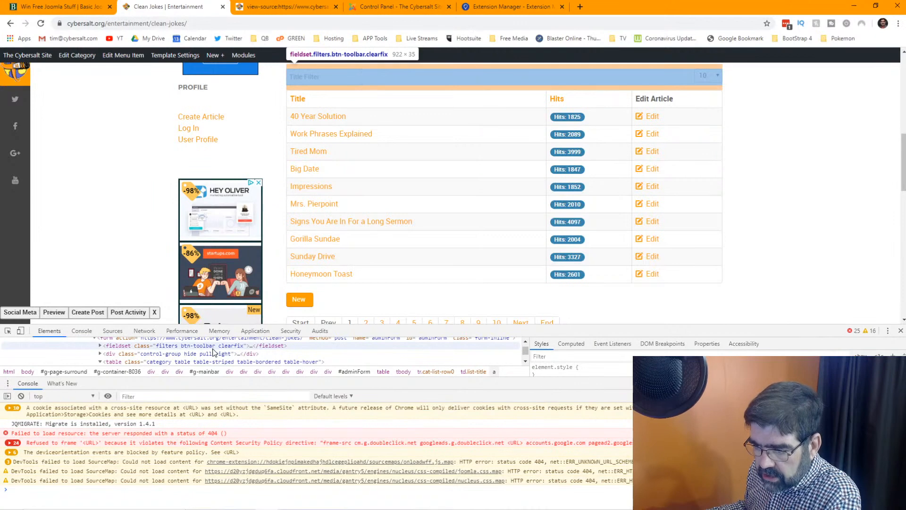
{"action": "left_click_drag", "start_coordinate": [206, 325], "coordinate": [206, 239]}
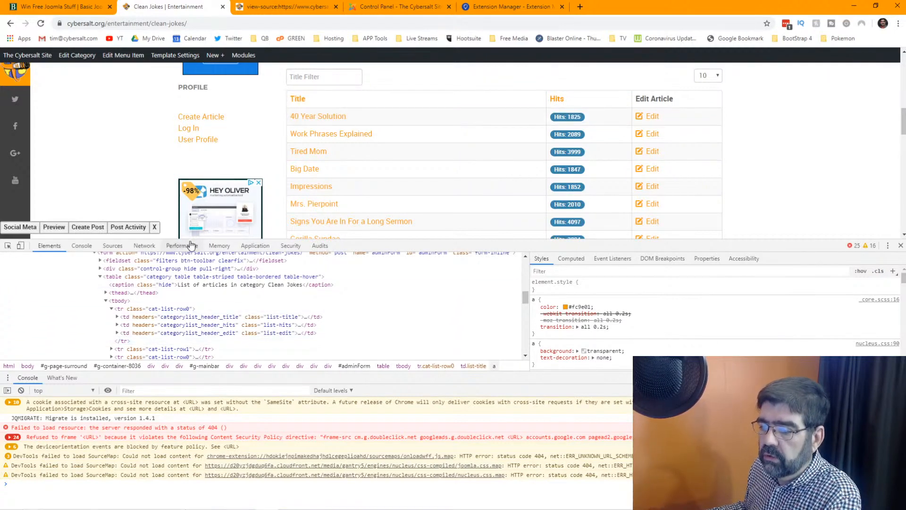
{"action": "left_click", "coordinate": [302, 9]}
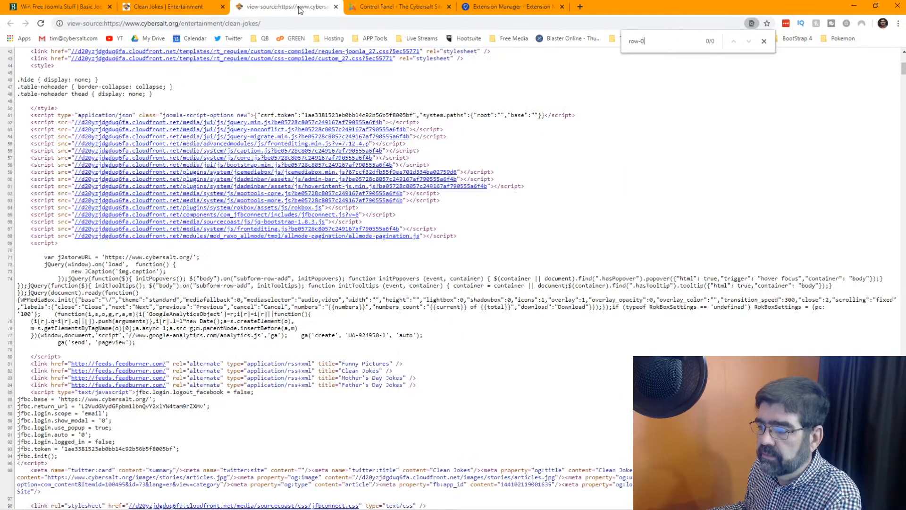
{"action": "key", "text": "BackSpace"}
{"action": "key", "text": "BackSpace"}
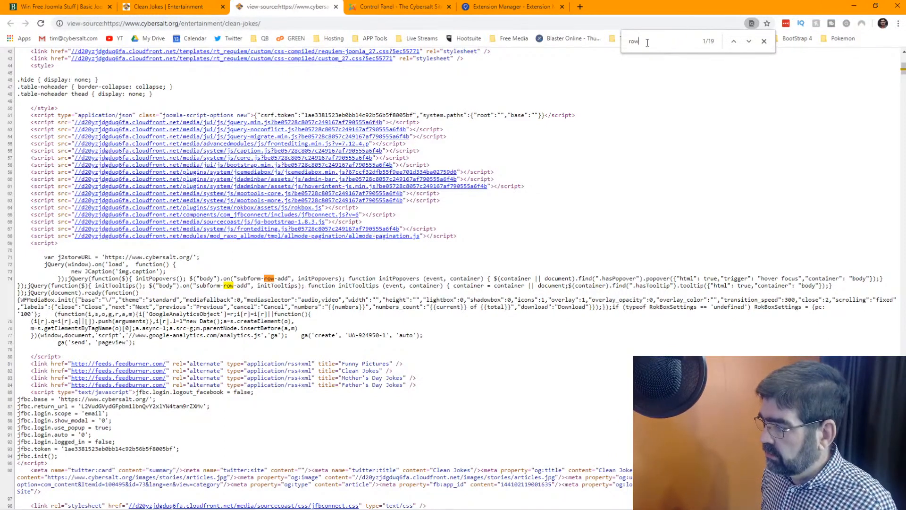
{"action": "type", "text": "0"}
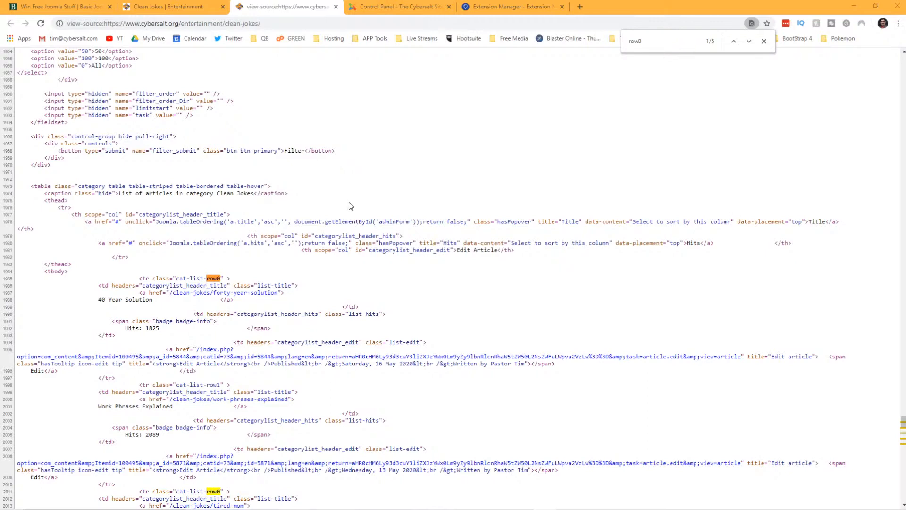
Step: Copy the first article row's opening tag, <tr class="cat-list-row0" >, from the page source, and close the source view and developer tools
{"action": "scroll", "coordinate": [435, 207], "scroll_direction": "down", "scroll_amount": 2}
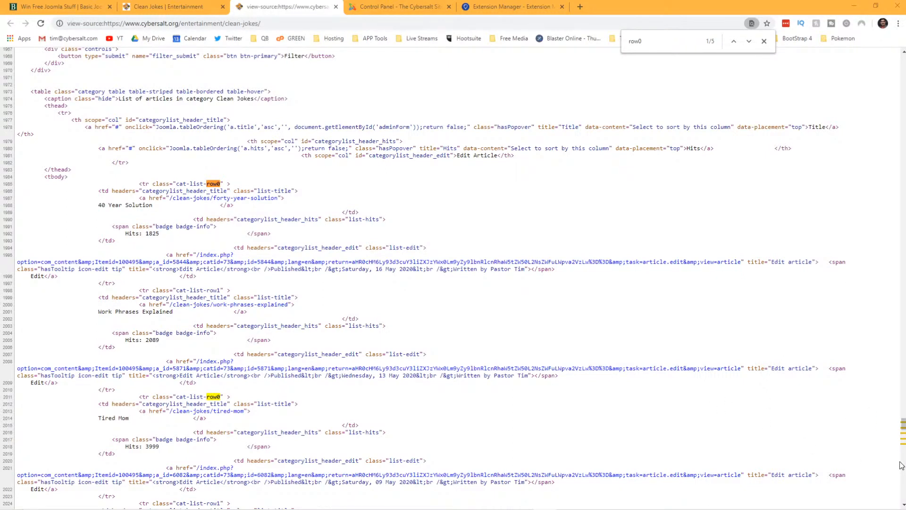
{"action": "mouse_move", "coordinate": [903, 424]}
{"action": "left_mouse_down"}
{"action": "mouse_move", "coordinate": [904, 370]}
{"action": "mouse_move", "coordinate": [903, 425]}
{"action": "left_mouse_up"}
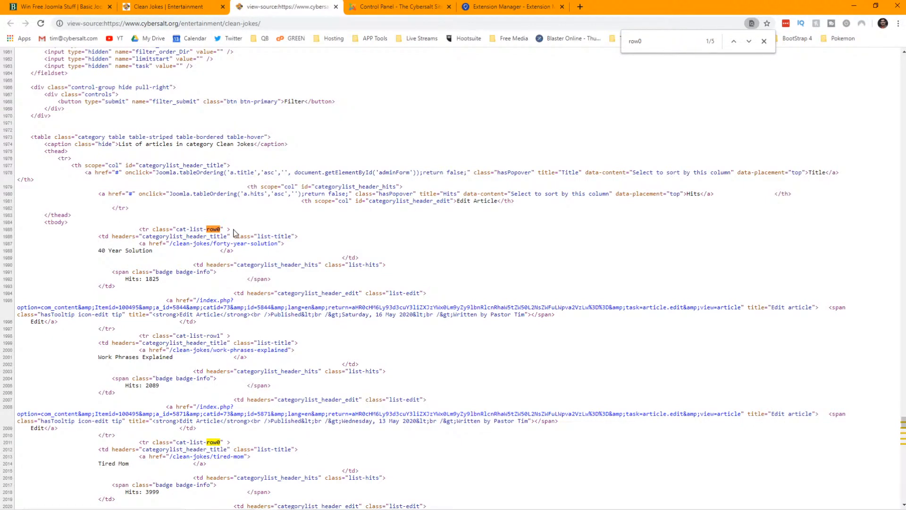
{"action": "scroll", "coordinate": [244, 235], "scroll_direction": "down", "scroll_amount": 2}
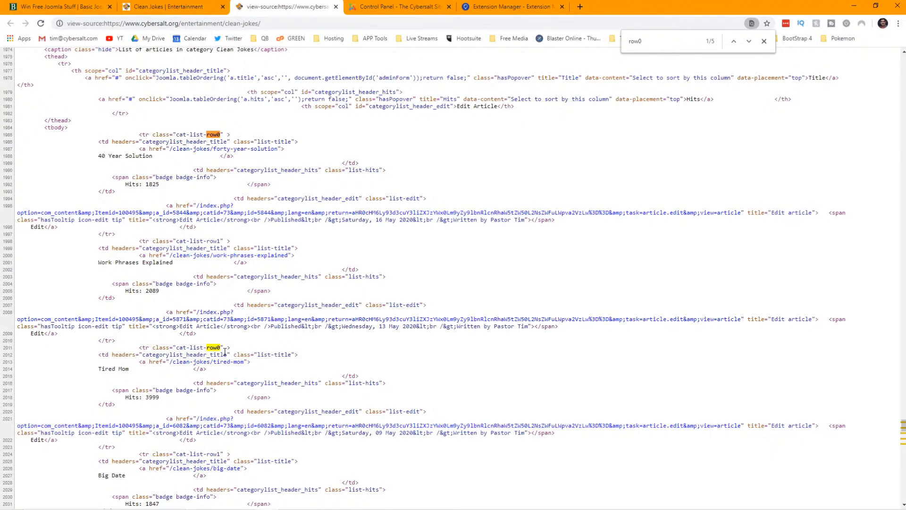
{"action": "scroll", "coordinate": [265, 317], "scroll_direction": "up", "scroll_amount": 2}
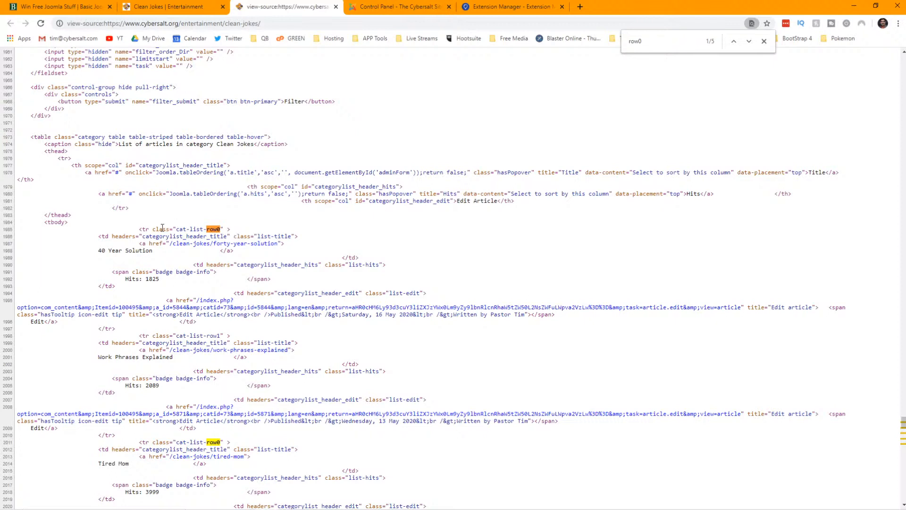
{"action": "left_click_drag", "start_coordinate": [140, 228], "coordinate": [229, 230]}
{"action": "right_click", "coordinate": [221, 230]}
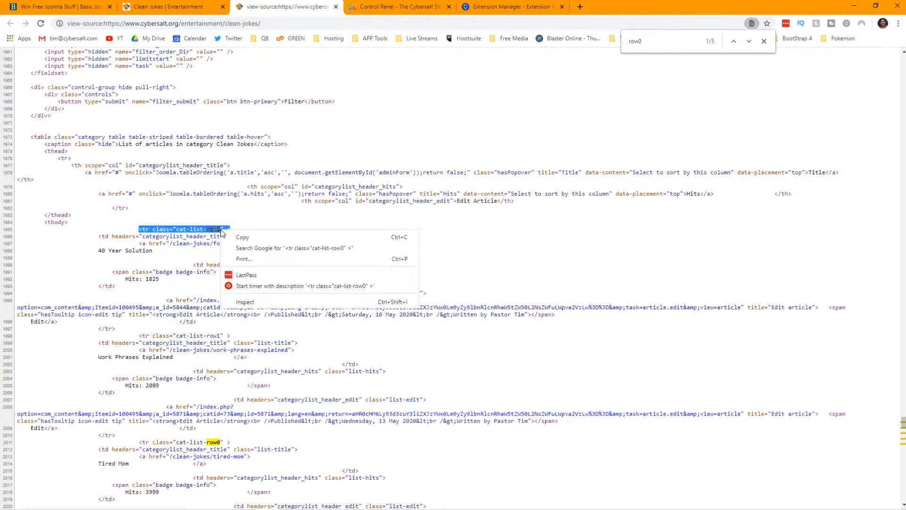
{"action": "left_click", "coordinate": [236, 236]}
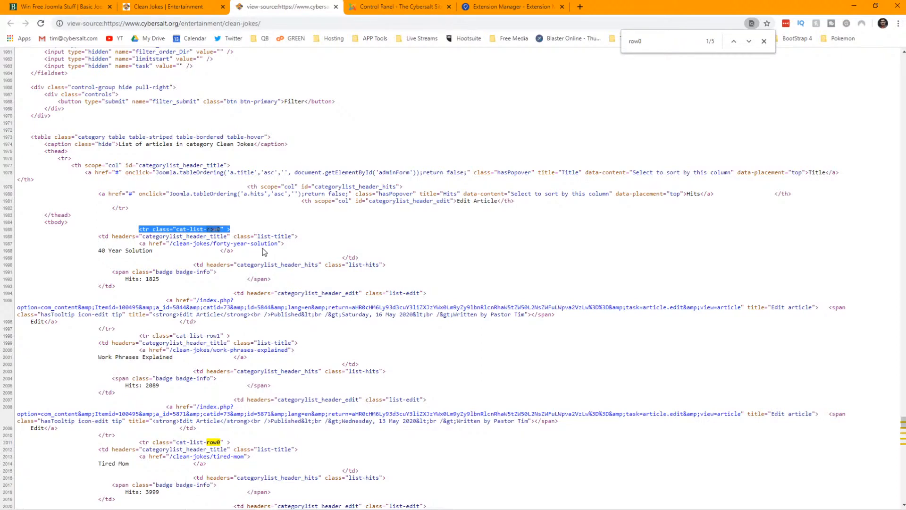
{"action": "left_click", "coordinate": [336, 7]}
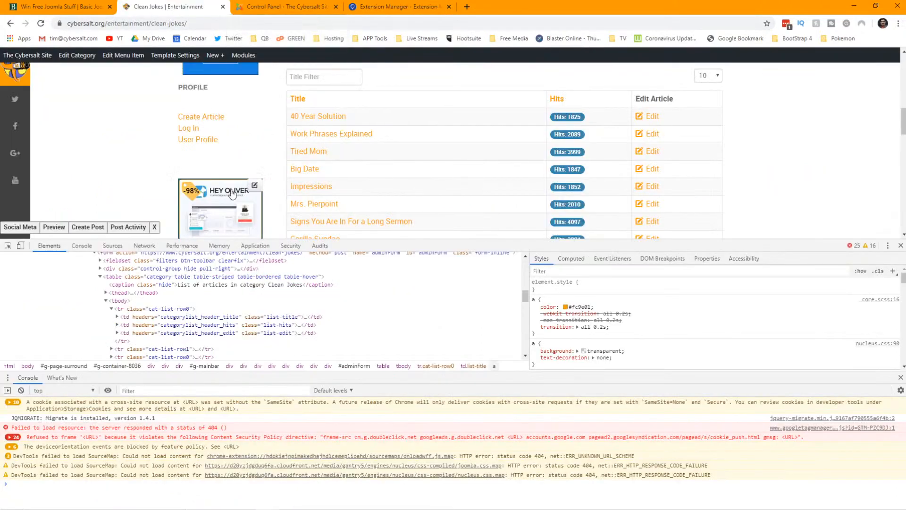
{"action": "left_click", "coordinate": [902, 246]}
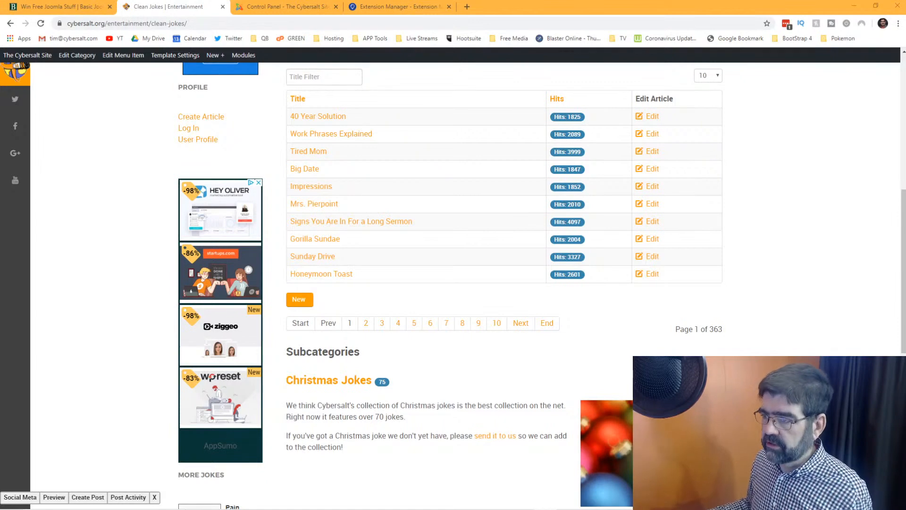
Step: Glance at the Regular Labs Extension Manager page and open the Joomla administrator's extension Install page in a new browser tab
{"action": "left_click", "coordinate": [409, 4]}
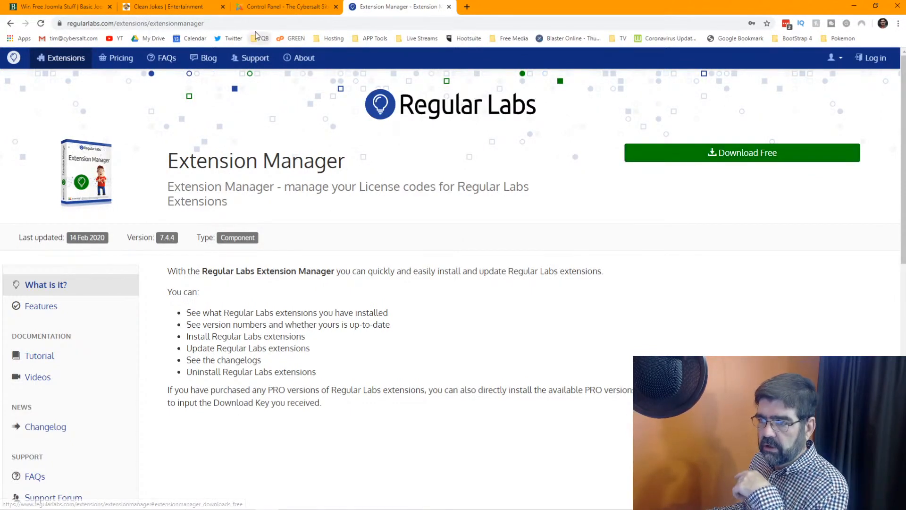
{"action": "left_click", "coordinate": [283, 7]}
{"action": "left_click", "coordinate": [257, 55]}
{"action": "mouse_move", "coordinate": [263, 71]}
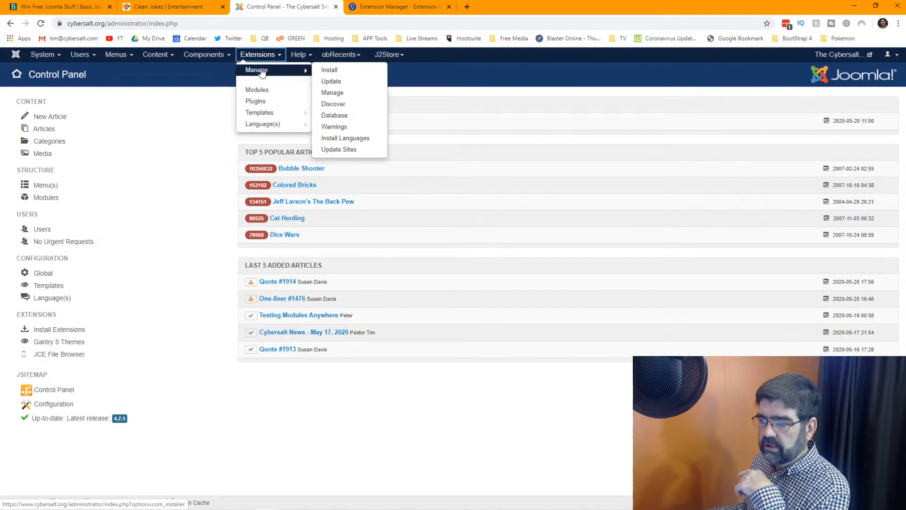
{"action": "right_click", "coordinate": [329, 70]}
{"action": "left_click", "coordinate": [350, 75]}
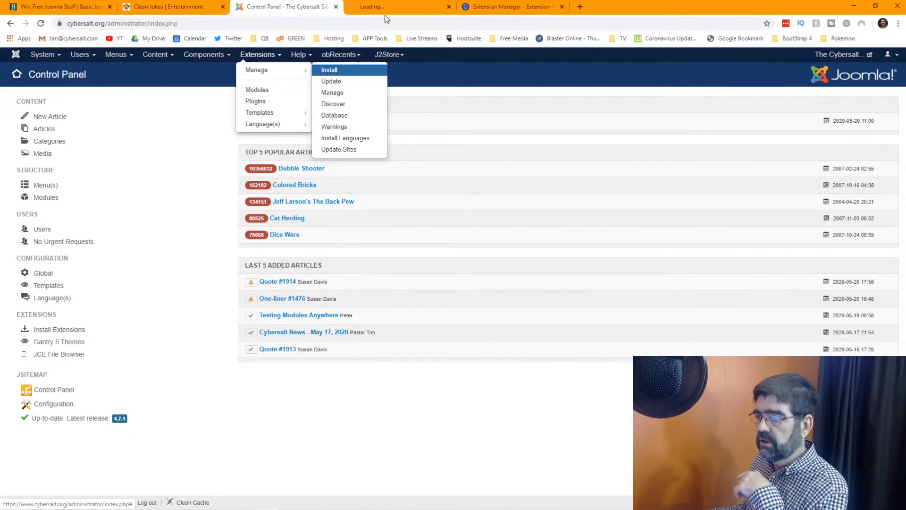
Step: Search the web extension catalogue on the Joomla Install page for extensionsmanager
{"action": "left_click", "coordinate": [381, 6]}
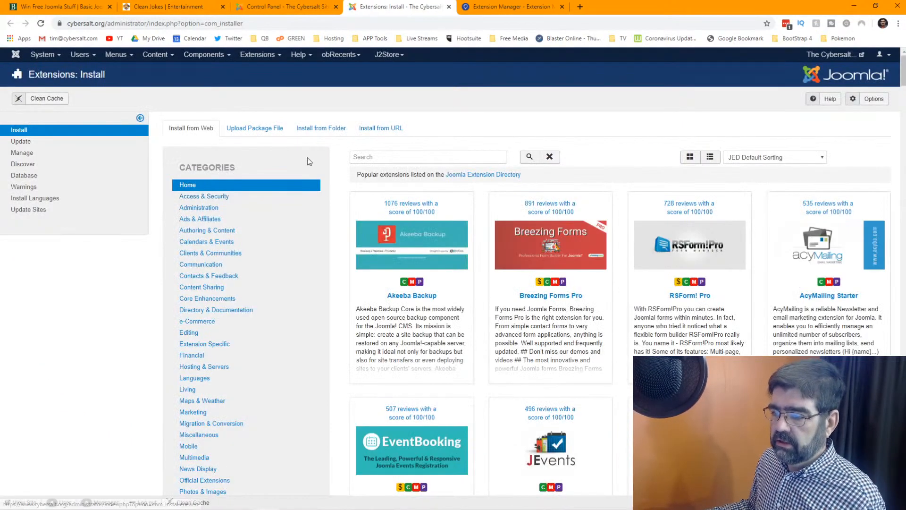
{"action": "left_click", "coordinate": [387, 159]}
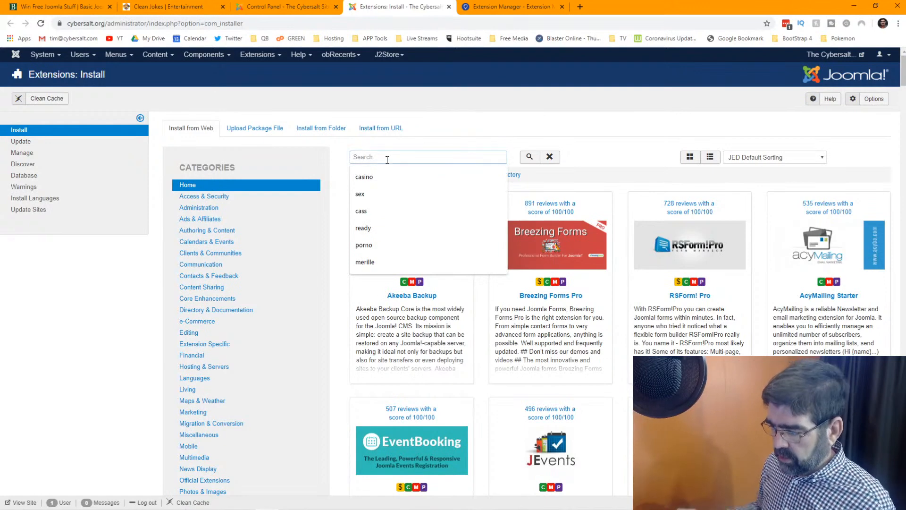
{"action": "key", "text": "Escape"}
{"action": "type", "text": "extensionsman"}
{"action": "type", "text": "agan"}
{"action": "key", "text": "BackSpace"}
{"action": "key", "text": "BackSpace"}
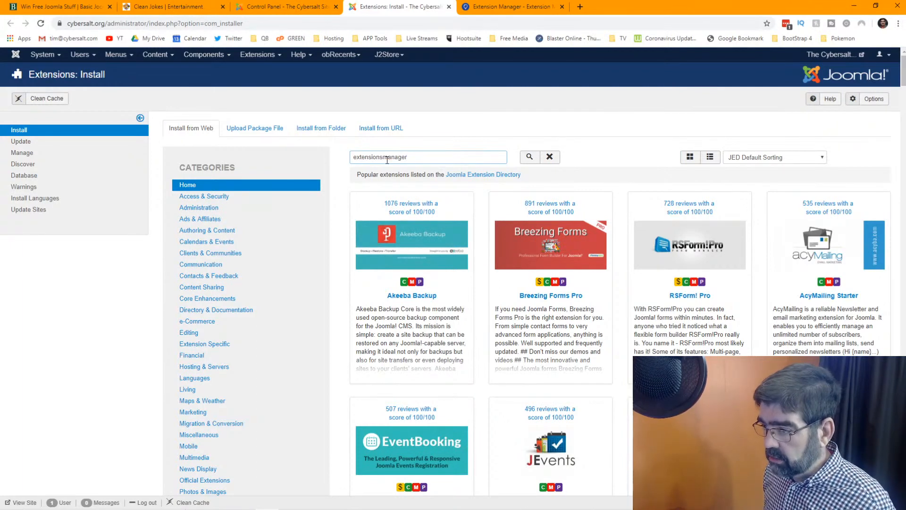
{"action": "type", "text": "er"}
{"action": "key", "text": "Return"}
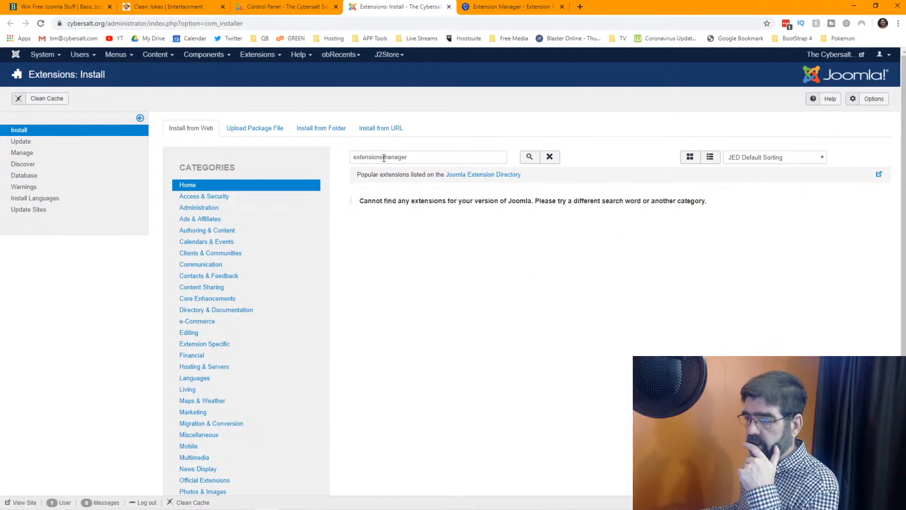
Step: Repeat the catalogue search with extensions manager and extension manager, and look through the listed extensions
{"action": "left_click", "coordinate": [384, 158]}
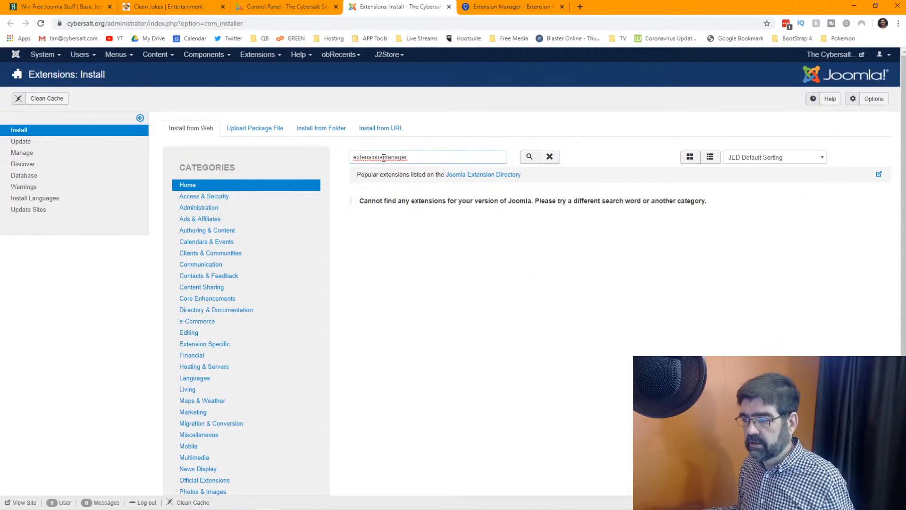
{"action": "key", "text": "Return"}
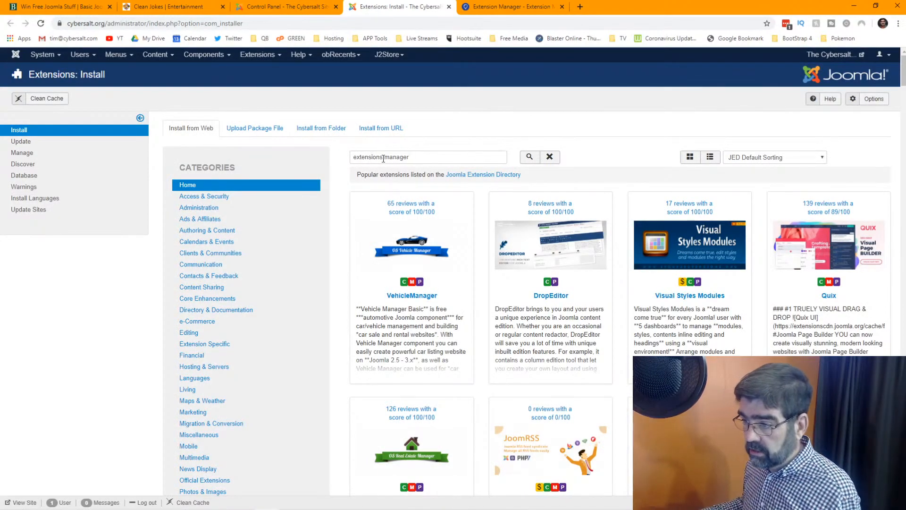
{"action": "left_click", "coordinate": [383, 158]}
{"action": "key", "text": "BackSpace"}
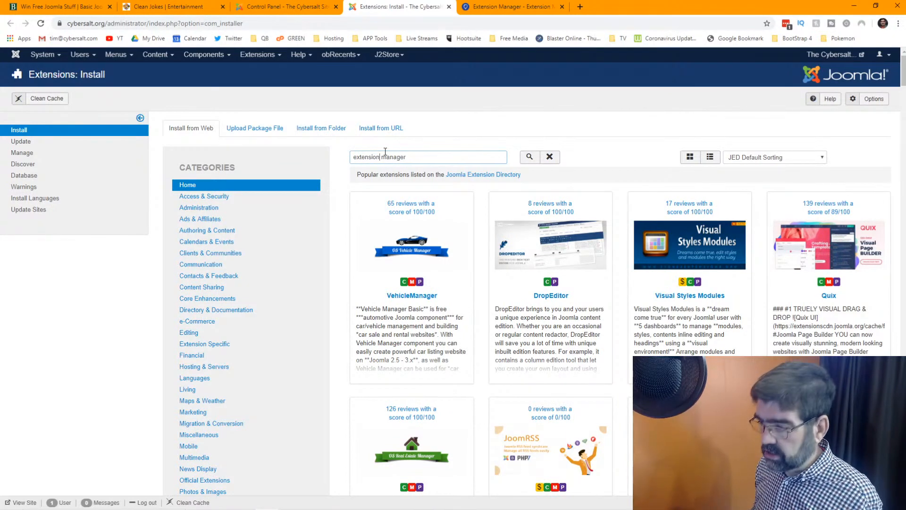
{"action": "key", "text": "Return"}
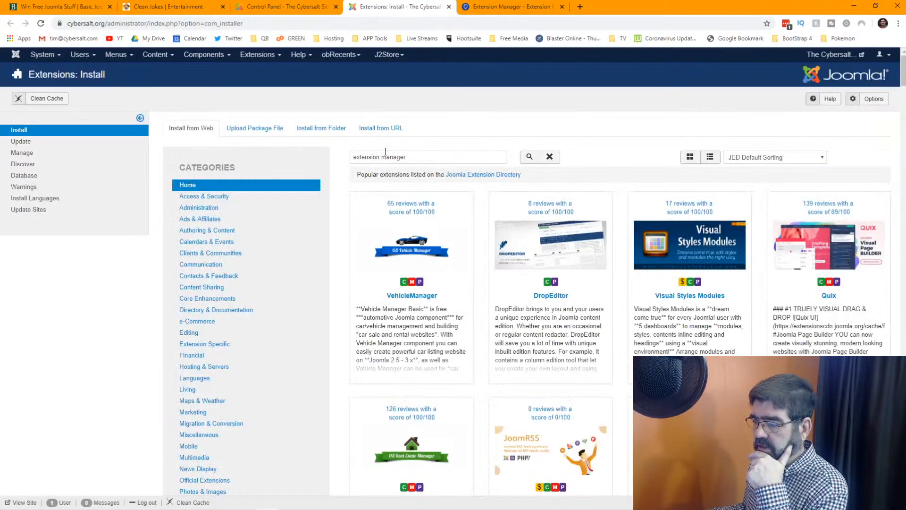
{"action": "scroll", "coordinate": [459, 208], "scroll_direction": "down", "scroll_amount": 5}
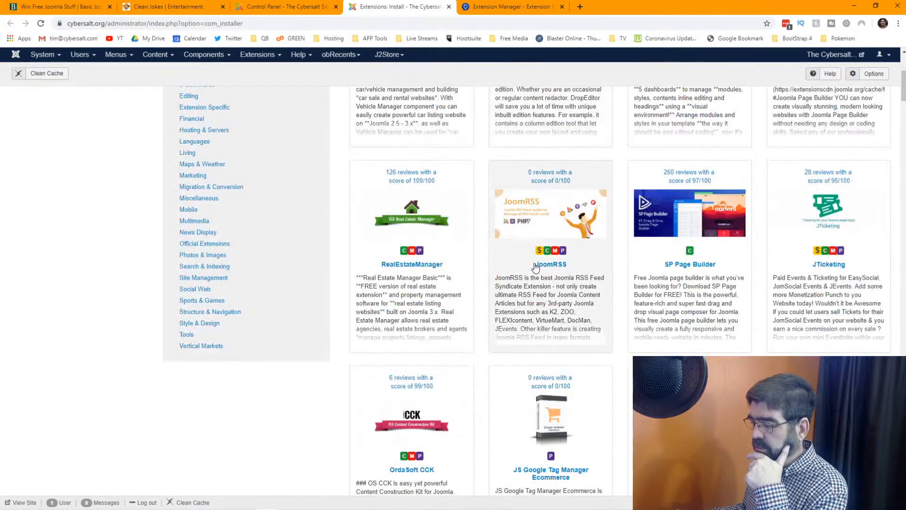
Step: Check the product name on the Regular Labs Extension Manager page and search the extension catalogue for extensionmanager
{"action": "left_click", "coordinate": [496, 7]}
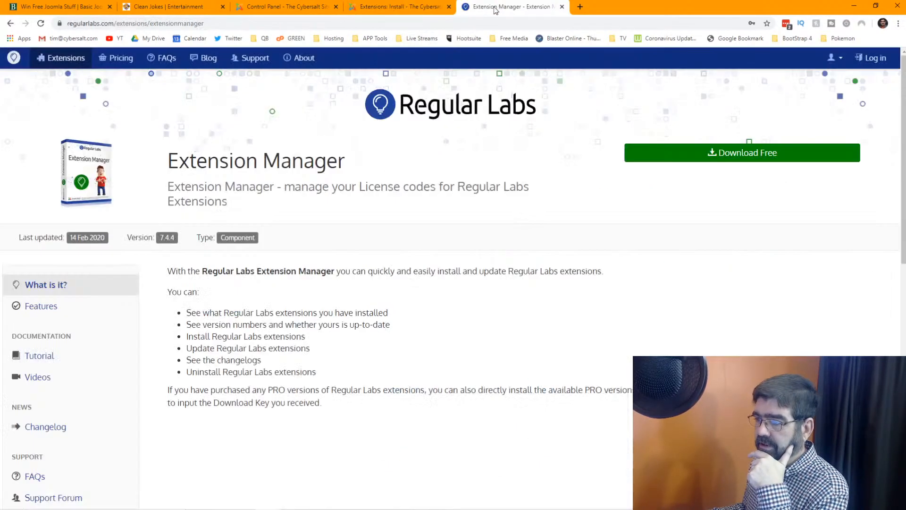
{"action": "left_click", "coordinate": [434, 23]}
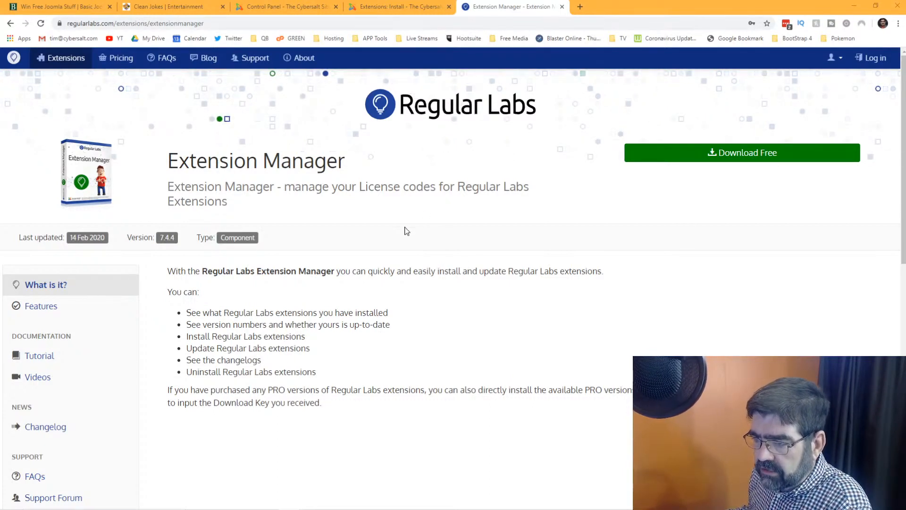
{"action": "left_click", "coordinate": [378, 6]}
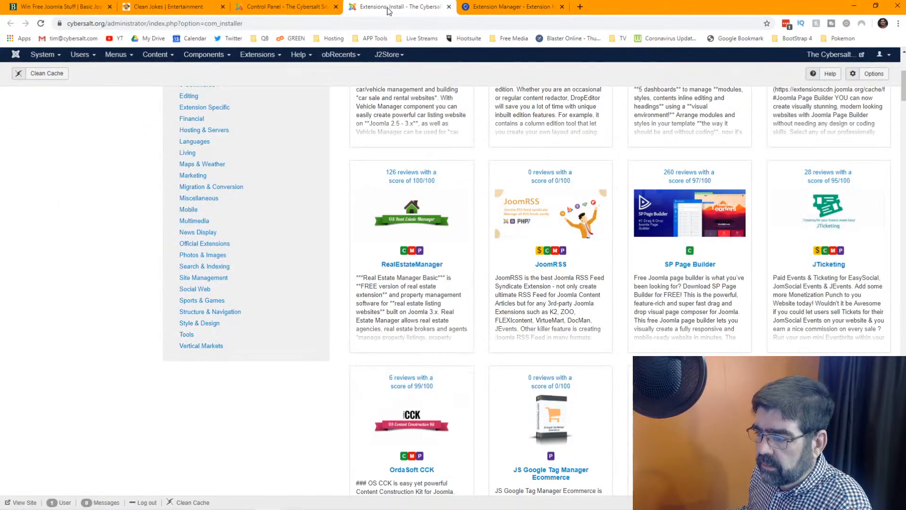
{"action": "scroll", "coordinate": [453, 152], "scroll_direction": "up", "scroll_amount": 5}
{"action": "left_click", "coordinate": [381, 156]}
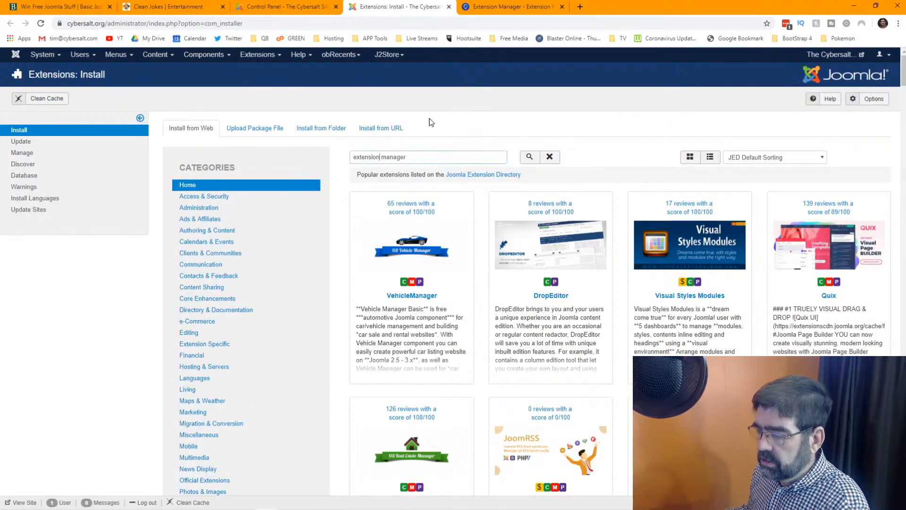
{"action": "key", "text": "BackSpace"}
{"action": "key", "text": "Return"}
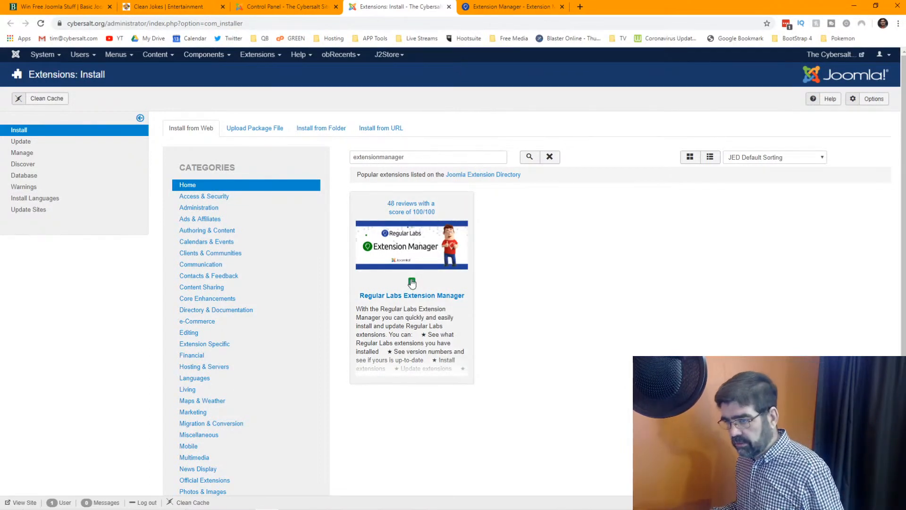
Step: Open the Regular Labs Extension Manager component in the site's Control Panel and review its list of extensions
{"action": "left_click", "coordinate": [262, 6]}
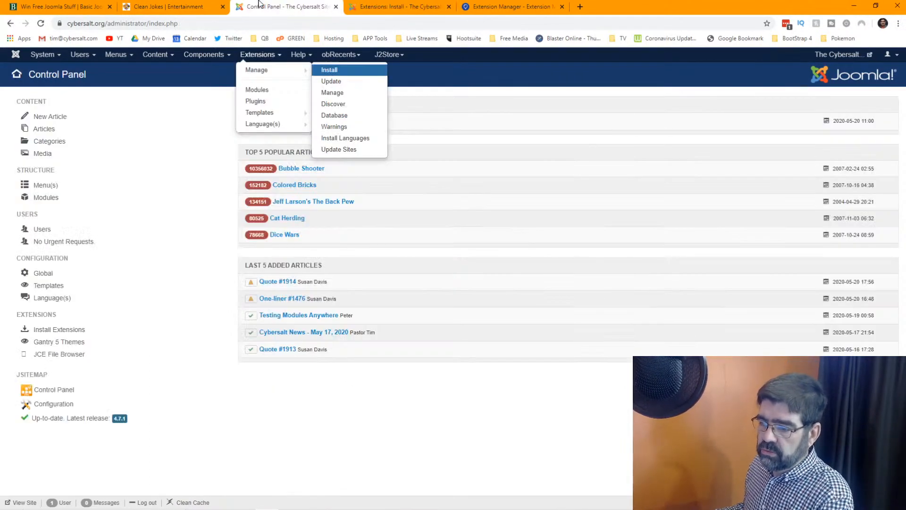
{"action": "left_click", "coordinate": [198, 55]}
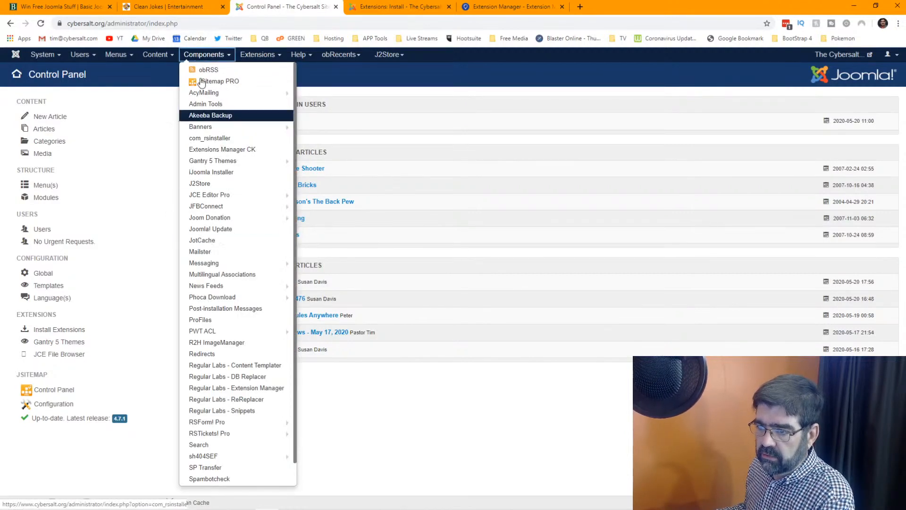
{"action": "left_click", "coordinate": [234, 388]}
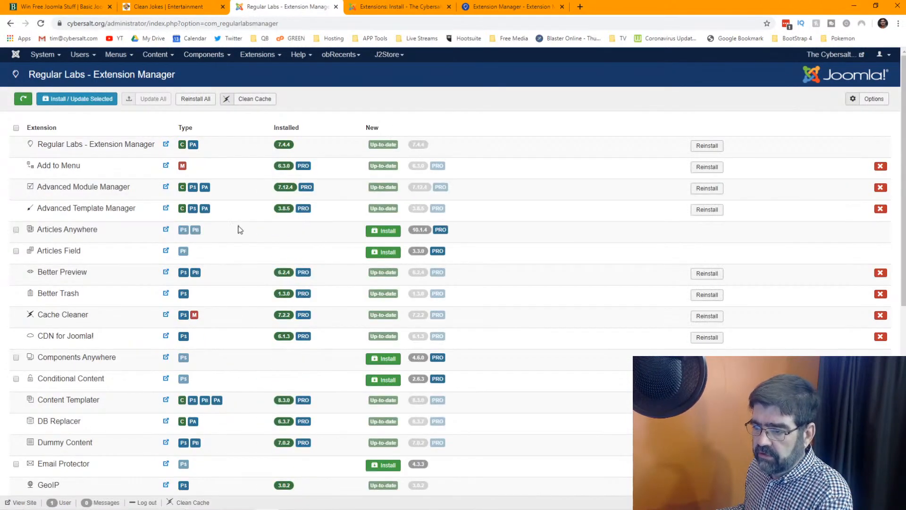
{"action": "scroll", "coordinate": [234, 237], "scroll_direction": "down", "scroll_amount": 1}
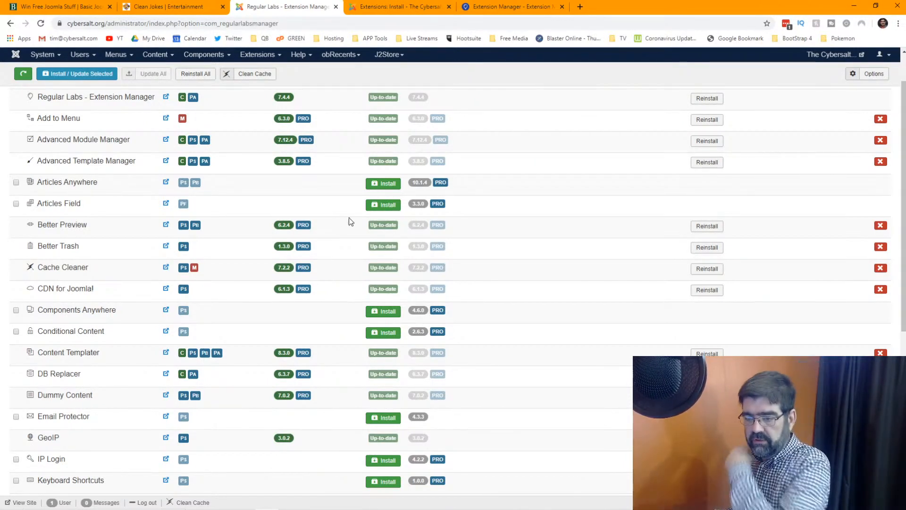
{"action": "scroll", "coordinate": [349, 211], "scroll_direction": "up", "scroll_amount": 1}
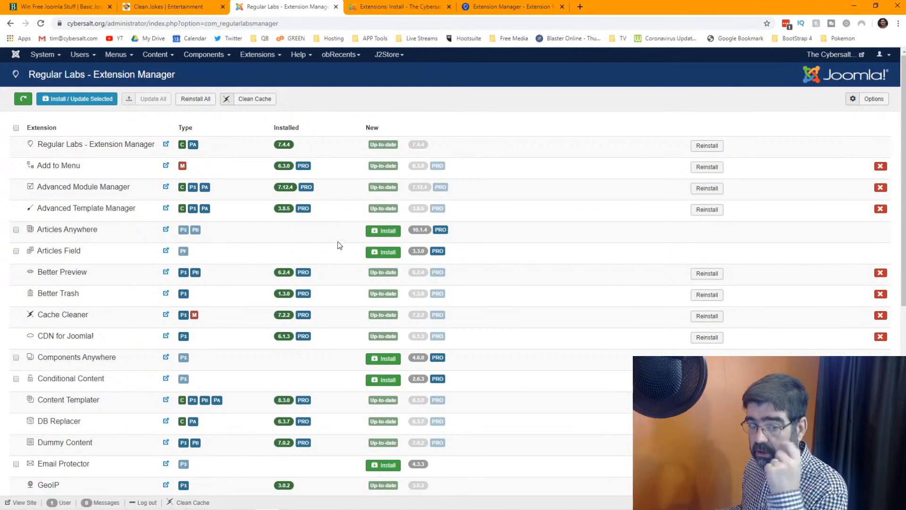
{"action": "scroll", "coordinate": [310, 239], "scroll_direction": "down", "scroll_amount": 3}
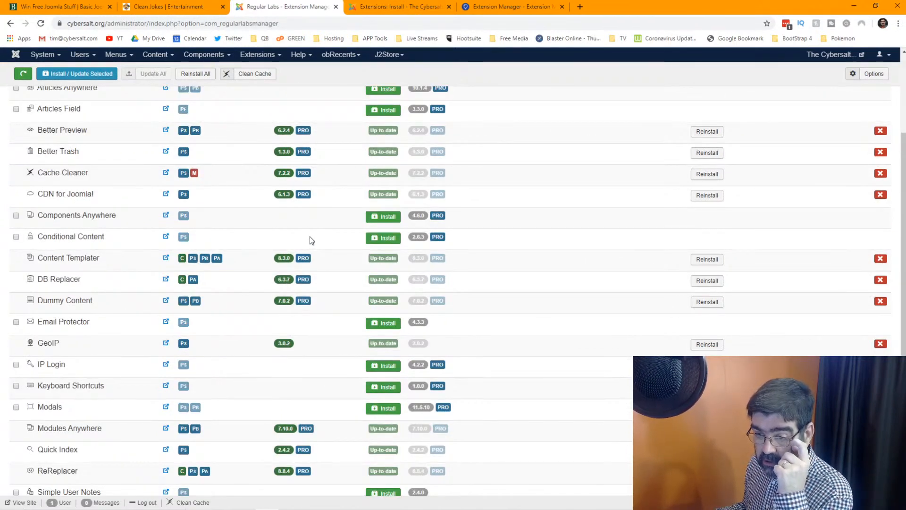
{"action": "scroll", "coordinate": [169, 278], "scroll_direction": "down", "scroll_amount": 3}
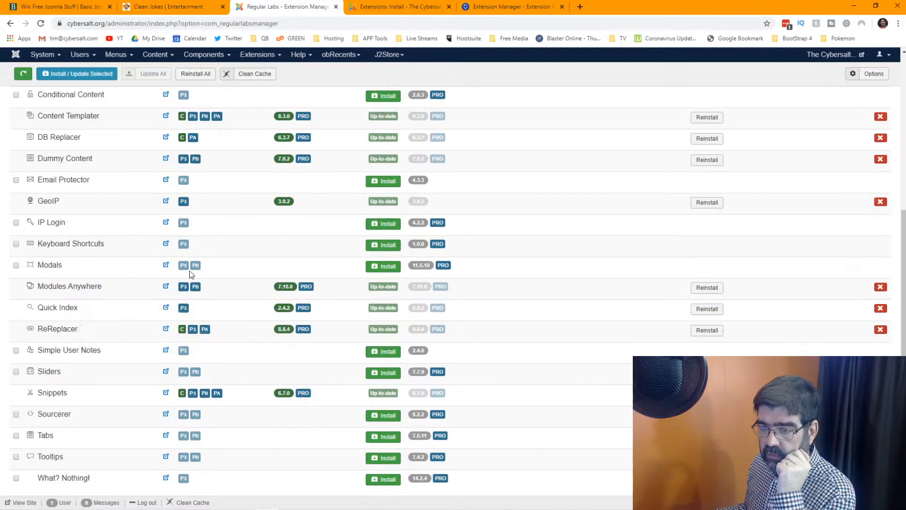
{"action": "scroll", "coordinate": [190, 272], "scroll_direction": "up", "scroll_amount": 6}
{"action": "scroll", "coordinate": [190, 272], "scroll_direction": "down", "scroll_amount": 4}
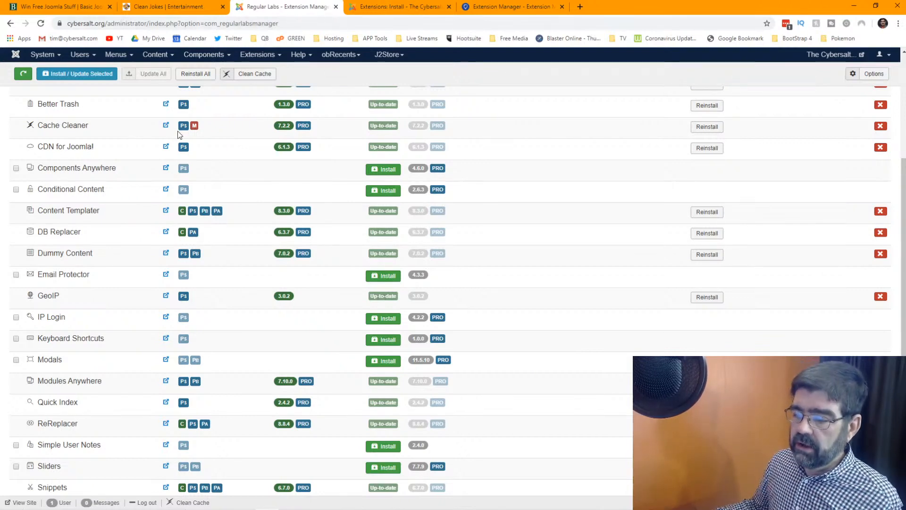
{"action": "scroll", "coordinate": [171, 130], "scroll_direction": "up", "scroll_amount": 4}
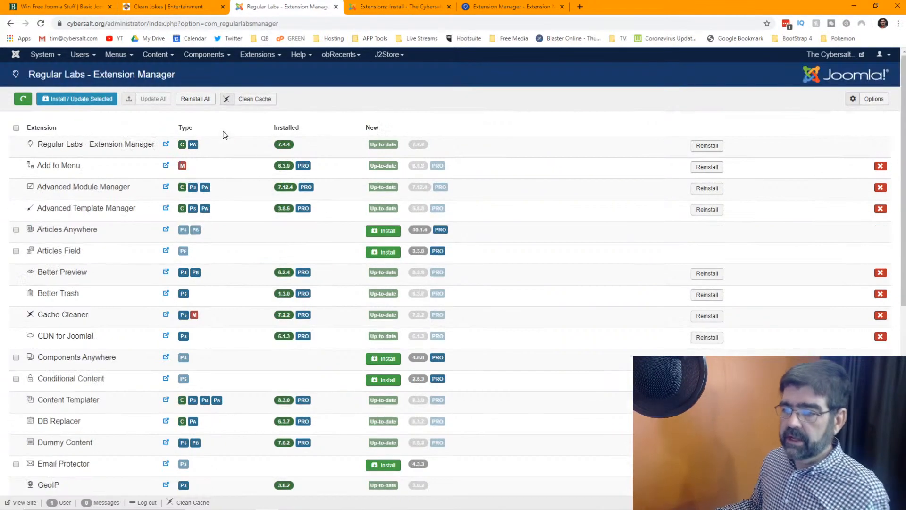
Step: Create a new Regular Labs ReReplacer item titled Embed Module in Component
{"action": "left_click", "coordinate": [208, 60]}
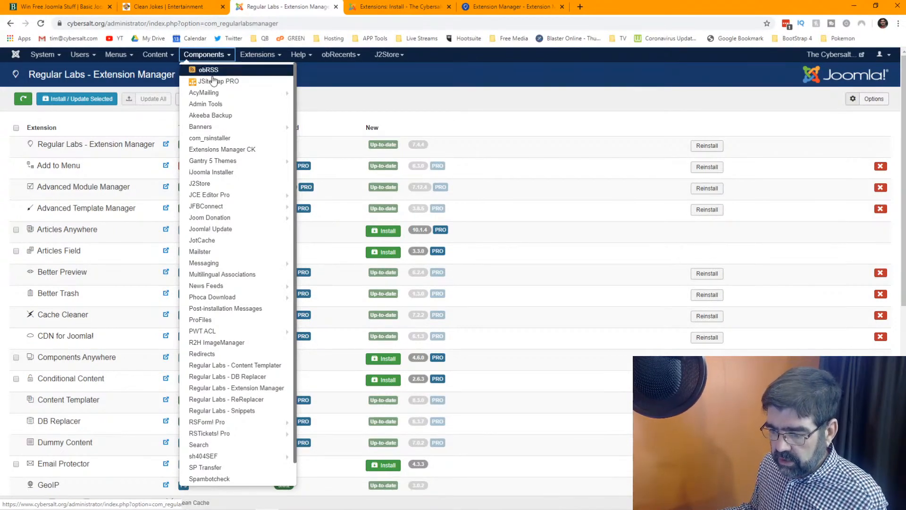
{"action": "left_click", "coordinate": [247, 400]}
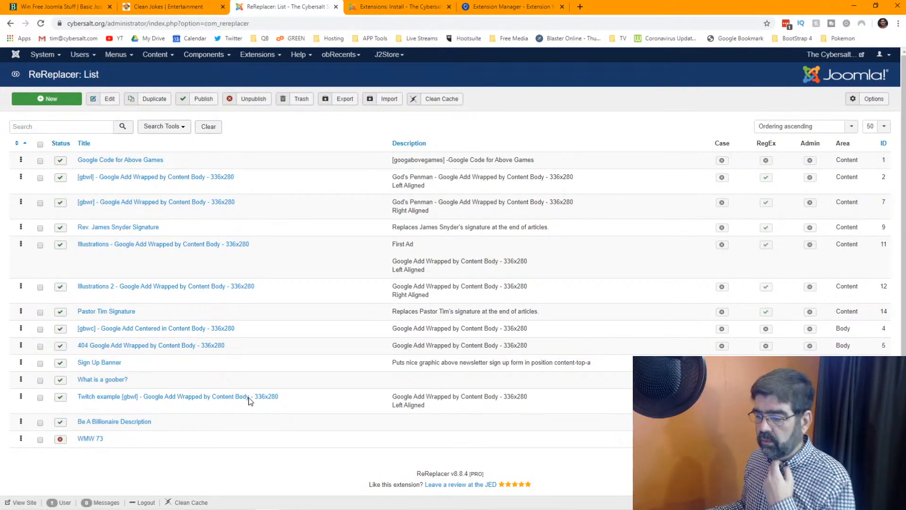
{"action": "left_click", "coordinate": [38, 104]}
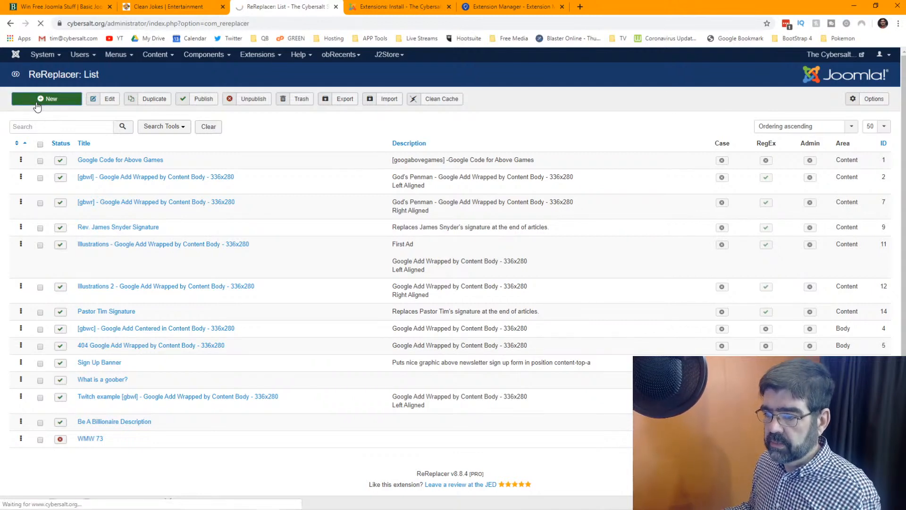
{"action": "left_click", "coordinate": [89, 127]}
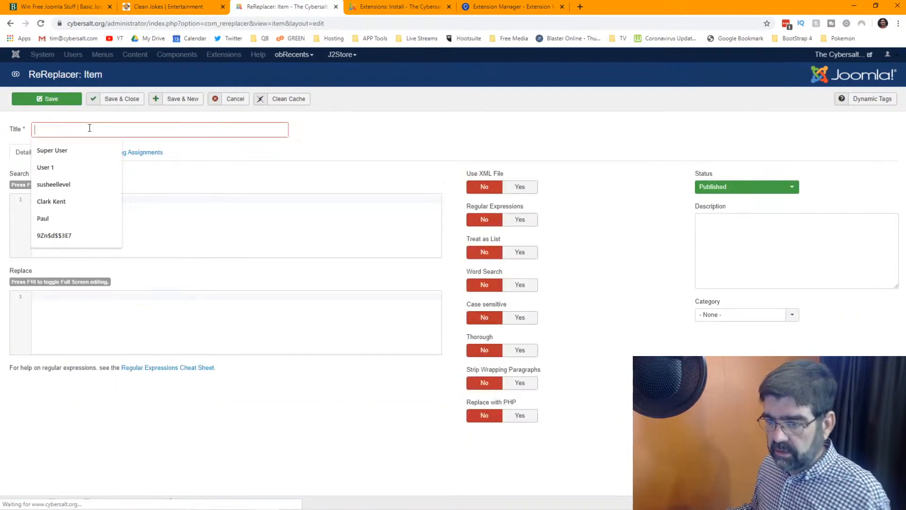
{"action": "type", "text": "Embed"}
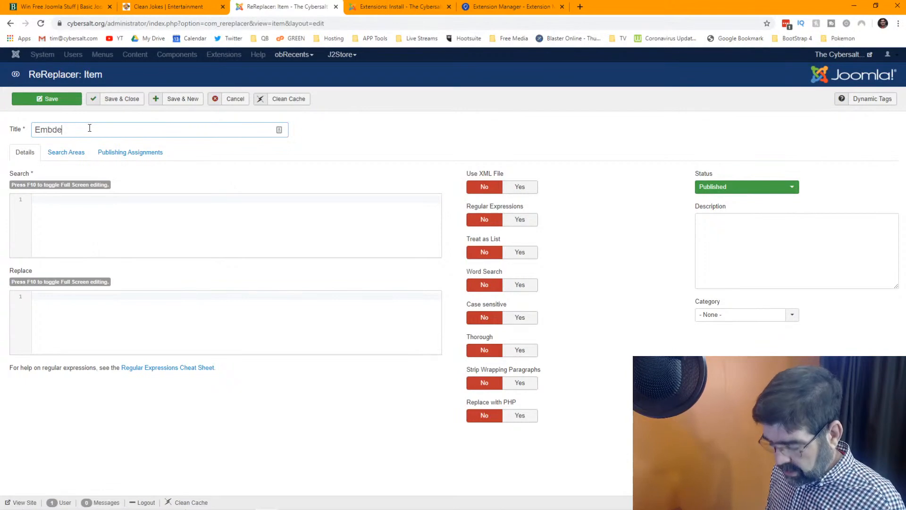
{"action": "type", "text": " Modul"}
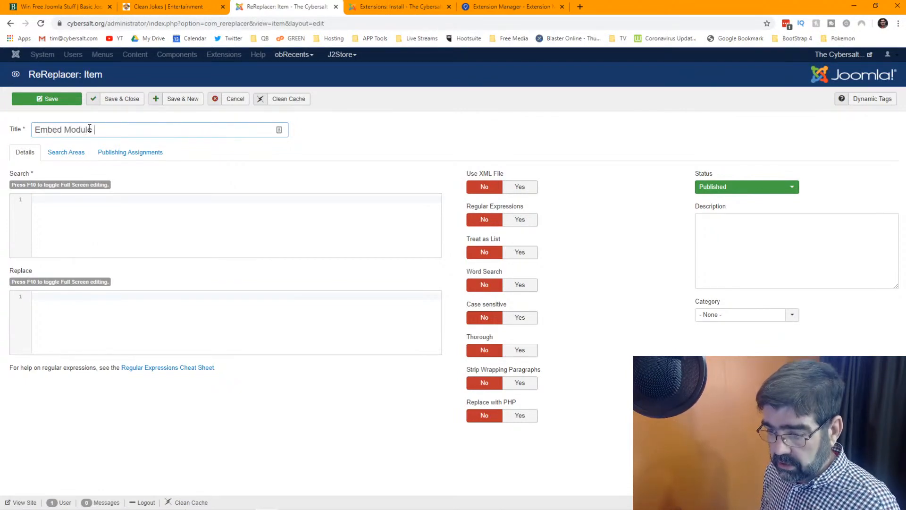
{"action": "type", "text": "e in Compn"}
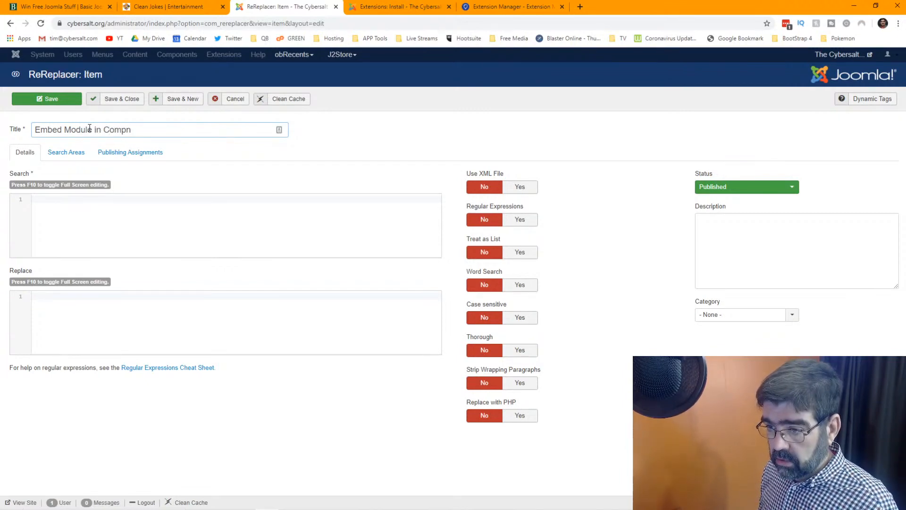
{"action": "key", "text": "BackSpace"}
{"action": "type", "text": "onent"}
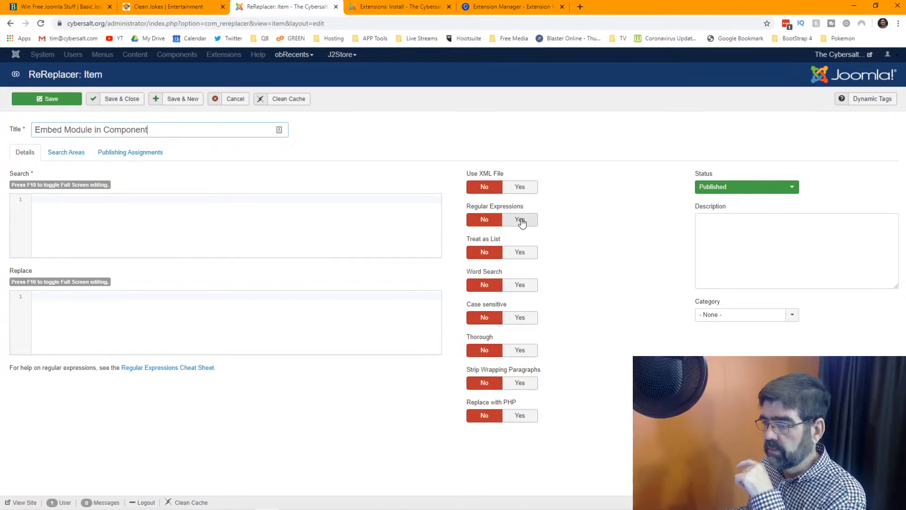
Step: Enable Regular Expressions for the ReReplacer item and glance at the article rows on the Clean Jokes page
{"action": "left_click", "coordinate": [522, 222]}
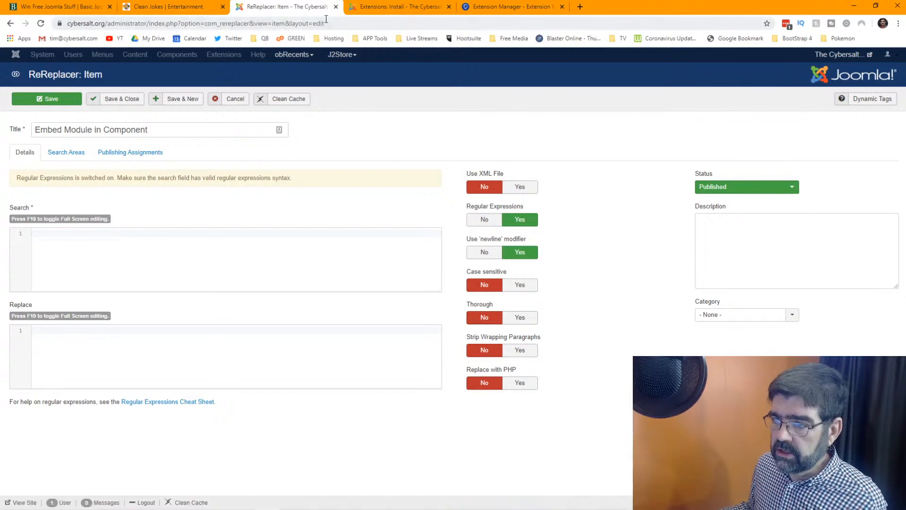
{"action": "left_click", "coordinate": [171, 7]}
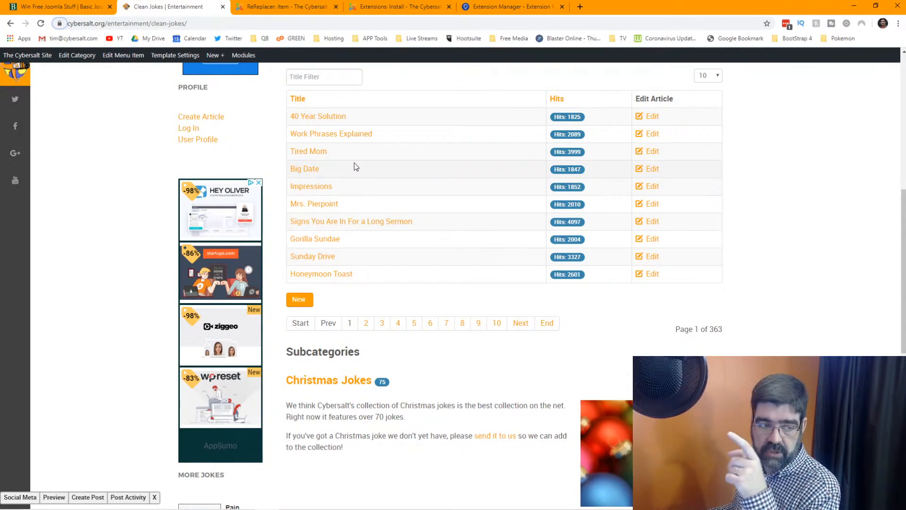
{"action": "left_click", "coordinate": [272, 10]}
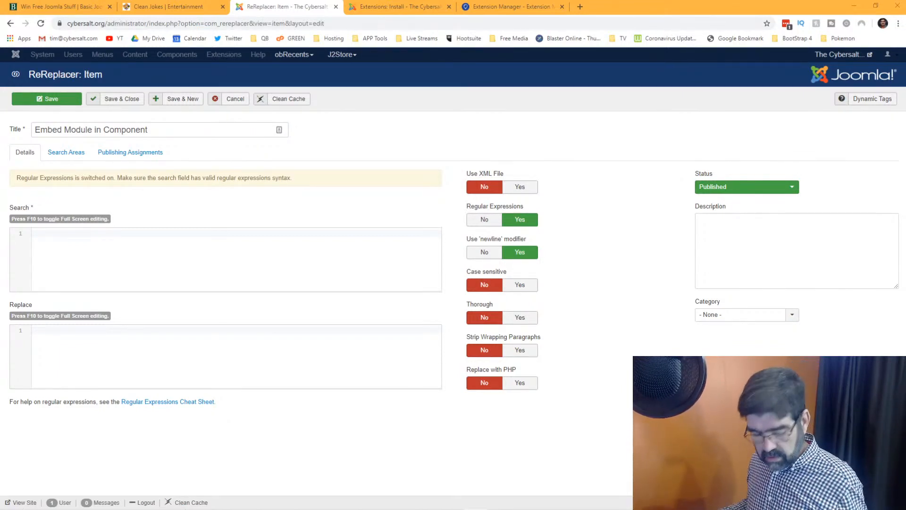
Step: Switch to the Notepad++ note and delete the "plain replacer -" label in front of the regular expression
{"action": "left_click_drag", "start_coordinate": [1, 194], "coordinate": [320, 70]}
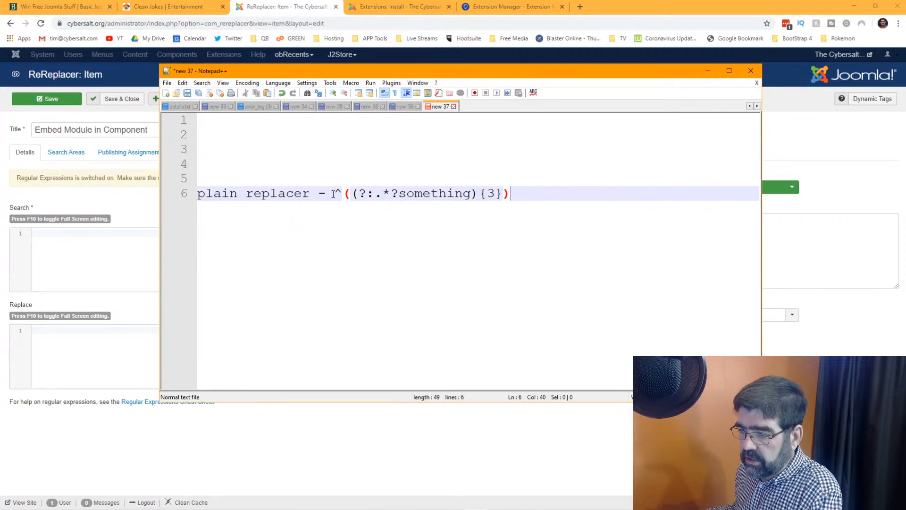
{"action": "left_click_drag", "start_coordinate": [335, 193], "coordinate": [199, 198]}
{"action": "key", "text": "Delete"}
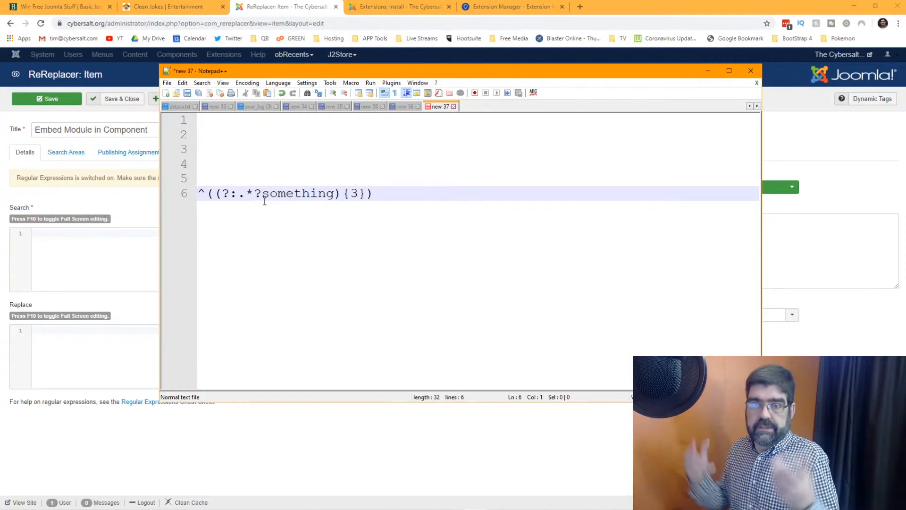
{"action": "left_click_drag", "start_coordinate": [263, 196], "coordinate": [333, 196]}
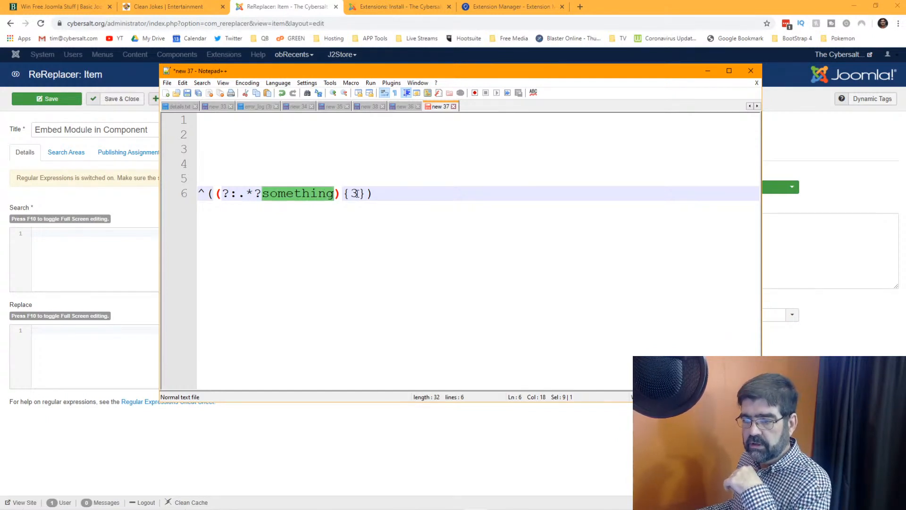
{"action": "left_click_drag", "start_coordinate": [379, 70], "coordinate": [905, 71]}
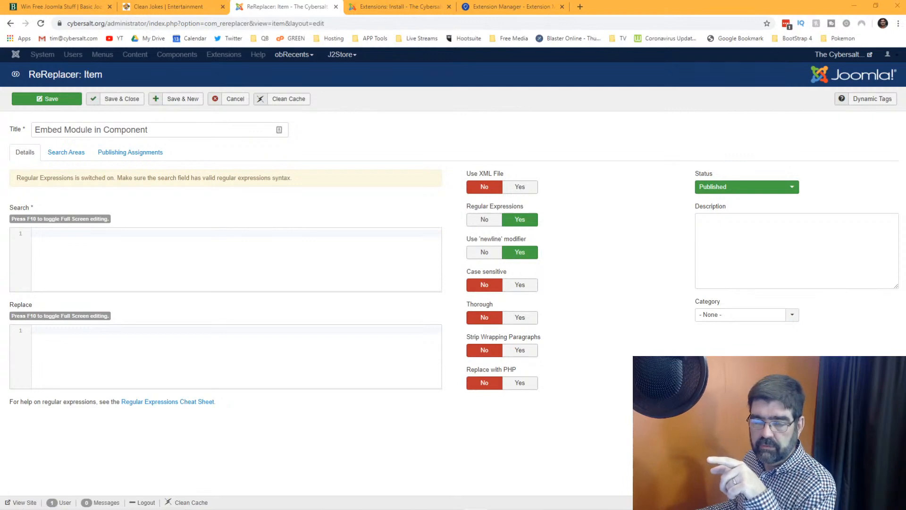
Step: Replace the word something in the note's regular expression with the previously copied <tr class="cat-list-row0" > tag from the clipboard history
{"action": "key", "text": "alt+Tab"}
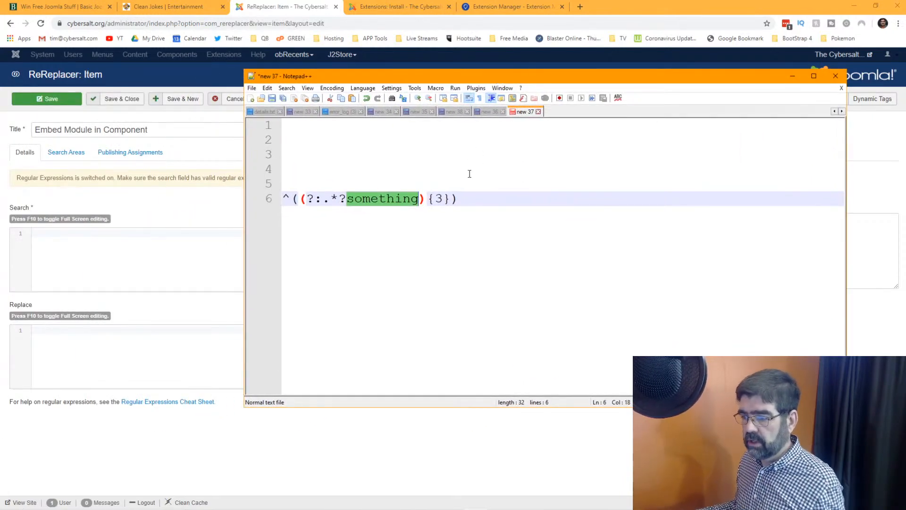
{"action": "left_click", "coordinate": [355, 198]}
{"action": "left_click_drag", "start_coordinate": [348, 199], "coordinate": [416, 198]}
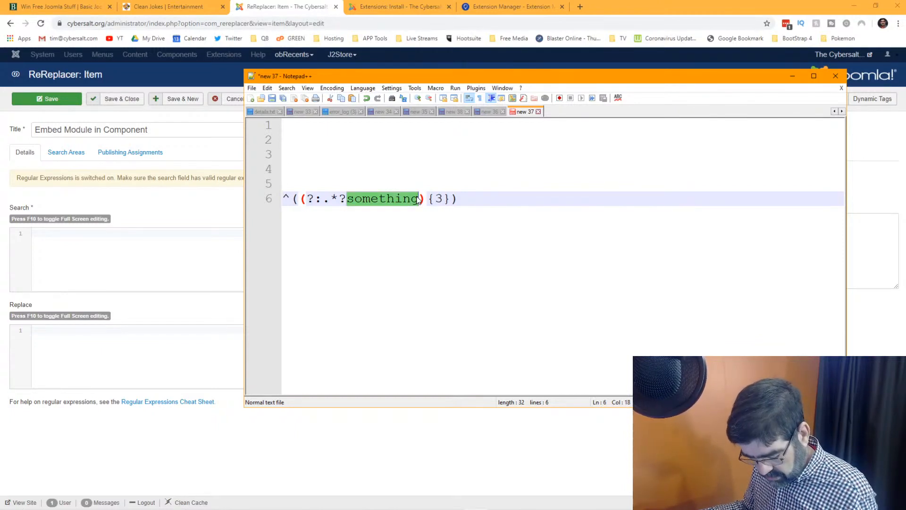
{"action": "key", "text": "super+v"}
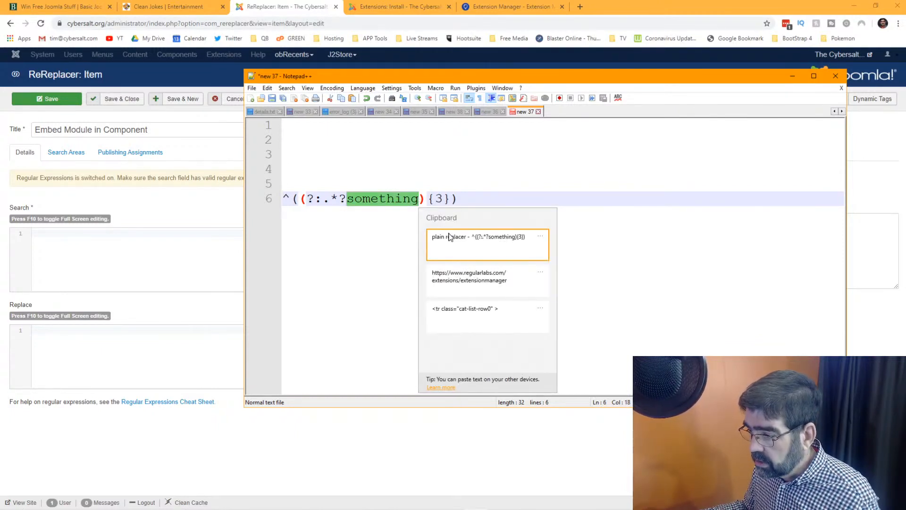
{"action": "left_click", "coordinate": [464, 314]}
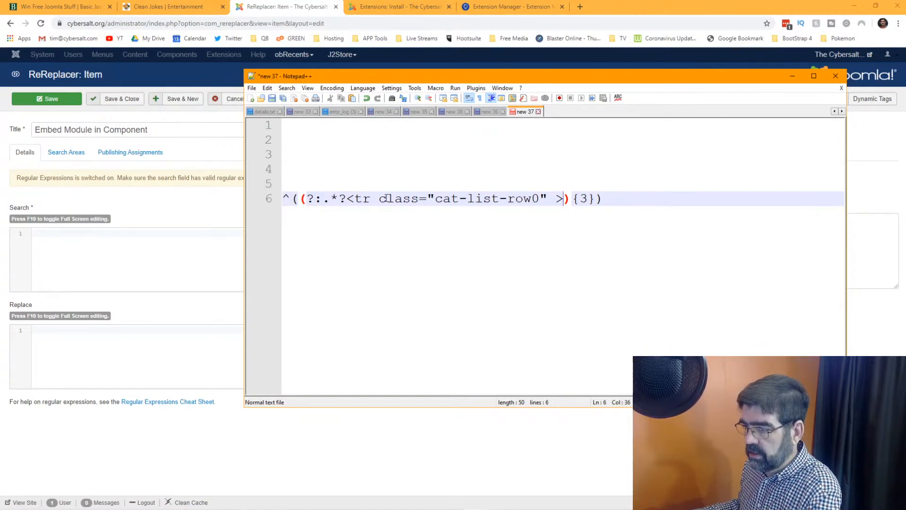
{"action": "left_click_drag", "start_coordinate": [348, 198], "coordinate": [563, 198]}
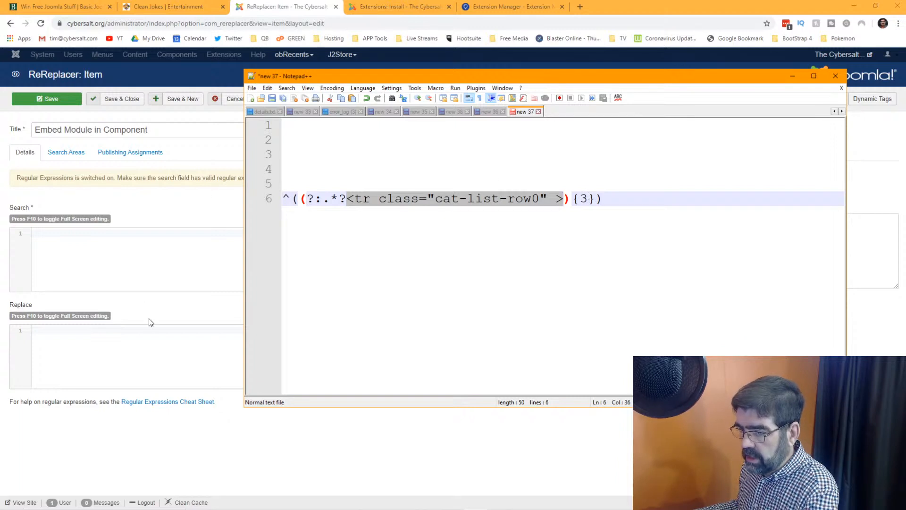
Step: Add the replacement references /1 and /2 on separate lines below the regular expression, with a blank line between them
{"action": "left_click", "coordinate": [613, 202]}
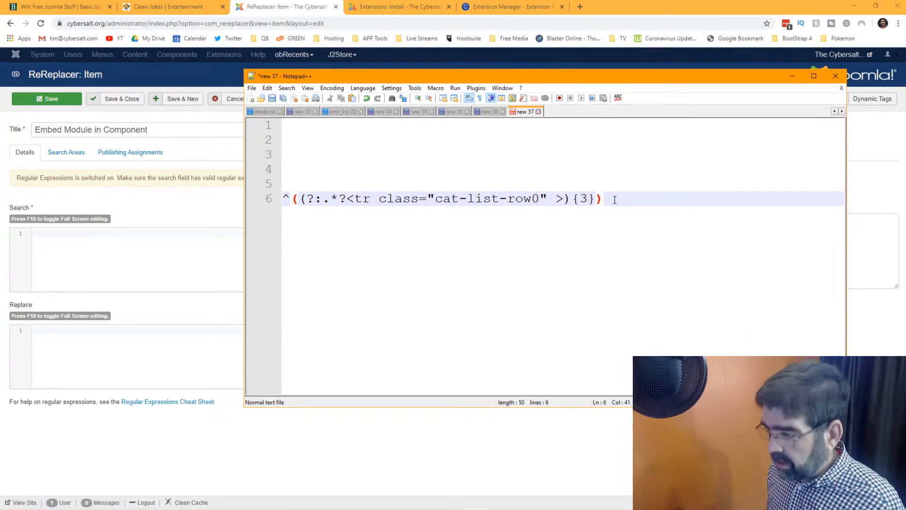
{"action": "key", "text": "Return"}
{"action": "key", "text": "Return"}
{"action": "key", "text": "Return"}
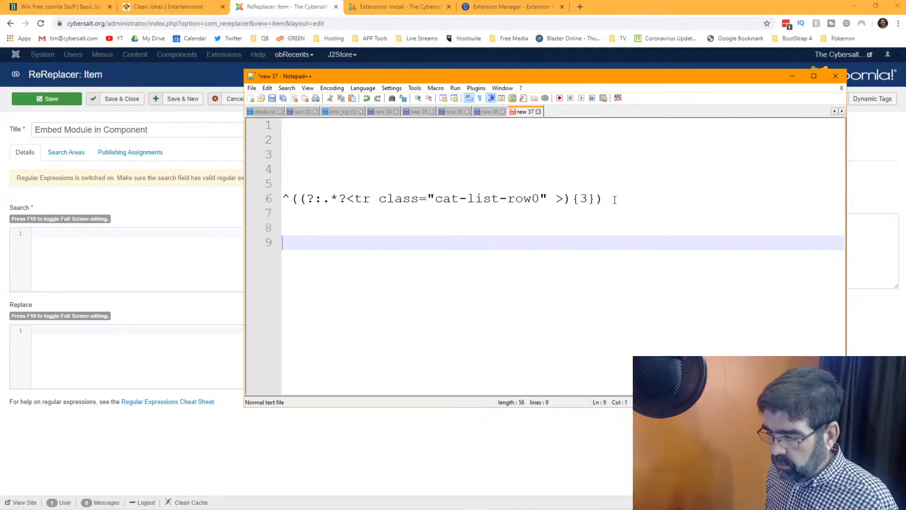
{"action": "type", "text": "/1"}
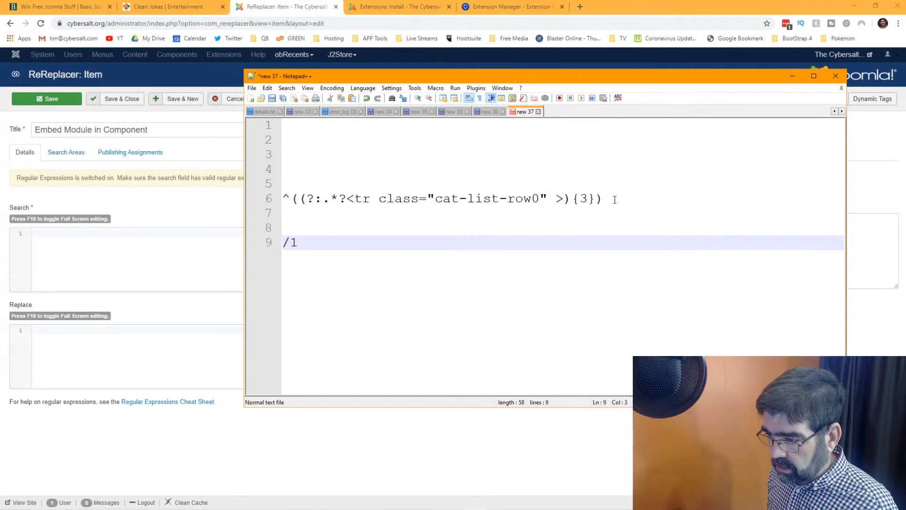
{"action": "key", "text": "Return"}
{"action": "key", "text": "Return"}
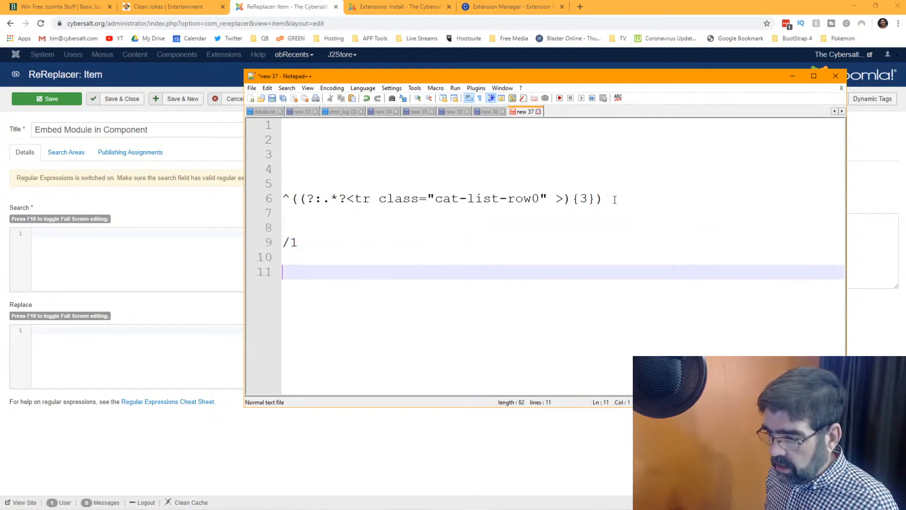
{"action": "type", "text": "/"}
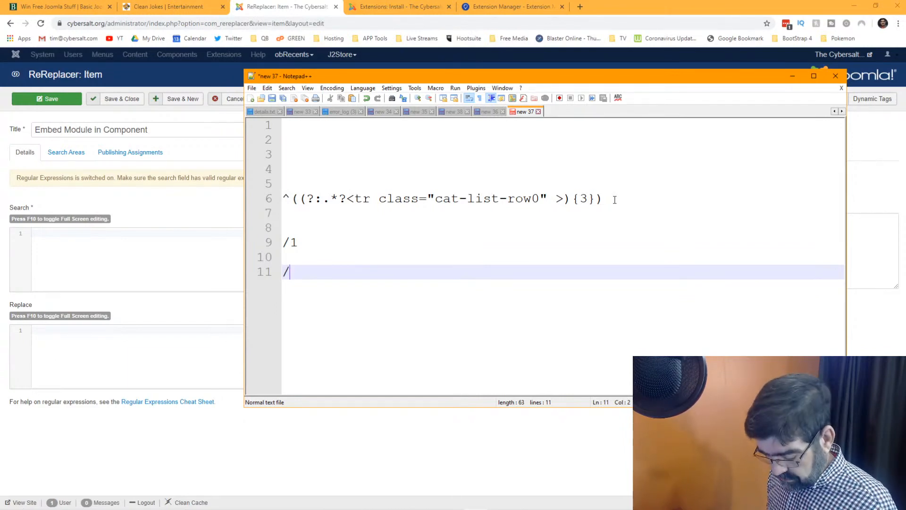
{"action": "type", "text": "2"}
{"action": "key", "text": "Up"}
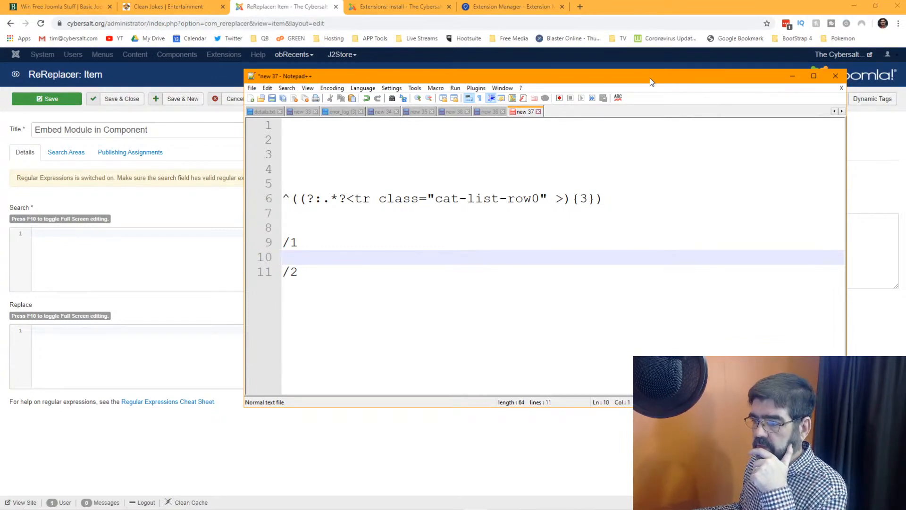
Step: Insert a table row between /1 and /2 containing a <td colspan="3"> cell filled with a run of g's as placeholder
{"action": "left_click_drag", "start_coordinate": [650, 78], "coordinate": [0, 79]}
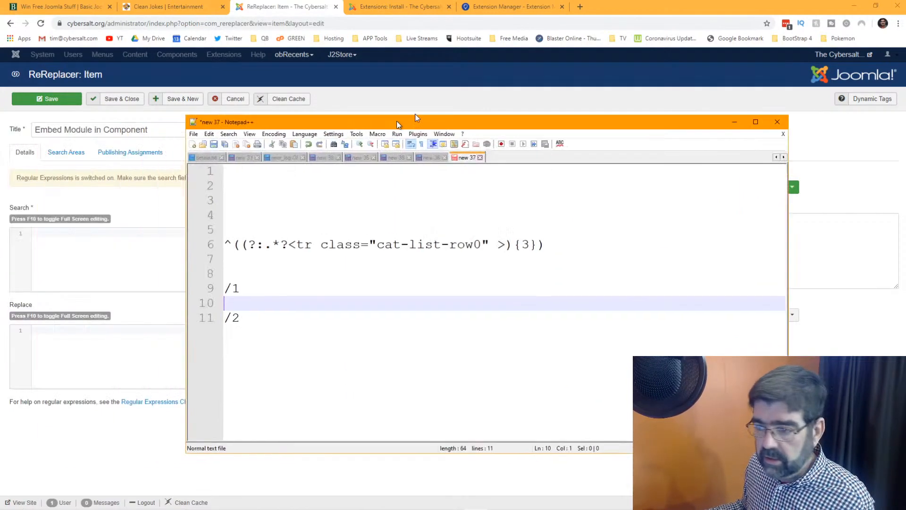
{"action": "left_click_drag", "start_coordinate": [386, 123], "coordinate": [462, 93]}
{"action": "key", "text": "Return"}
{"action": "key", "text": "Return"}
{"action": "key", "text": "Return"}
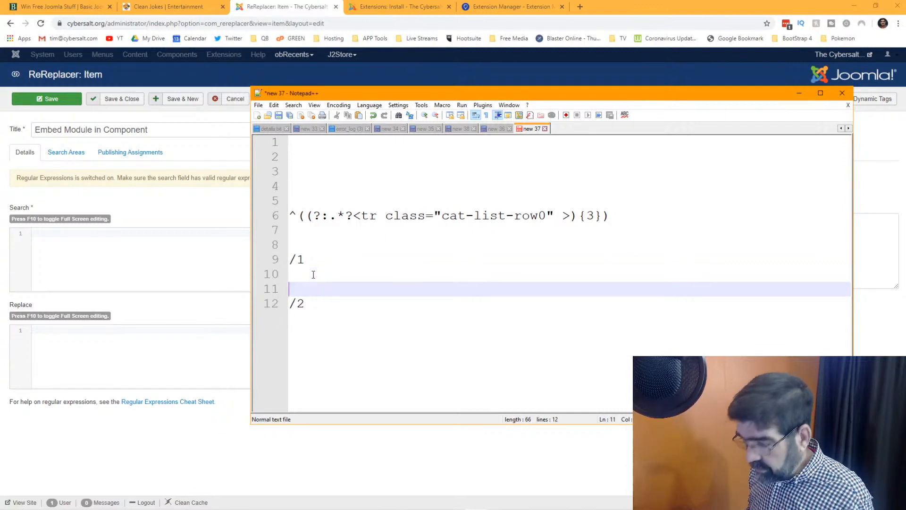
{"action": "key", "text": "Up"}
{"action": "key", "text": "Up"}
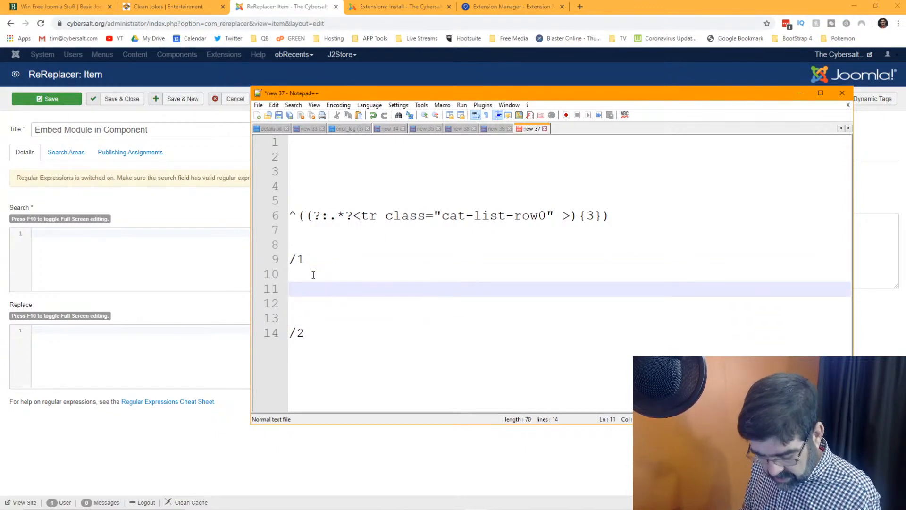
{"action": "type", "text": "<tr> <td colspan=\"3\">gggggggggggggggggggggggggg</td> </tr>"}
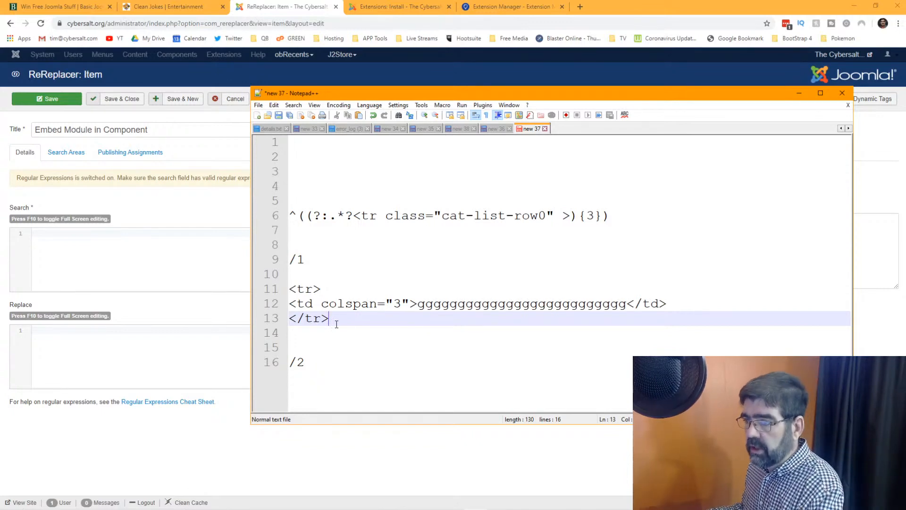
Step: Open the source code of the Clean Jokes page and locate the first table row with the cat-list-row0 class
{"action": "left_click", "coordinate": [188, 9]}
{"action": "right_click", "coordinate": [91, 185]}
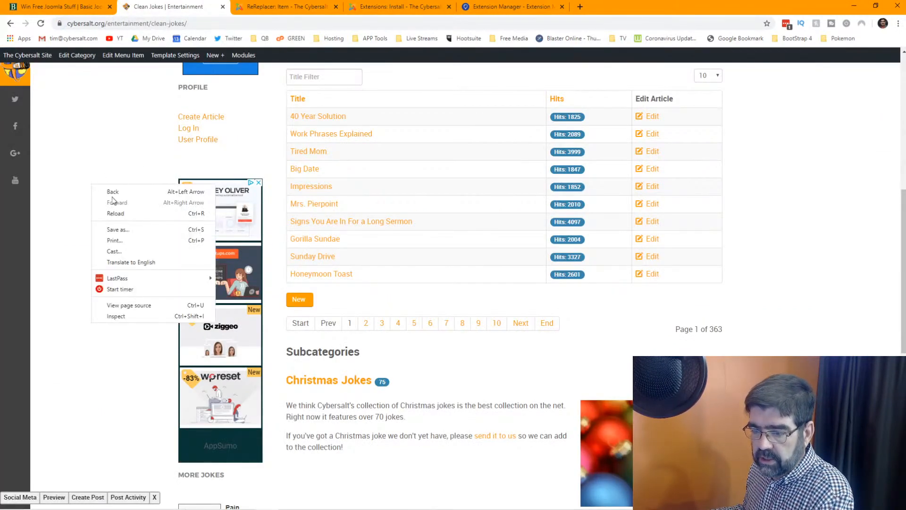
{"action": "left_click", "coordinate": [129, 306]}
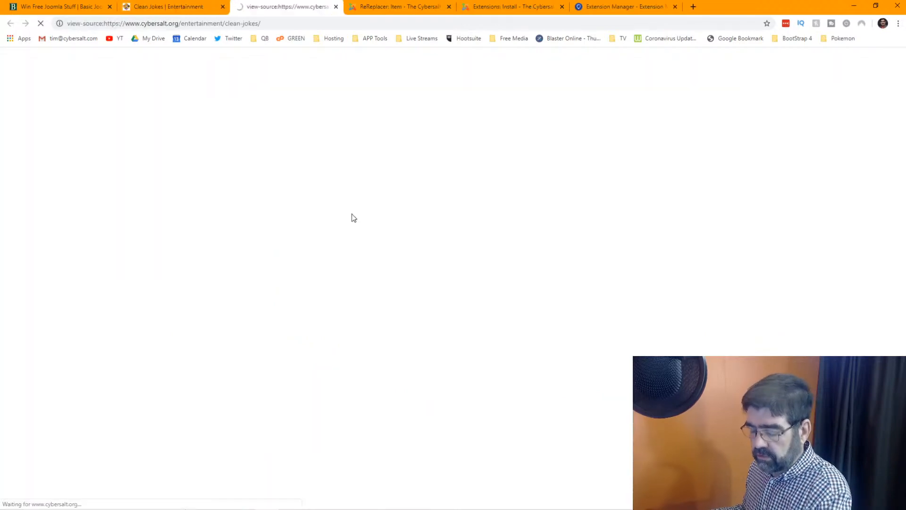
{"action": "key", "text": "ctrl+f"}
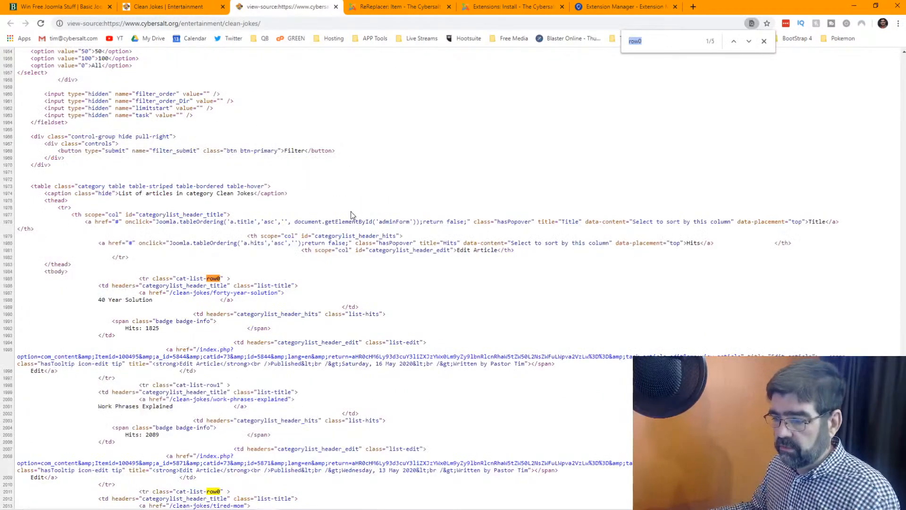
{"action": "scroll", "coordinate": [351, 212], "scroll_direction": "down", "scroll_amount": 2}
{"action": "left_click", "coordinate": [178, 184]}
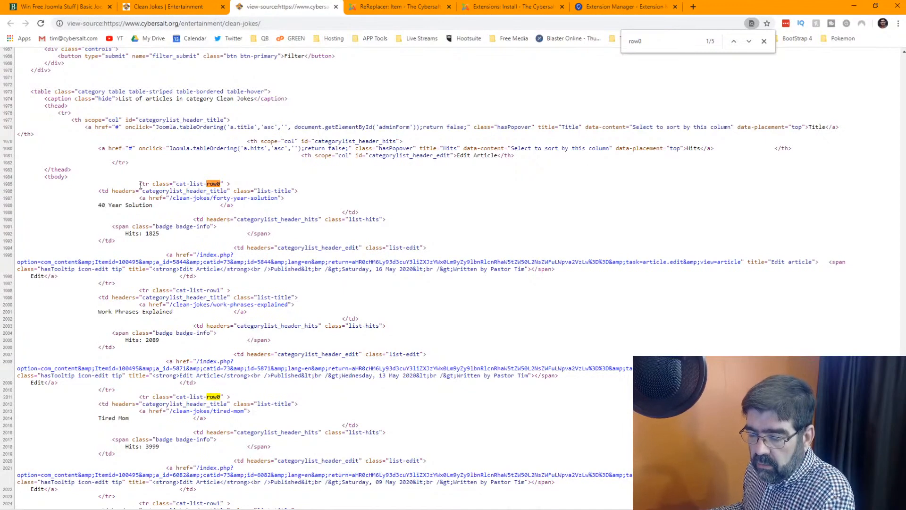
{"action": "left_click_drag", "start_coordinate": [140, 184], "coordinate": [231, 187]}
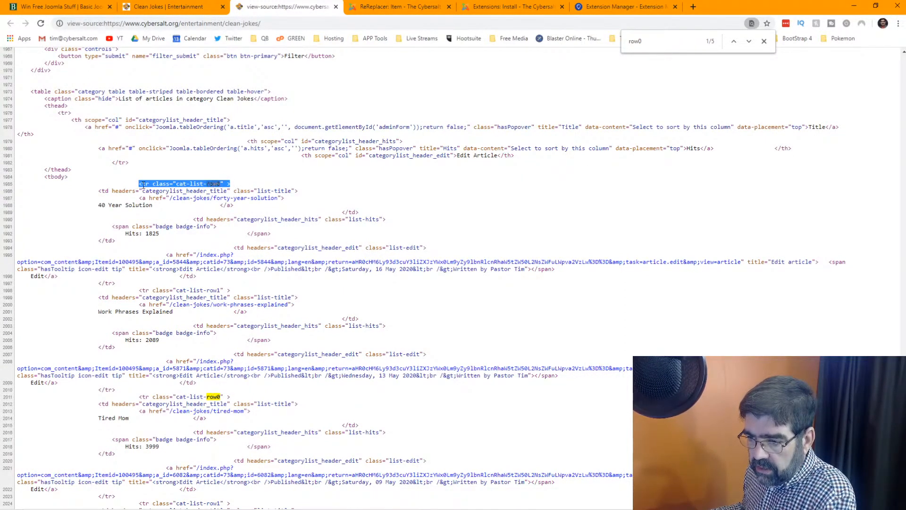
{"action": "left_click", "coordinate": [238, 185]}
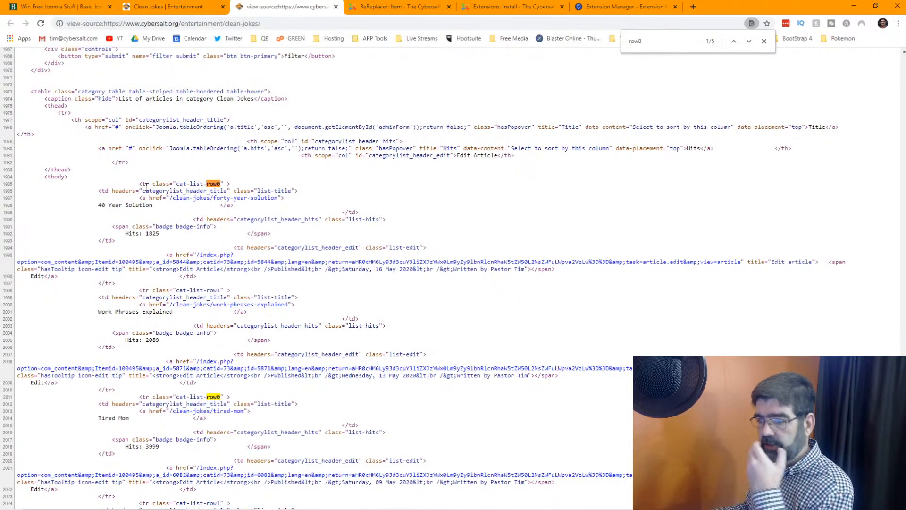
Step: Examine the source code preceding the article table and the cat-list-row0 rows up to the one for Impressions
{"action": "scroll", "coordinate": [198, 189], "scroll_direction": "up", "scroll_amount": 20}
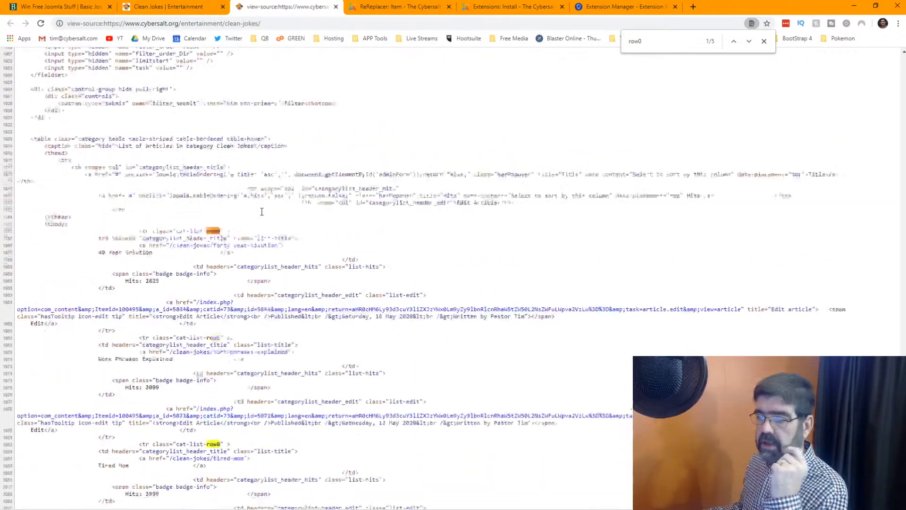
{"action": "scroll", "coordinate": [114, 90], "scroll_direction": "up", "scroll_amount": 20}
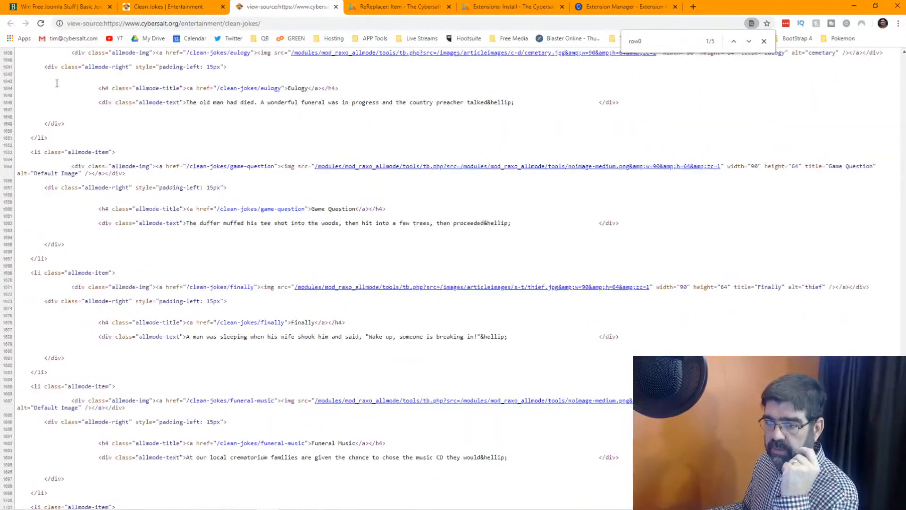
{"action": "scroll", "coordinate": [236, 112], "scroll_direction": "down", "scroll_amount": 20}
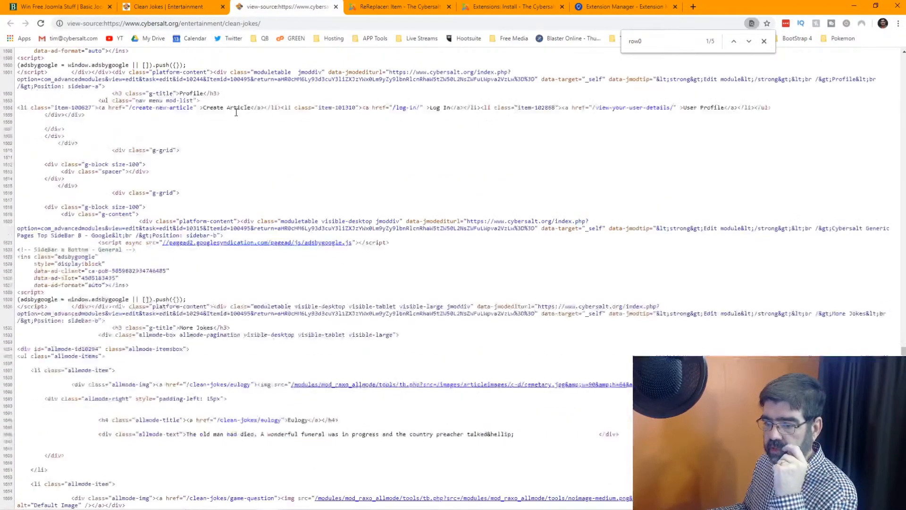
{"action": "scroll", "coordinate": [236, 112], "scroll_direction": "down", "scroll_amount": 20}
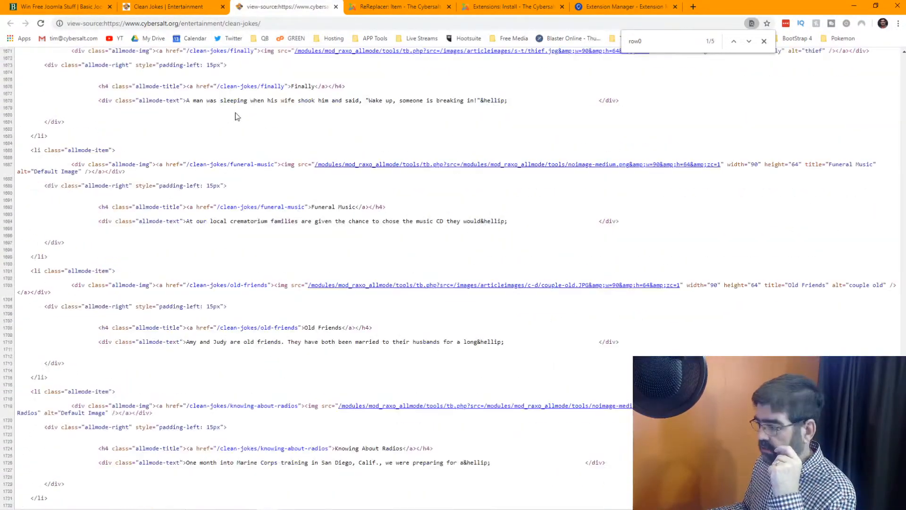
{"action": "scroll", "coordinate": [236, 116], "scroll_direction": "down", "scroll_amount": 10}
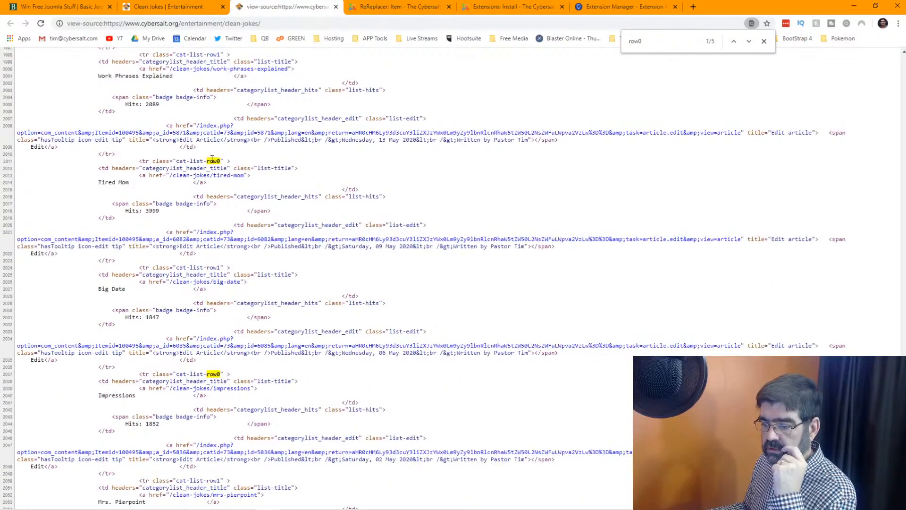
{"action": "scroll", "coordinate": [213, 159], "scroll_direction": "down", "scroll_amount": 3}
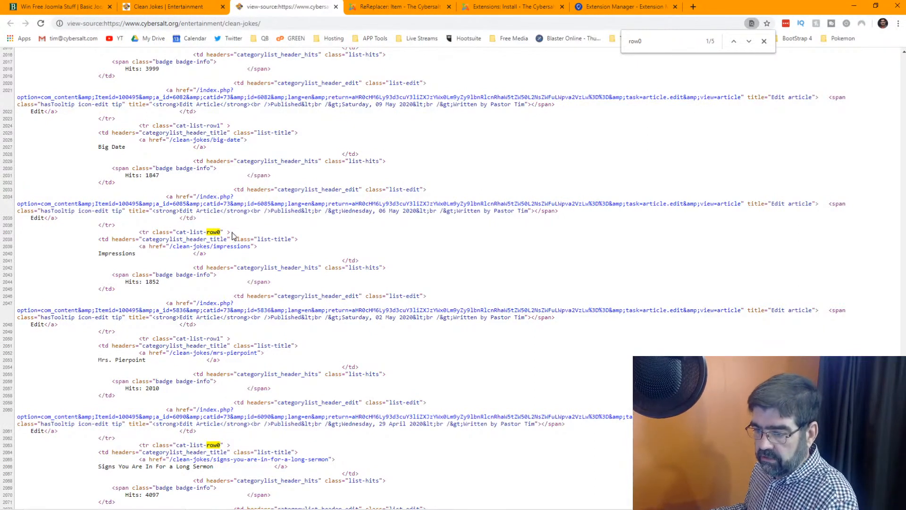
{"action": "left_click_drag", "start_coordinate": [233, 232], "coordinate": [228, 232]}
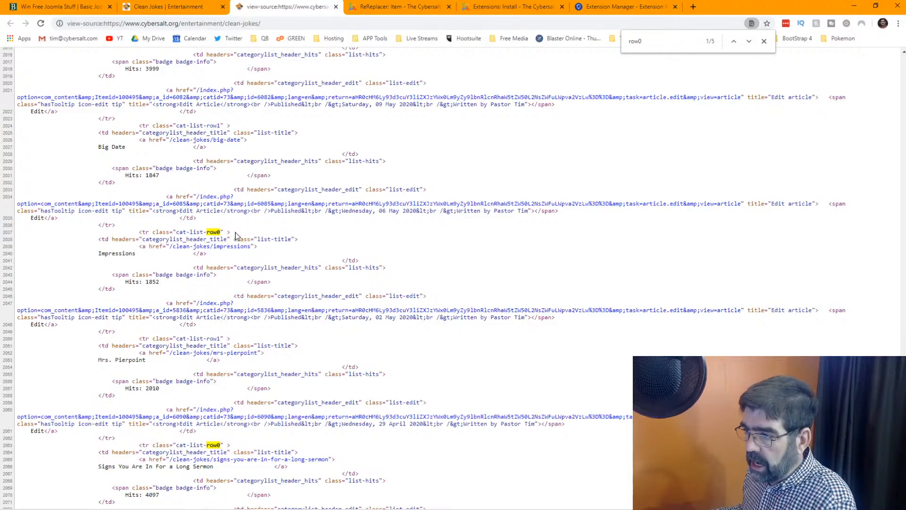
Step: Return to the Notepad++ note and highlight the placeholder text inside the <td colspan="3"> cell
{"action": "mouse_move", "coordinate": [449, 508]}
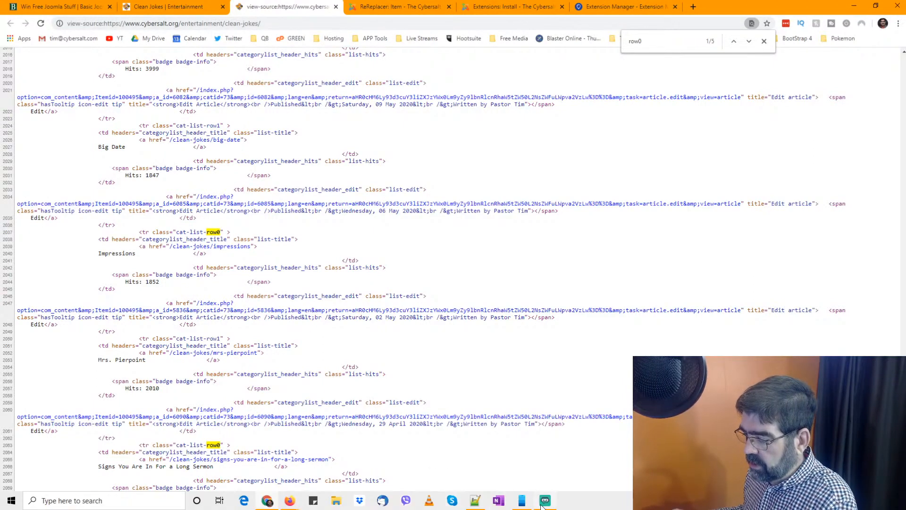
{"action": "left_click", "coordinate": [475, 504]}
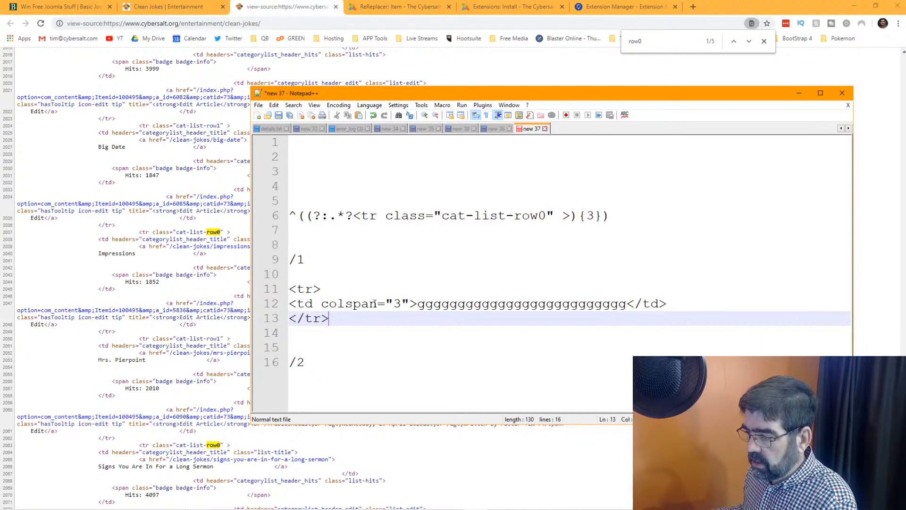
{"action": "left_click_drag", "start_coordinate": [418, 304], "coordinate": [627, 304]}
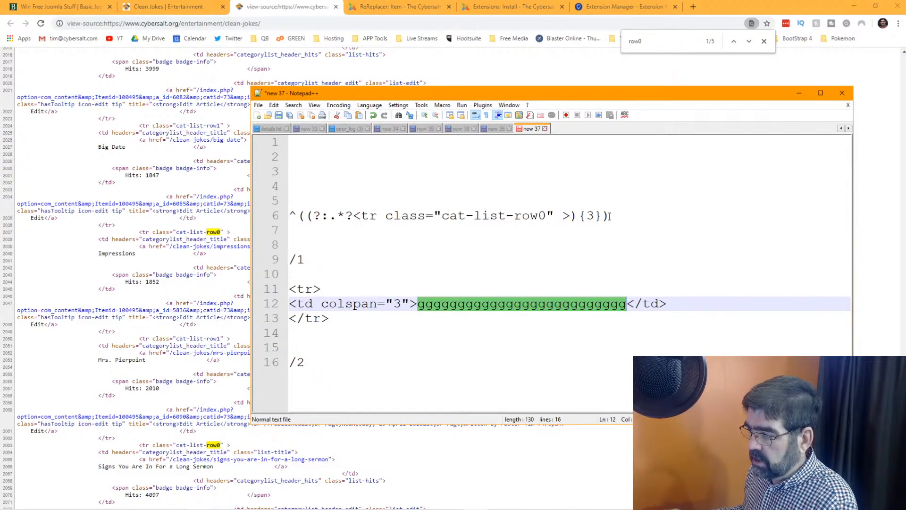
Step: Return to the ReReplacer item and fill its Search field with ^((?:.*?<tr class="cat-list-row0" >){3})
{"action": "left_click_drag", "start_coordinate": [560, 96], "coordinate": [0, 149]}
{"action": "left_click", "coordinate": [401, 6]}
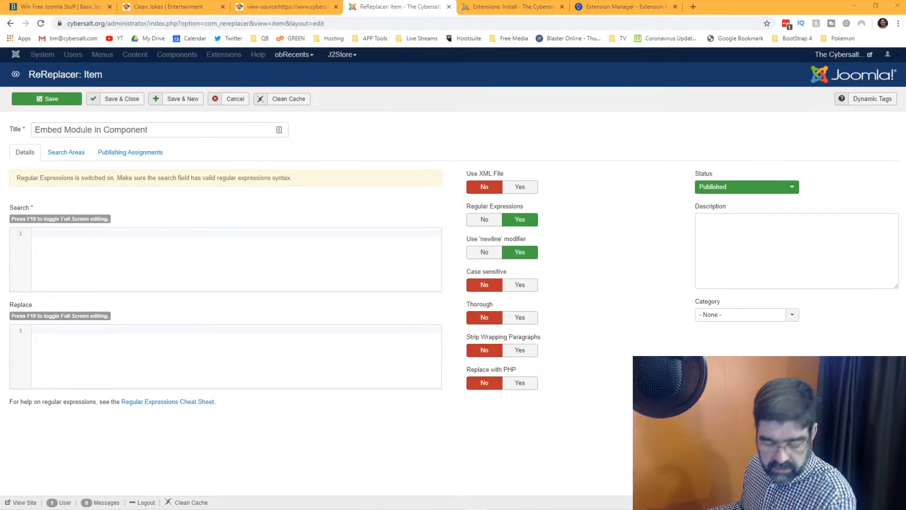
{"action": "left_click", "coordinate": [199, 235]}
{"action": "type", "text": "^((?:.*?<tr class=\"cat-list-row0\" >){3})"}
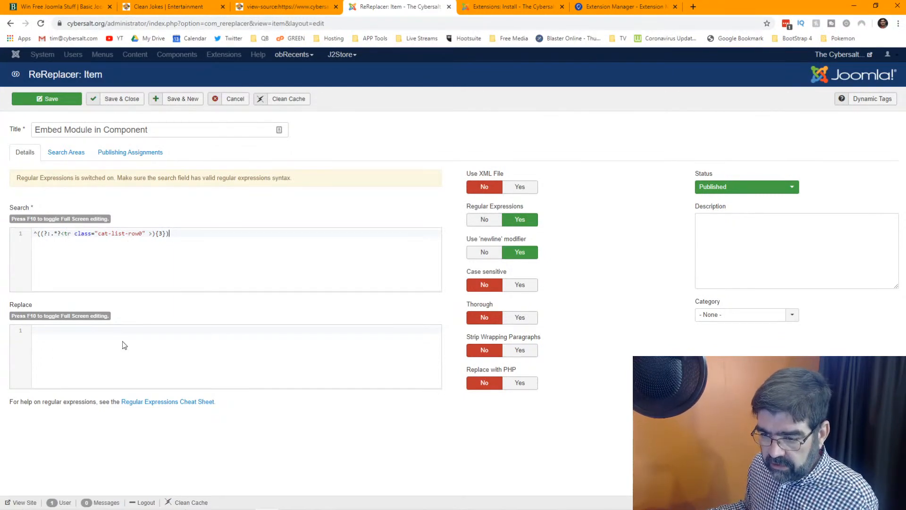
Step: Begin the Replace code with /1, a blank line and a table row whose <td colspan="3"> cell holds the g placeholder
{"action": "left_click", "coordinate": [122, 329]}
{"action": "type", "text": "/1"}
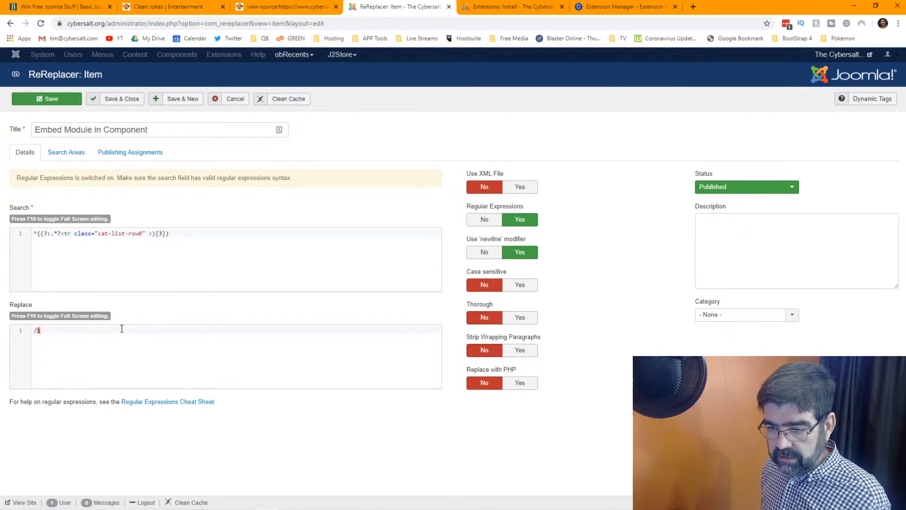
{"action": "key", "text": "Return"}
{"action": "key", "text": "Return"}
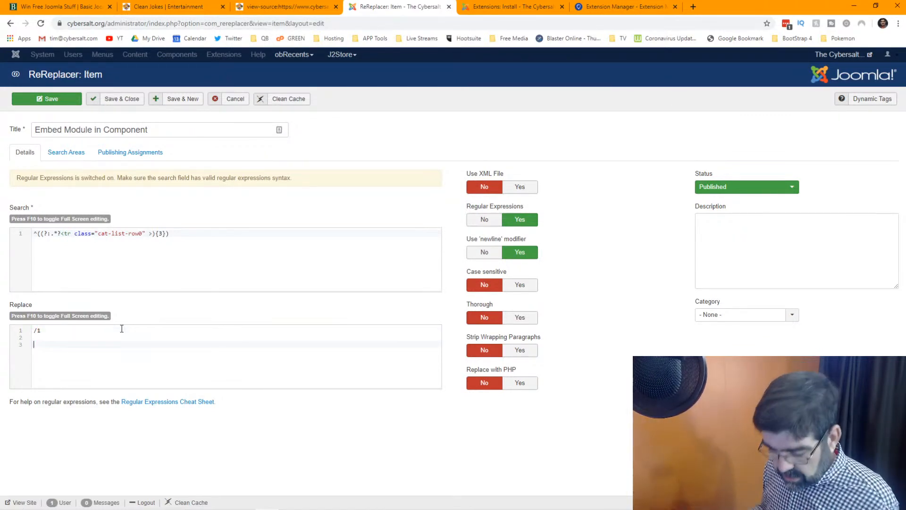
{"action": "key", "text": "alt+Tab"}
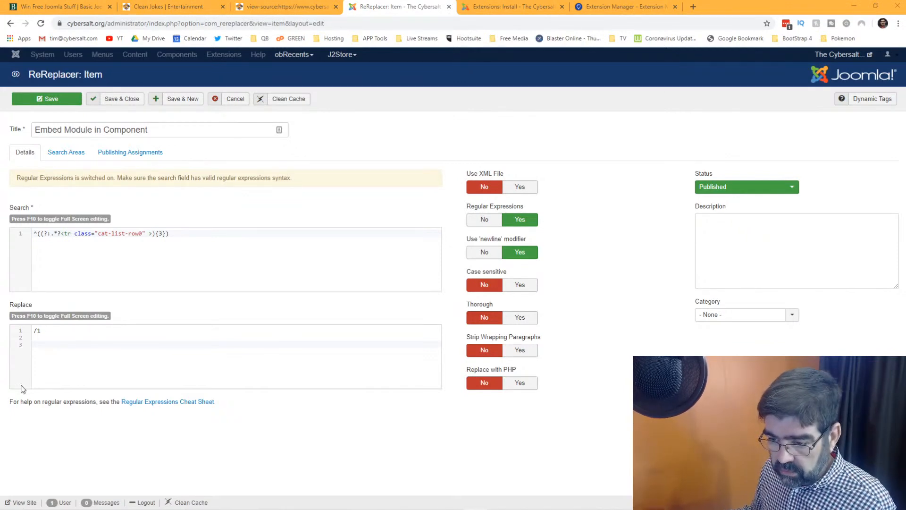
{"action": "left_click", "coordinate": [53, 343]}
{"action": "type", "text": "<tr> <td colspan=\"3\">gggggggggggggggggggggggggg</td> </tr>"}
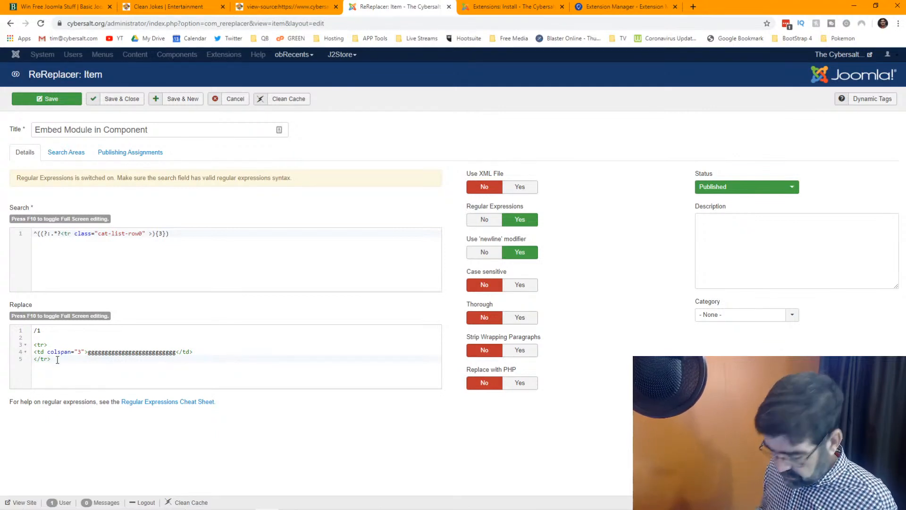
Step: Add a blank line and /2 below the table row in the Replace code and save the item
{"action": "key", "text": "Return"}
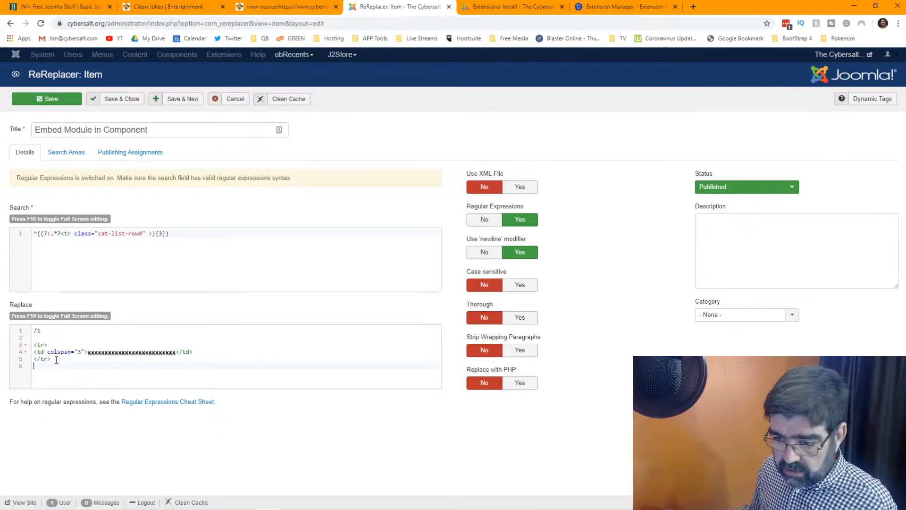
{"action": "key", "text": "Return"}
{"action": "type", "text": "/2"}
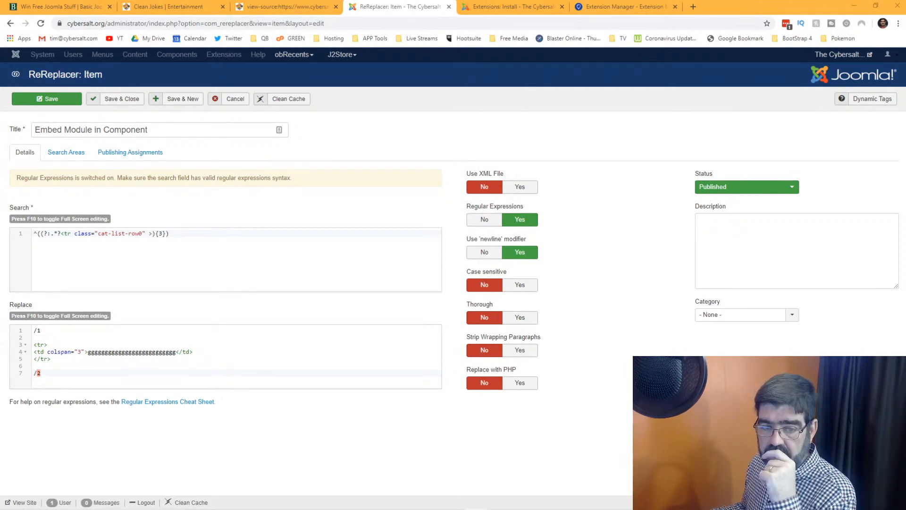
{"action": "left_click", "coordinate": [41, 101]}
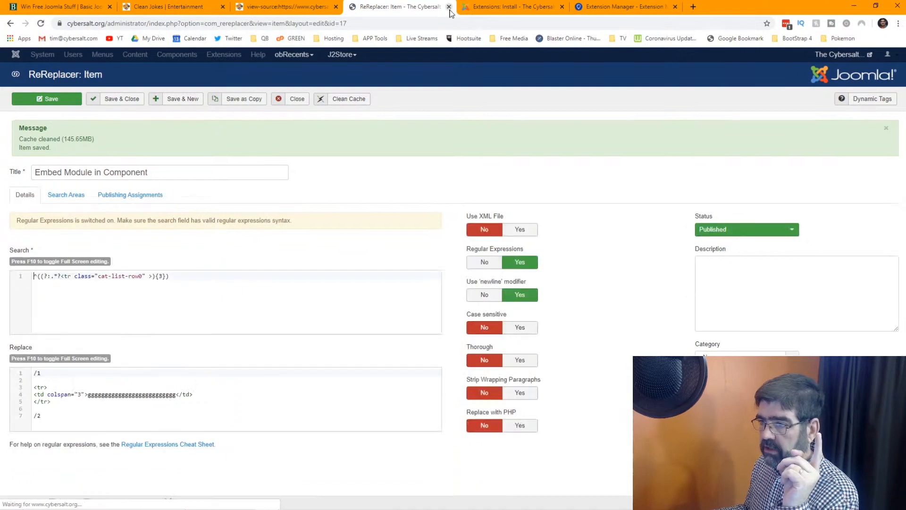
Step: Reload the Clean Jokes page and check how the replacement affects the article list
{"action": "left_click", "coordinate": [201, 9]}
{"action": "scroll", "coordinate": [492, 220], "scroll_direction": "up", "scroll_amount": 2}
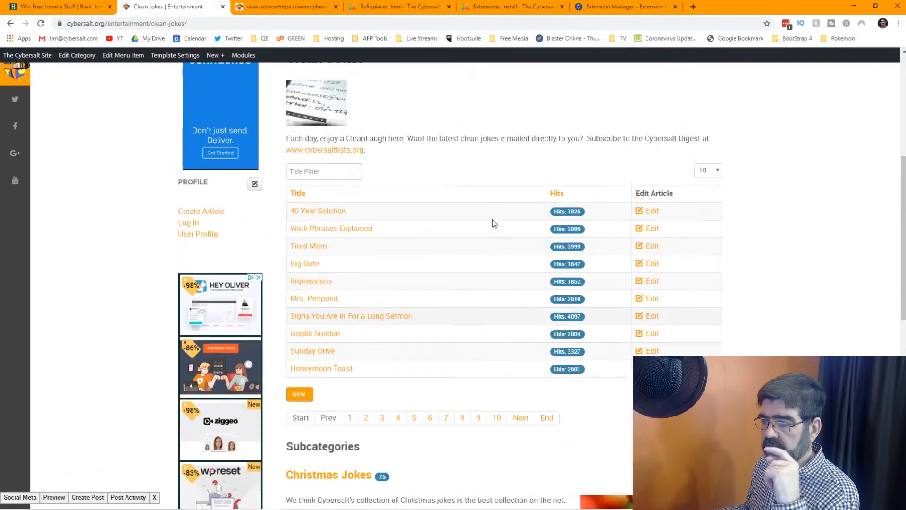
{"action": "left_click", "coordinate": [40, 23]}
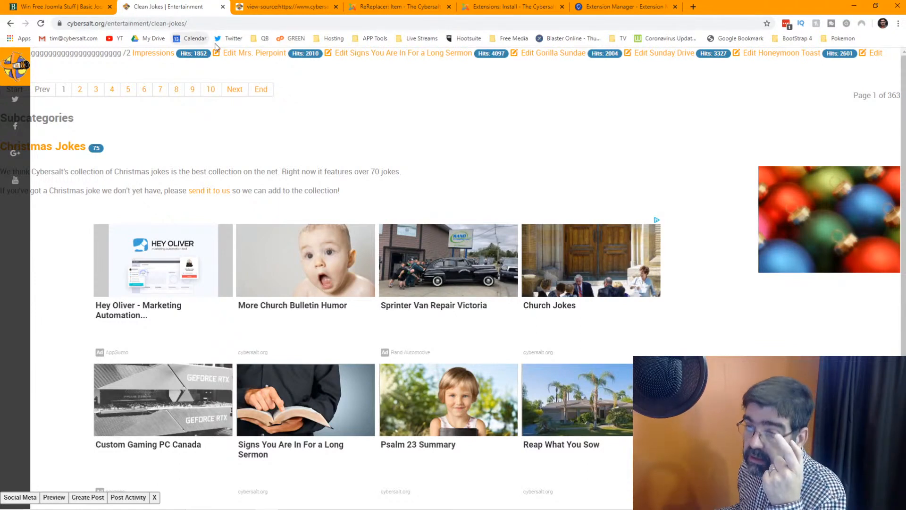
Step: Set the Embed Module in Component item's status to Unpublished and save it
{"action": "left_click", "coordinate": [387, 8]}
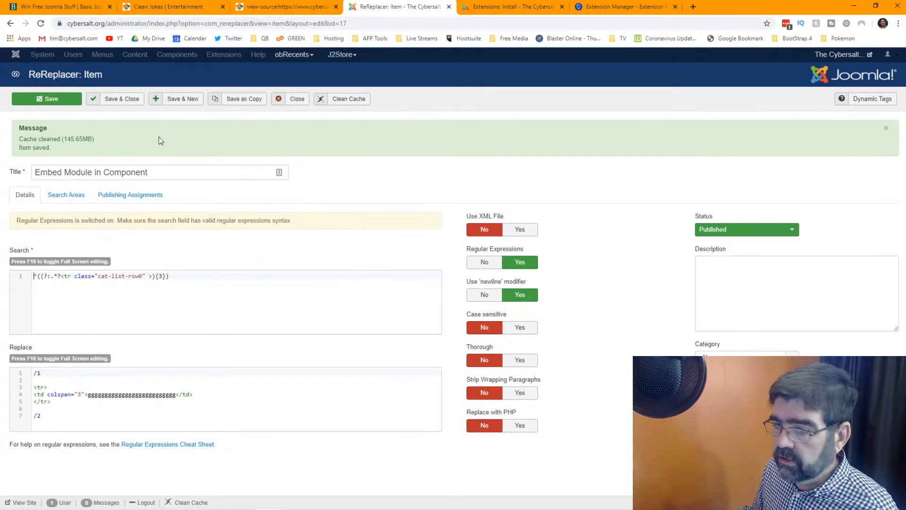
{"action": "left_click", "coordinate": [713, 231]}
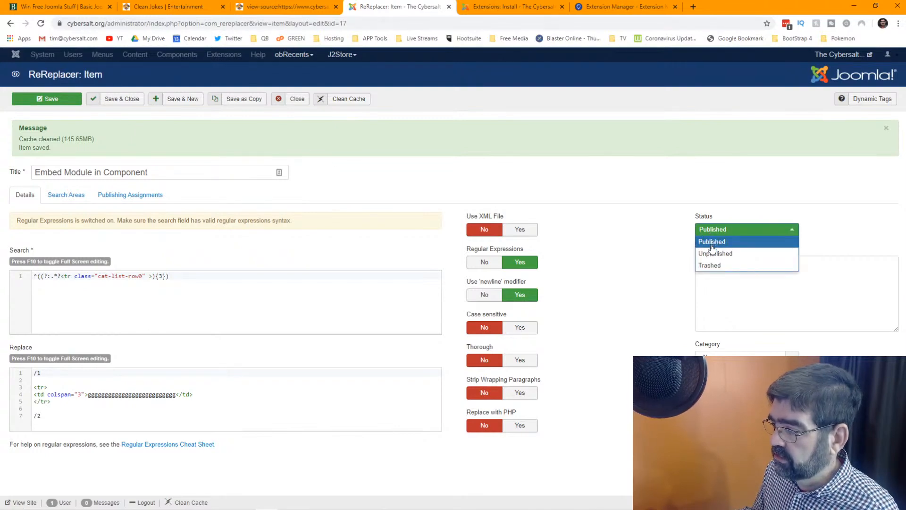
{"action": "key", "text": "Down"}
{"action": "key", "text": "Return"}
{"action": "left_click", "coordinate": [58, 104]}
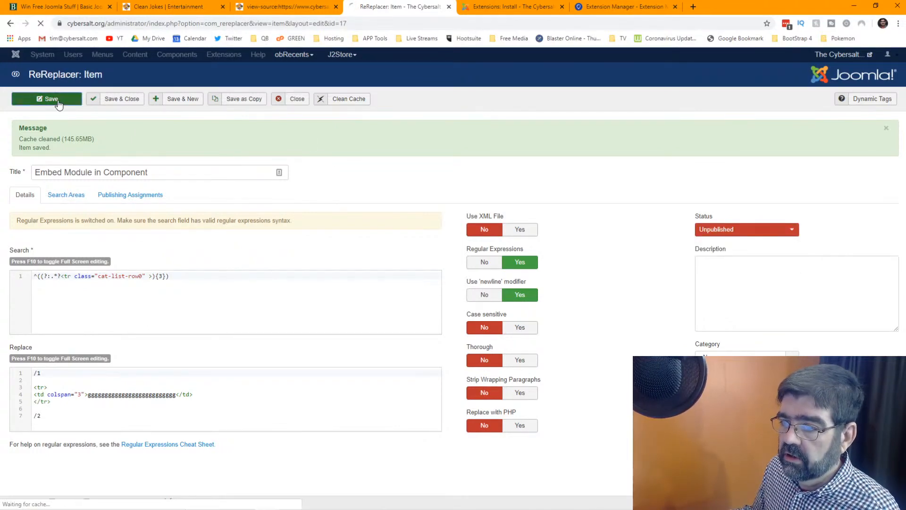
Step: Close the item and review the WMW 73 item's search and replace code for comparison
{"action": "left_click", "coordinate": [293, 100]}
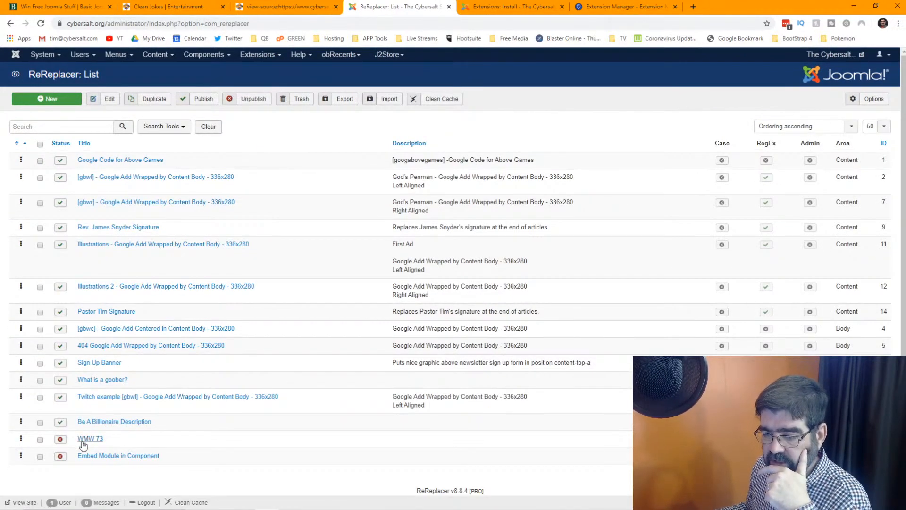
{"action": "left_click", "coordinate": [83, 442]}
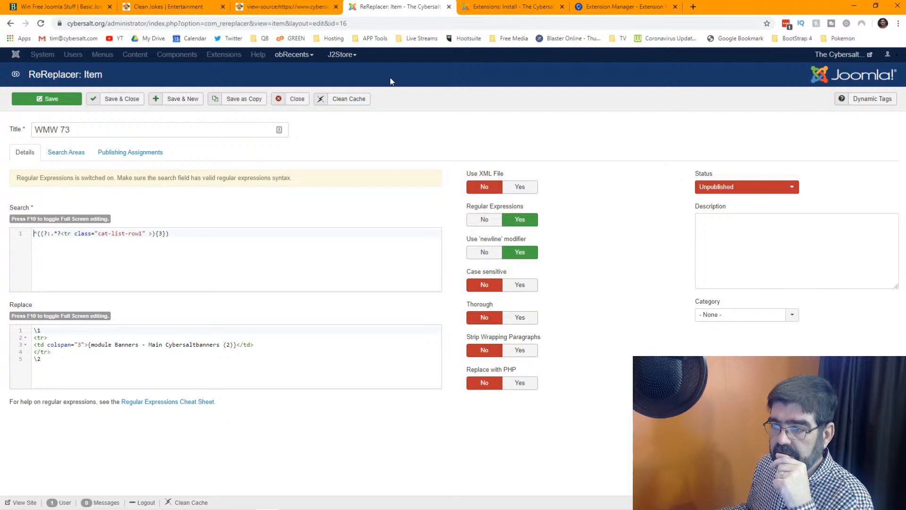
{"action": "left_click", "coordinate": [298, 98]}
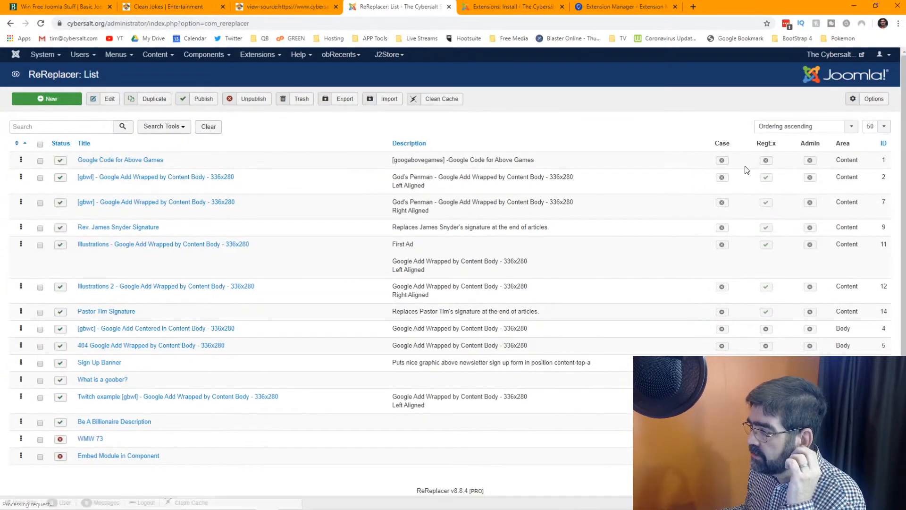
Step: Close the old source view and open a fresh source view of the Clean Jokes page
{"action": "left_click", "coordinate": [303, 7]}
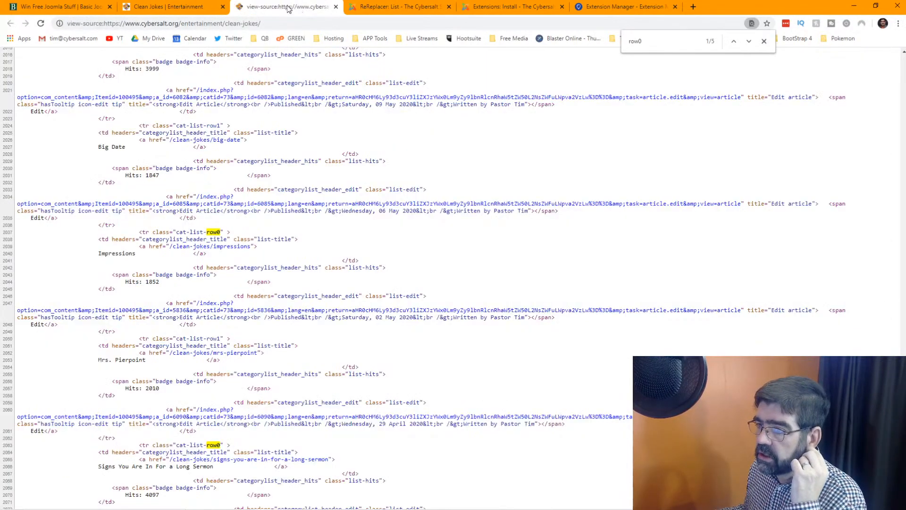
{"action": "left_click", "coordinate": [336, 7]}
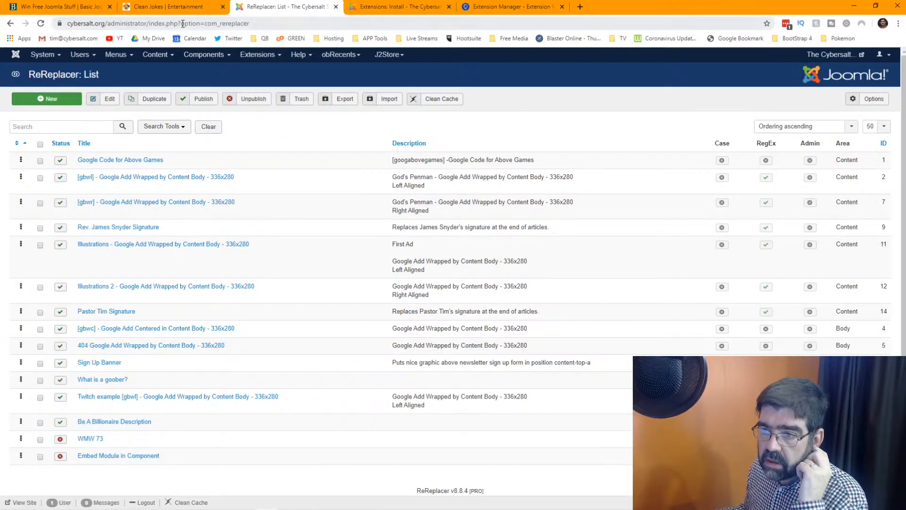
{"action": "left_click", "coordinate": [175, 9]}
{"action": "right_click", "coordinate": [355, 105]}
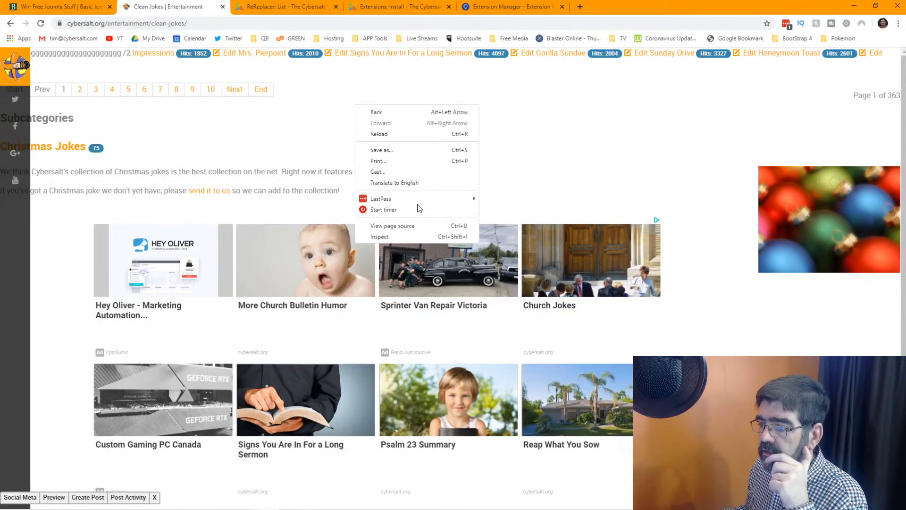
{"action": "left_click", "coordinate": [424, 230]}
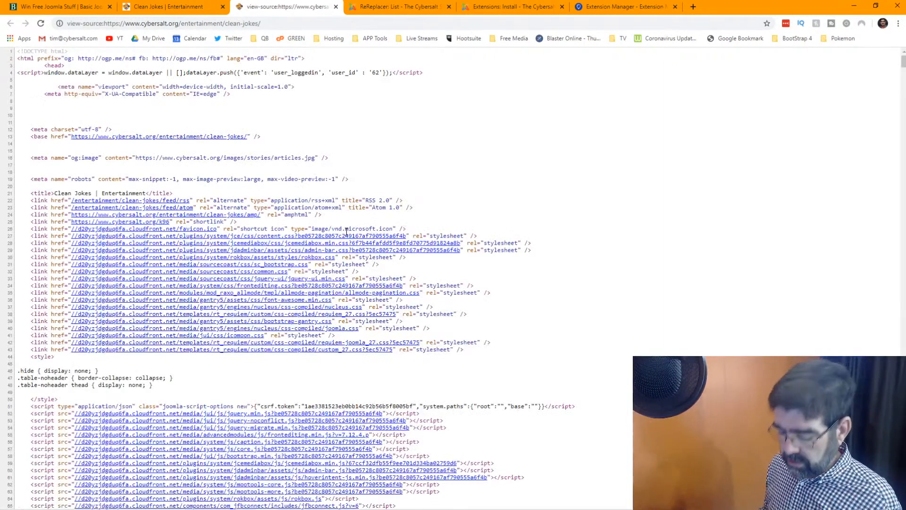
Step: Search the page source for the run of g's, examine the article table's rows and return to the Clean Jokes page
{"action": "key", "text": "ctrl+f"}
{"action": "type", "text": "ggg"}
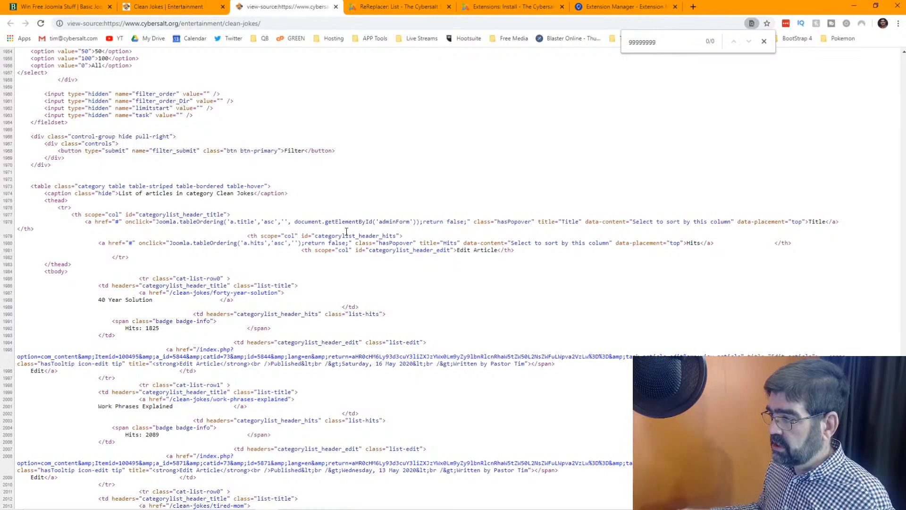
{"action": "type", "text": "999"}
{"action": "scroll", "coordinate": [386, 213], "scroll_direction": "down", "scroll_amount": 4}
{"action": "scroll", "coordinate": [386, 213], "scroll_direction": "down", "scroll_amount": 3}
{"action": "scroll", "coordinate": [386, 213], "scroll_direction": "up", "scroll_amount": 8}
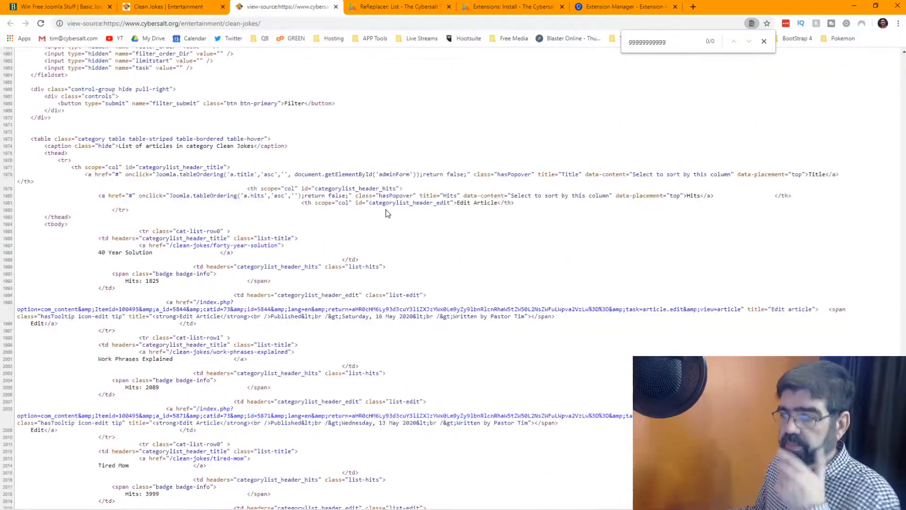
{"action": "left_click", "coordinate": [160, 8]}
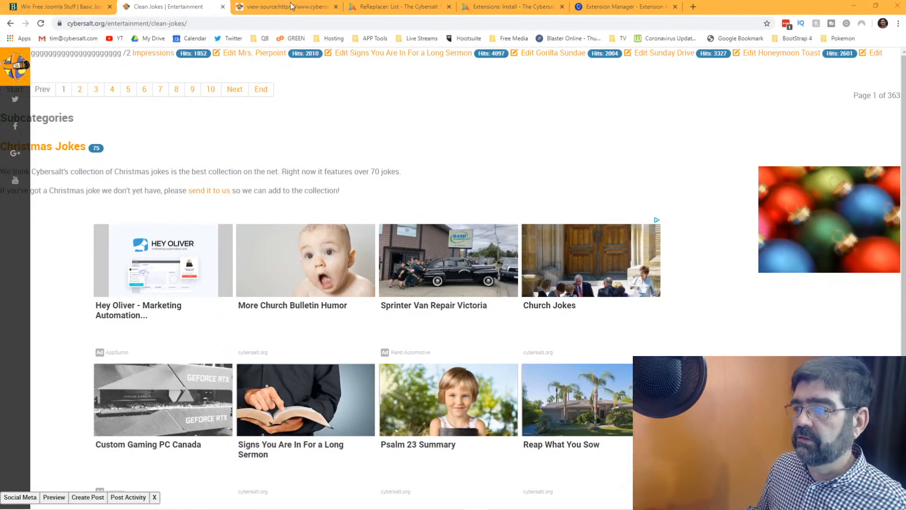
Step: Reopen the Embed Module in Component item, change /1 to \1 and /2 to \2 in its Replace code, and save
{"action": "left_click", "coordinate": [349, 9]}
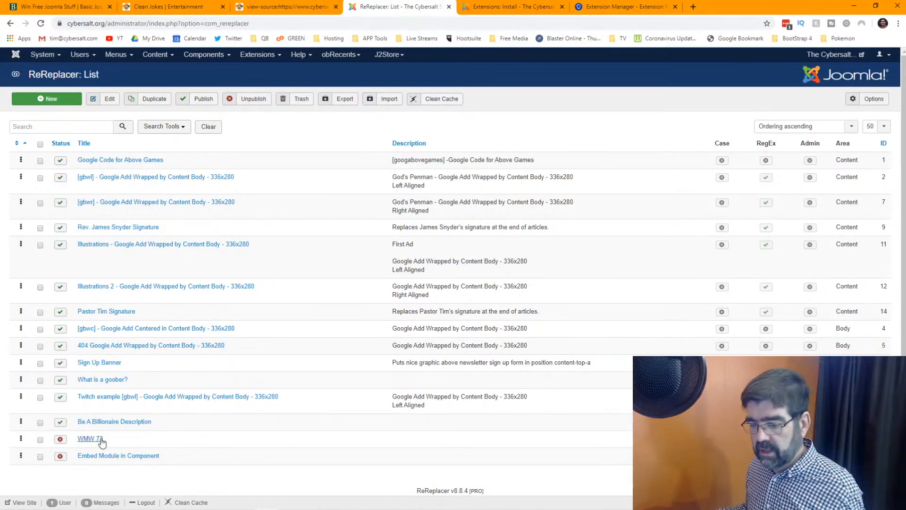
{"action": "left_click", "coordinate": [103, 457]}
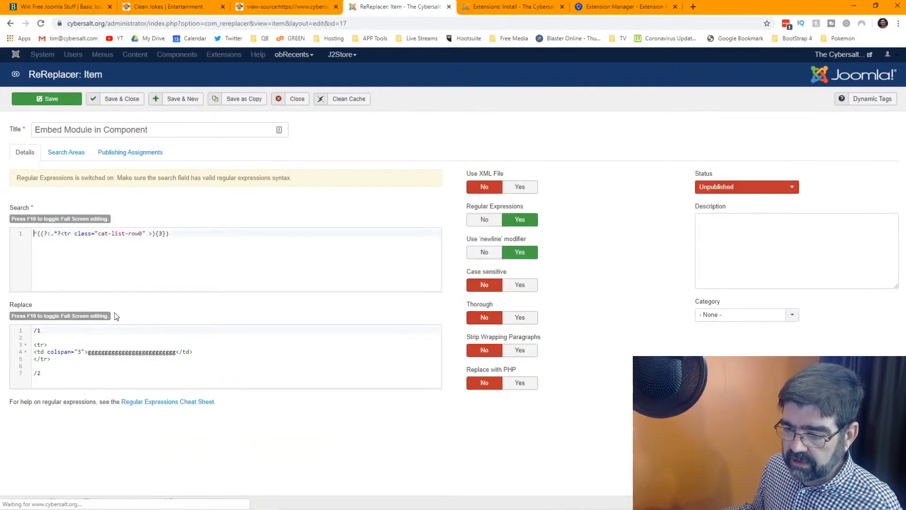
{"action": "double_click", "coordinate": [35, 331]}
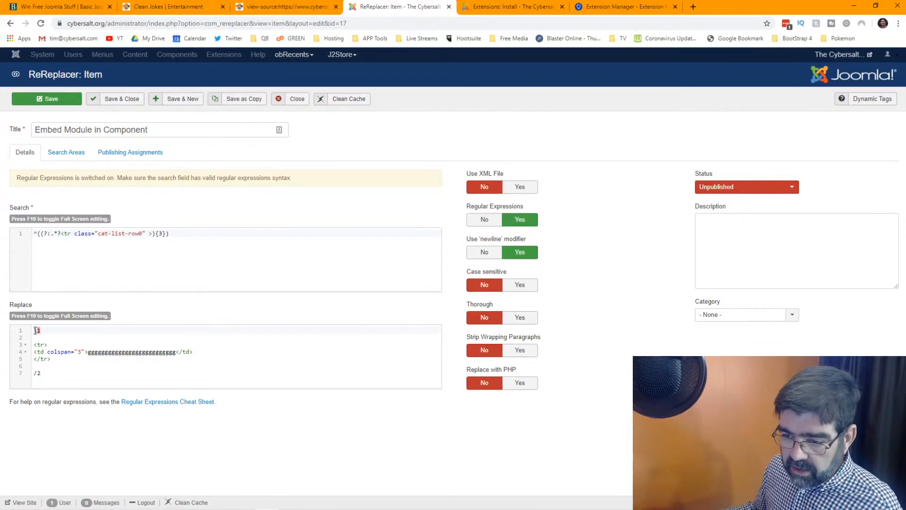
{"action": "double_click", "coordinate": [37, 372]}
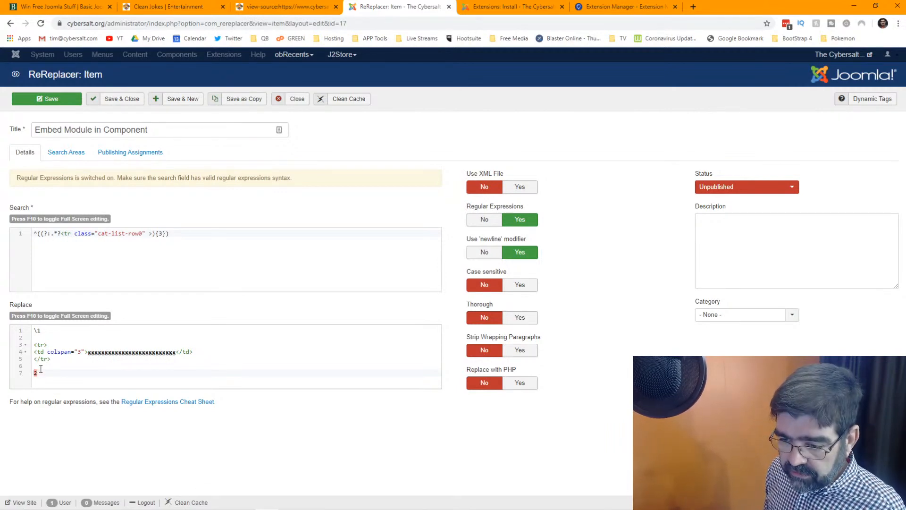
{"action": "left_click", "coordinate": [50, 104]}
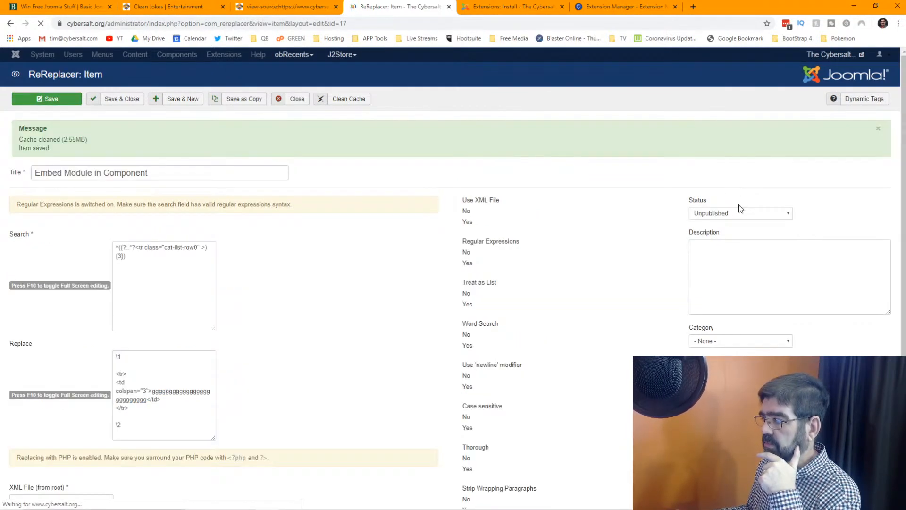
Step: Set the Embed Module in Component item's status to Published and save it
{"action": "left_click", "coordinate": [737, 230]}
{"action": "left_click", "coordinate": [734, 241]}
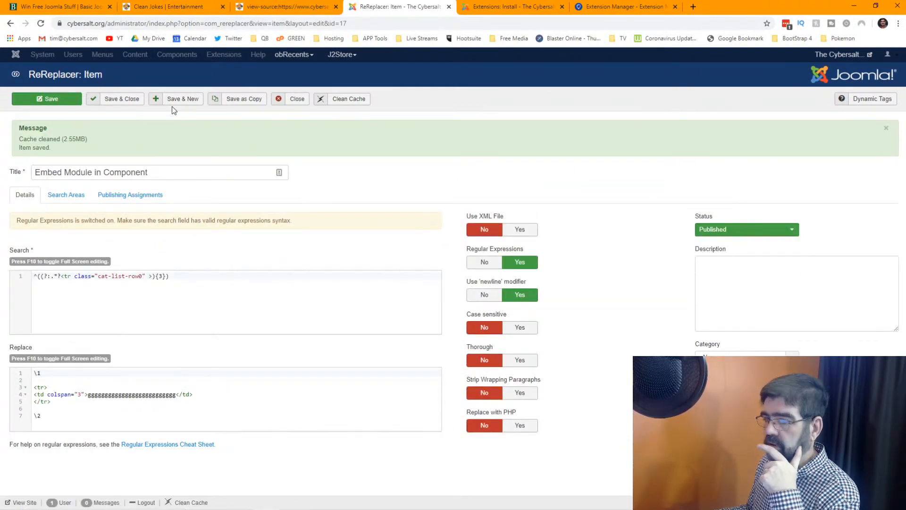
{"action": "left_click", "coordinate": [45, 102]}
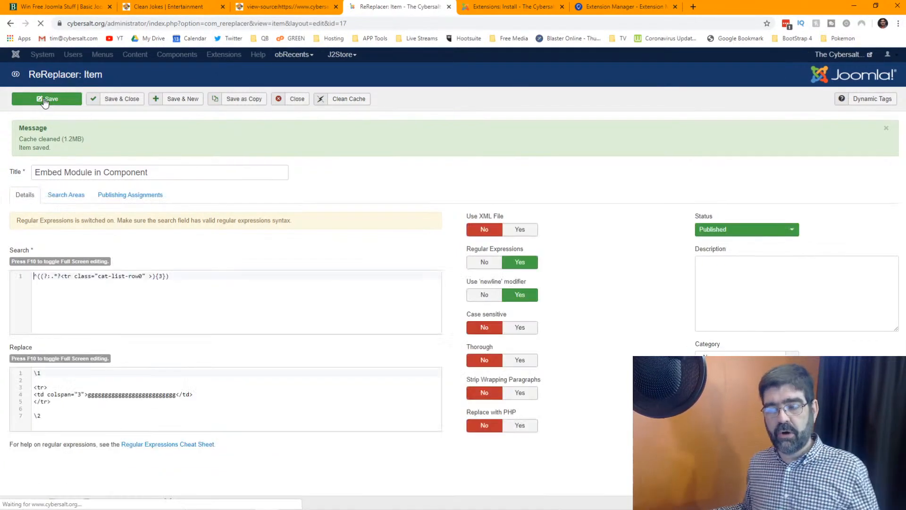
Step: Reload the Clean Jokes page, inspect the placeholder row below Big Date and return to the ReReplacer item
{"action": "left_click", "coordinate": [185, 7]}
{"action": "left_click", "coordinate": [41, 24]}
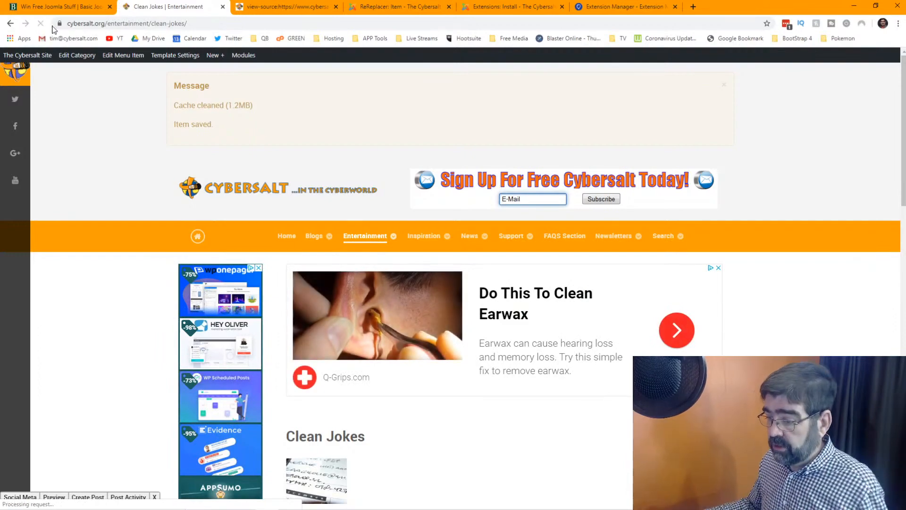
{"action": "scroll", "coordinate": [345, 173], "scroll_direction": "down", "scroll_amount": 4}
{"action": "scroll", "coordinate": [343, 168], "scroll_direction": "down", "scroll_amount": 4}
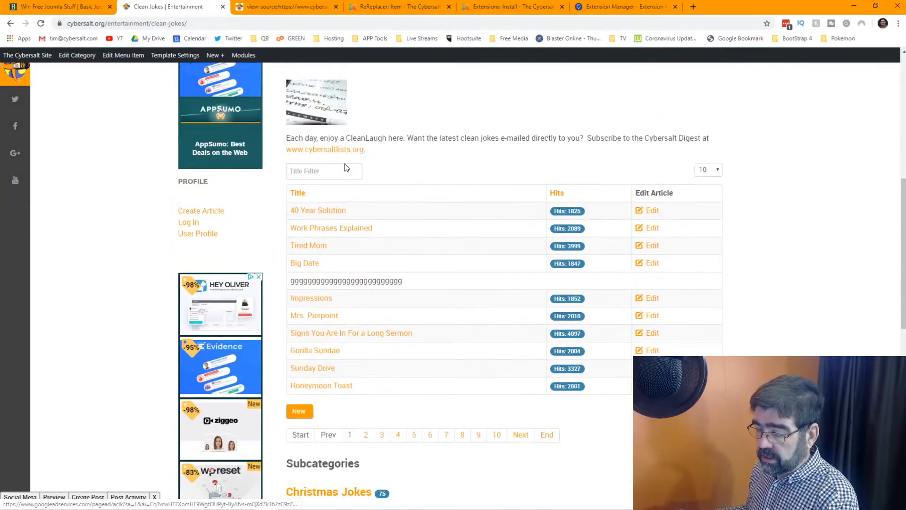
{"action": "left_click_drag", "start_coordinate": [292, 283], "coordinate": [399, 282]}
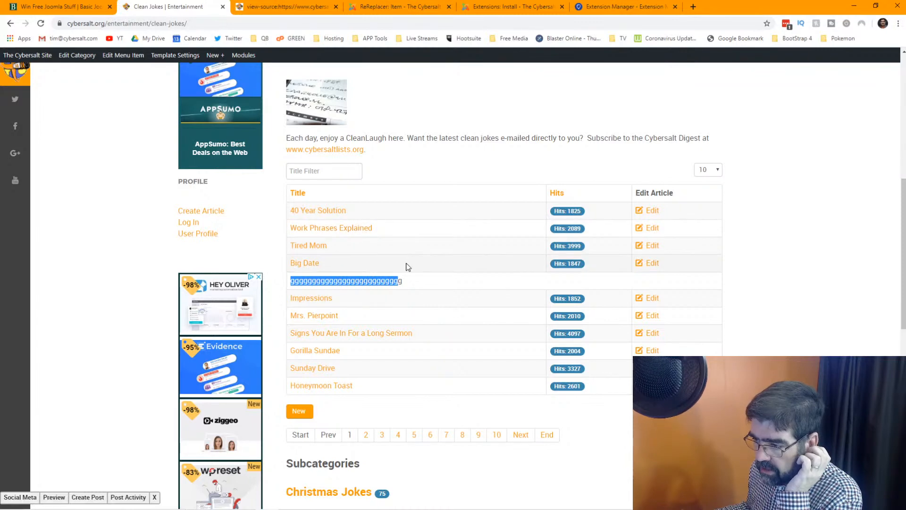
{"action": "left_click", "coordinate": [384, 10]}
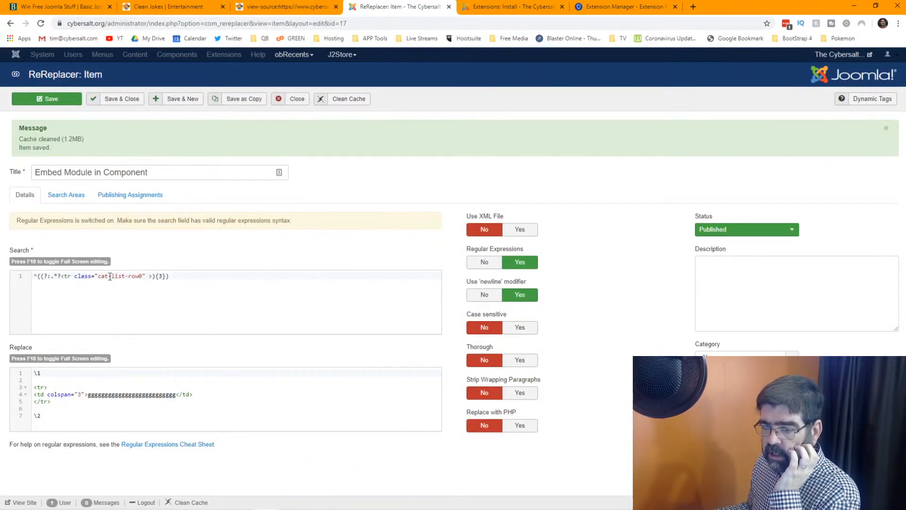
Step: Highlight the row0 tag pattern in the Search expression and examine the placeholder row on the Clean Jokes page
{"action": "left_click_drag", "start_coordinate": [66, 276], "coordinate": [149, 276]}
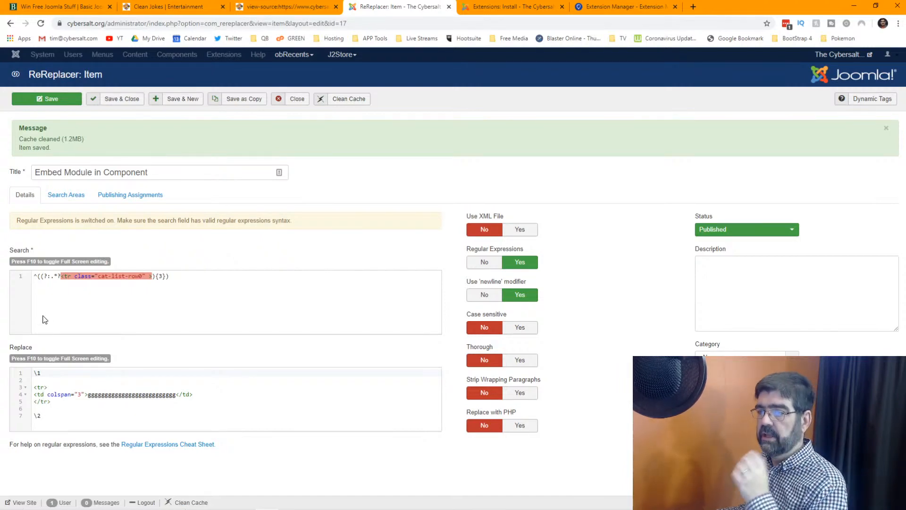
{"action": "left_click", "coordinate": [195, 7]}
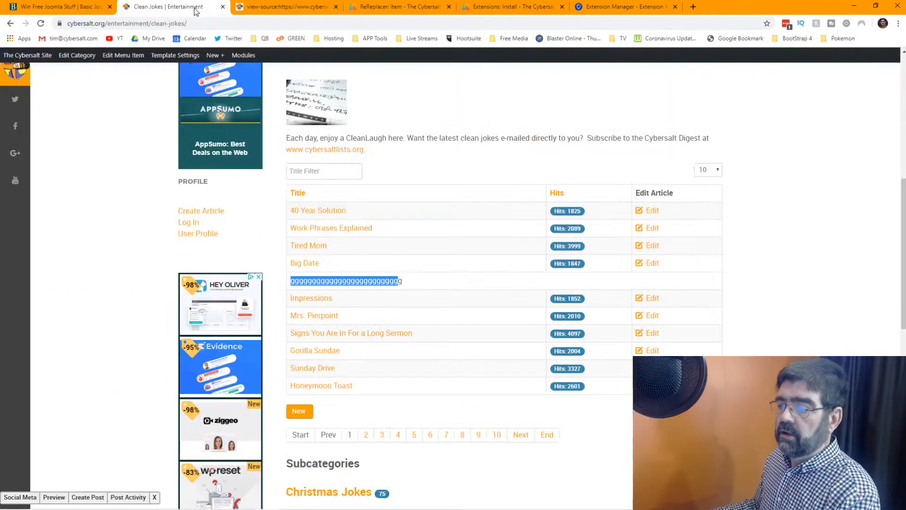
{"action": "left_click", "coordinate": [403, 280]}
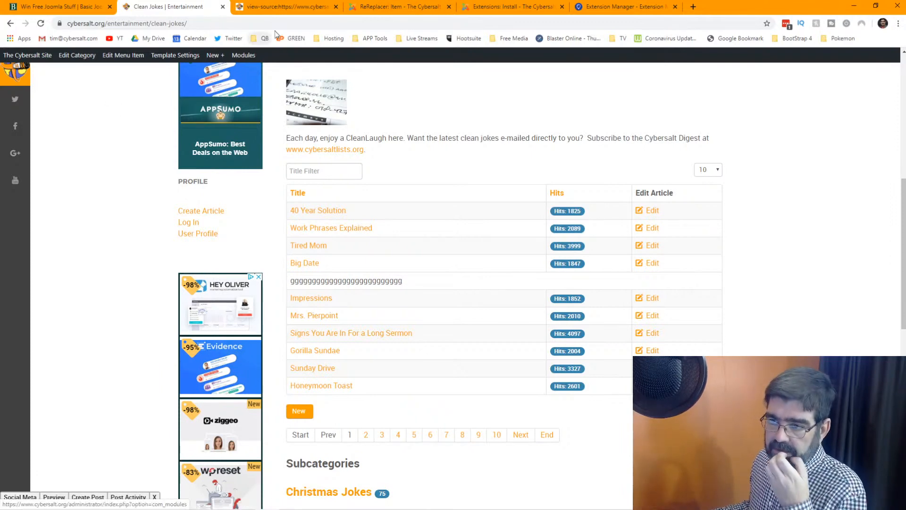
Step: Switch to the second Joomla administrator page, open the site's modules list and leave the trashed items view
{"action": "left_click", "coordinate": [495, 6]}
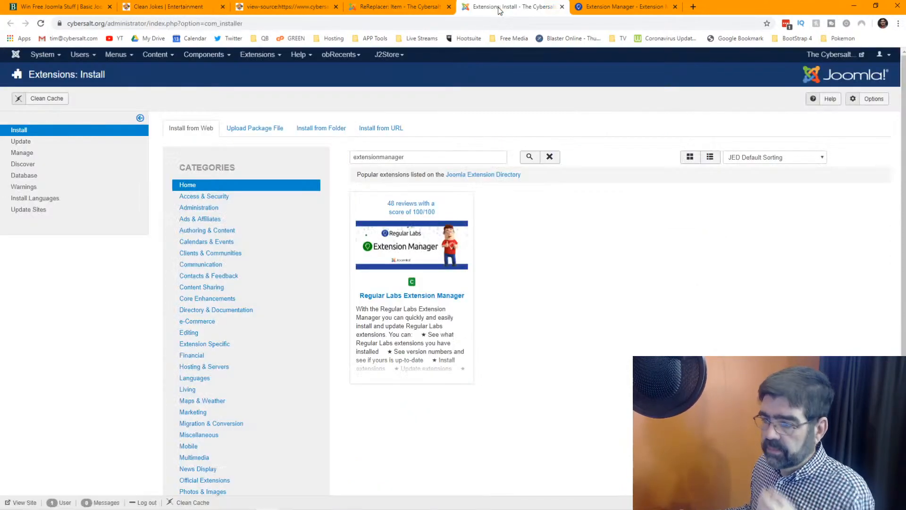
{"action": "left_click", "coordinate": [264, 59]}
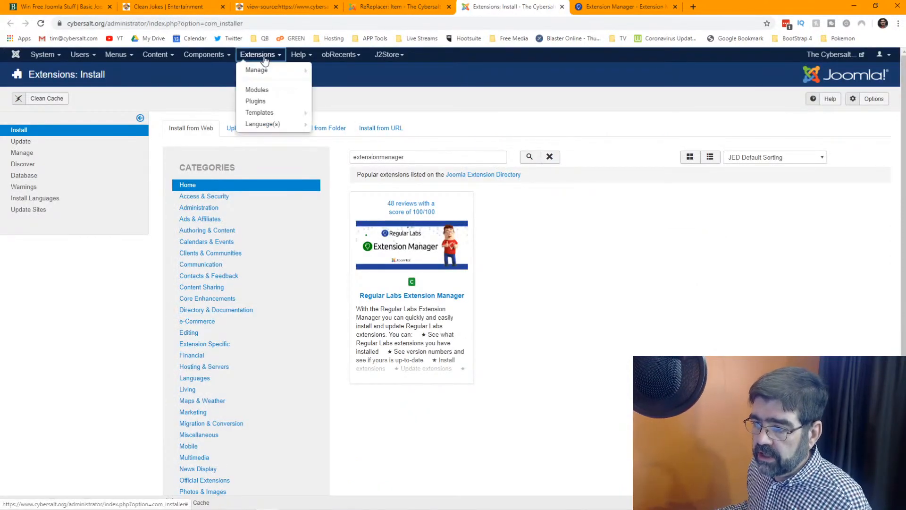
{"action": "left_click", "coordinate": [258, 90]}
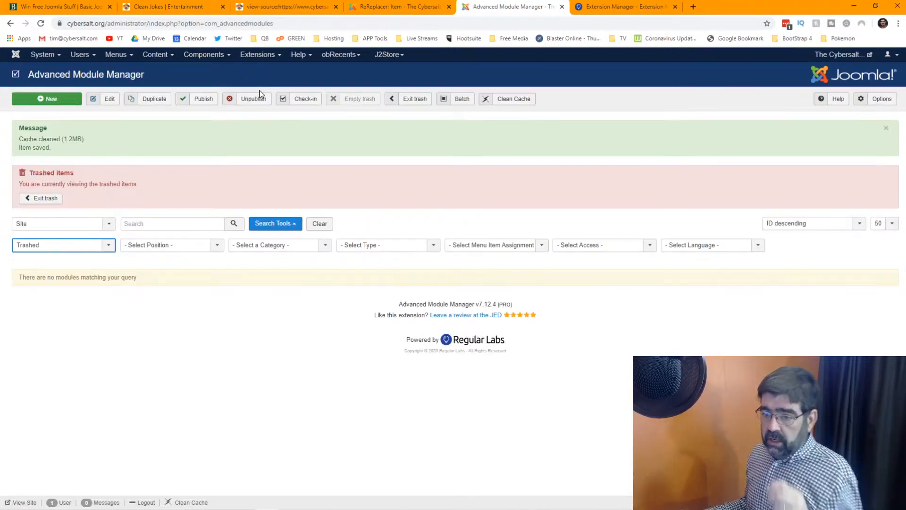
{"action": "left_click", "coordinate": [52, 198]}
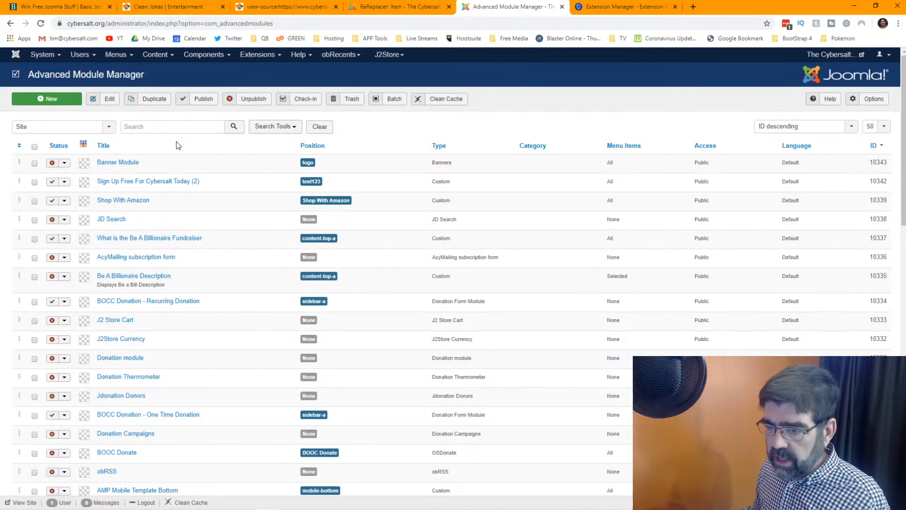
Step: Create a new Custom module titled Category List Module Position Holder
{"action": "left_click", "coordinate": [50, 104]}
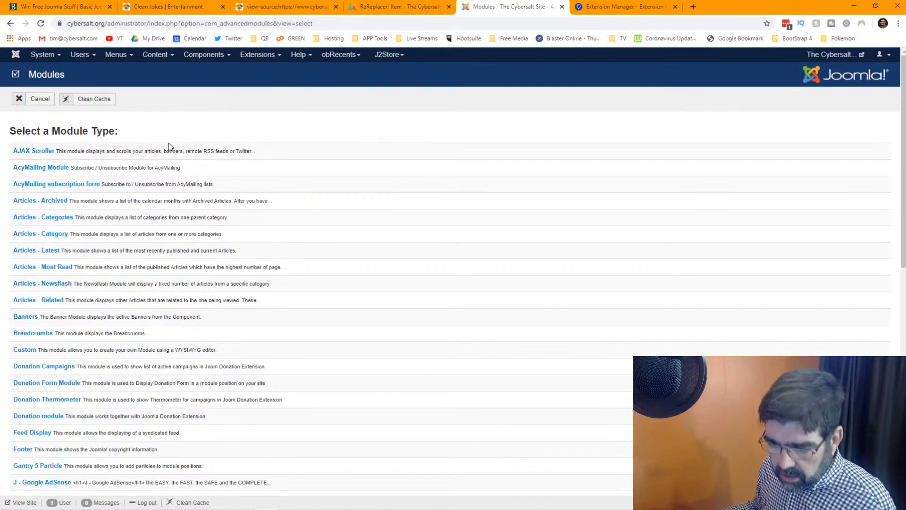
{"action": "scroll", "coordinate": [165, 146], "scroll_direction": "down", "scroll_amount": 2}
{"action": "left_click", "coordinate": [26, 256]}
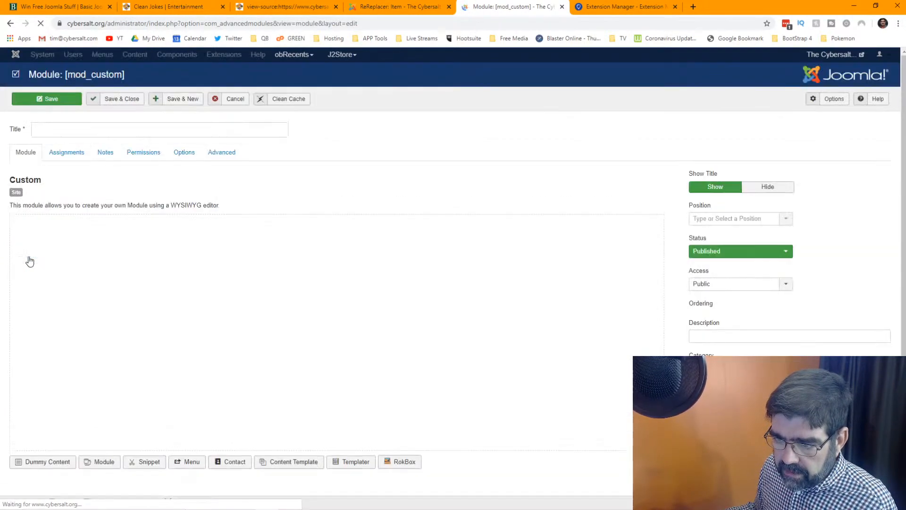
{"action": "left_click", "coordinate": [96, 126]}
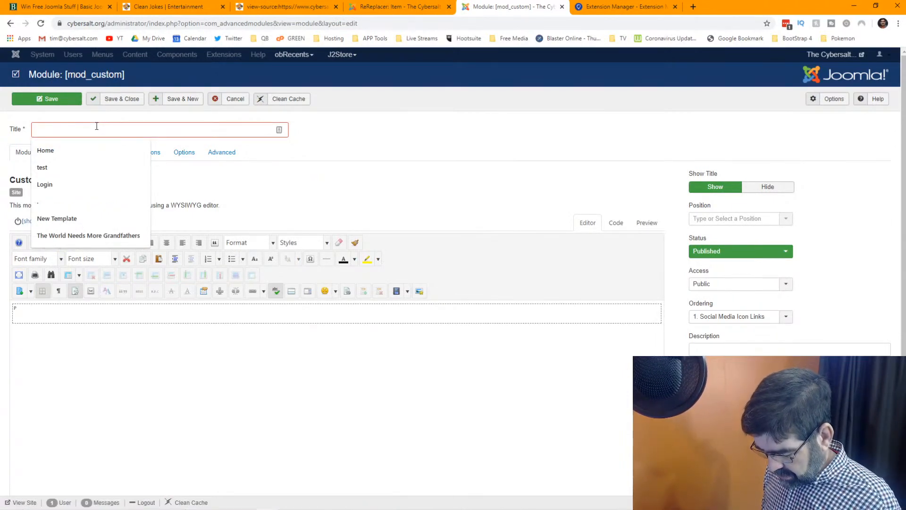
{"action": "type", "text": "Categor"}
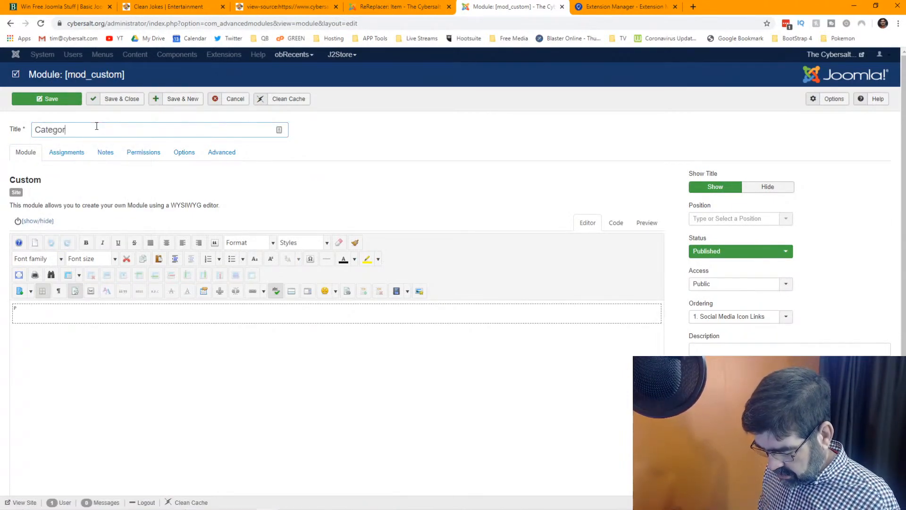
{"action": "type", "text": "y List Module Posi"}
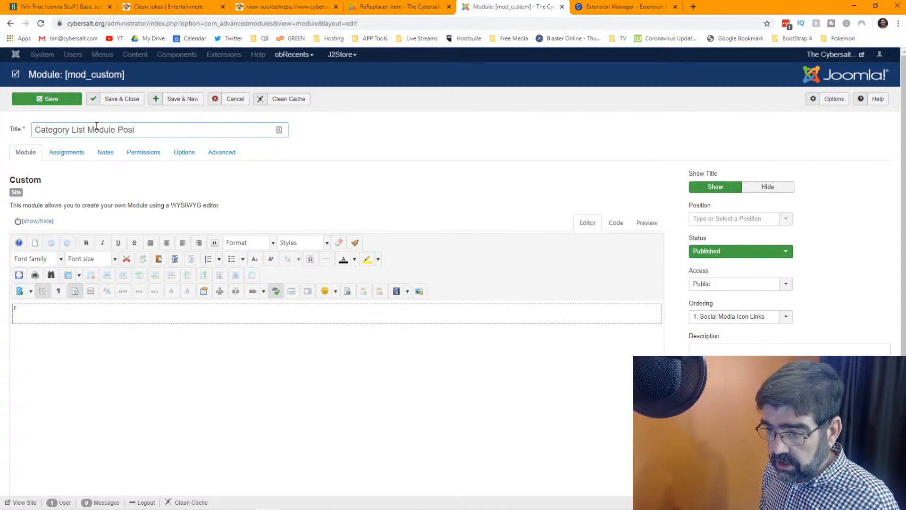
{"action": "type", "text": "tion Holder"}
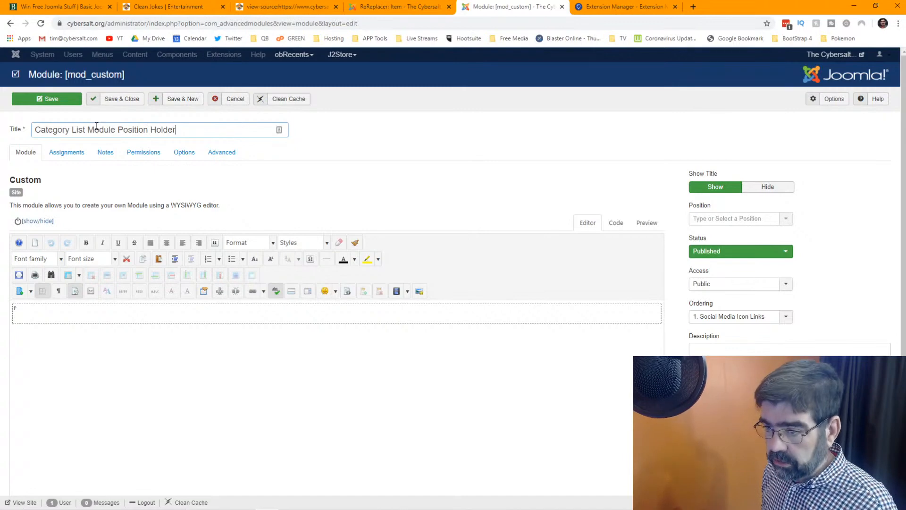
Step: Hide the new module's title and set its status to Unpublished
{"action": "left_click", "coordinate": [752, 189]}
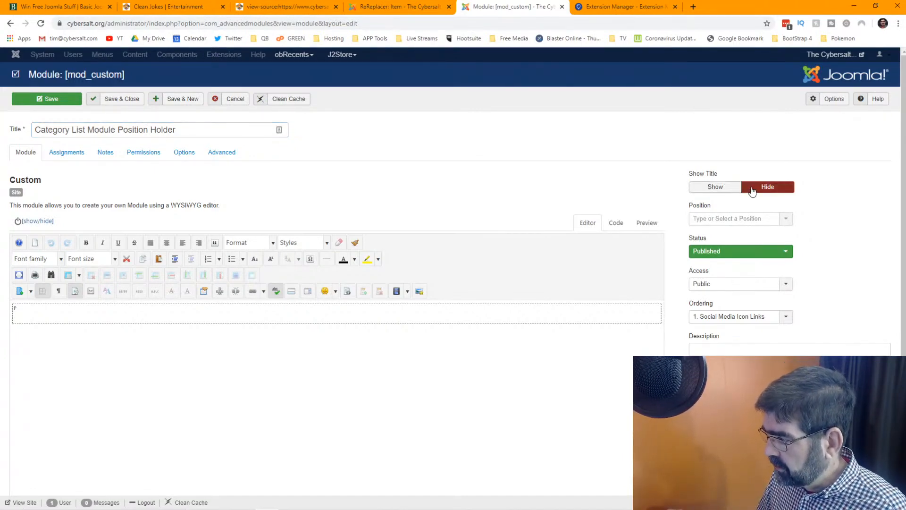
{"action": "left_click", "coordinate": [742, 251]}
{"action": "left_click", "coordinate": [741, 275]}
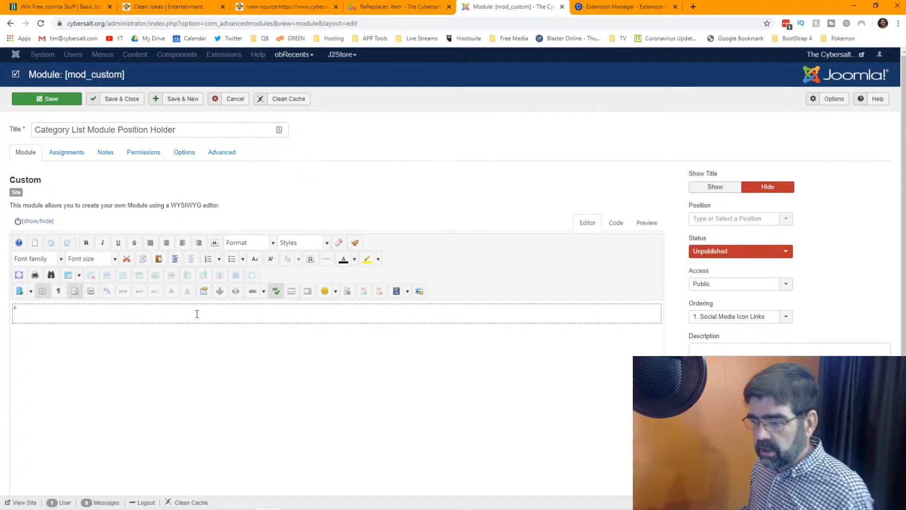
Step: Assign the module to the custom position cat-list-mod-display, copy that position name and save the module
{"action": "left_click", "coordinate": [707, 222]}
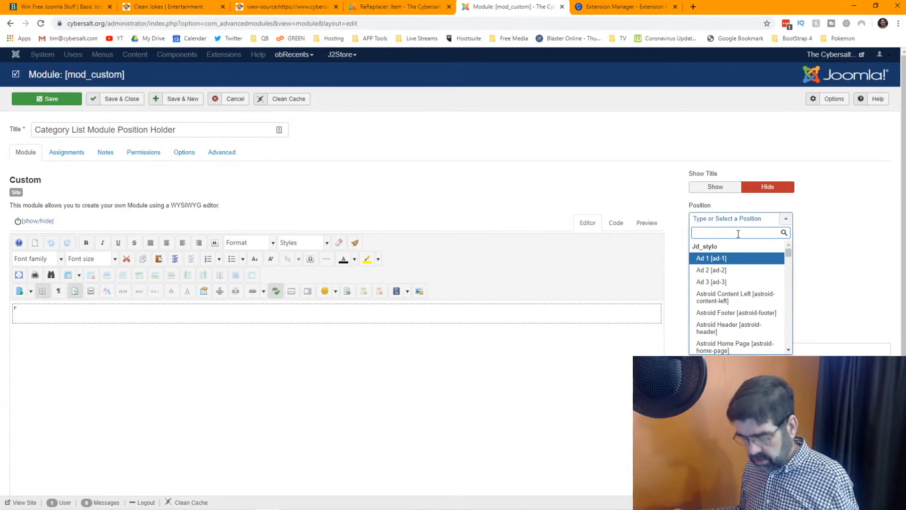
{"action": "type", "text": "cat-list"}
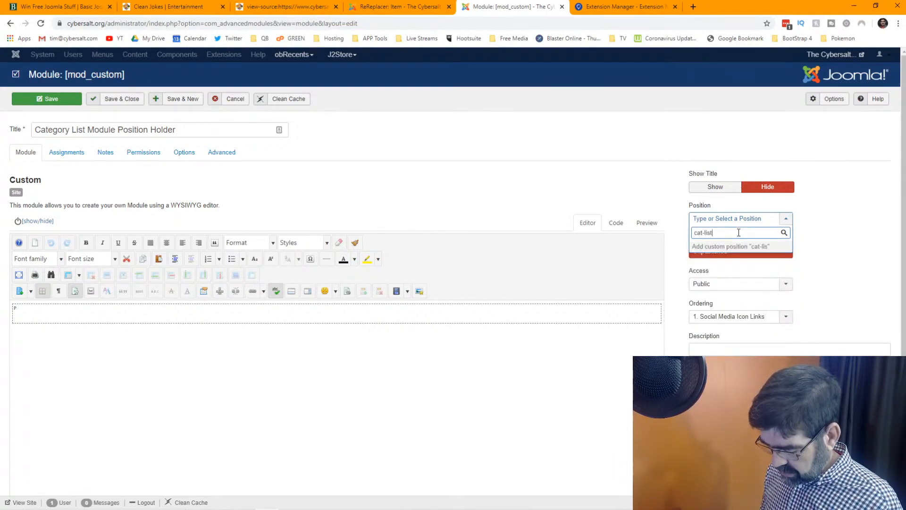
{"action": "type", "text": "-mod-display"}
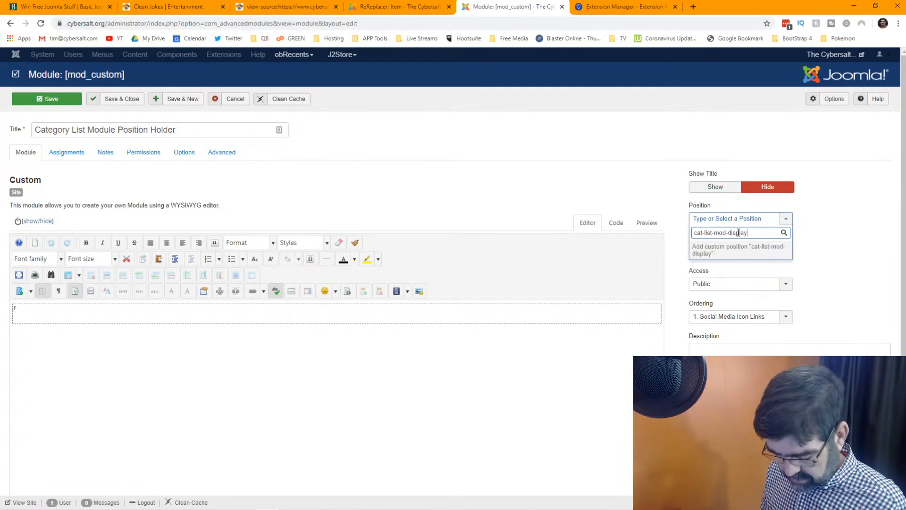
{"action": "key", "text": "ctrl+a"}
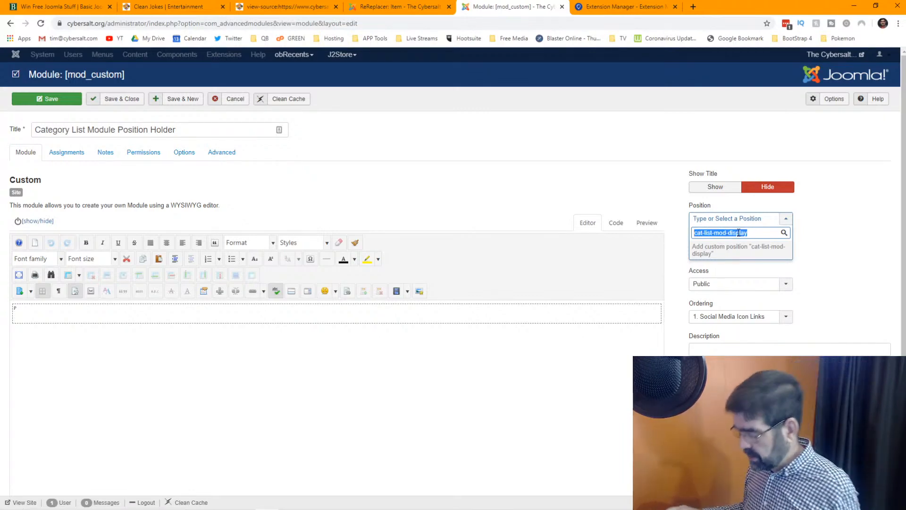
{"action": "left_click", "coordinate": [765, 232]}
{"action": "key", "text": "ctrl+a"}
{"action": "key", "text": "ctrl+c"}
{"action": "left_click", "coordinate": [764, 234]}
{"action": "key", "text": "Return"}
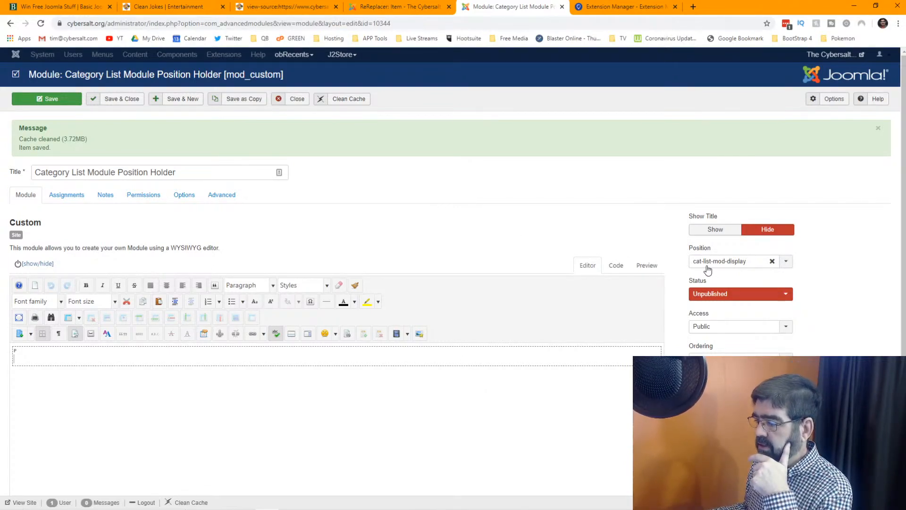
Step: Search the Insert Module list for cat-list-mod-display, then close it and save the module again
{"action": "scroll", "coordinate": [544, 237], "scroll_direction": "down", "scroll_amount": 3}
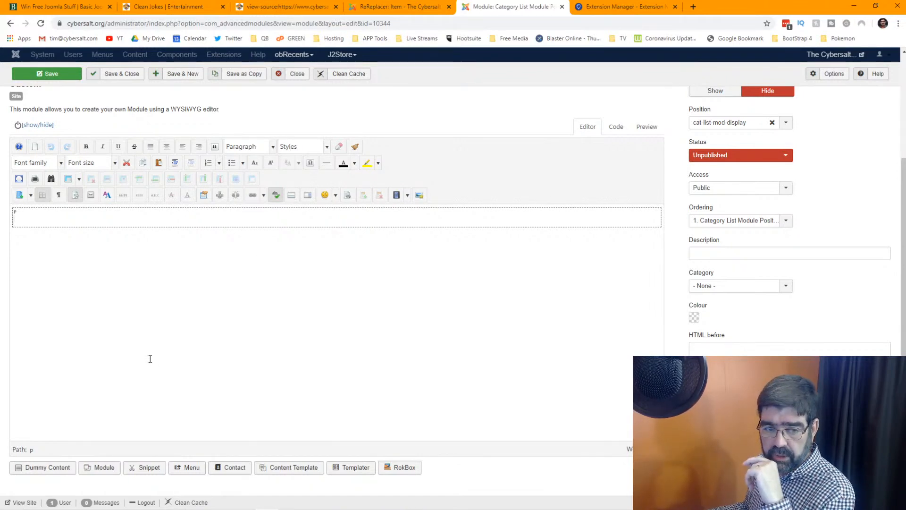
{"action": "left_click", "coordinate": [107, 469]}
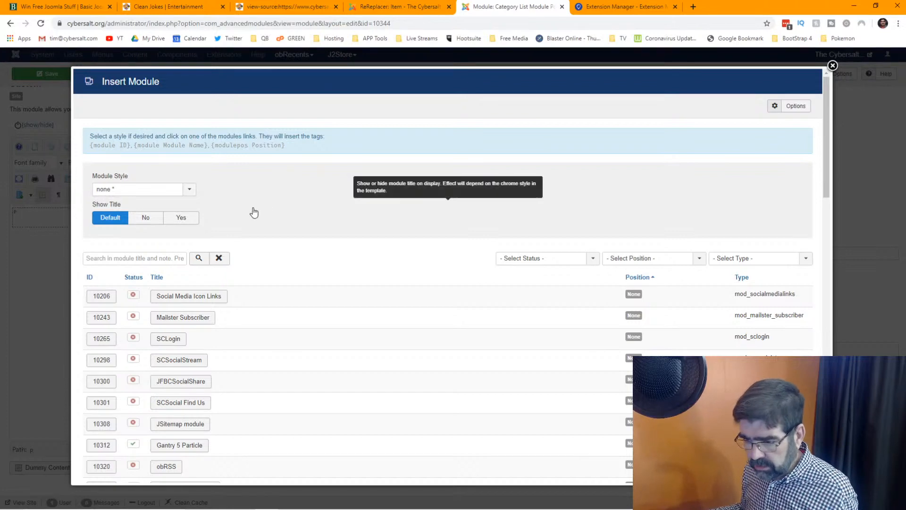
{"action": "left_click", "coordinate": [122, 255]}
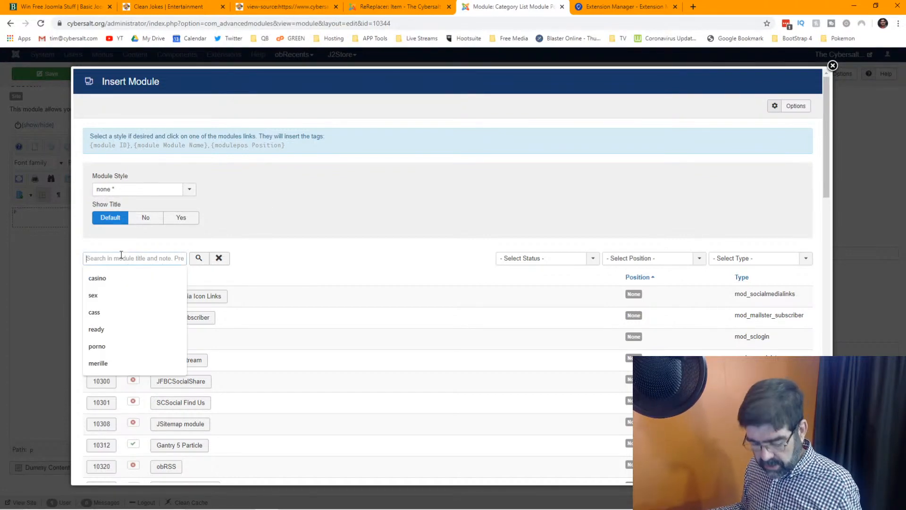
{"action": "key", "text": "ctrl+v"}
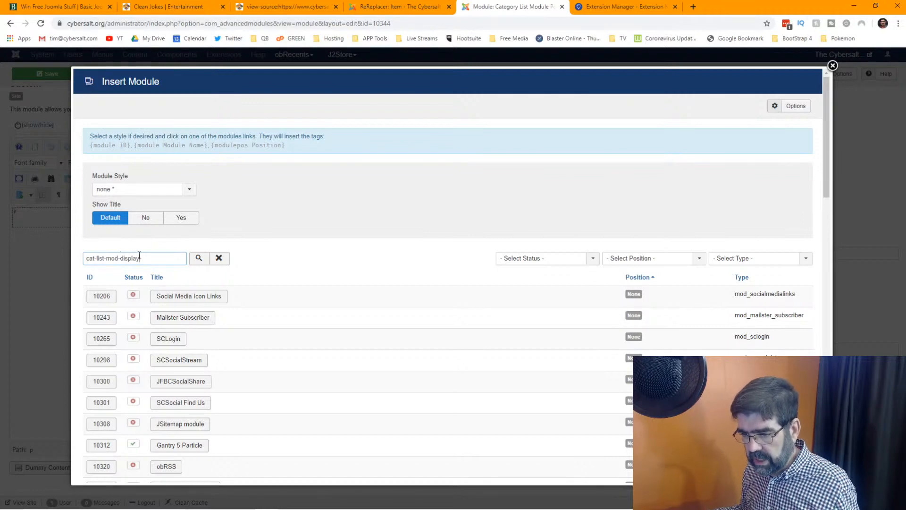
{"action": "left_click", "coordinate": [199, 260]}
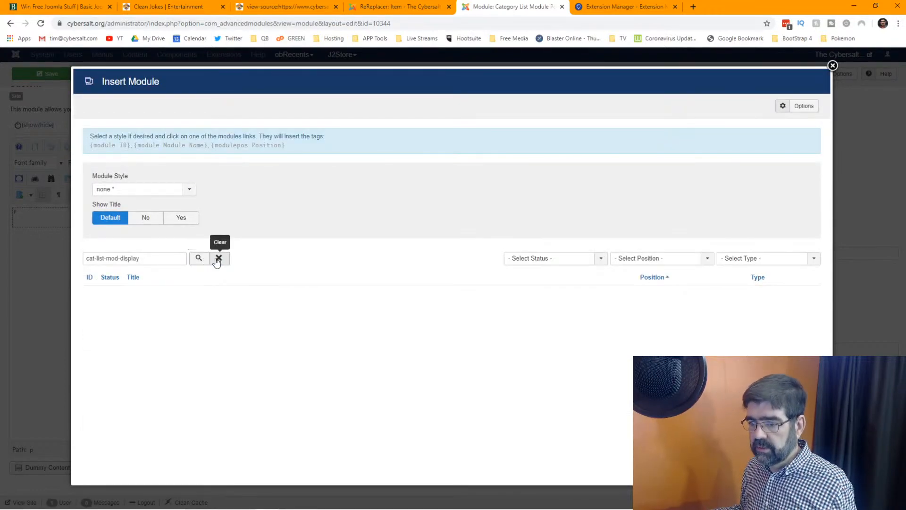
{"action": "left_click", "coordinate": [833, 65]}
{"action": "scroll", "coordinate": [327, 196], "scroll_direction": "up", "scroll_amount": 3}
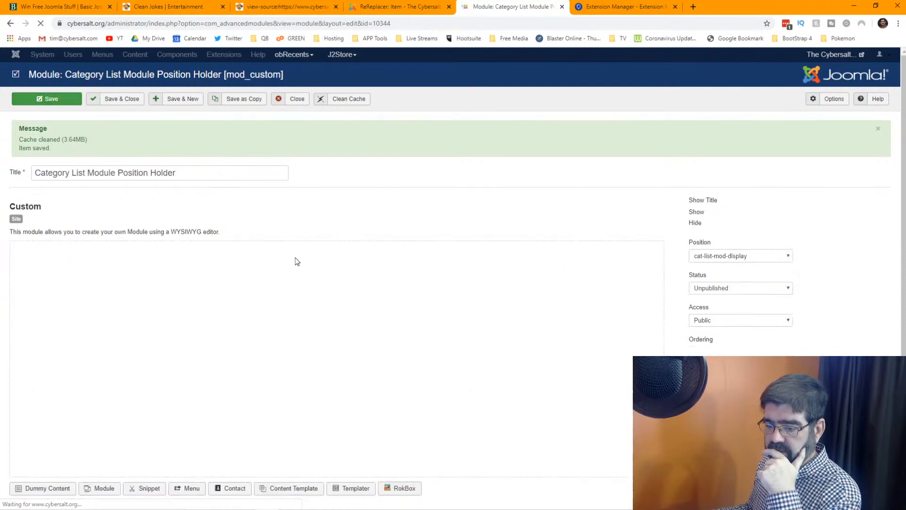
Step: Shorten the Insert Module search to display, run it and close the dialog
{"action": "scroll", "coordinate": [295, 256], "scroll_direction": "down", "scroll_amount": 3}
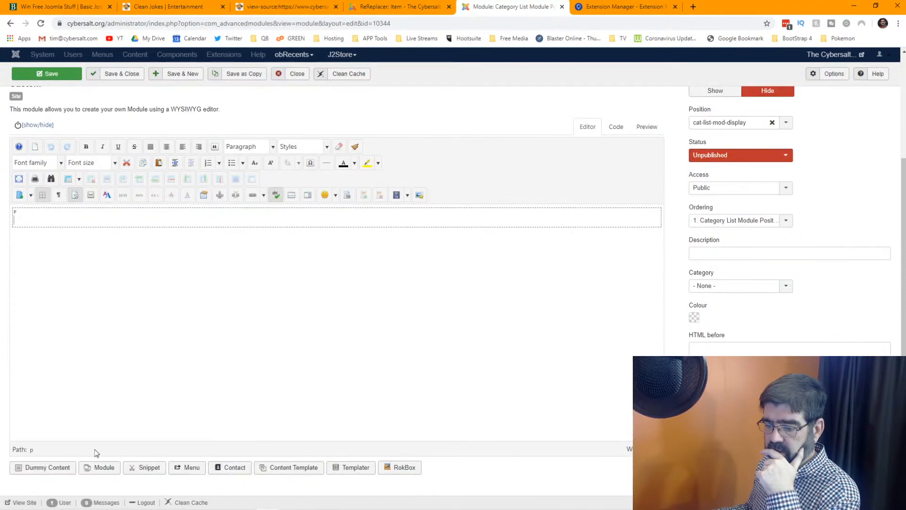
{"action": "left_click", "coordinate": [90, 466]}
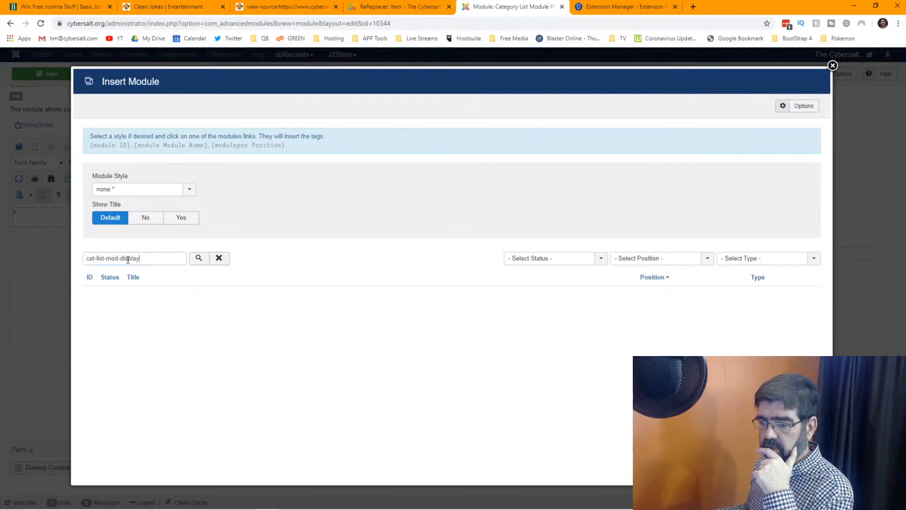
{"action": "left_click_drag", "start_coordinate": [139, 258], "coordinate": [64, 254]}
{"action": "key", "text": "BackSpace"}
{"action": "key", "text": "Return"}
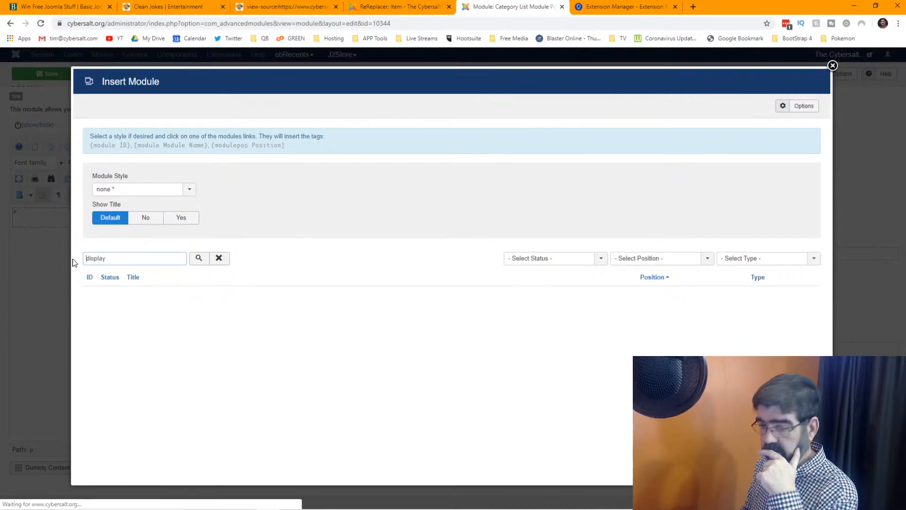
{"action": "left_click", "coordinate": [832, 66]}
Step: Set the Category List Module Position Holder module's status to Published and save it
{"action": "left_click", "coordinate": [753, 157]}
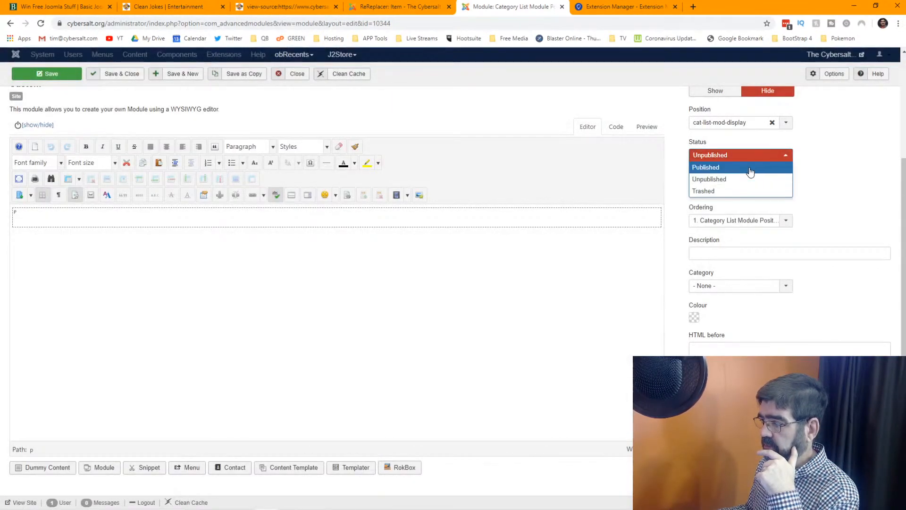
{"action": "left_click", "coordinate": [751, 168]}
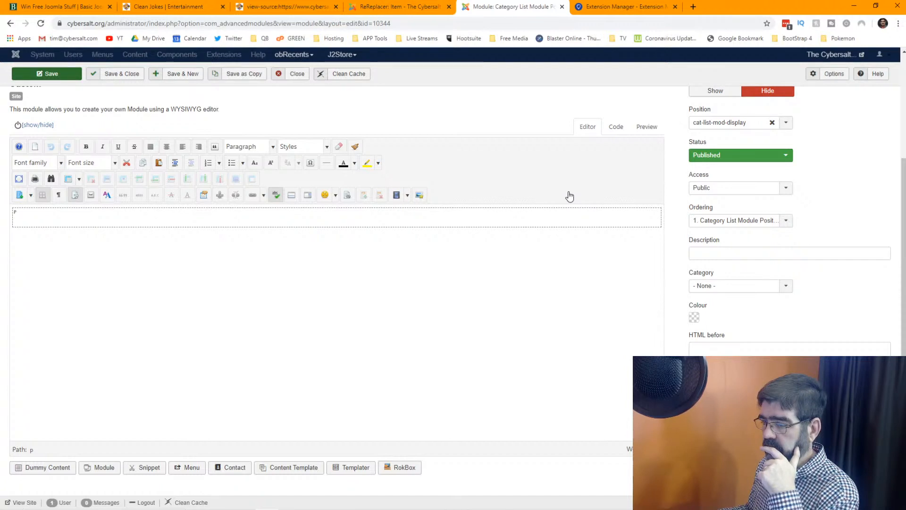
{"action": "left_click", "coordinate": [68, 76]}
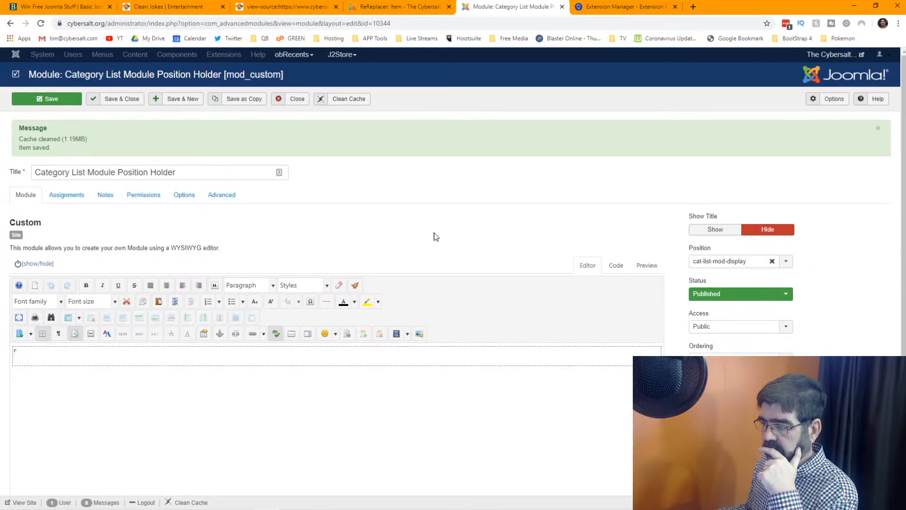
Step: Check the Insert Module list with the search term display, then close the dialog
{"action": "scroll", "coordinate": [436, 236], "scroll_direction": "down", "scroll_amount": 3}
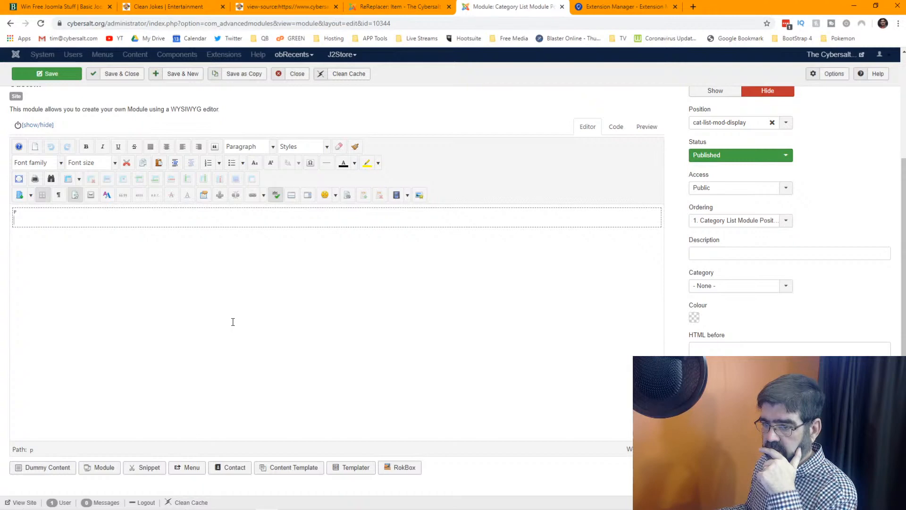
{"action": "scroll", "coordinate": [233, 322], "scroll_direction": "up", "scroll_amount": 3}
{"action": "scroll", "coordinate": [233, 325], "scroll_direction": "down", "scroll_amount": 3}
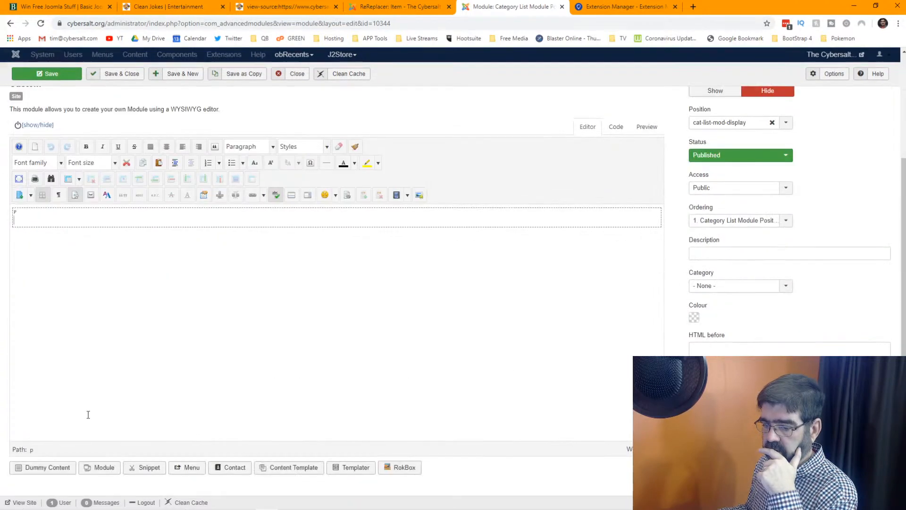
{"action": "left_click", "coordinate": [100, 469]}
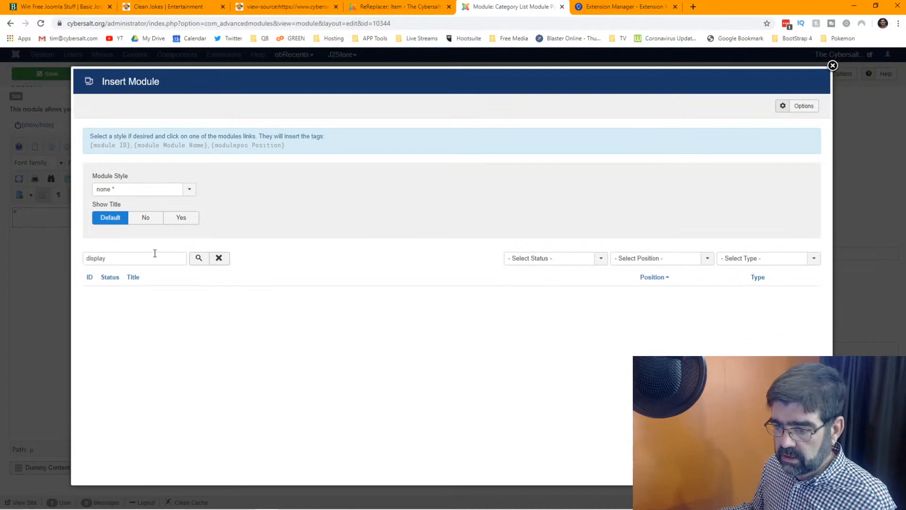
{"action": "left_click", "coordinate": [155, 258]}
{"action": "type", "text": "display"}
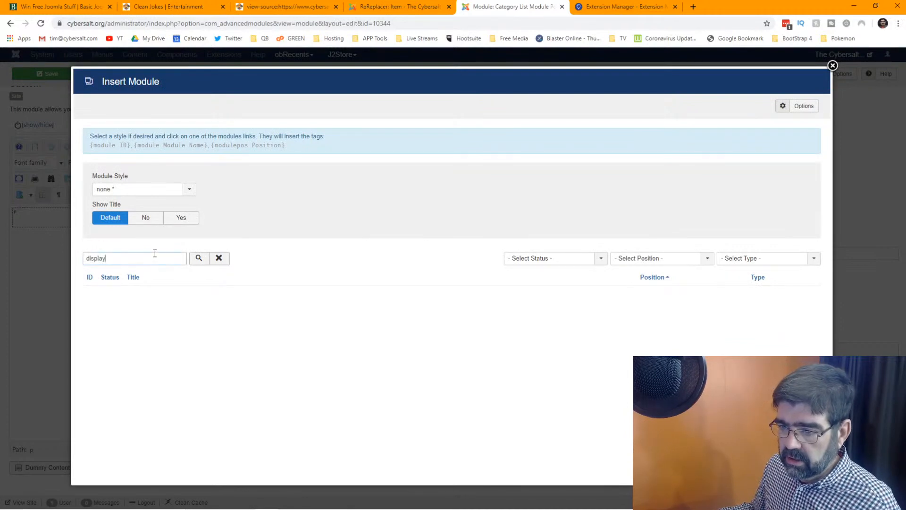
{"action": "left_click", "coordinate": [158, 190]}
{"action": "left_click", "coordinate": [314, 191]}
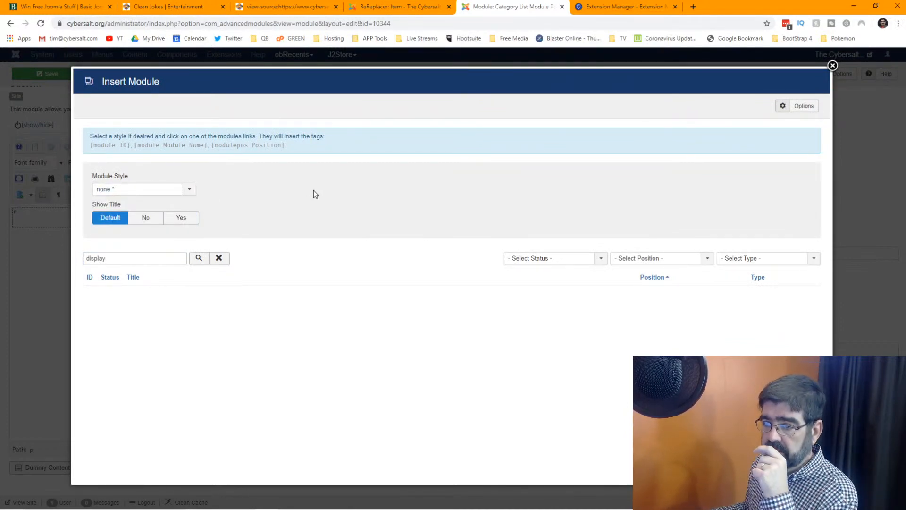
{"action": "left_click", "coordinate": [833, 66]}
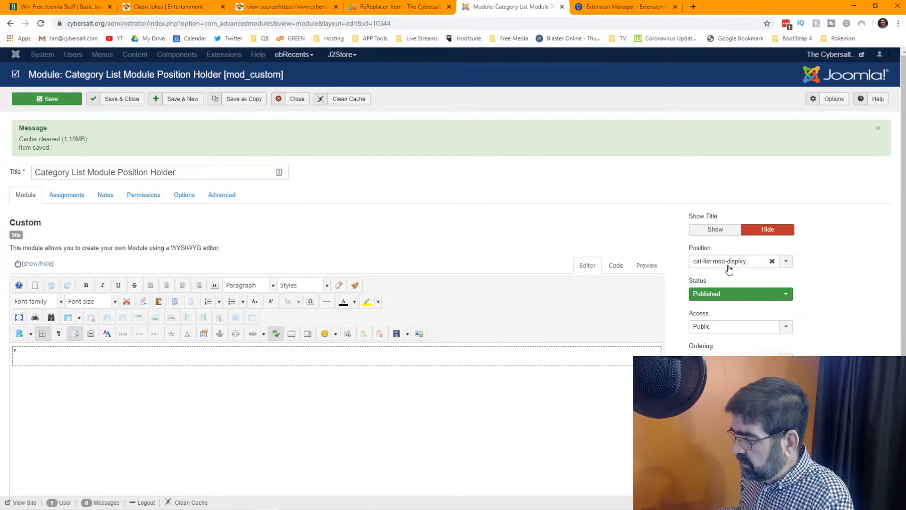
Step: Clear the Insert Module search, browse the full module list for Category List Module Position Holder, and close the dialog
{"action": "scroll", "coordinate": [171, 320], "scroll_direction": "down", "scroll_amount": 3}
{"action": "left_click", "coordinate": [108, 470]}
{"action": "left_click_drag", "start_coordinate": [152, 254], "coordinate": [71, 260]}
{"action": "key", "text": "BackSpace"}
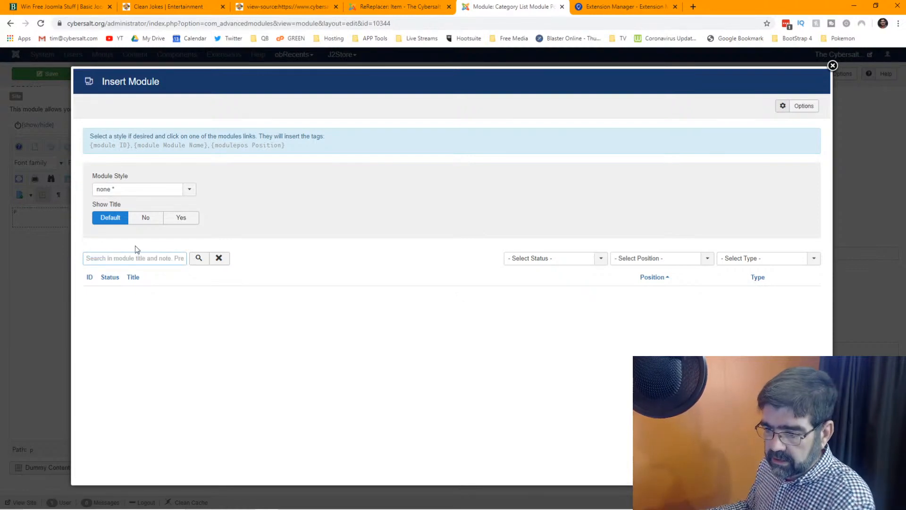
{"action": "left_click", "coordinate": [199, 261]}
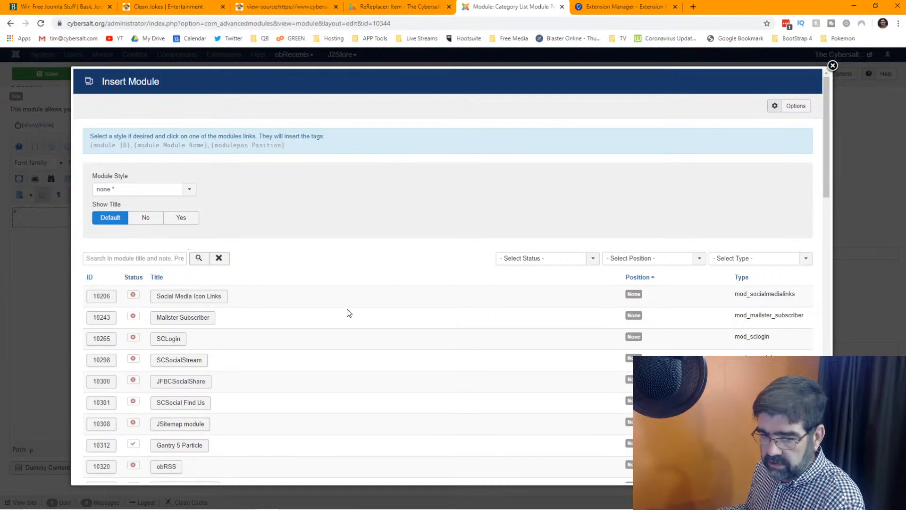
{"action": "scroll", "coordinate": [351, 316], "scroll_direction": "down", "scroll_amount": 4}
{"action": "scroll", "coordinate": [350, 316], "scroll_direction": "down", "scroll_amount": 6}
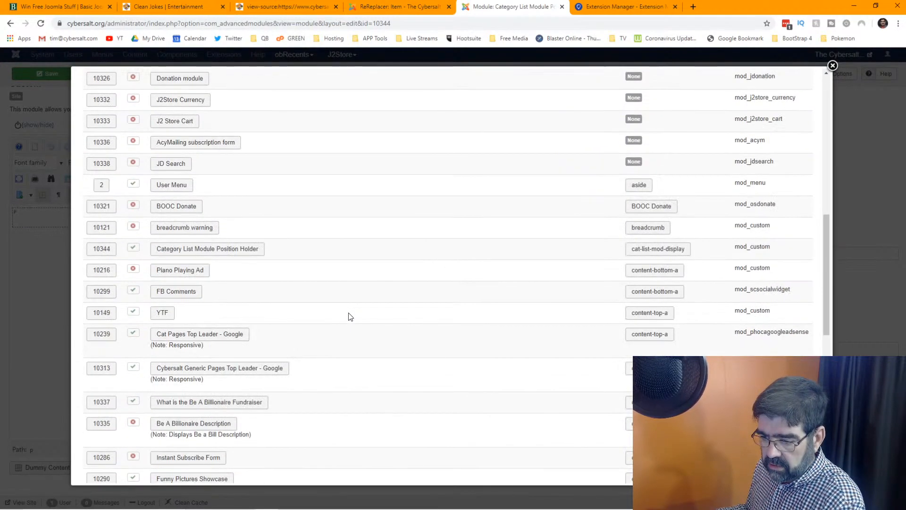
{"action": "scroll", "coordinate": [350, 316], "scroll_direction": "down", "scroll_amount": 5}
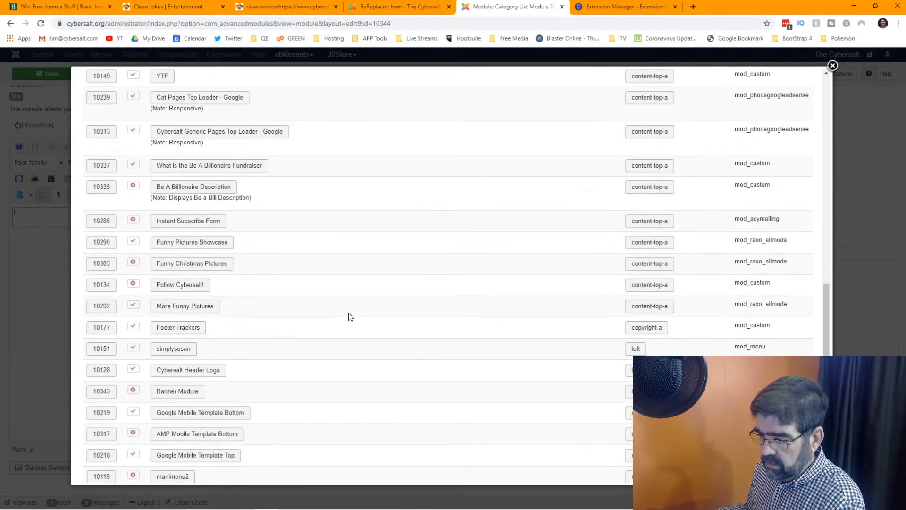
{"action": "scroll", "coordinate": [351, 316], "scroll_direction": "up", "scroll_amount": 15}
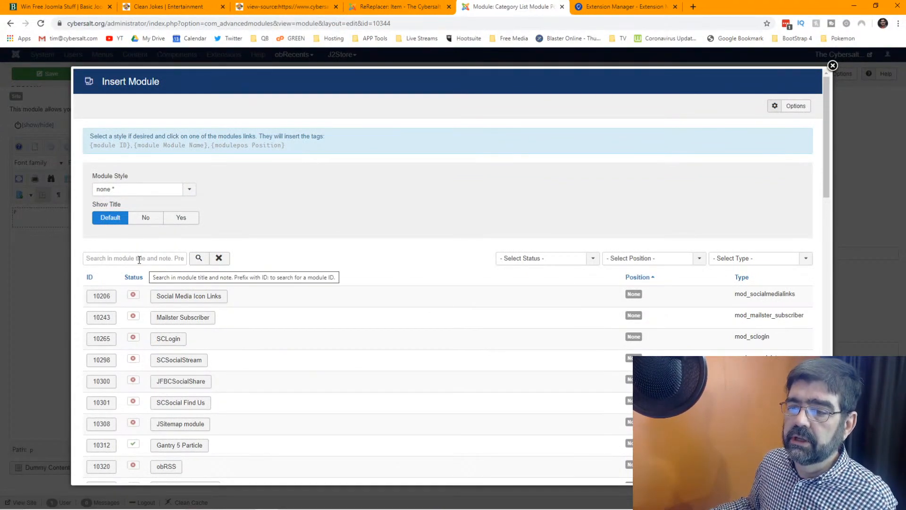
{"action": "left_click", "coordinate": [833, 66]}
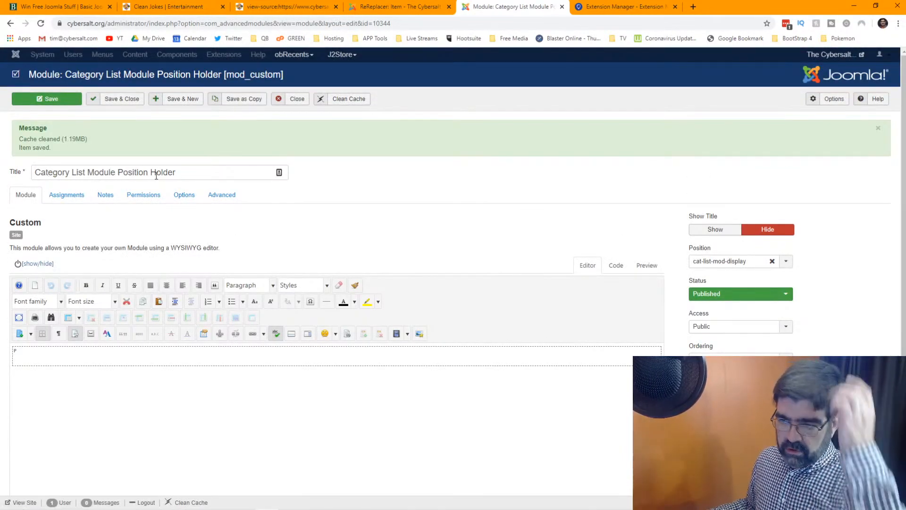
Step: Search the Insert Module list for holder and insert the cat-list-mod-display position tag into the module content
{"action": "scroll", "coordinate": [218, 282], "scroll_direction": "down", "scroll_amount": 3}
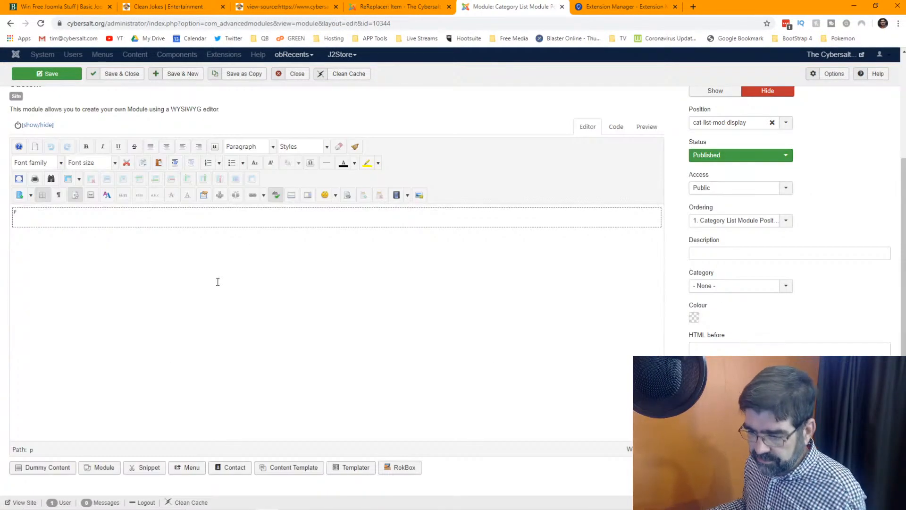
{"action": "left_click", "coordinate": [95, 467]}
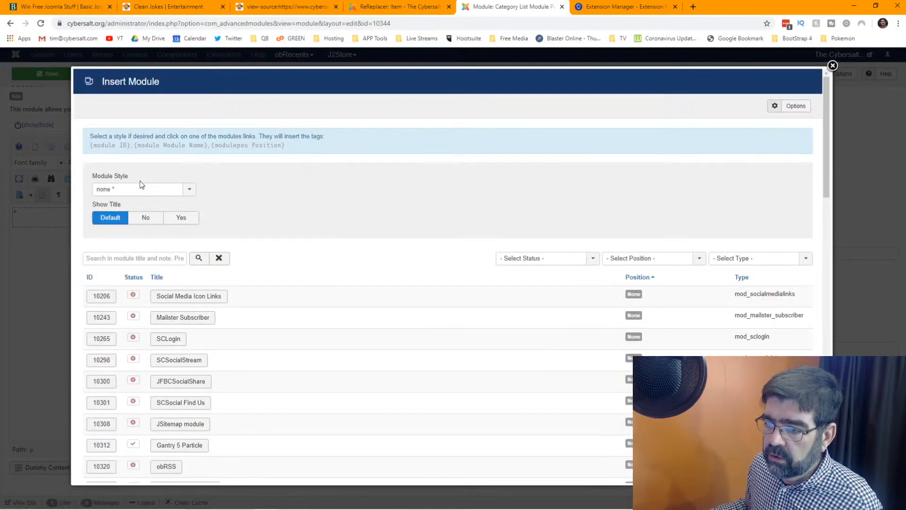
{"action": "left_click", "coordinate": [130, 257]}
{"action": "type", "text": "holder"}
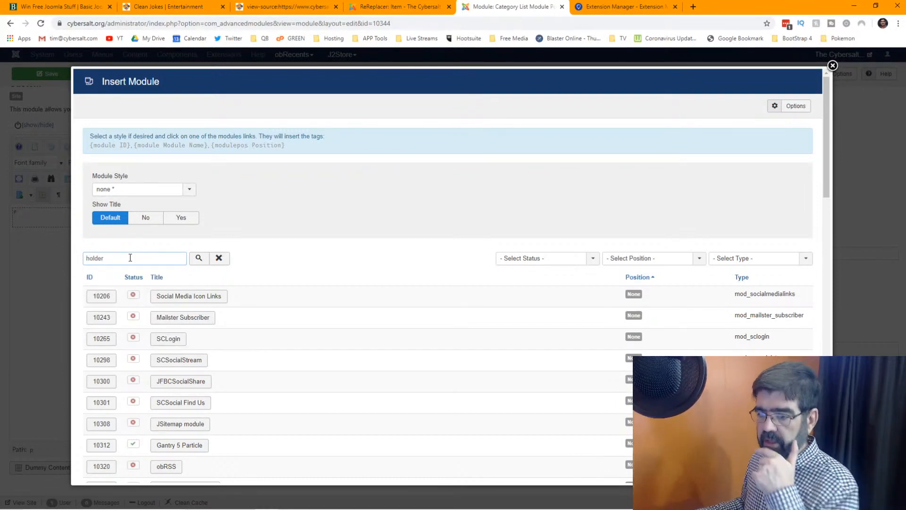
{"action": "left_click", "coordinate": [193, 261]}
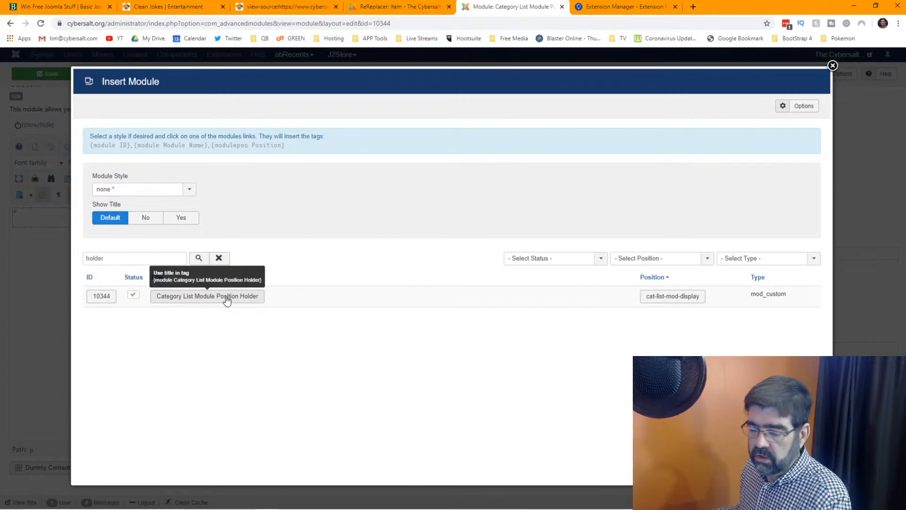
{"action": "left_click", "coordinate": [673, 296]}
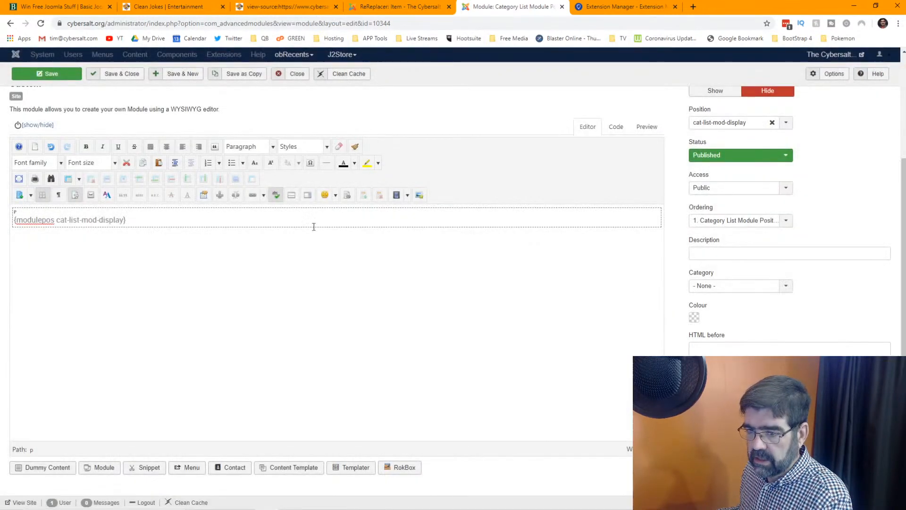
Step: Copy the {modulepos cat-list-mod-display} tag from the module content
{"action": "left_click_drag", "start_coordinate": [125, 219], "coordinate": [17, 218]}
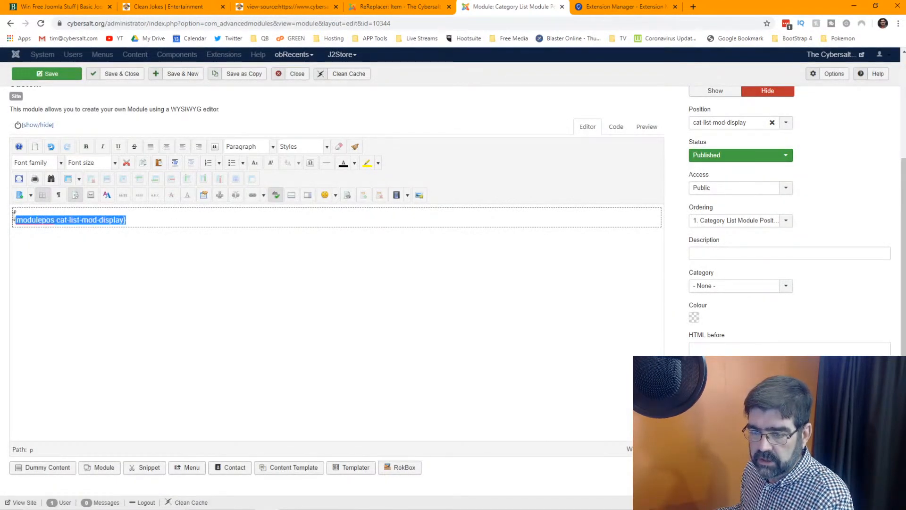
{"action": "right_click", "coordinate": [43, 220]}
{"action": "left_click", "coordinate": [73, 251]}
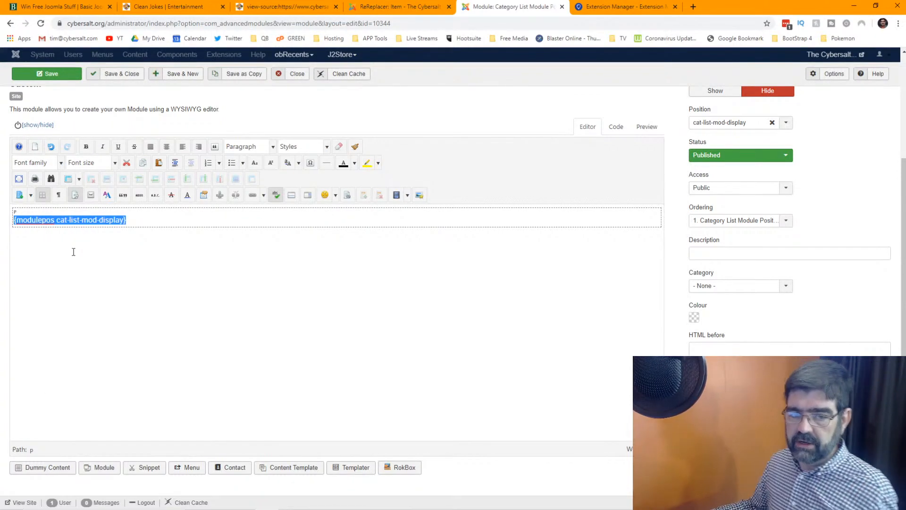
{"action": "right_click", "coordinate": [120, 223]}
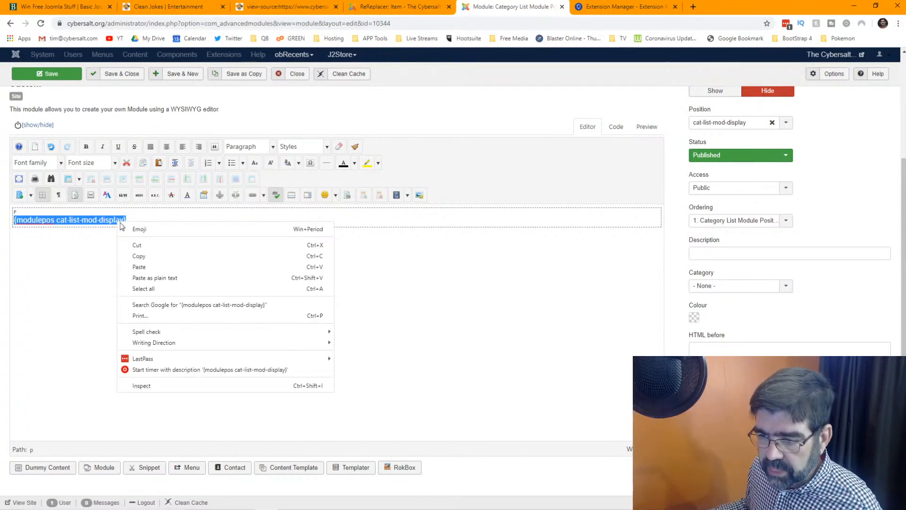
{"action": "left_click", "coordinate": [150, 256]}
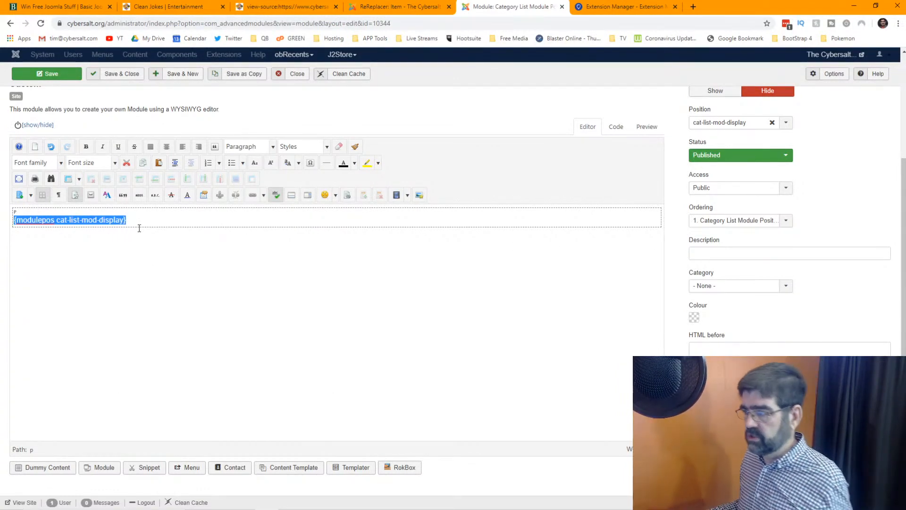
Step: Set the Category List Module Position Holder module's status to Unpublished
{"action": "scroll", "coordinate": [512, 269], "scroll_direction": "up", "scroll_amount": 3}
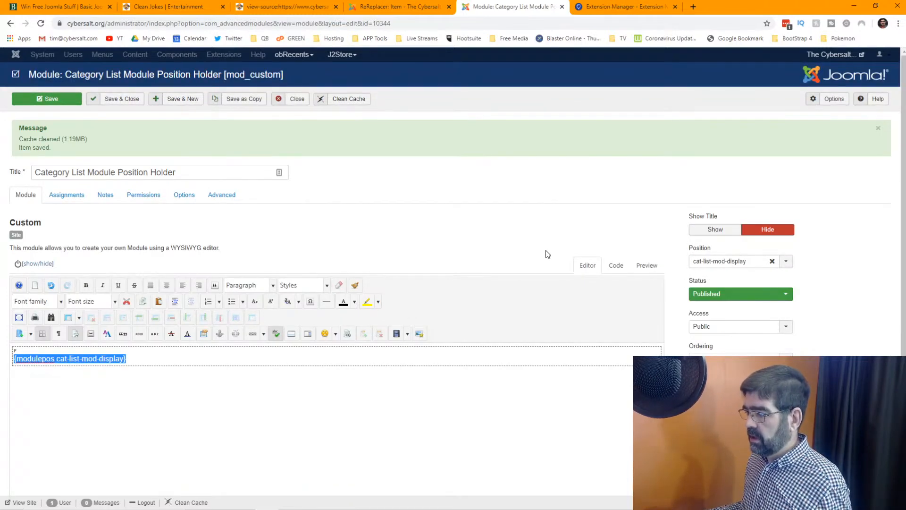
{"action": "left_click", "coordinate": [746, 298]}
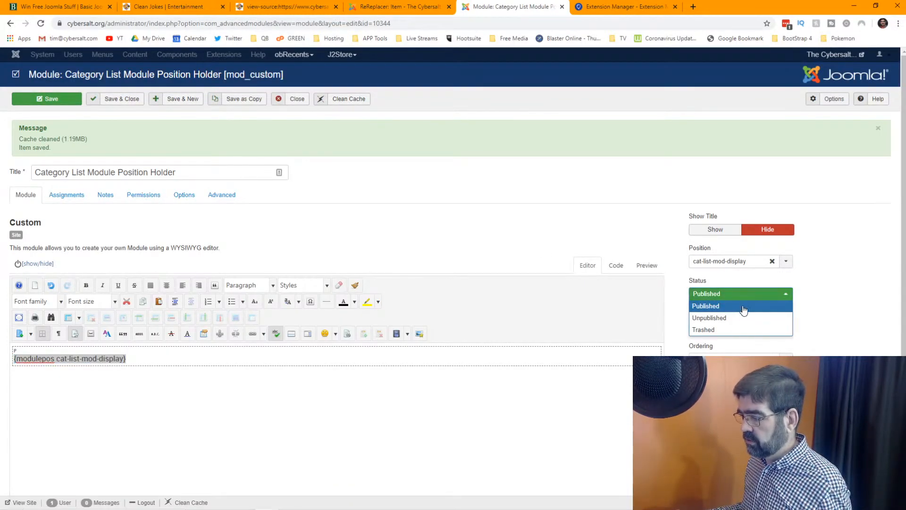
{"action": "left_click", "coordinate": [744, 318]}
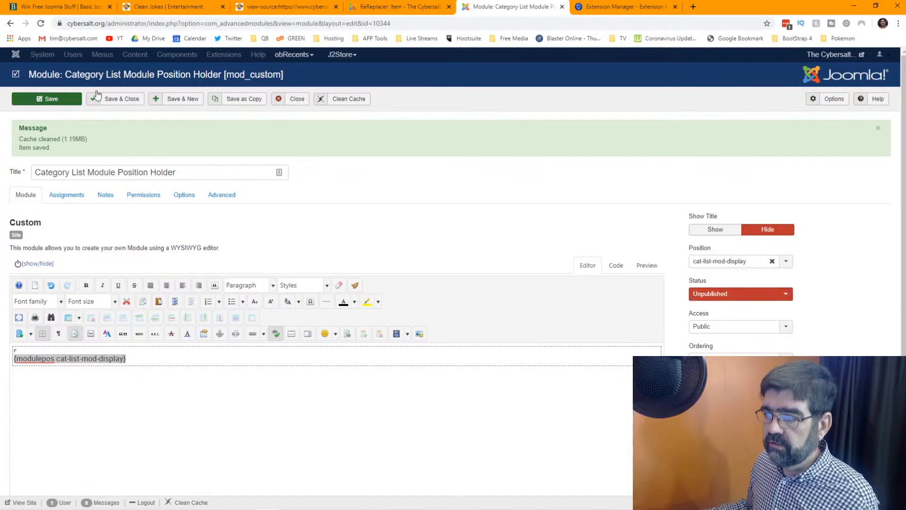
Step: Replace the placeholder g text in the ReReplacer item's table cell with {modulepos cat-list-mod-display}, save, and reload the Clean Jokes page
{"action": "left_click", "coordinate": [393, 8]}
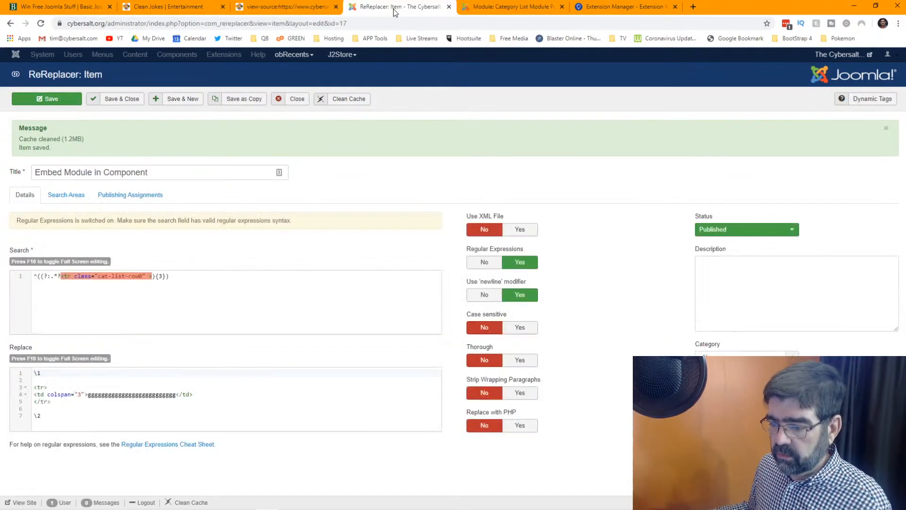
{"action": "double_click", "coordinate": [88, 396]}
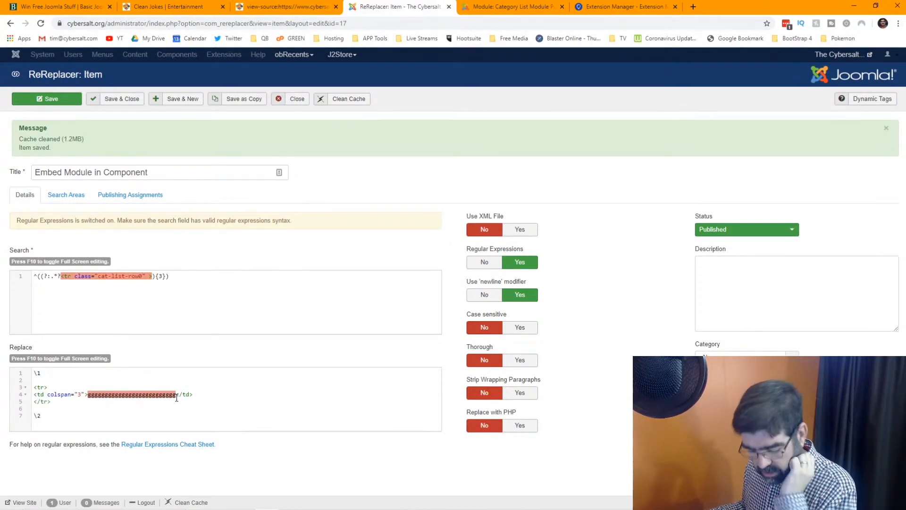
{"action": "key", "text": "ctrl+v"}
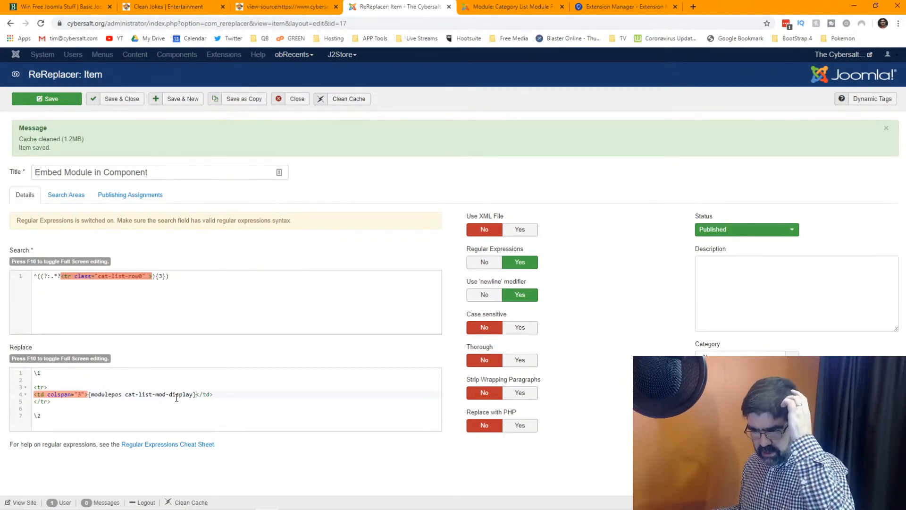
{"action": "left_click", "coordinate": [37, 100]}
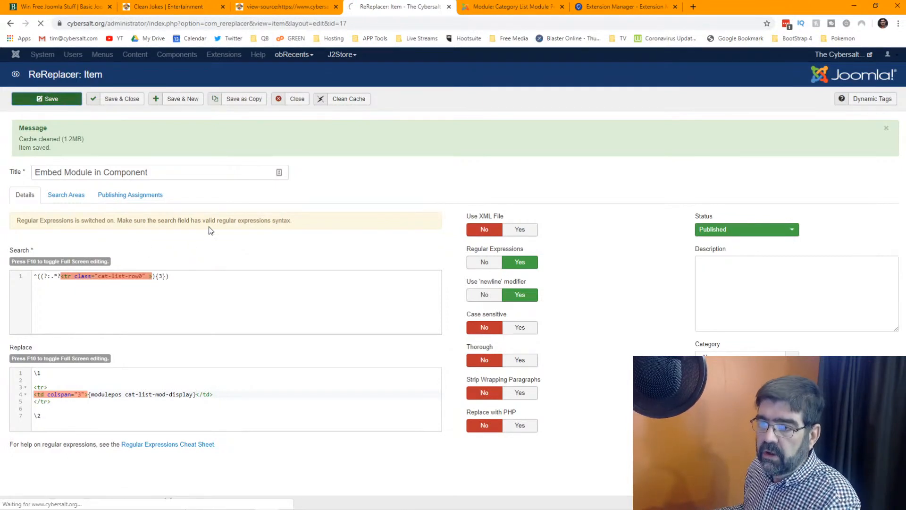
{"action": "left_click", "coordinate": [188, 6]}
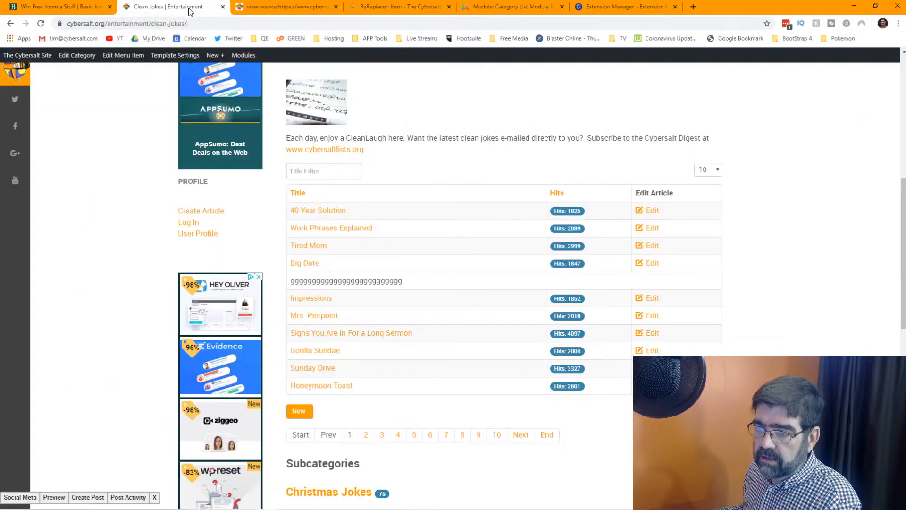
{"action": "left_click", "coordinate": [41, 25]}
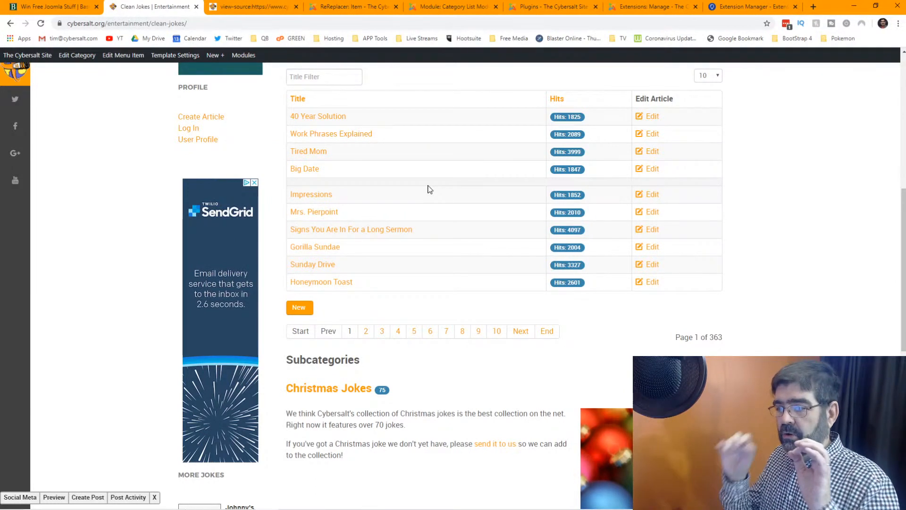
Step: Review the modulepos tag in the ReReplacer item and the position holder module's settings, and return to the Clean Jokes page
{"action": "left_click", "coordinate": [343, 8]}
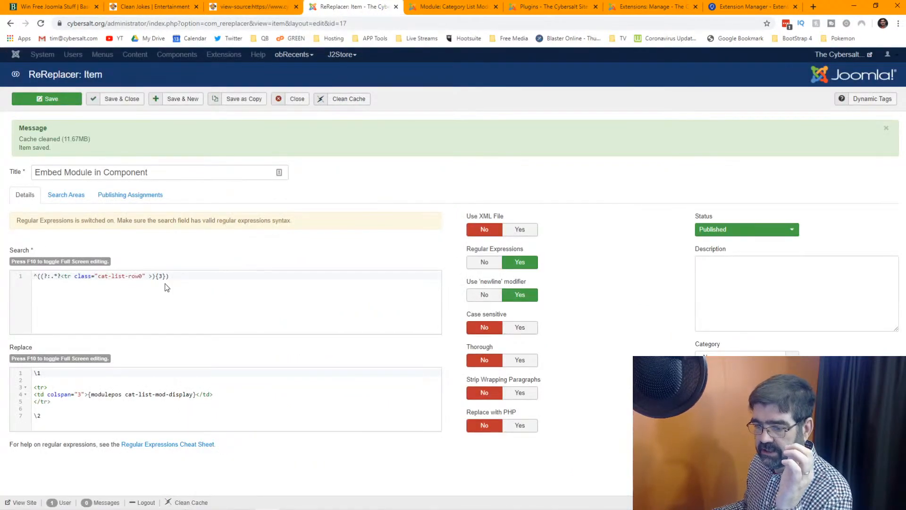
{"action": "left_click_drag", "start_coordinate": [88, 394], "coordinate": [194, 395]}
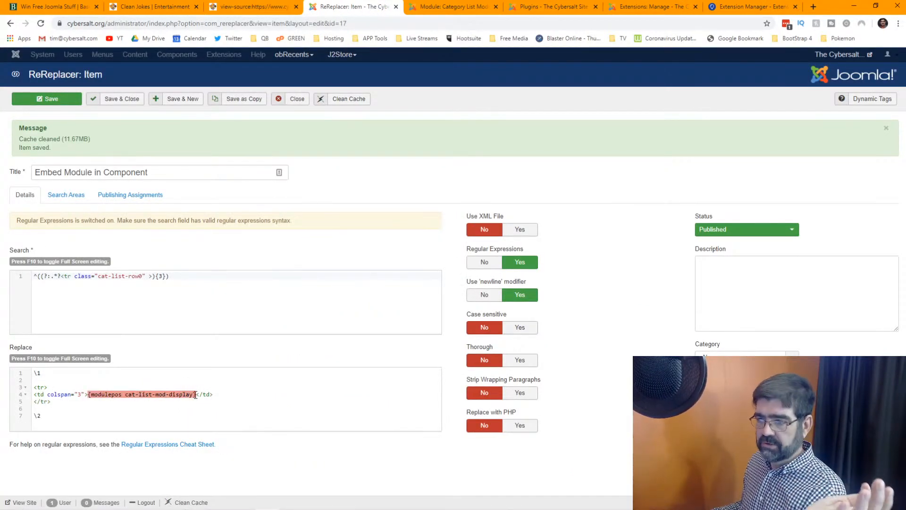
{"action": "left_click", "coordinate": [432, 8]}
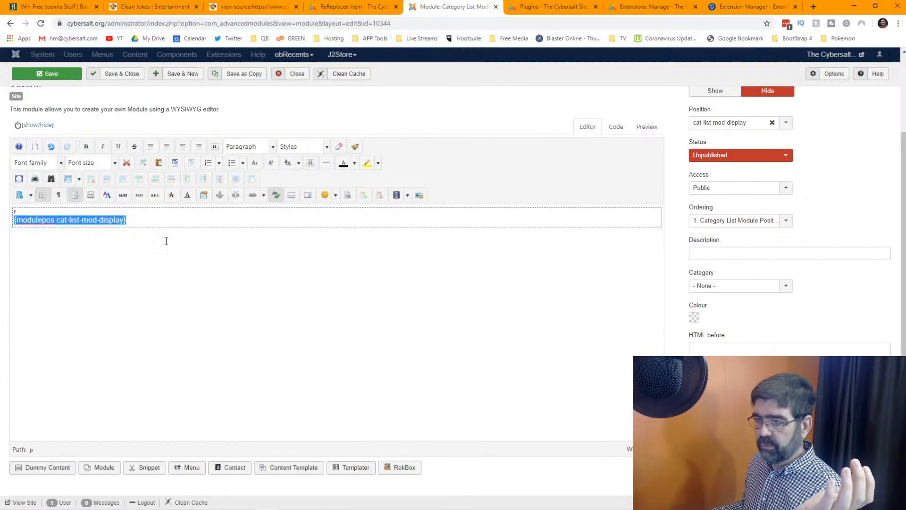
{"action": "scroll", "coordinate": [139, 214], "scroll_direction": "up", "scroll_amount": 2}
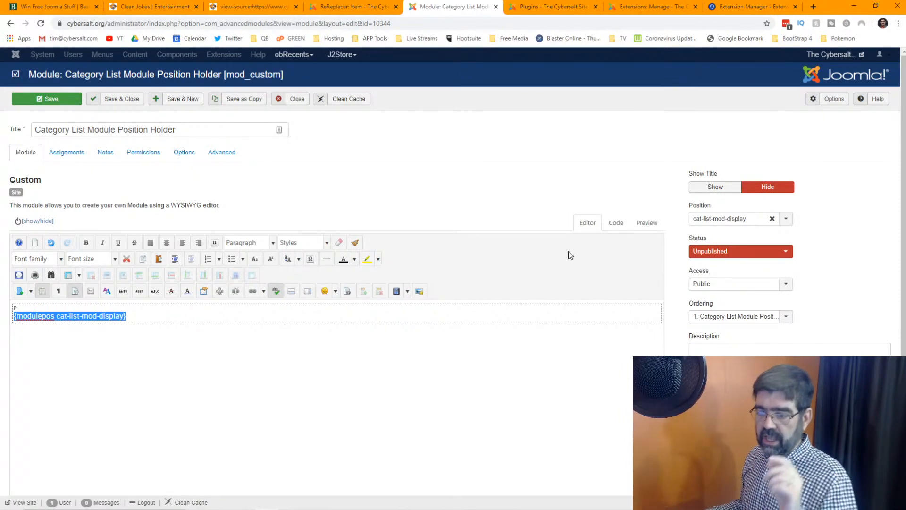
{"action": "left_click", "coordinate": [158, 8]}
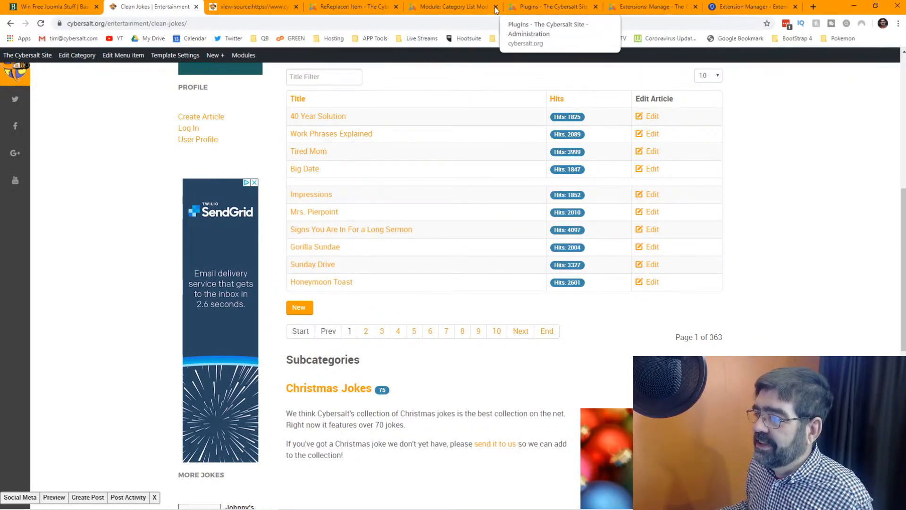
Step: Close the Category List Module Position Holder module and start a new module of the Custom type
{"action": "left_click", "coordinate": [466, 9]}
{"action": "left_click", "coordinate": [297, 103]}
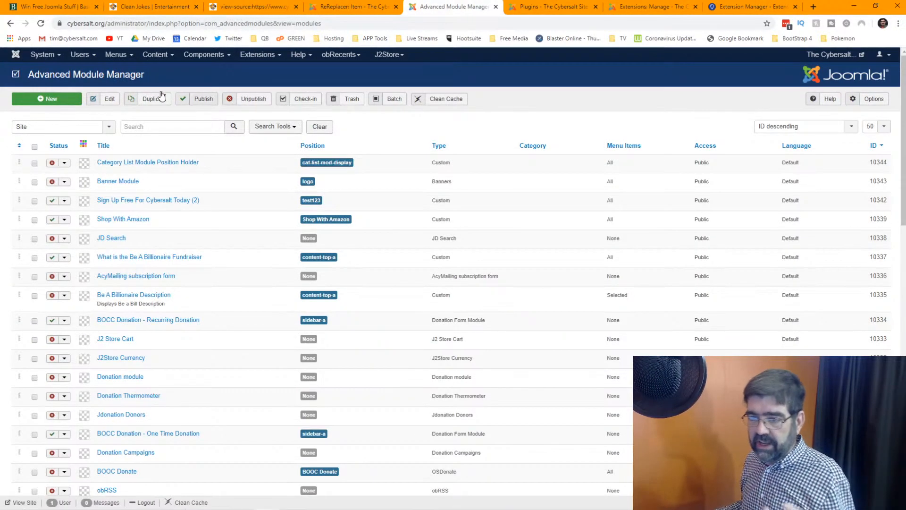
{"action": "left_click", "coordinate": [62, 103]}
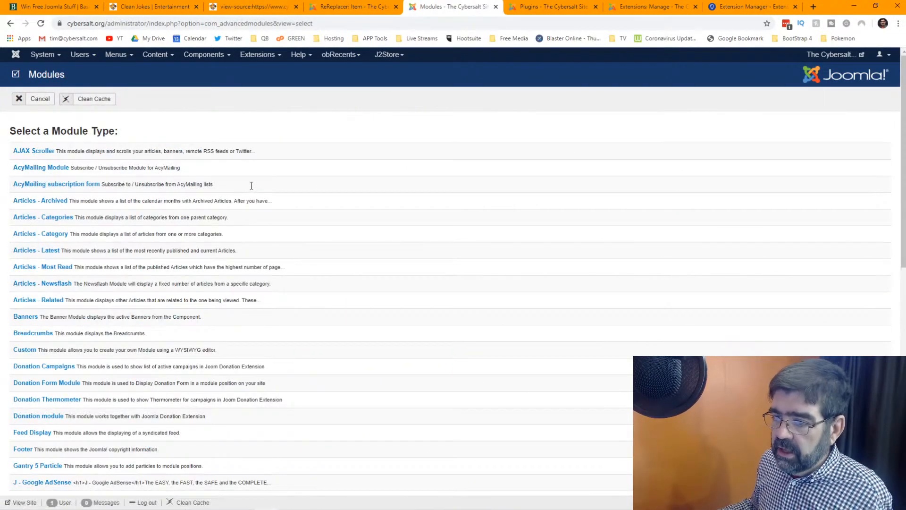
{"action": "left_click", "coordinate": [29, 350]}
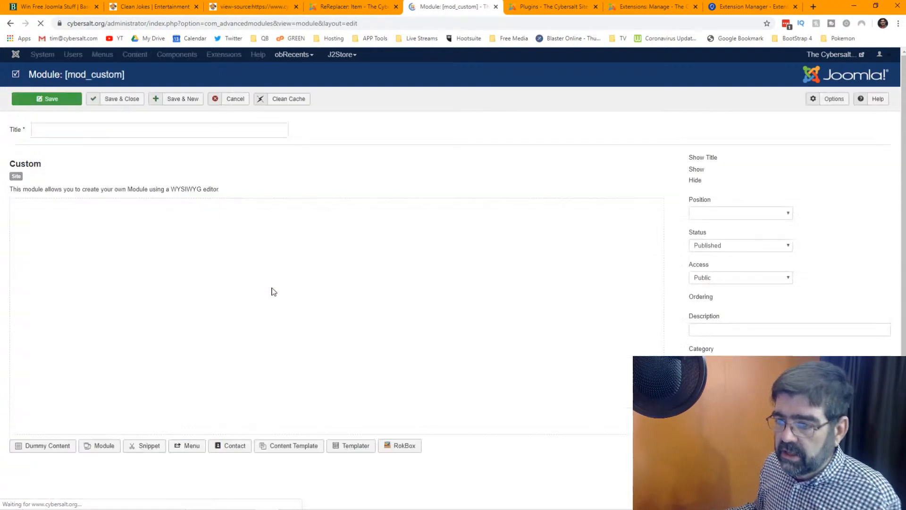
Step: Title the new custom module "This is an ad" and hide its title on the site
{"action": "left_click", "coordinate": [131, 130]}
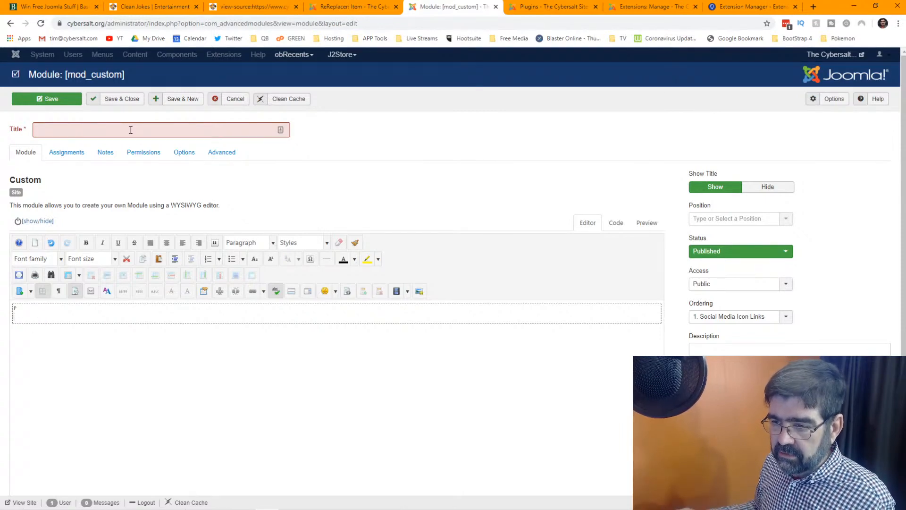
{"action": "left_click", "coordinate": [131, 130]}
{"action": "type", "text": "This is an ad"}
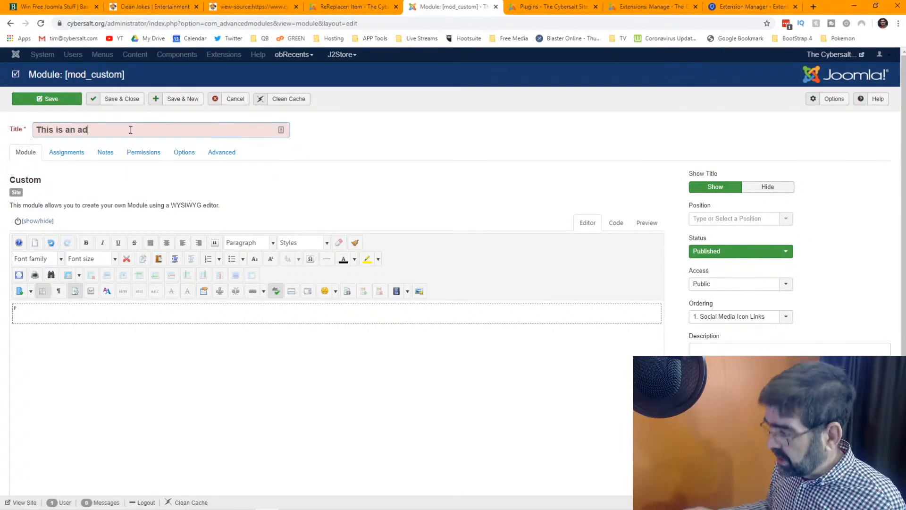
{"action": "left_click", "coordinate": [783, 191]}
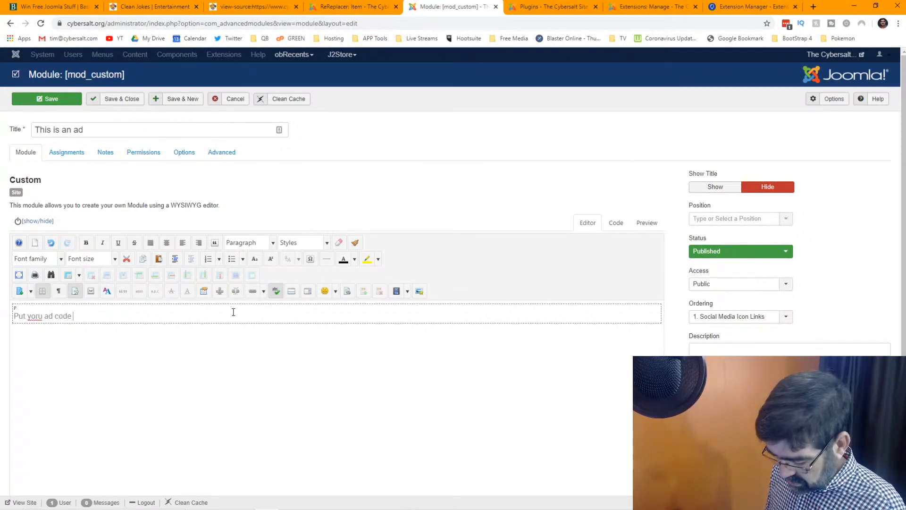
Step: Write "Put your ad code here" in the module content and add an empty paragraph below it
{"action": "key", "text": "Return"}
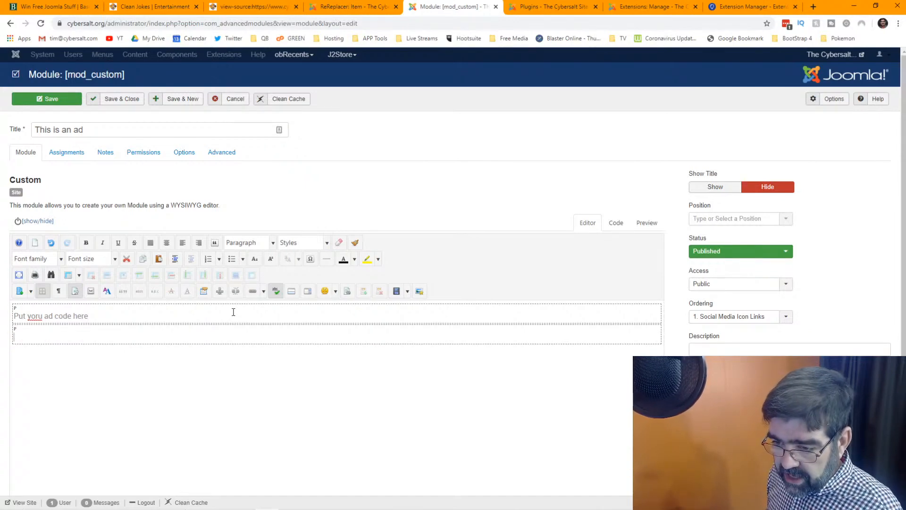
{"action": "key", "text": "Delete"}
{"action": "key", "text": "Delete"}
{"action": "type", "text": "ur"}
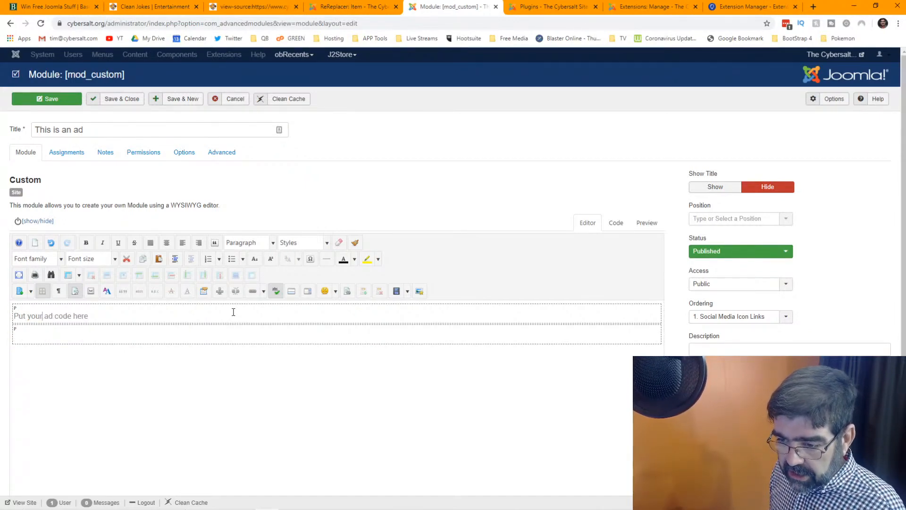
Step: Insert cake-chocolate2.jpg from the articleimages/c-d folder into the second paragraph and center it
{"action": "left_click", "coordinate": [246, 338]}
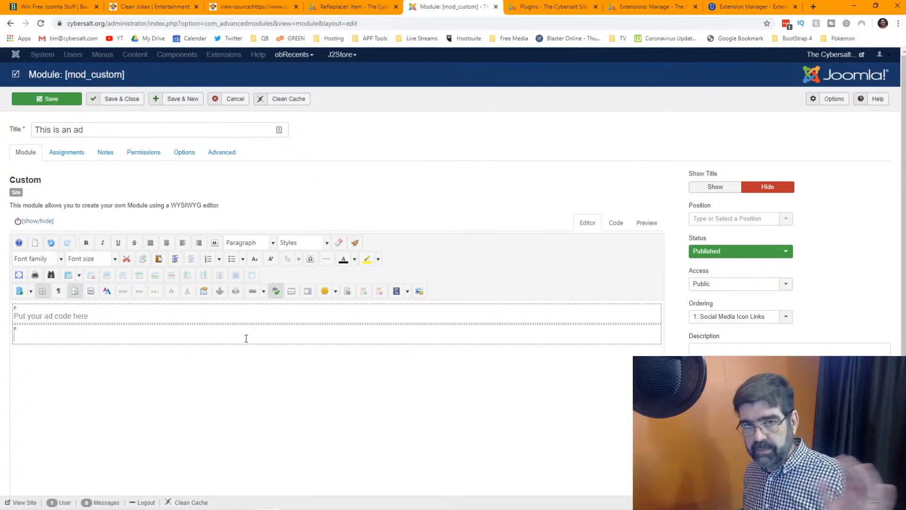
{"action": "left_click", "coordinate": [419, 292]}
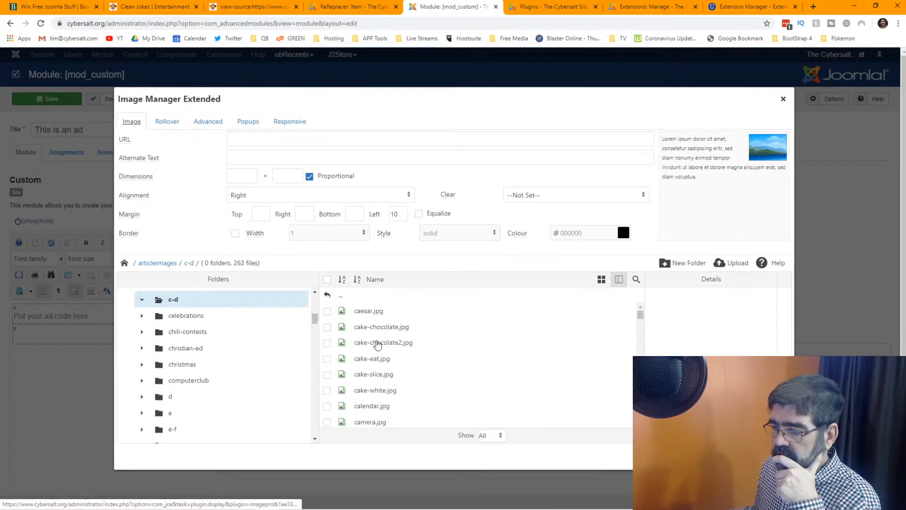
{"action": "left_click", "coordinate": [371, 359]}
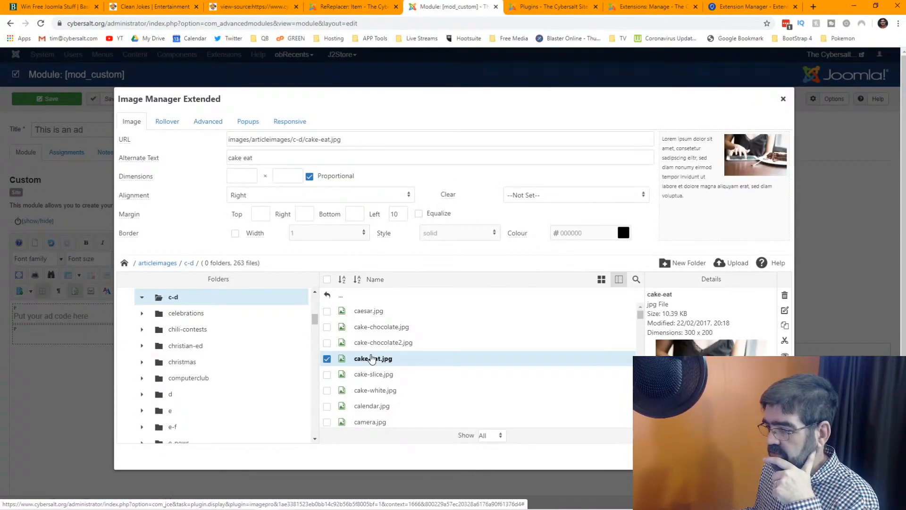
{"action": "left_click", "coordinate": [370, 343]}
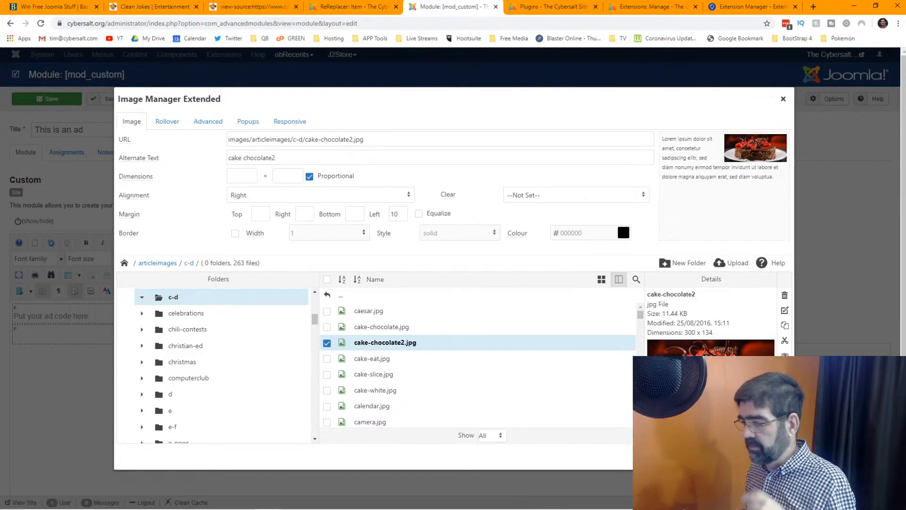
{"action": "left_click", "coordinate": [731, 456]}
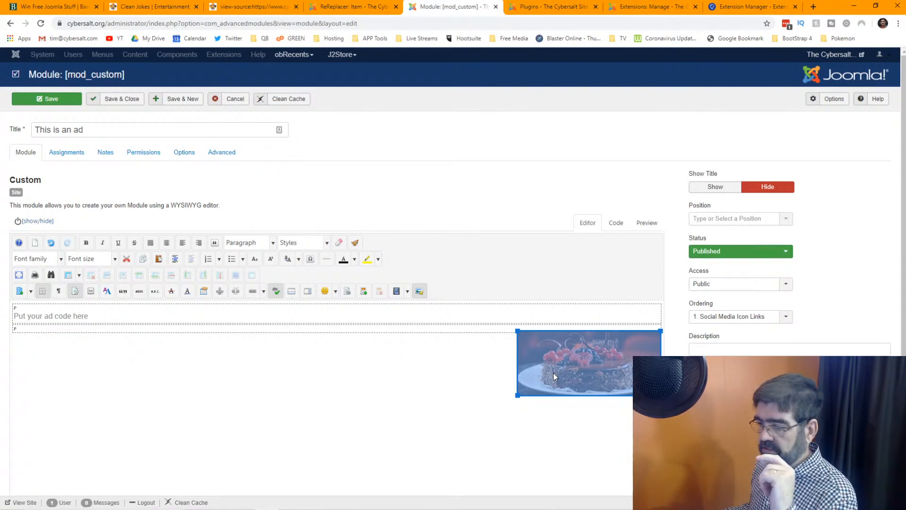
{"action": "left_click", "coordinate": [167, 242]}
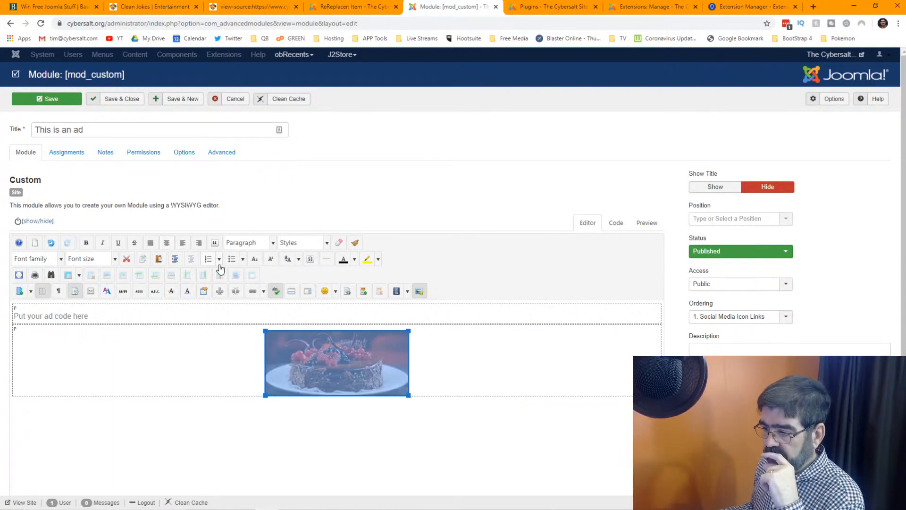
Step: Replace the text above the cake image with "Buy this cake!" and center it
{"action": "left_click_drag", "start_coordinate": [118, 319], "coordinate": [20, 312]}
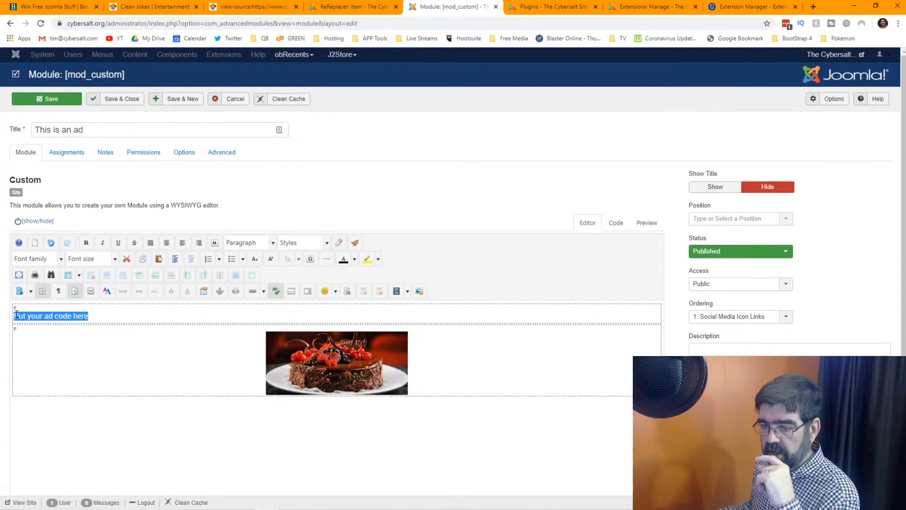
{"action": "type", "text": "Buy this cake"}
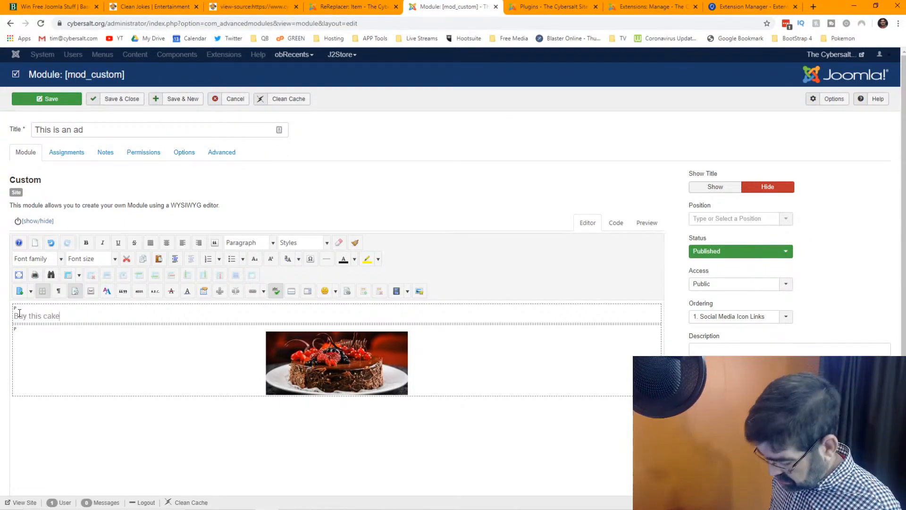
{"action": "type", "text": "!"}
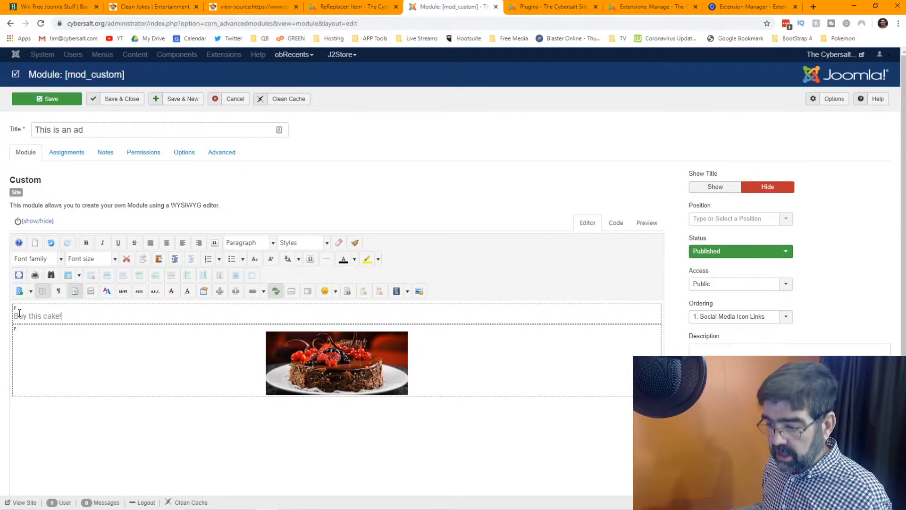
{"action": "left_click", "coordinate": [167, 243]}
{"action": "left_click", "coordinate": [325, 345]}
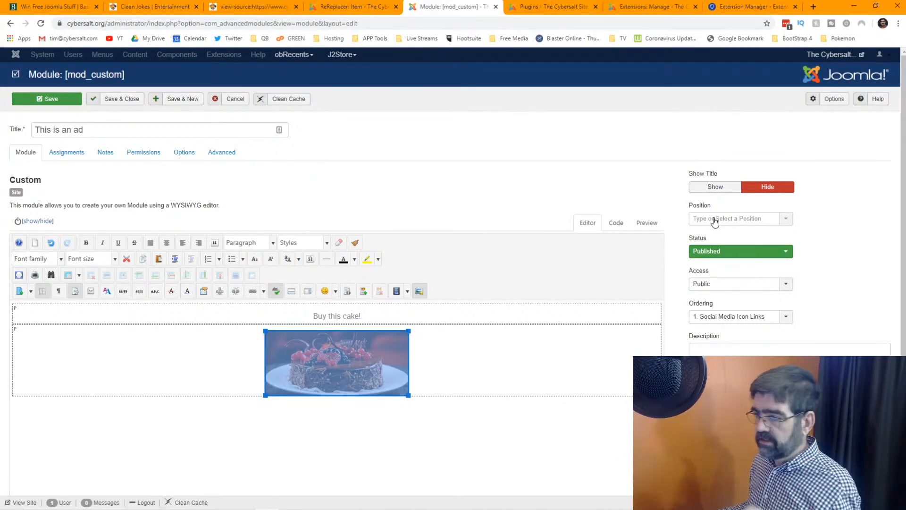
Step: Check the modulepos tag in the ReReplacer item, assign the ad module to the cat-list-mod-display position, and save the module
{"action": "left_click", "coordinate": [336, 8]}
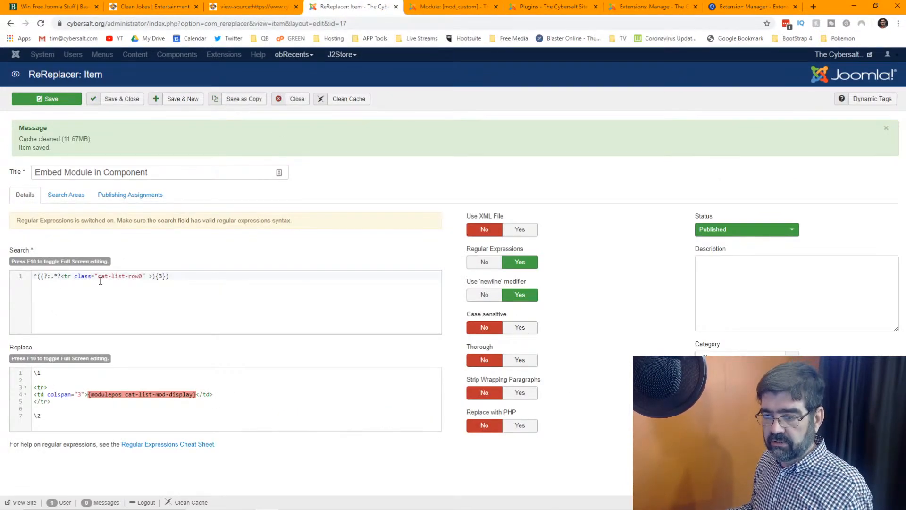
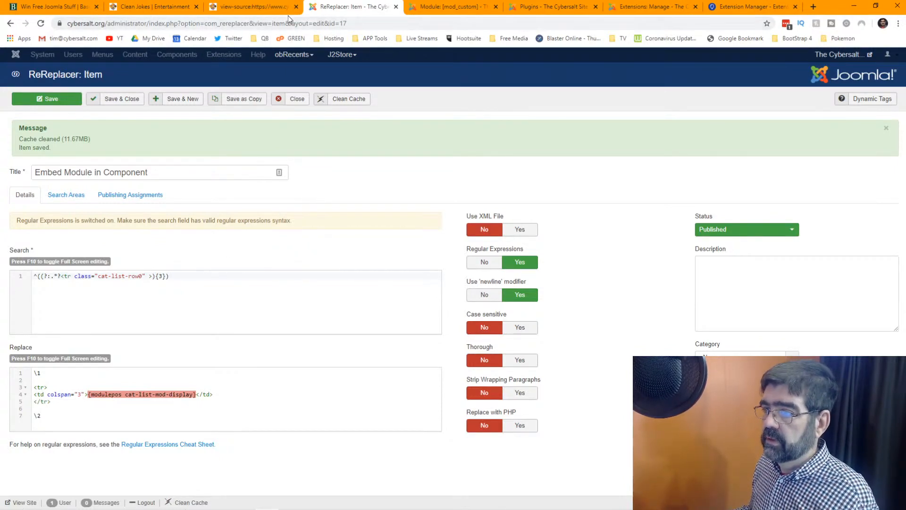
{"action": "left_click", "coordinate": [457, 10]}
{"action": "left_click", "coordinate": [749, 220]}
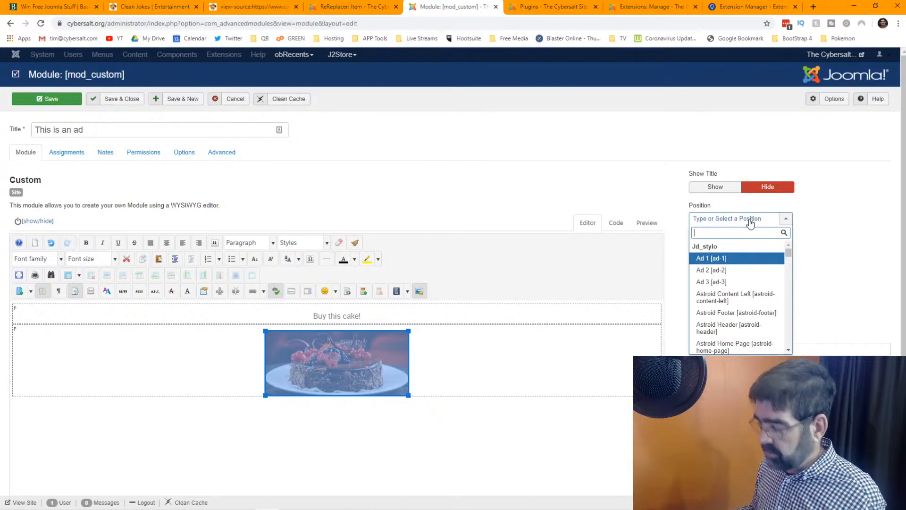
{"action": "type", "text": "dis"}
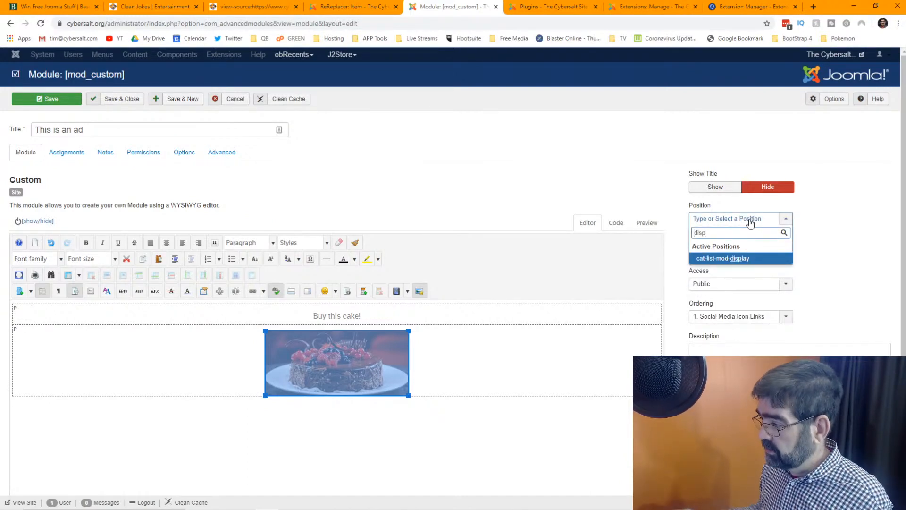
{"action": "type", "text": "p"}
{"action": "left_click", "coordinate": [753, 259]}
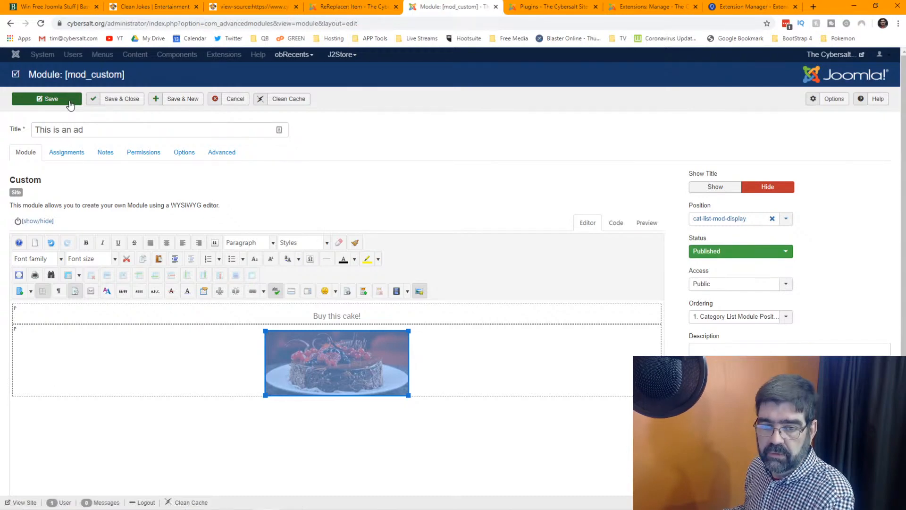
Step: Reload the Clean Jokes page to check the ad within the article list, and compare it with the module's settings
{"action": "left_click", "coordinate": [150, 8]}
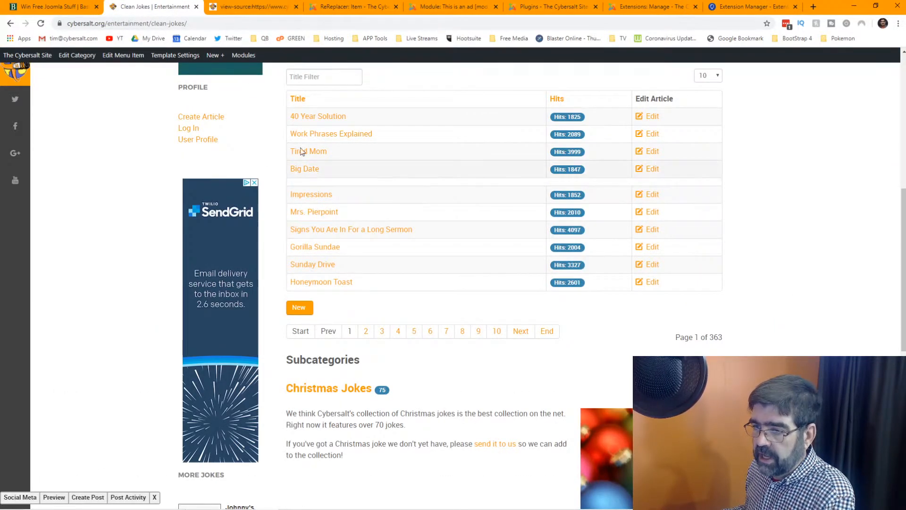
{"action": "left_click", "coordinate": [41, 24]}
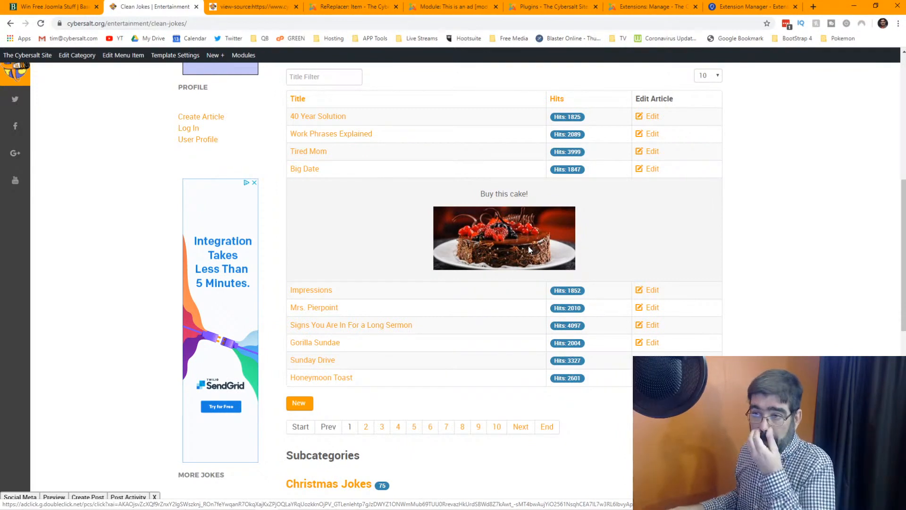
{"action": "left_click", "coordinate": [441, 6]}
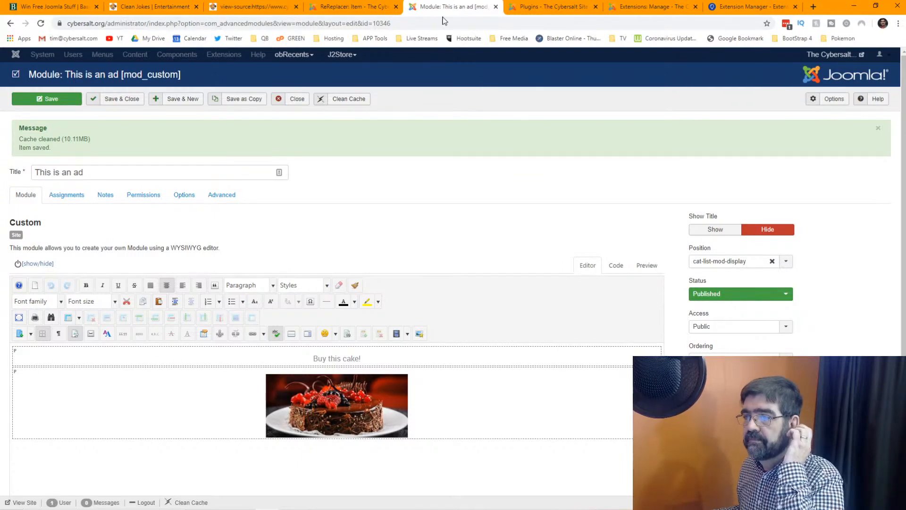
{"action": "left_click", "coordinate": [151, 7]}
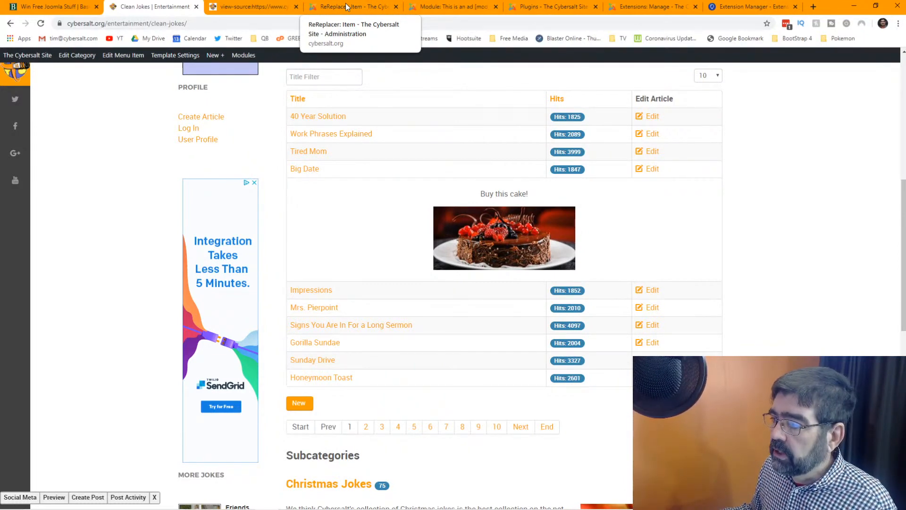
Step: Close the "This is an ad" module and show the filter options of the Advanced Module Manager list
{"action": "left_click", "coordinate": [447, 5]}
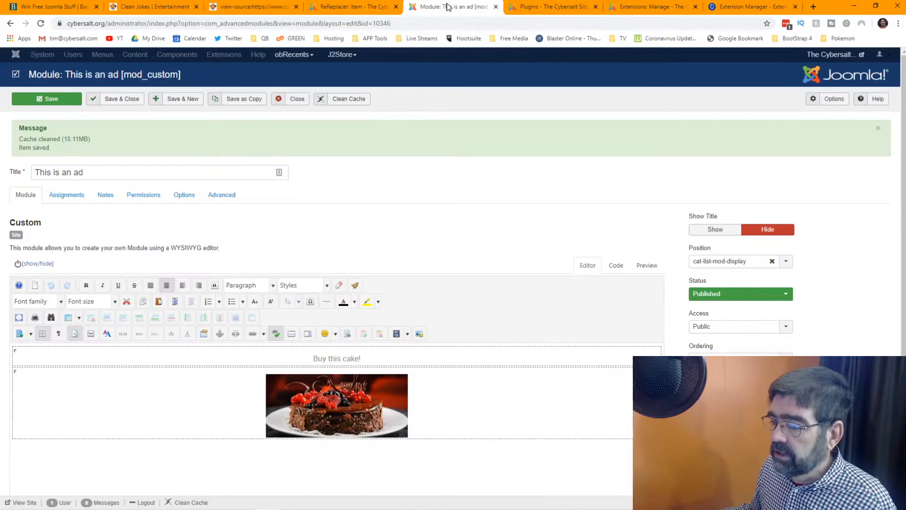
{"action": "left_click", "coordinate": [298, 101]}
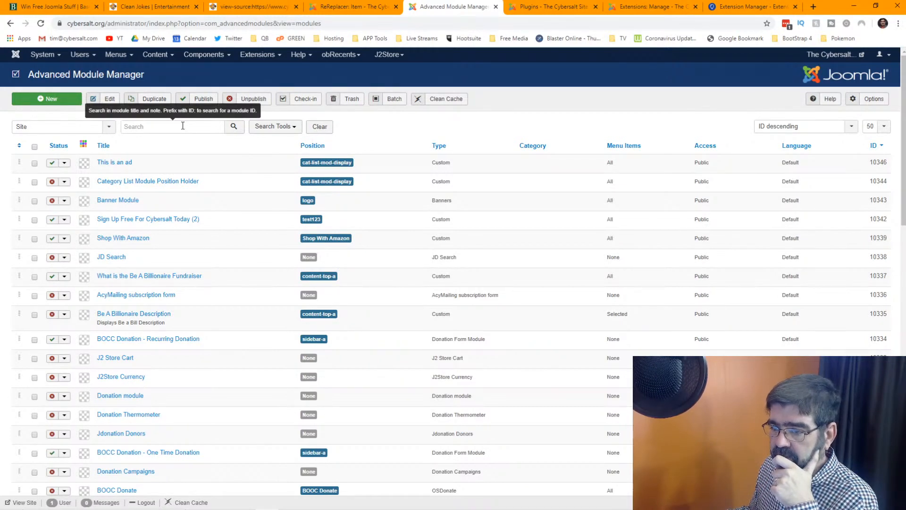
{"action": "left_click", "coordinate": [270, 127]}
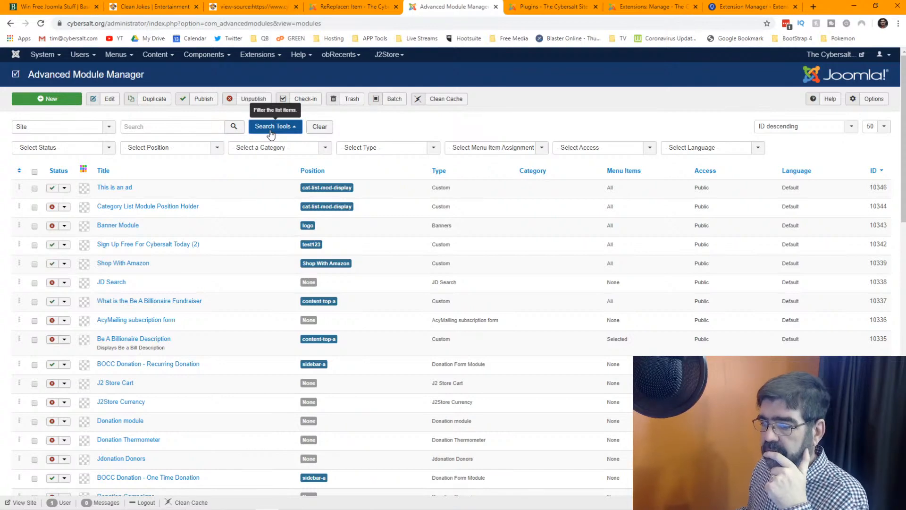
{"action": "left_click", "coordinate": [177, 126]}
{"action": "left_click", "coordinate": [472, 130]}
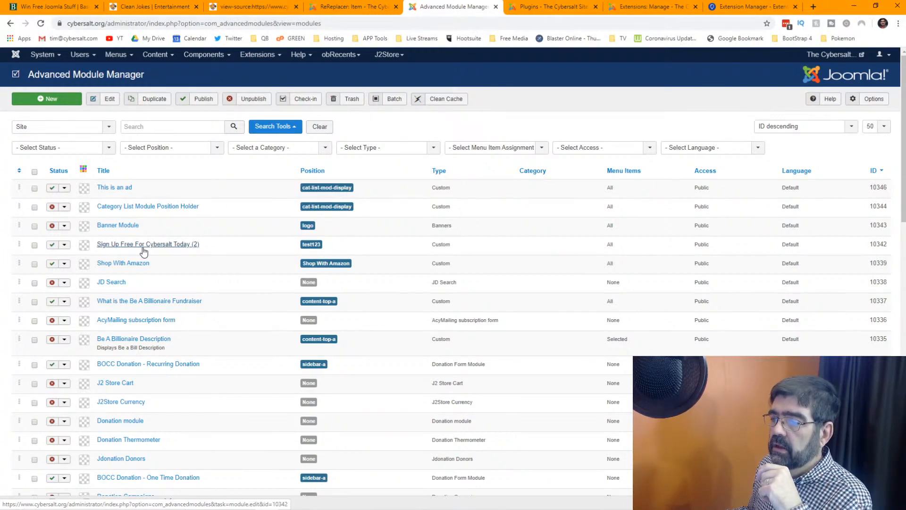
Step: Review the Clean Jokes page header, the ReReplacer item, and the installed Modules Anywhere extensions
{"action": "left_click", "coordinate": [157, 11]}
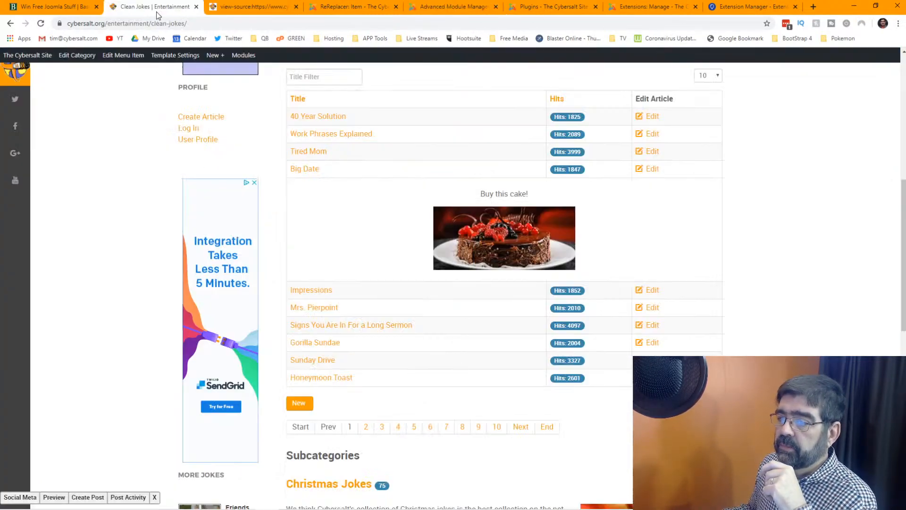
{"action": "scroll", "coordinate": [462, 168], "scroll_direction": "up", "scroll_amount": 10}
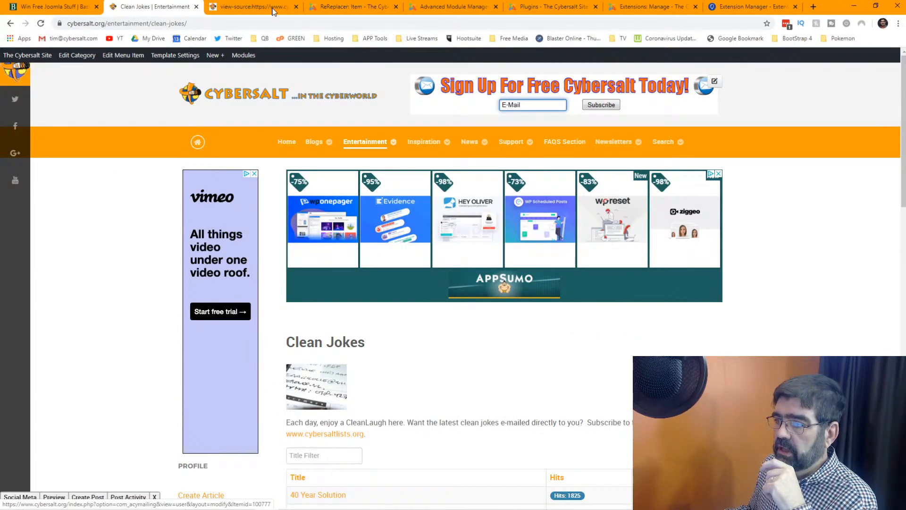
{"action": "left_click", "coordinate": [364, 8]}
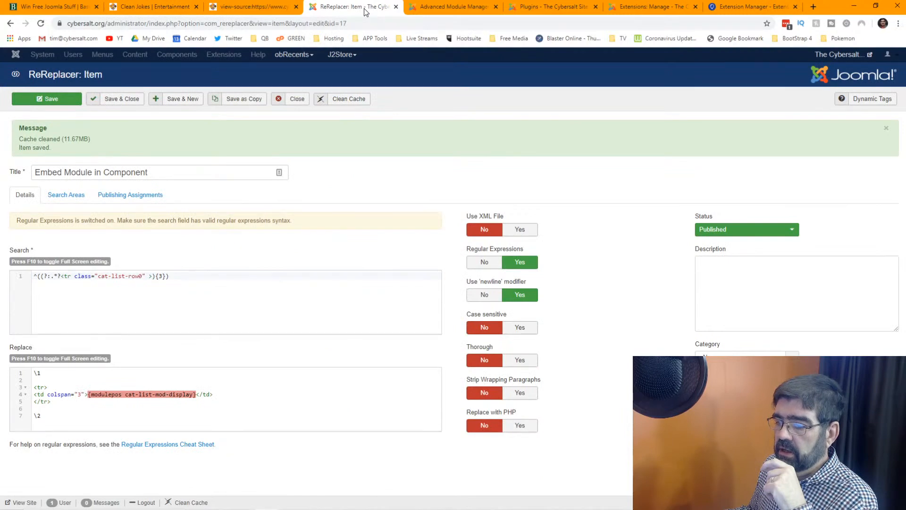
{"action": "left_click", "coordinate": [624, 8]}
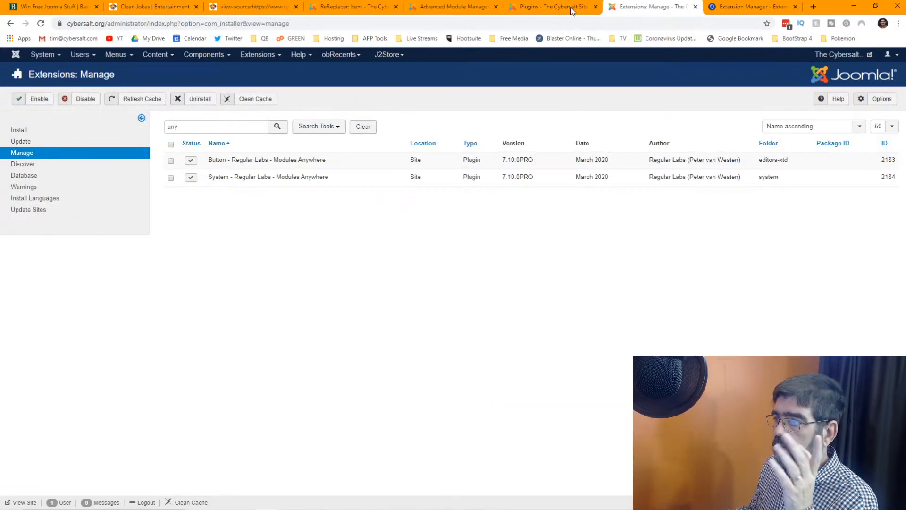
Step: Trash the "Sign Up Free For Cybersalt Today (2)" module in the Advanced Module Manager
{"action": "left_click", "coordinate": [426, 9]}
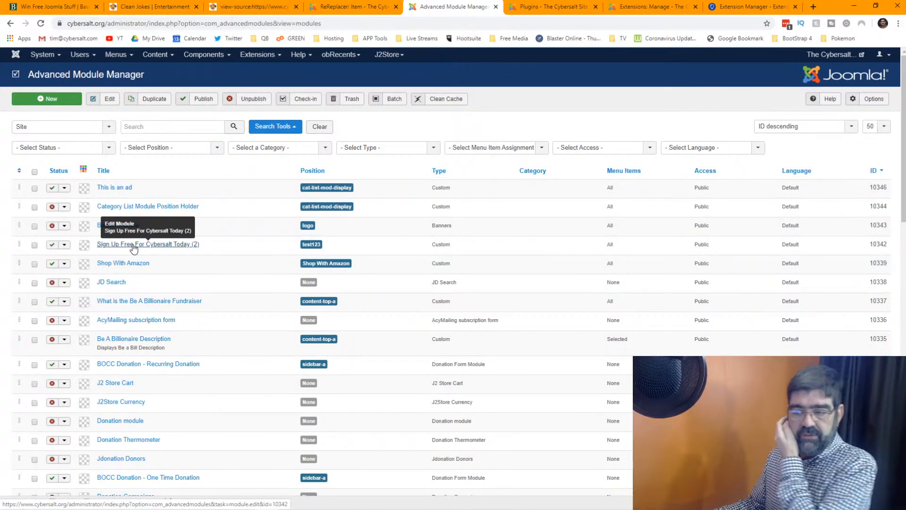
{"action": "left_click", "coordinate": [34, 246]}
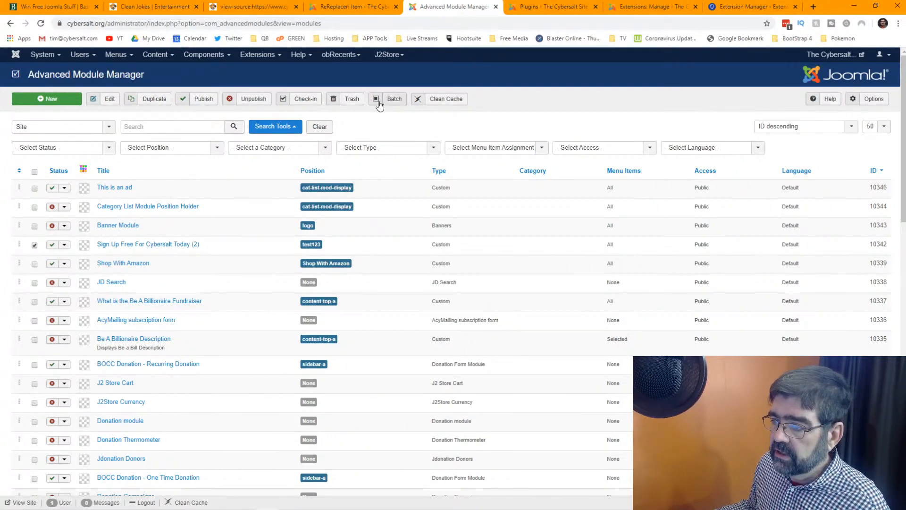
{"action": "left_click", "coordinate": [349, 100]}
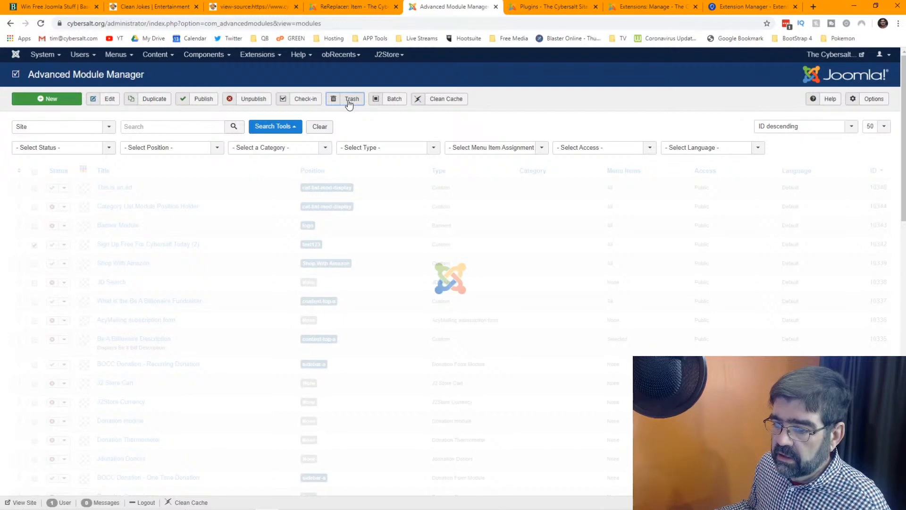
Step: Search the module list for "sign", check the Clean Jokes page header, and open the "Sign Up Free For Cybersalt Today" module
{"action": "left_click", "coordinate": [145, 163]}
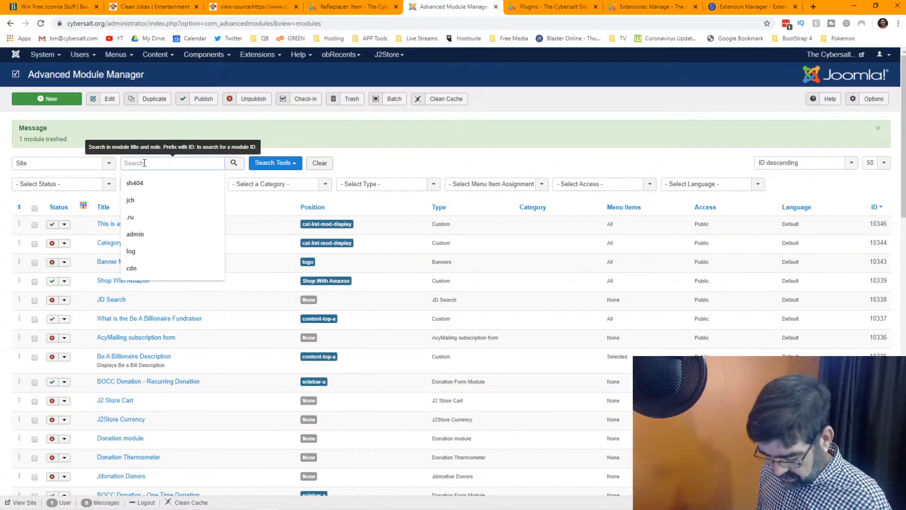
{"action": "type", "text": "sign"}
{"action": "key", "text": "Return"}
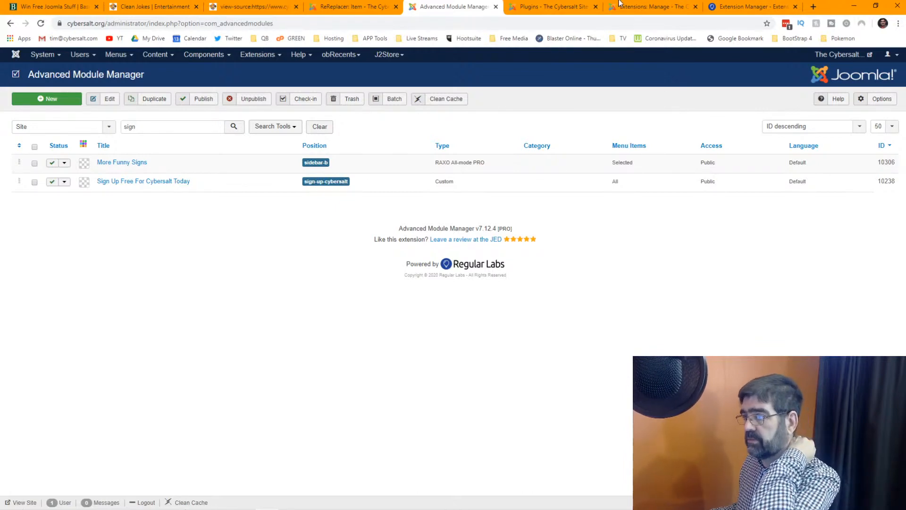
{"action": "left_click", "coordinate": [178, 6]}
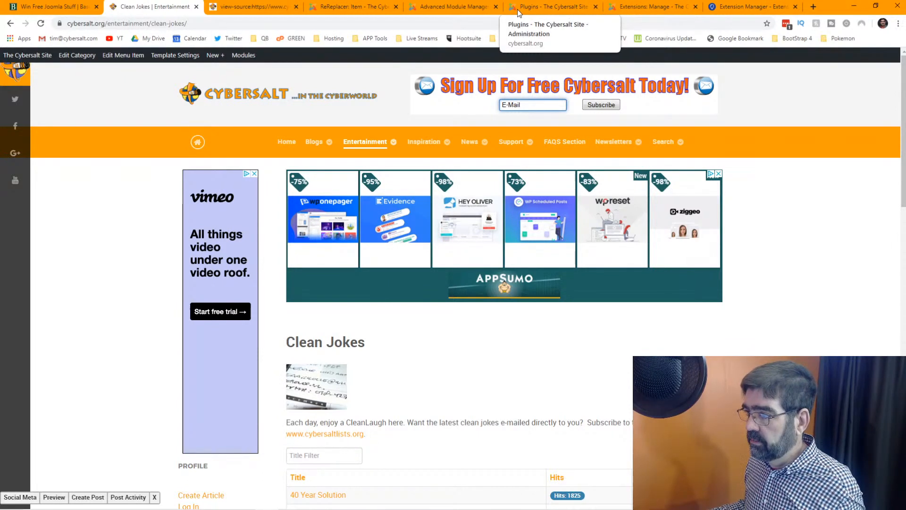
{"action": "left_click", "coordinate": [460, 9]}
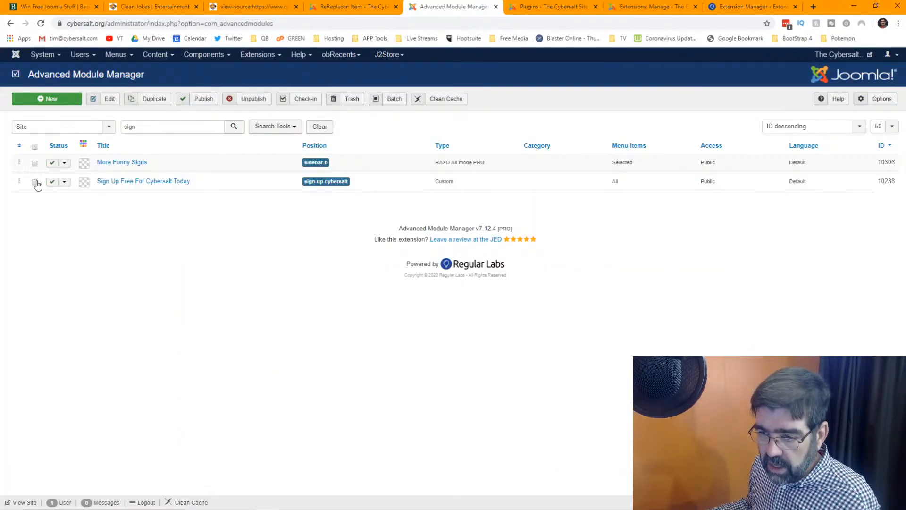
{"action": "left_click", "coordinate": [122, 186]}
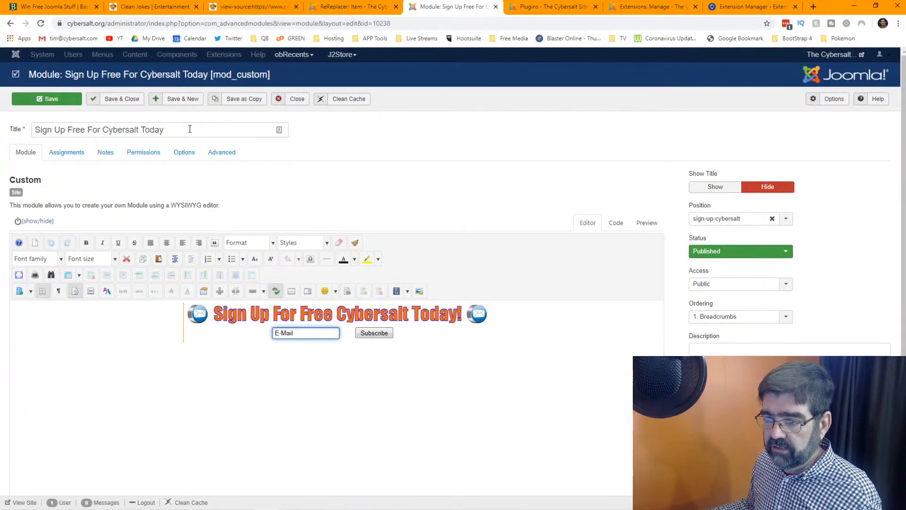
Step: Retitle the module "Sign Up Free For Cybersalt Today - Mid component" and save it as a copy
{"action": "type", "text": "- Mid Com"}
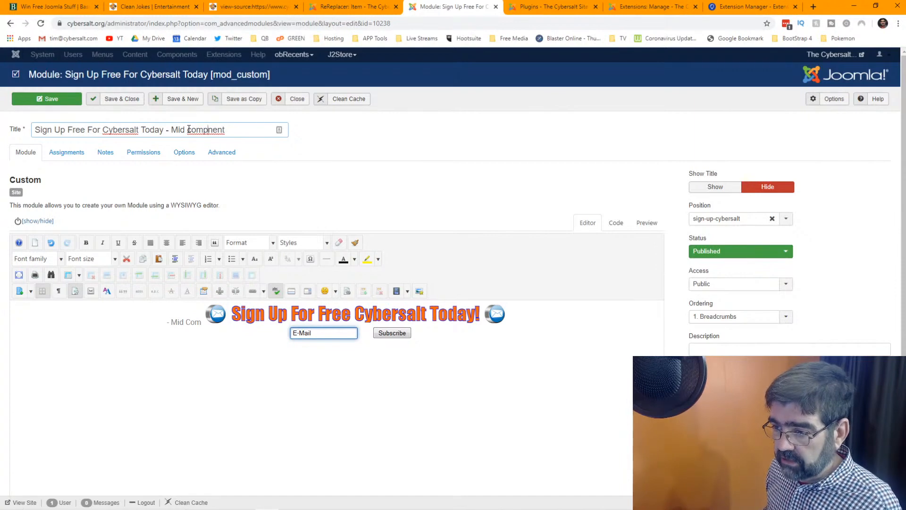
{"action": "type", "text": "o"}
{"action": "left_click", "coordinate": [752, 348]}
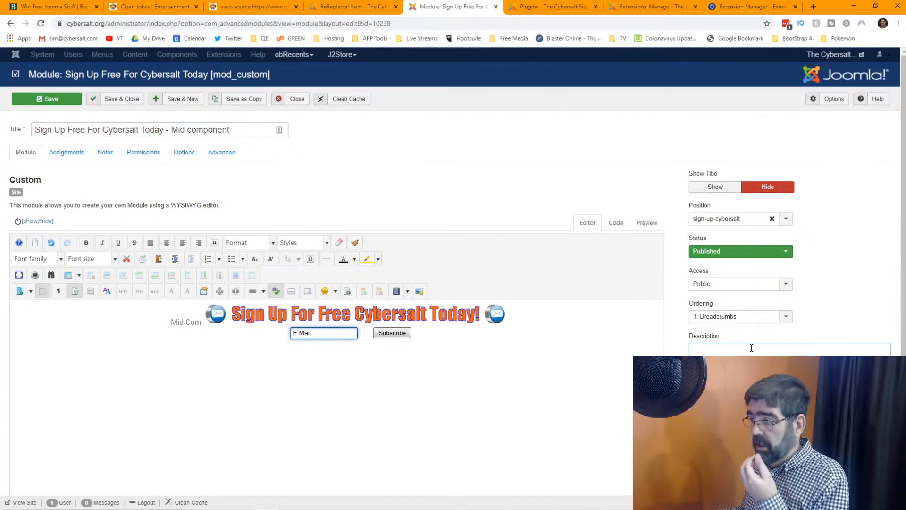
{"action": "left_click", "coordinate": [239, 104]}
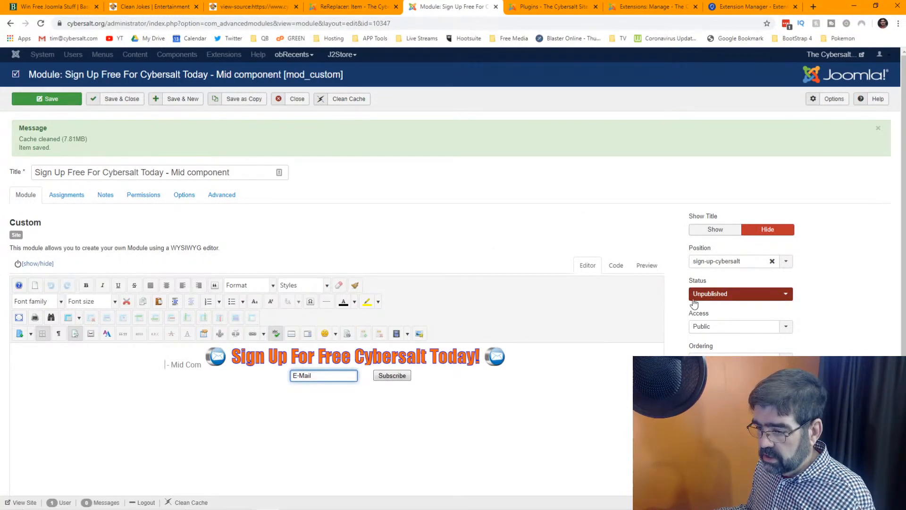
Step: Delete the stray "- Mid Com" text before the sign-up heading in the copied module's content
{"action": "key", "text": "Delete"}
{"action": "key", "text": "Delete"}
{"action": "key", "text": "Delete"}
{"action": "key", "text": "Delete"}
{"action": "key", "text": "Delete"}
{"action": "key", "text": "Delete"}
{"action": "key", "text": "Delete"}
{"action": "key", "text": "Delete"}
{"action": "key", "text": "Delete"}
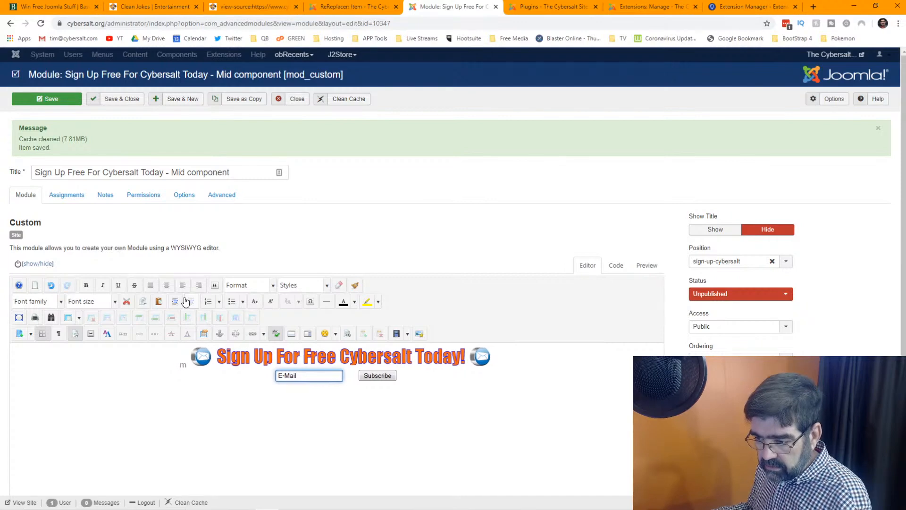
{"action": "key", "text": "Delete"}
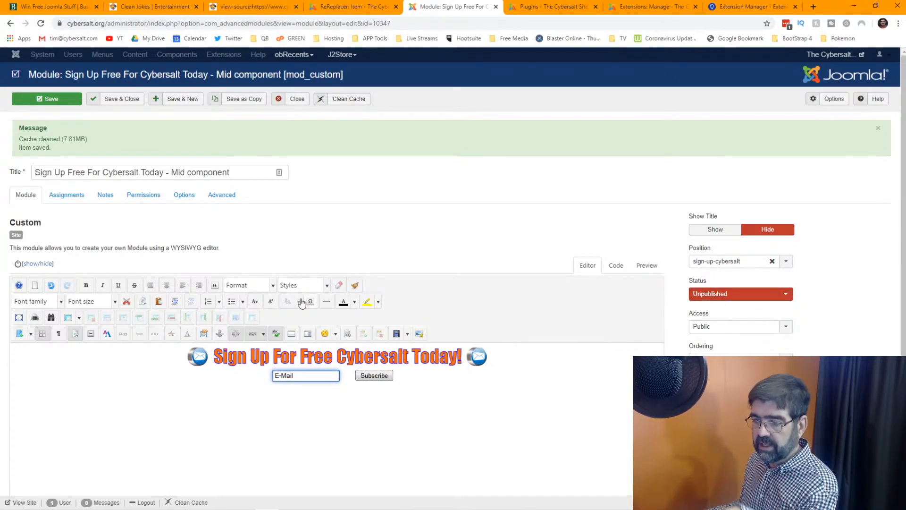
Step: Assign the copied sign-up module to the cat-list-mod-display position, set its status to Published, and save it
{"action": "left_click", "coordinate": [713, 265]}
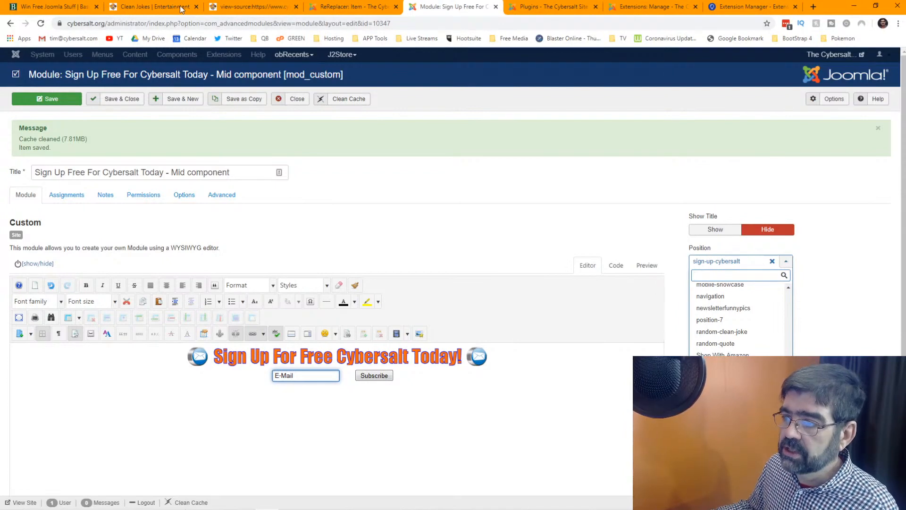
{"action": "left_click", "coordinate": [329, 6]}
{"action": "left_click", "coordinate": [442, 9]}
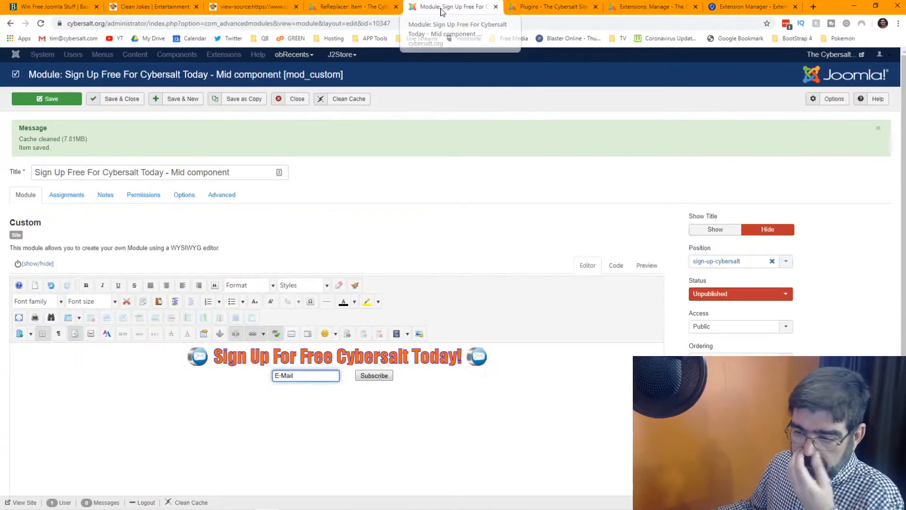
{"action": "left_click", "coordinate": [741, 263]}
{"action": "type", "text": "d"}
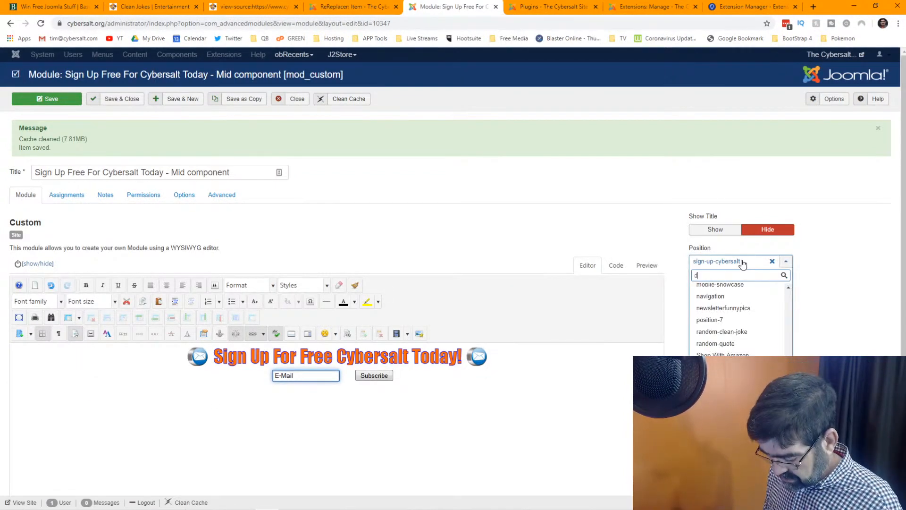
{"action": "type", "text": "isplay"}
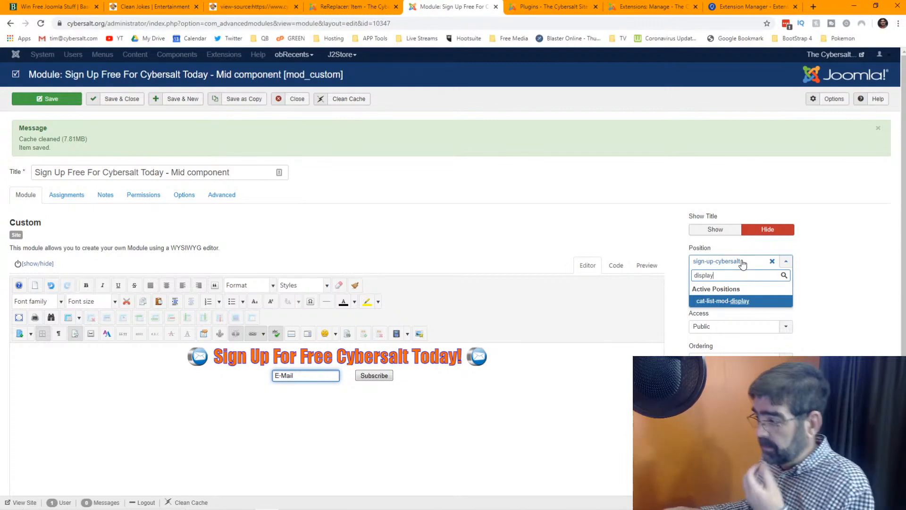
{"action": "key", "text": "Return"}
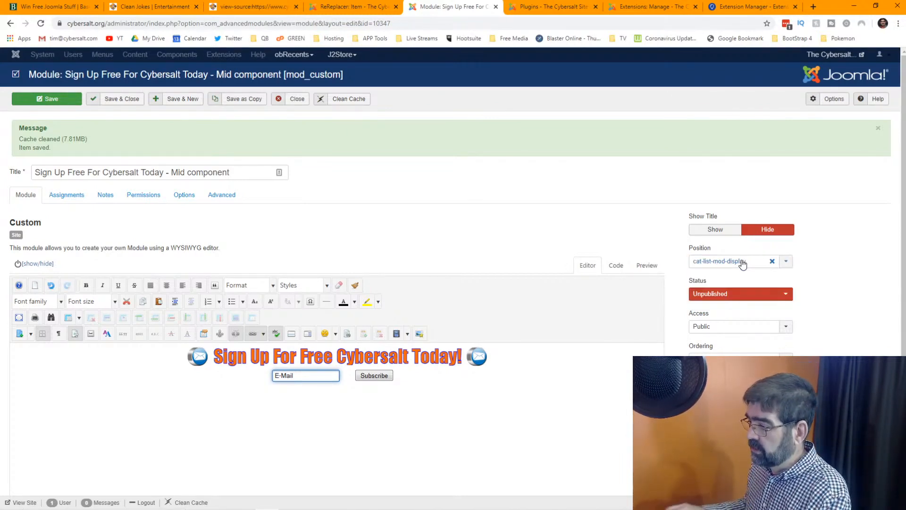
{"action": "left_click", "coordinate": [745, 296]}
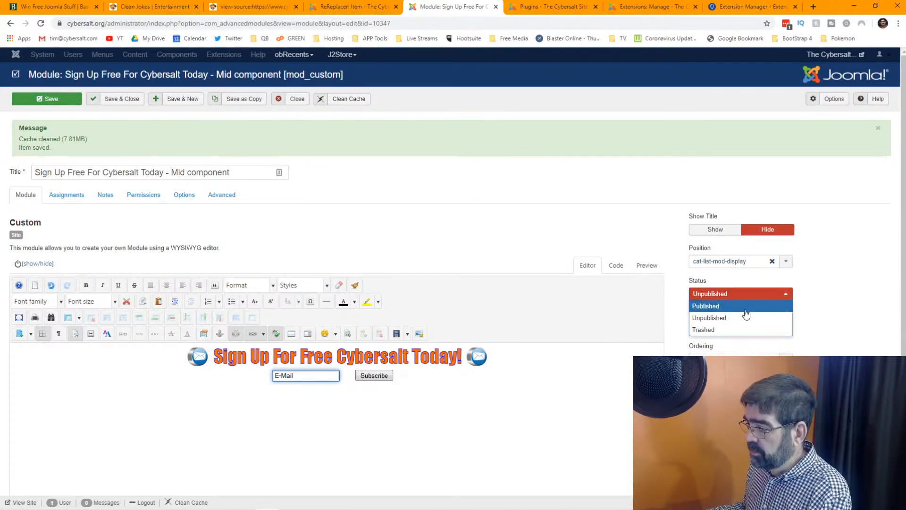
{"action": "left_click", "coordinate": [738, 304]}
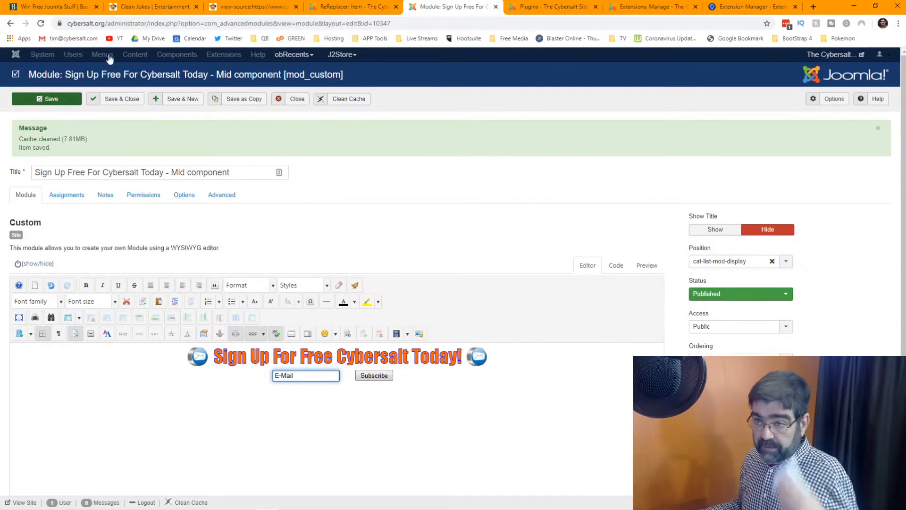
Step: Reload the Clean Jokes page and examine the modules shown within the article list
{"action": "left_click", "coordinate": [150, 8]}
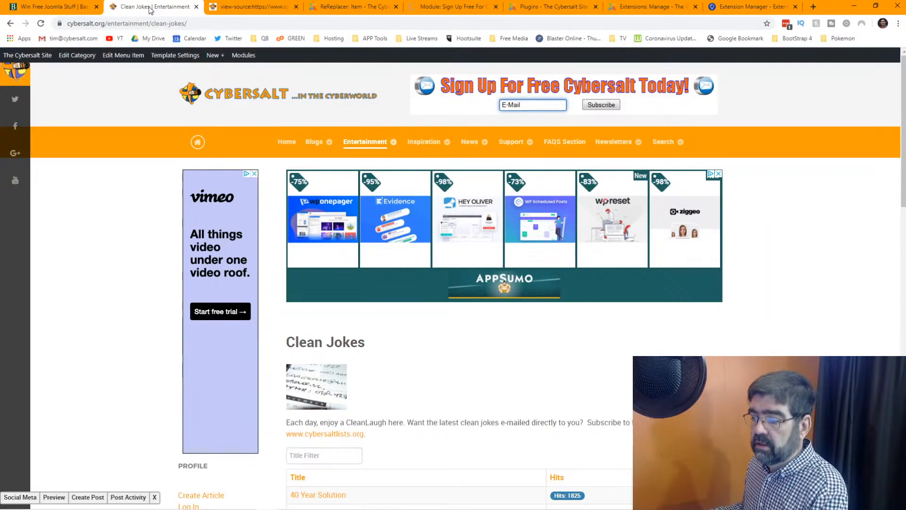
{"action": "key", "text": "F5"}
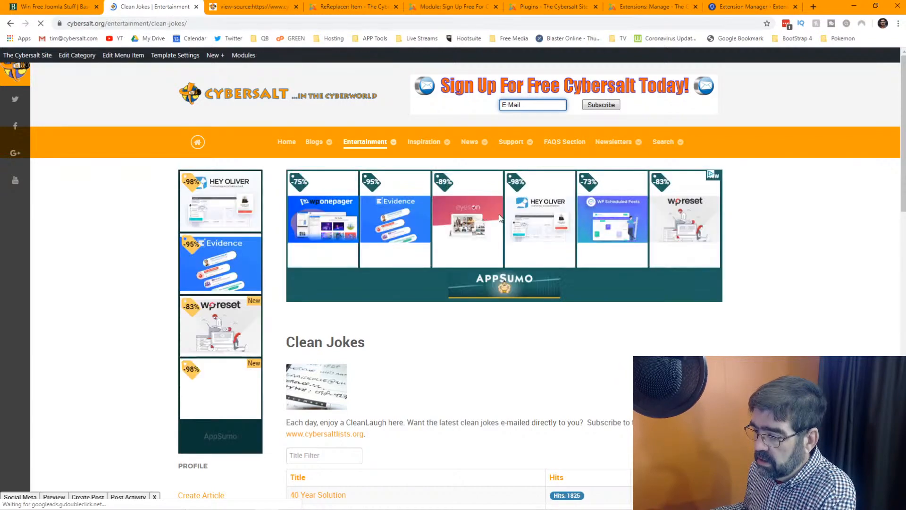
{"action": "scroll", "coordinate": [499, 217], "scroll_direction": "down", "scroll_amount": 1}
{"action": "scroll", "coordinate": [499, 217], "scroll_direction": "down", "scroll_amount": 7}
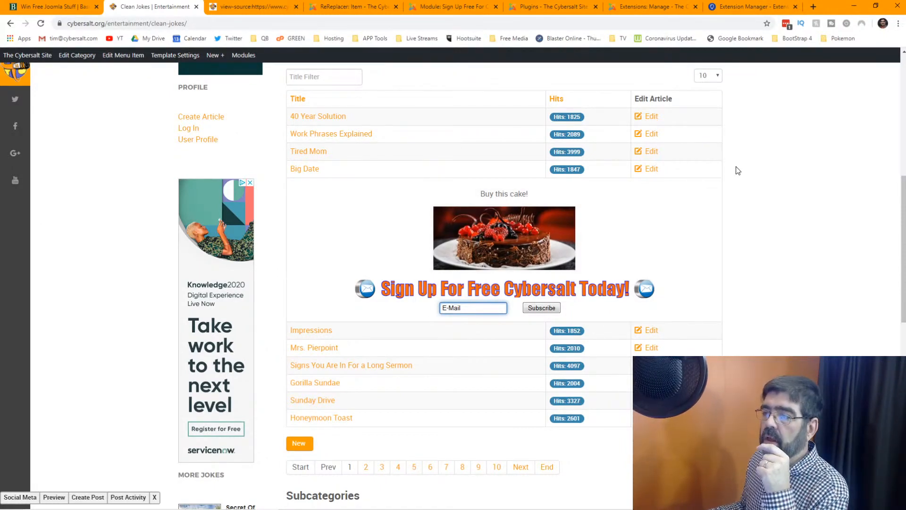
Step: Close the Mid component module and clear the "sign" search from the module list
{"action": "left_click", "coordinate": [463, 8]}
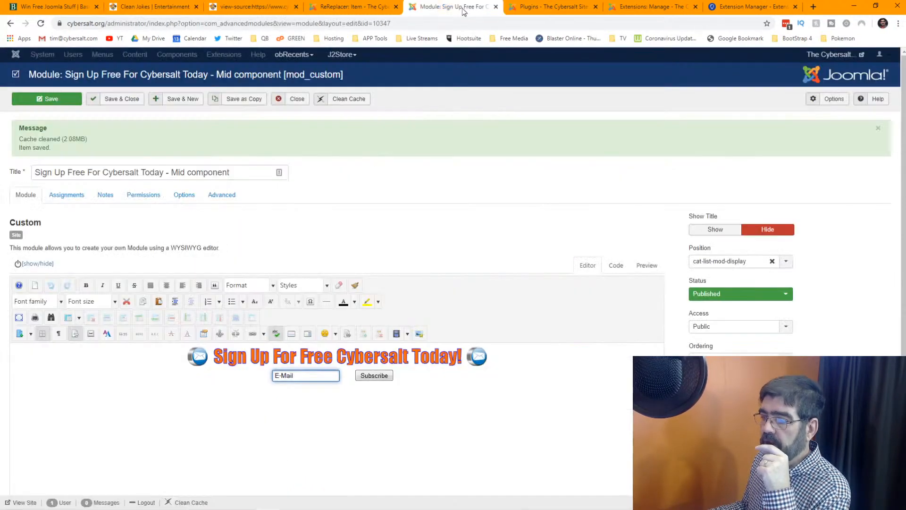
{"action": "left_click", "coordinate": [297, 100]}
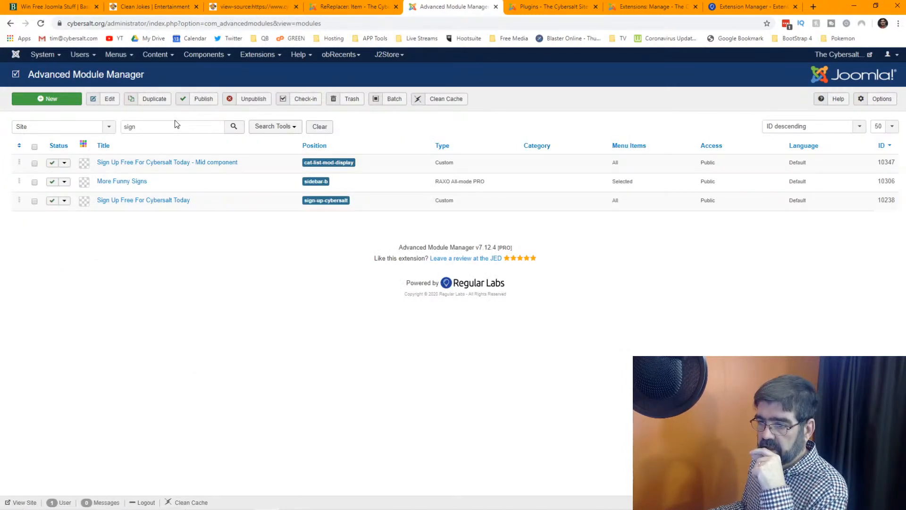
{"action": "double_click", "coordinate": [116, 127]}
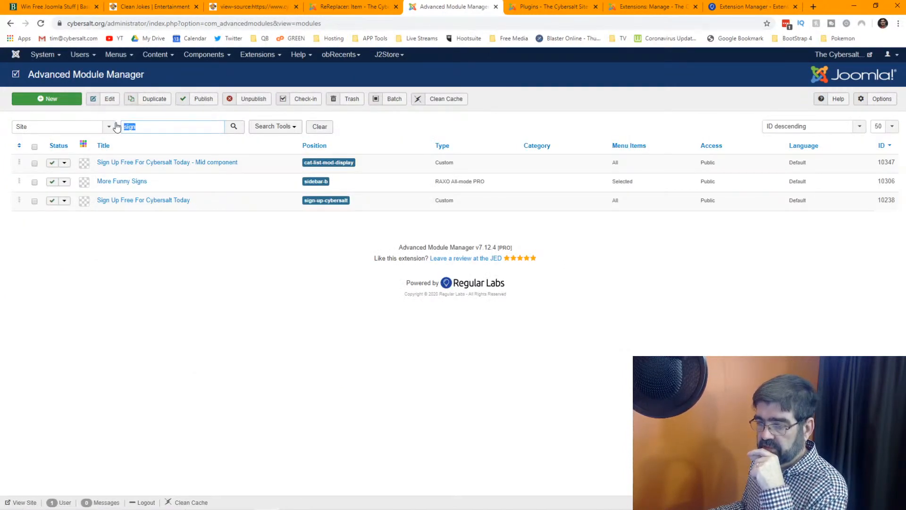
{"action": "key", "text": "BackSpace"}
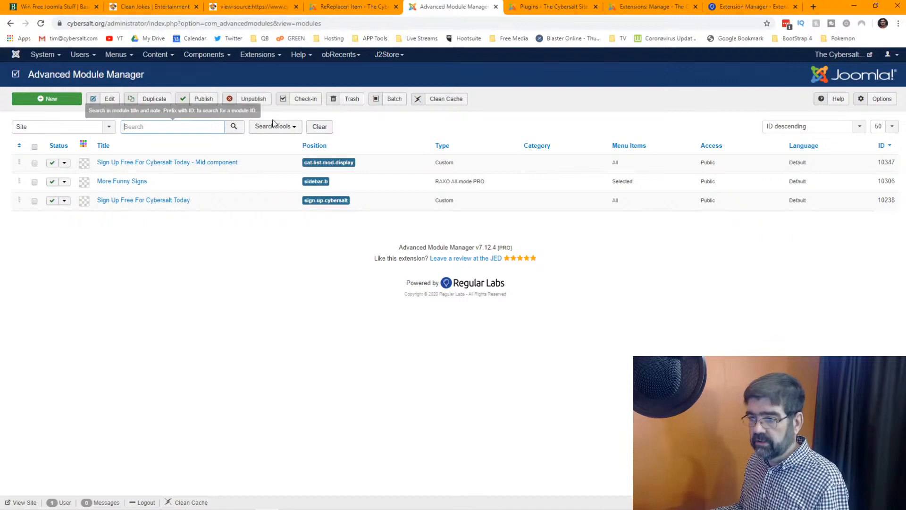
{"action": "left_click", "coordinate": [234, 127]}
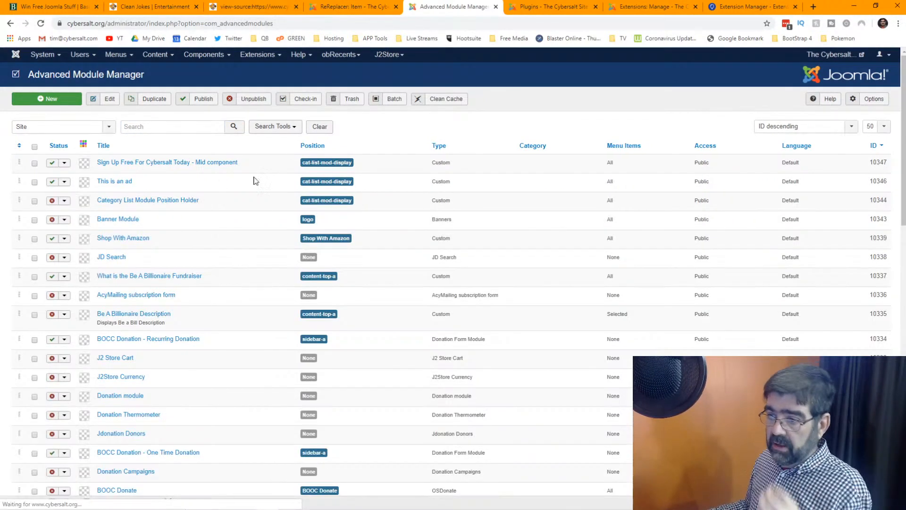
Step: Filter the module list by the cat-list-mod-display position and sort it by ordering
{"action": "left_click", "coordinate": [278, 127]}
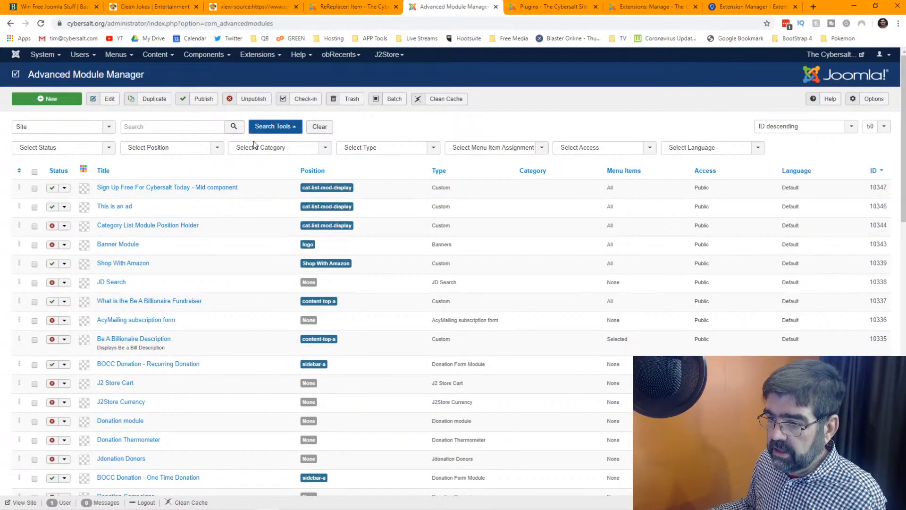
{"action": "left_click", "coordinate": [209, 151]}
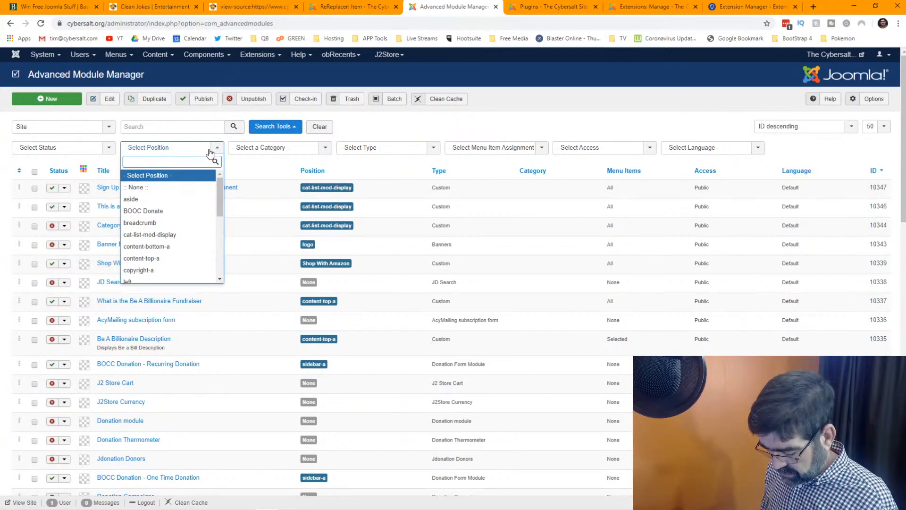
{"action": "type", "text": "dis"}
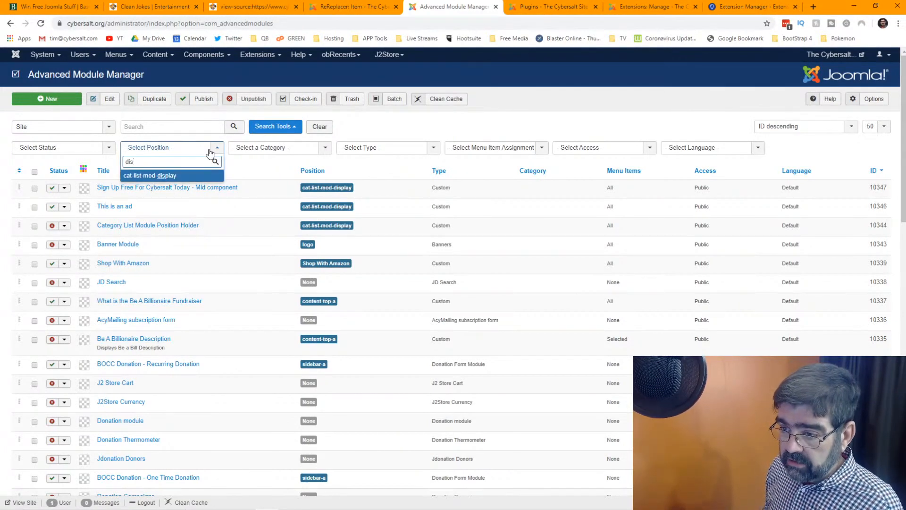
{"action": "left_click", "coordinate": [194, 176]}
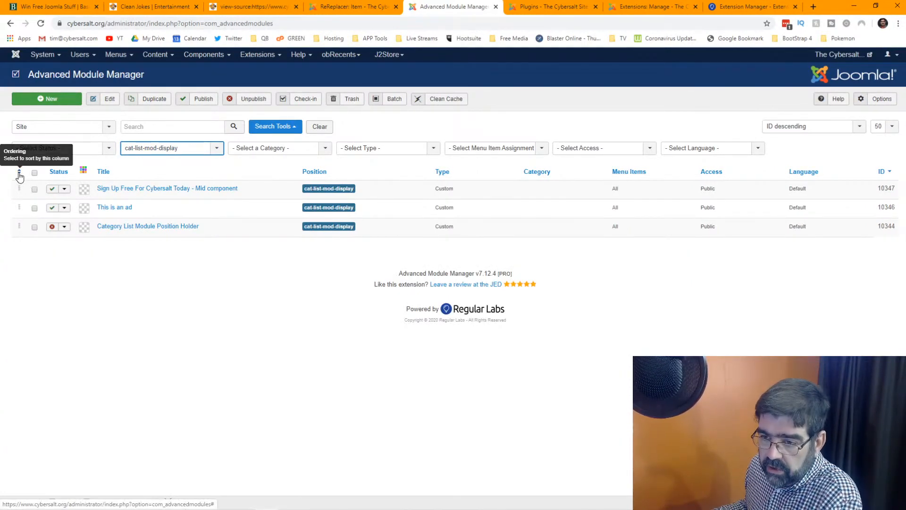
{"action": "left_click", "coordinate": [20, 172]}
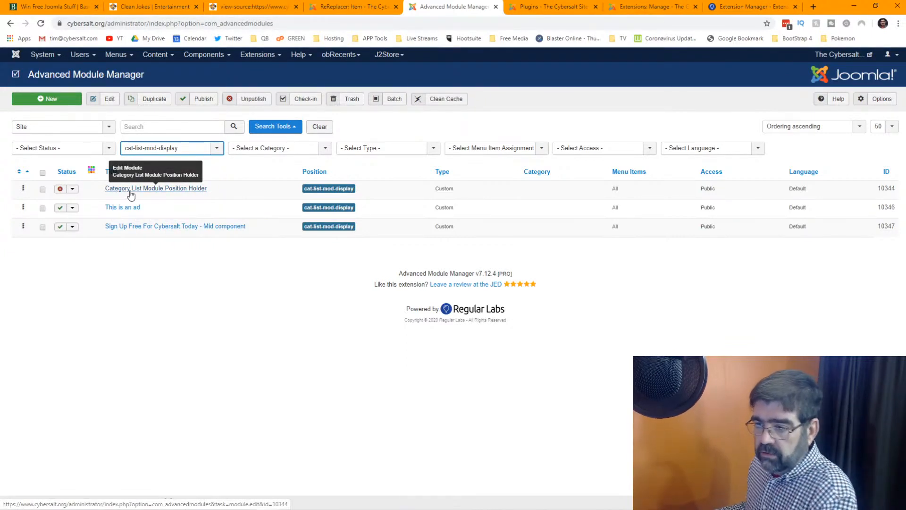
{"action": "left_click", "coordinate": [59, 189]}
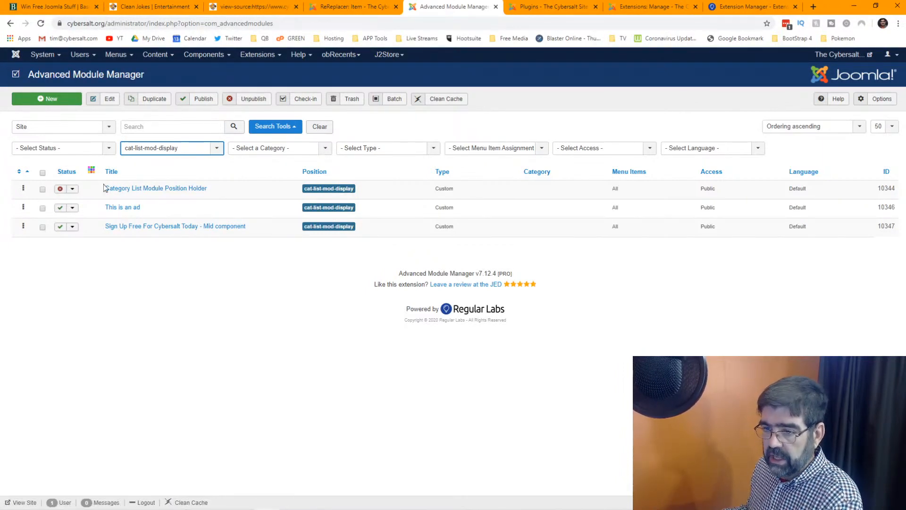
{"action": "left_click", "coordinate": [42, 172]}
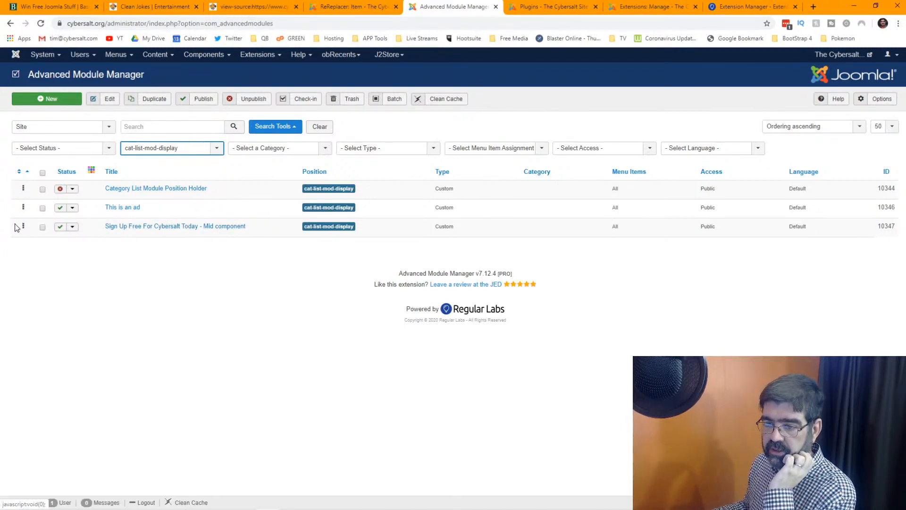
Step: Move the Sign Up Free For Cybersalt Today - Mid component module above This is an ad and clean the cache
{"action": "left_click_drag", "start_coordinate": [22, 226], "coordinate": [20, 212]}
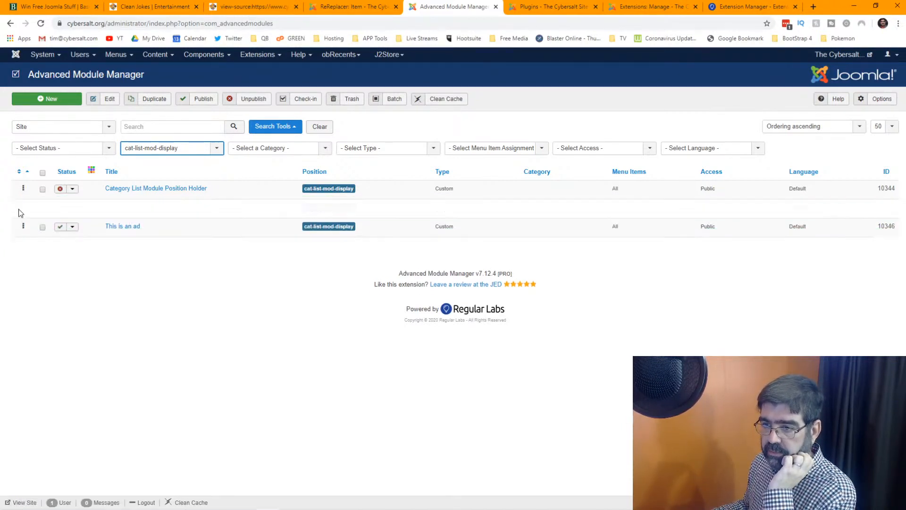
{"action": "left_click", "coordinate": [448, 107]}
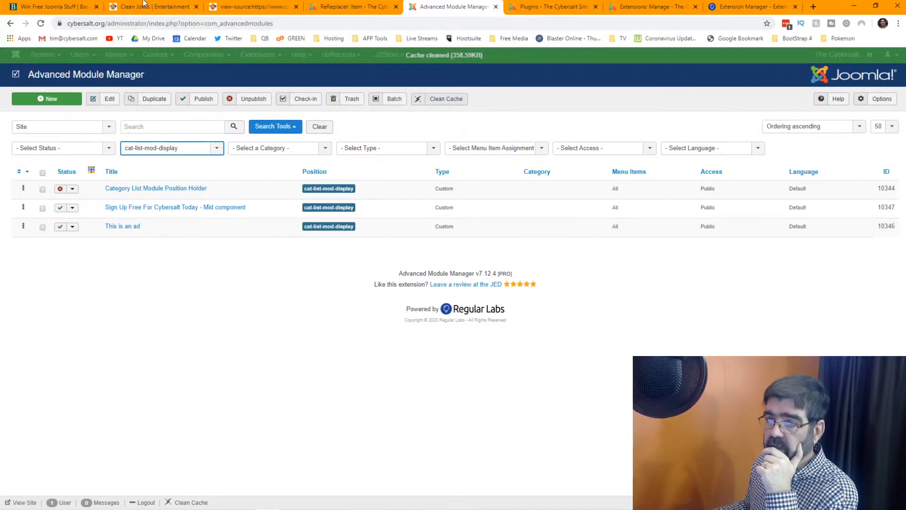
Step: Reload the Clean Jokes page and examine the order of the sign-up and cake ad modules in the article list
{"action": "left_click", "coordinate": [140, 6]}
{"action": "left_click", "coordinate": [40, 23]}
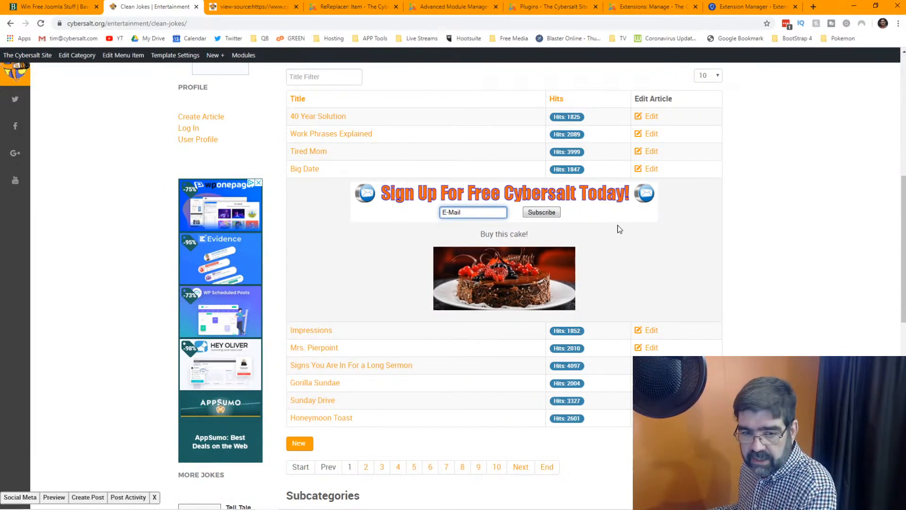
{"action": "scroll", "coordinate": [620, 229], "scroll_direction": "down", "scroll_amount": 2}
{"action": "scroll", "coordinate": [620, 229], "scroll_direction": "up", "scroll_amount": 3}
{"action": "scroll", "coordinate": [620, 230], "scroll_direction": "down", "scroll_amount": 3}
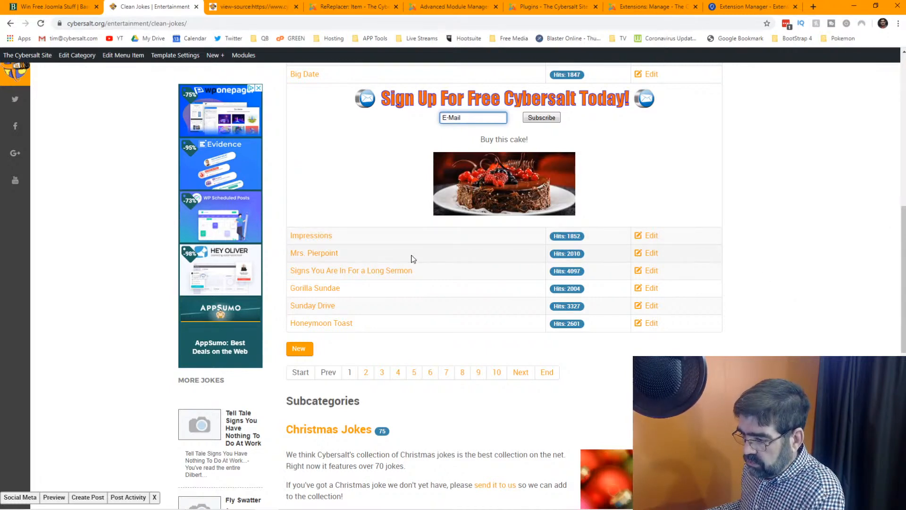
{"action": "scroll", "coordinate": [412, 259], "scroll_direction": "down", "scroll_amount": 3}
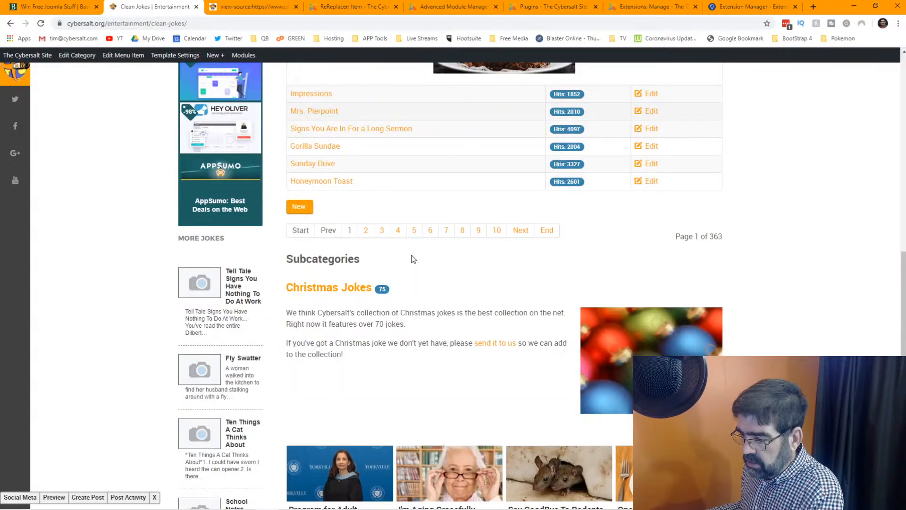
{"action": "scroll", "coordinate": [412, 259], "scroll_direction": "up", "scroll_amount": 5}
{"action": "scroll", "coordinate": [412, 259], "scroll_direction": "up", "scroll_amount": 2}
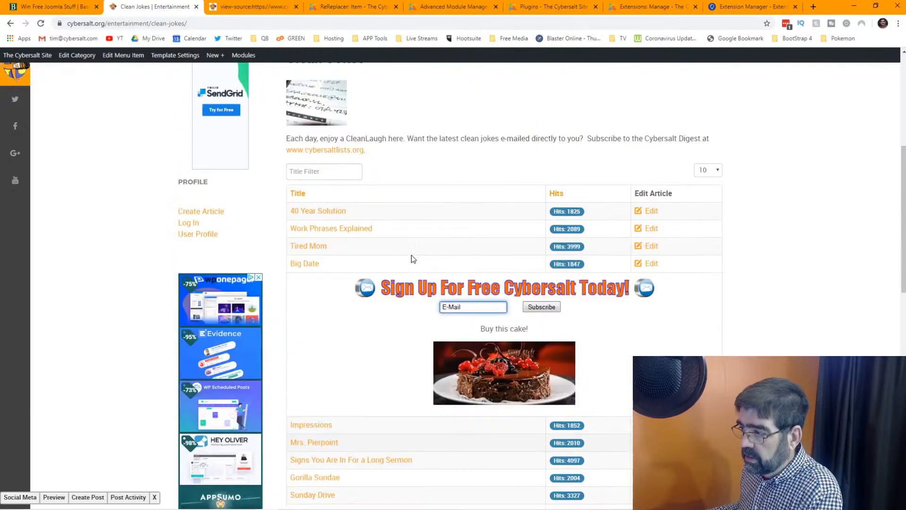
Step: Set the Clean Jokes list to display 100 articles per page and look through the rows below the embedded modules
{"action": "left_click", "coordinate": [315, 171]}
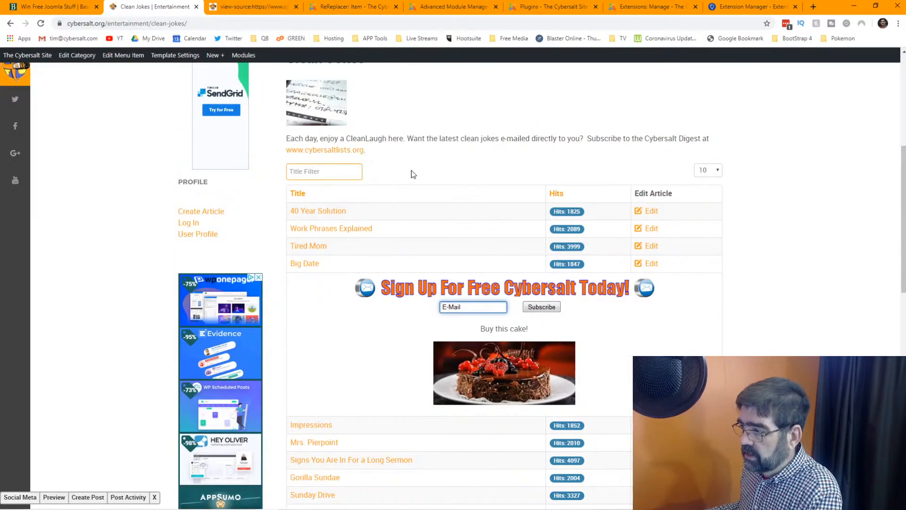
{"action": "left_click", "coordinate": [710, 177]}
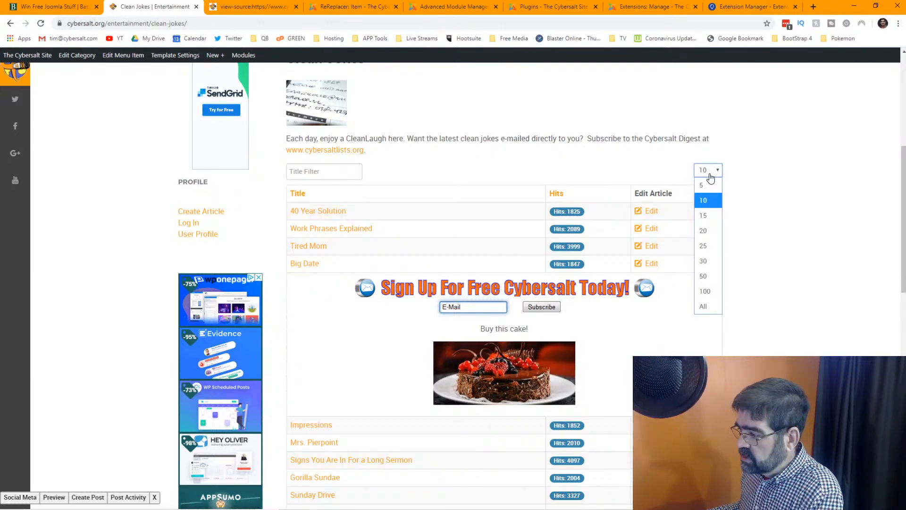
{"action": "left_click", "coordinate": [706, 292]}
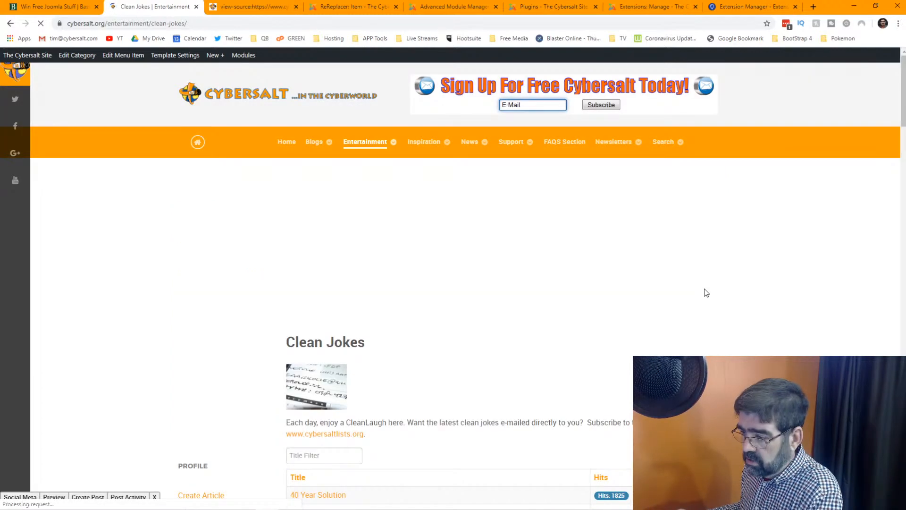
{"action": "scroll", "coordinate": [533, 190], "scroll_direction": "down", "scroll_amount": 5}
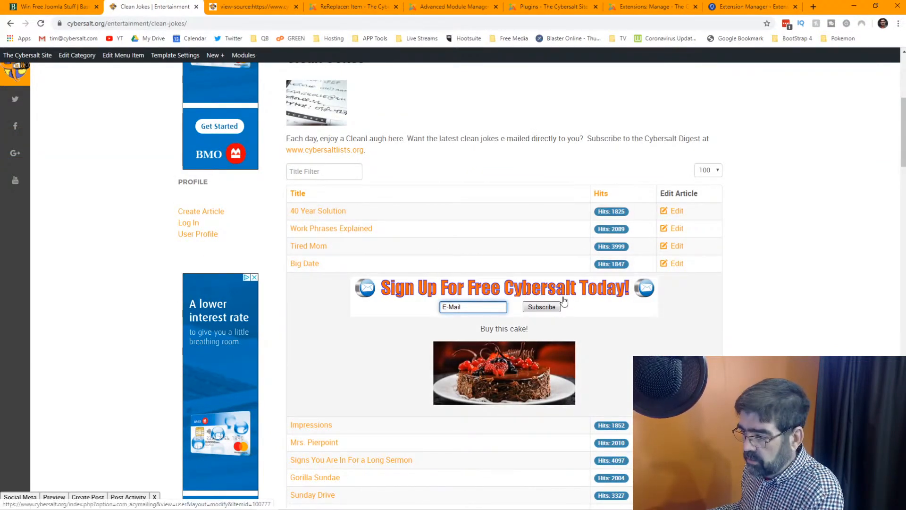
{"action": "scroll", "coordinate": [640, 315], "scroll_direction": "down", "scroll_amount": 12}
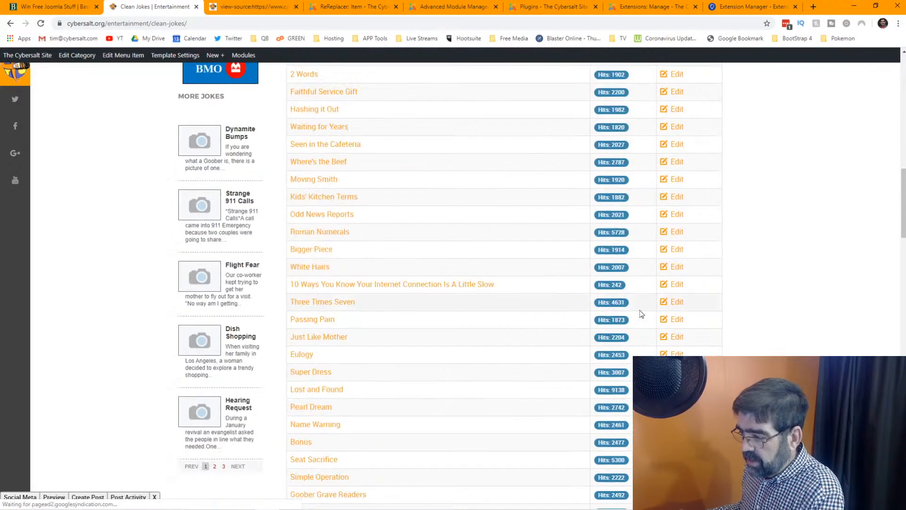
{"action": "scroll", "coordinate": [641, 315], "scroll_direction": "down", "scroll_amount": 4}
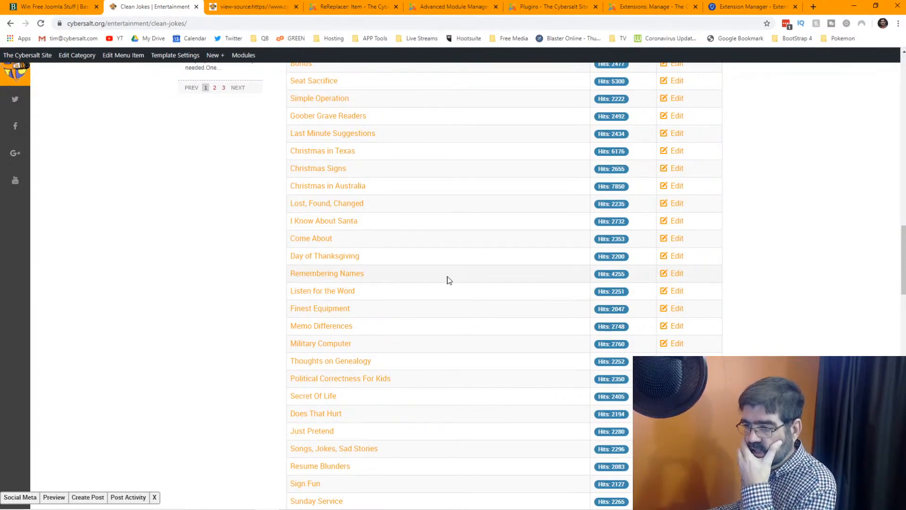
Step: Rename the ReReplacer item "Embed Module in Component after 3 rows" and save it
{"action": "left_click", "coordinate": [323, 14]}
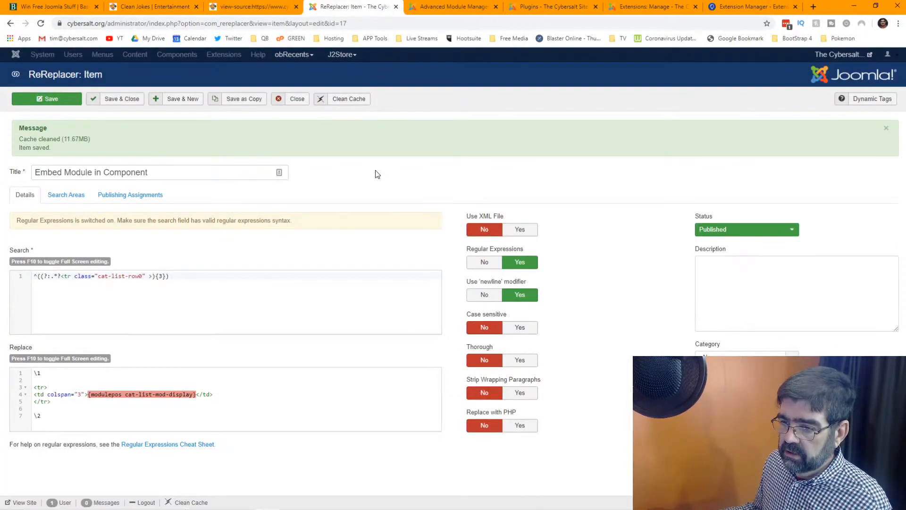
{"action": "left_click", "coordinate": [200, 175]}
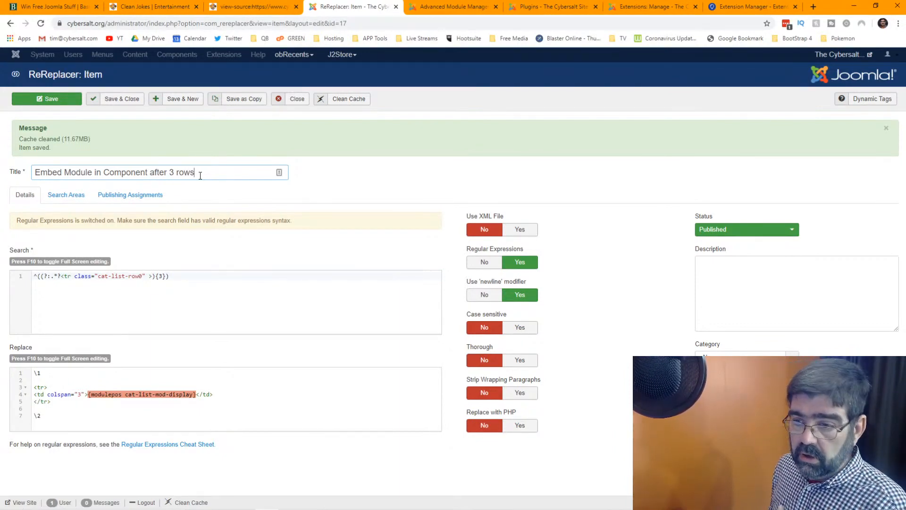
{"action": "left_click", "coordinate": [60, 103]}
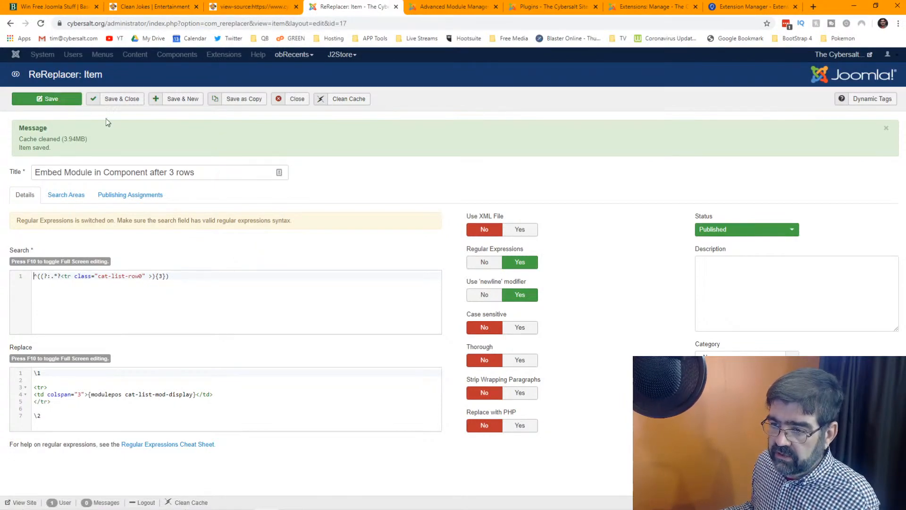
Step: Change the item title to "Embed Module in Component after 20 rows" and save it as a copy
{"action": "double_click", "coordinate": [172, 171]}
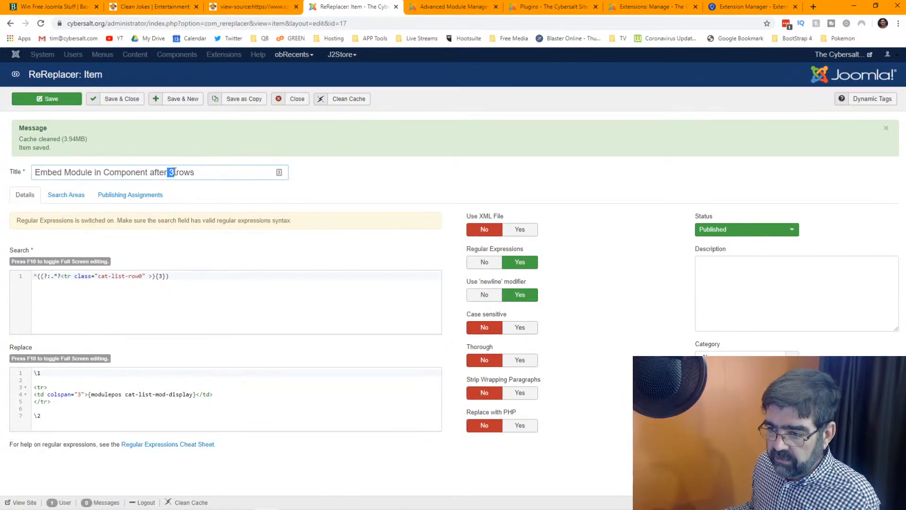
{"action": "type", "text": "20"}
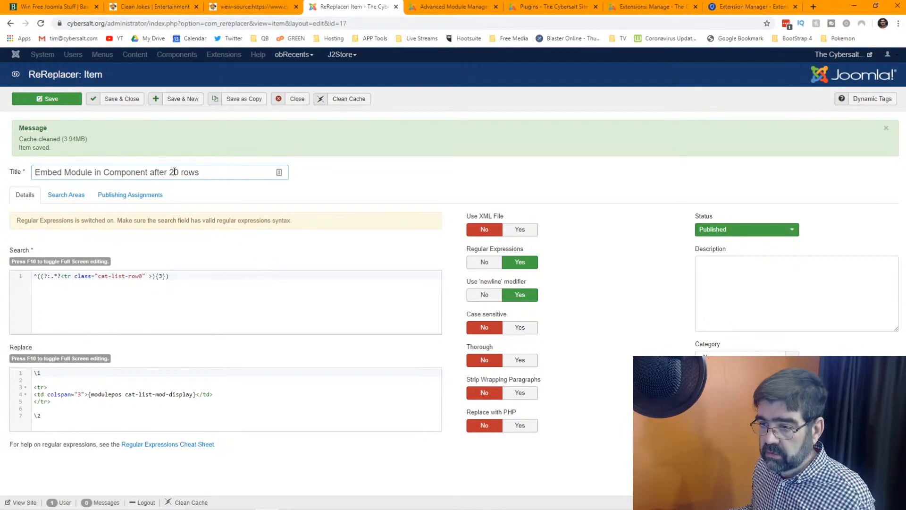
{"action": "left_click", "coordinate": [245, 100]}
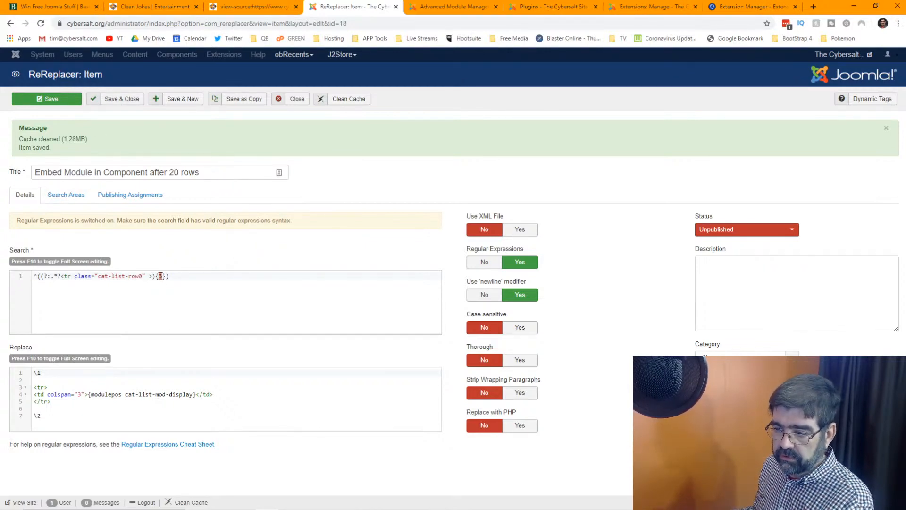
Step: Set the repeat count in the copied item's search expression to 20, set its status to Published, and save it
{"action": "type", "text": "20"}
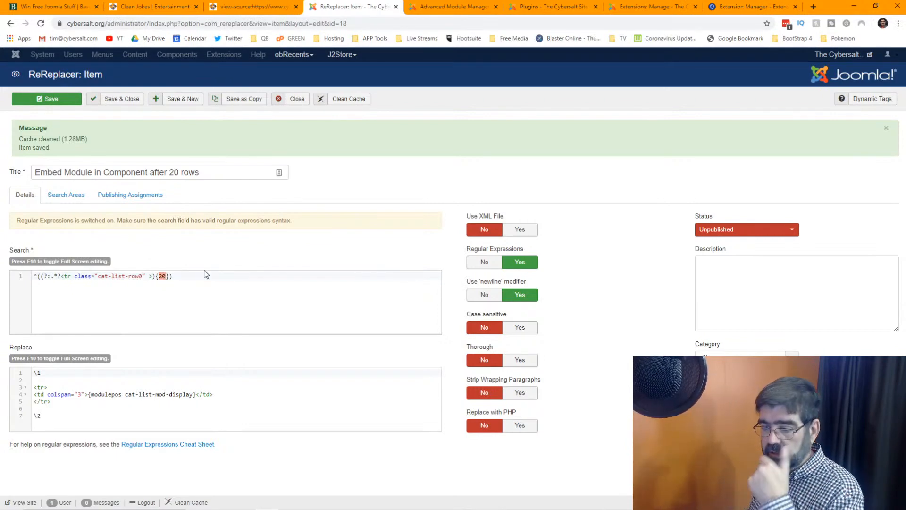
{"action": "left_click", "coordinate": [169, 297]}
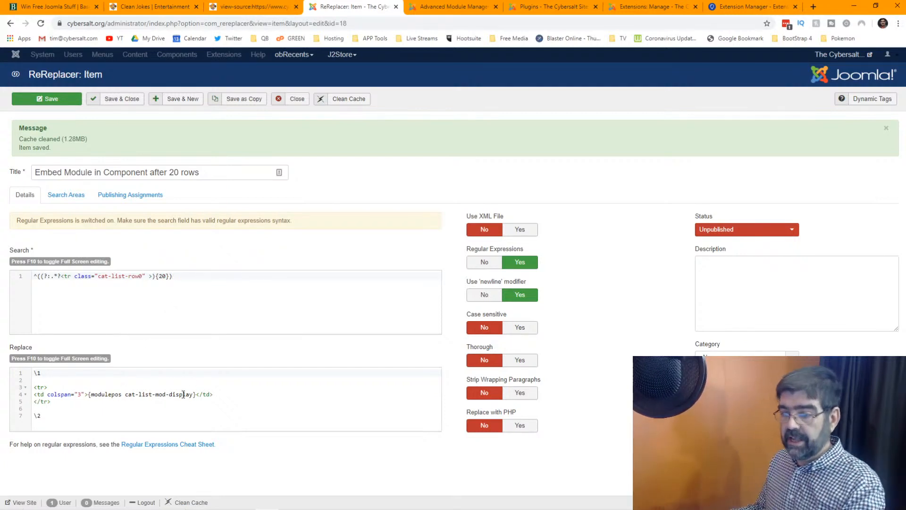
{"action": "left_click", "coordinate": [746, 230]}
{"action": "left_click", "coordinate": [740, 242]}
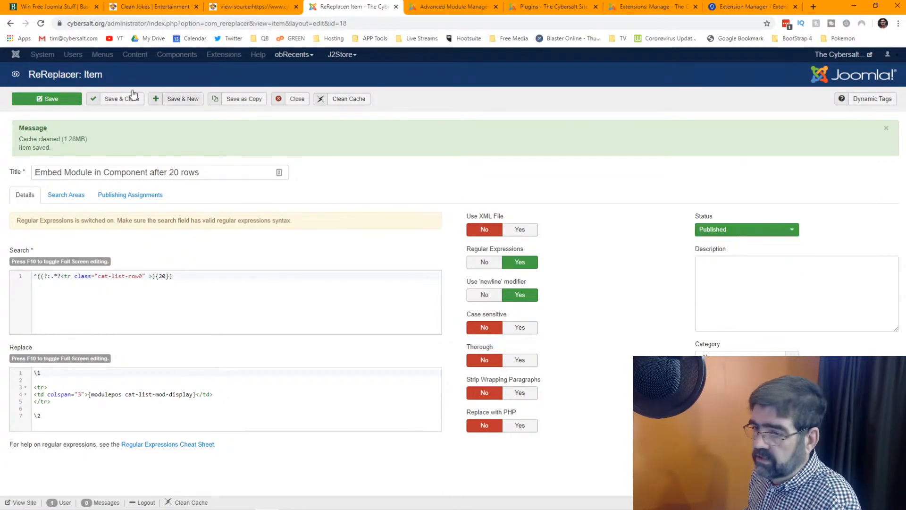
{"action": "left_click", "coordinate": [64, 103]}
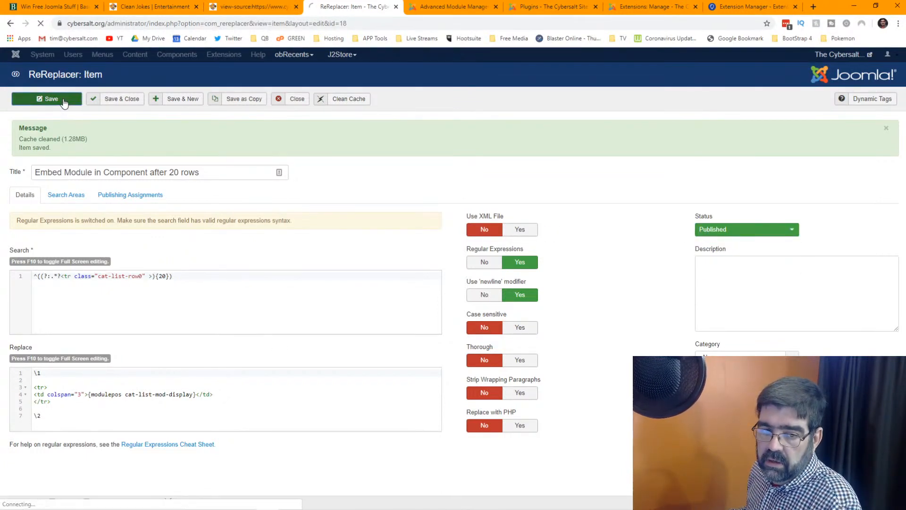
Step: Reload the Clean Jokes page, resubmitting the form, and compare the upper and lower module placements in the 100-article list
{"action": "left_click", "coordinate": [131, 6]}
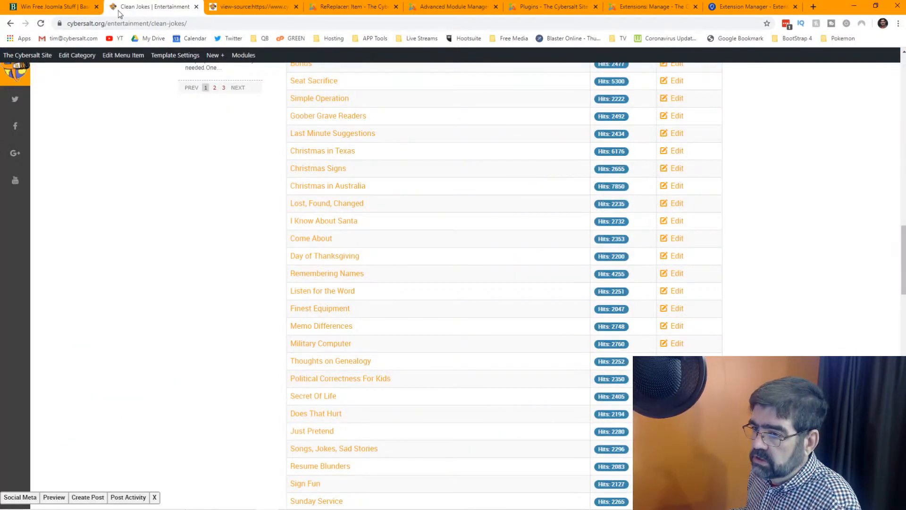
{"action": "left_click", "coordinate": [40, 23]}
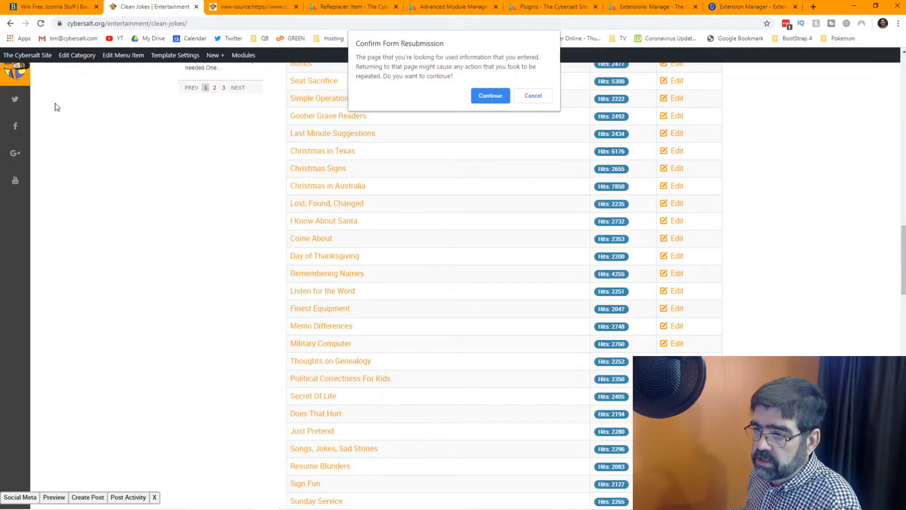
{"action": "left_click", "coordinate": [489, 96]}
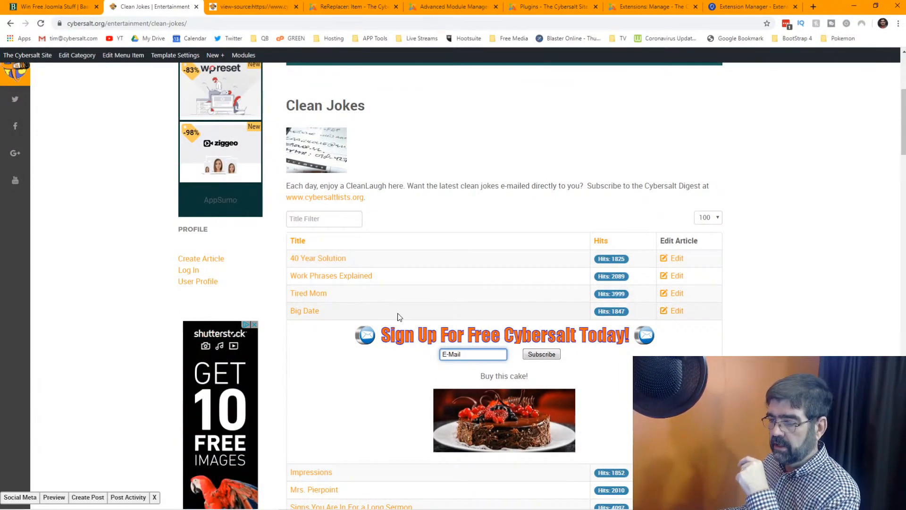
{"action": "scroll", "coordinate": [414, 264], "scroll_direction": "down", "scroll_amount": 2}
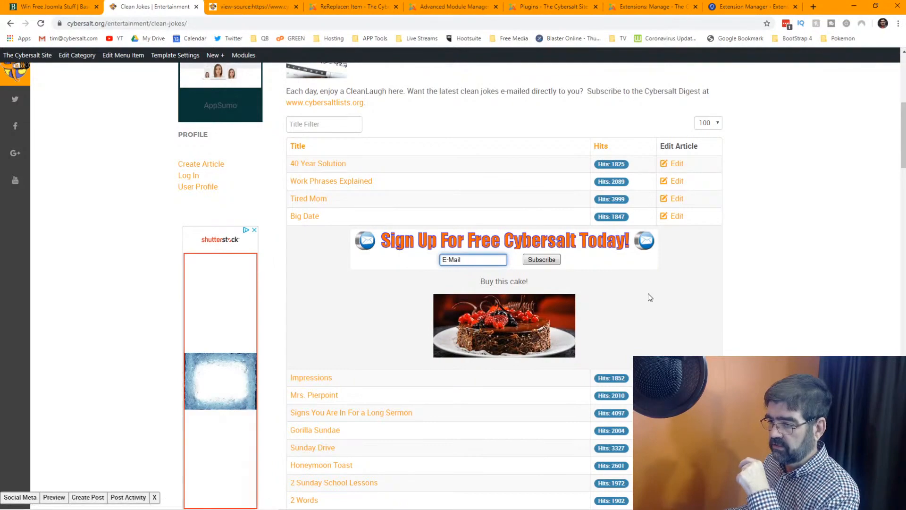
{"action": "scroll", "coordinate": [650, 297], "scroll_direction": "down", "scroll_amount": 3}
{"action": "scroll", "coordinate": [650, 296], "scroll_direction": "up", "scroll_amount": 5}
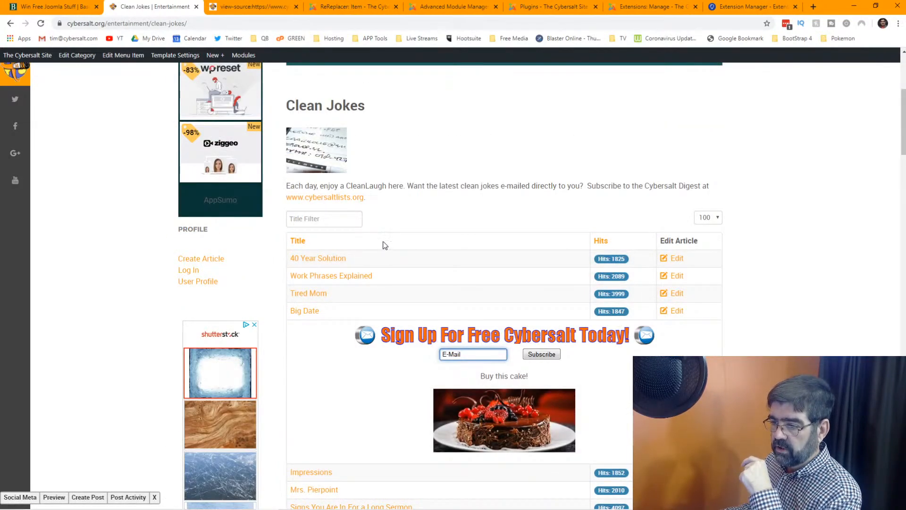
{"action": "scroll", "coordinate": [395, 267], "scroll_direction": "down", "scroll_amount": 5}
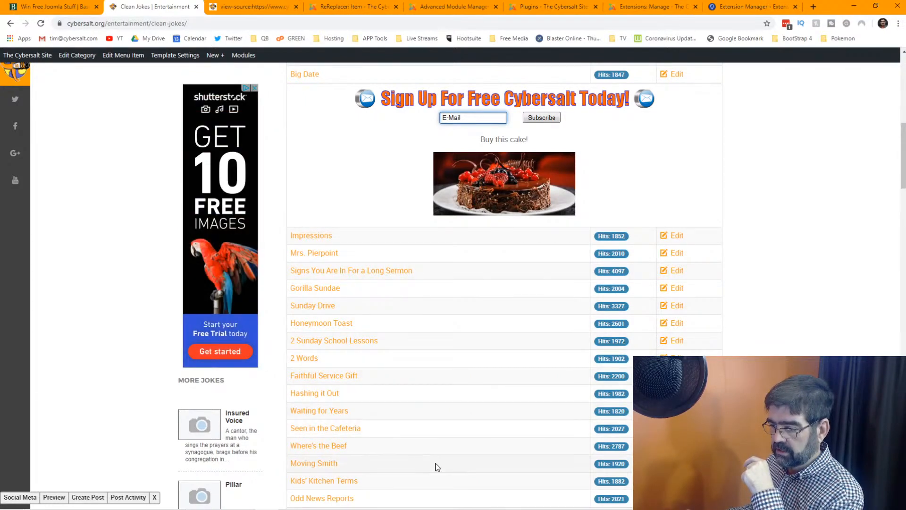
{"action": "scroll", "coordinate": [485, 344], "scroll_direction": "down", "scroll_amount": 7}
{"action": "scroll", "coordinate": [494, 329], "scroll_direction": "down", "scroll_amount": 2}
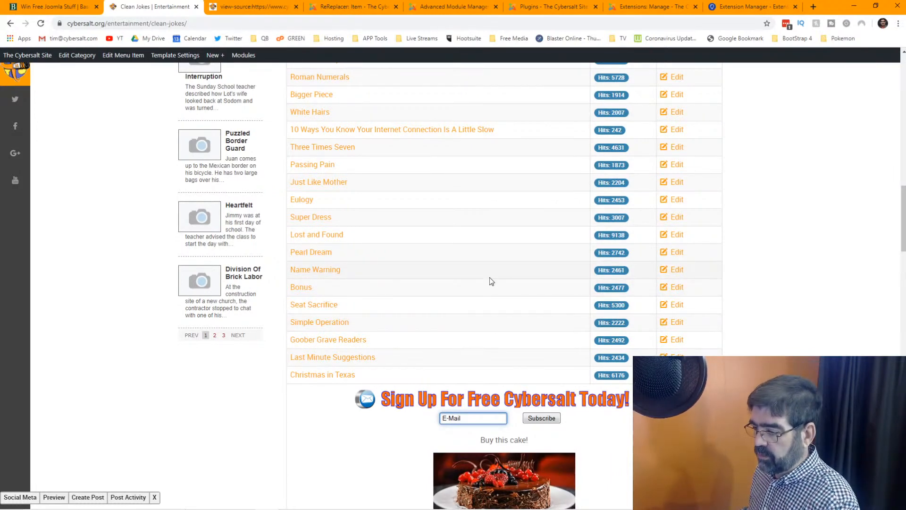
{"action": "scroll", "coordinate": [489, 278], "scroll_direction": "down", "scroll_amount": 3}
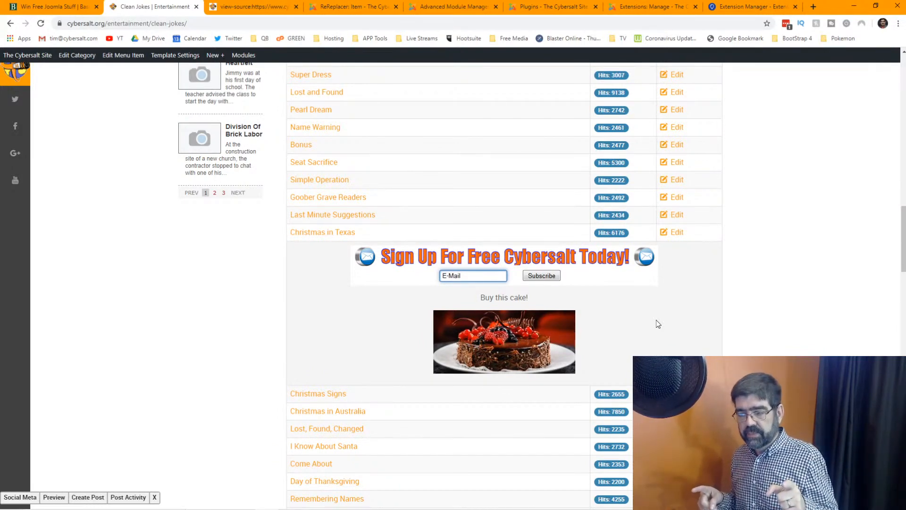
{"action": "scroll", "coordinate": [529, 254], "scroll_direction": "up", "scroll_amount": 10}
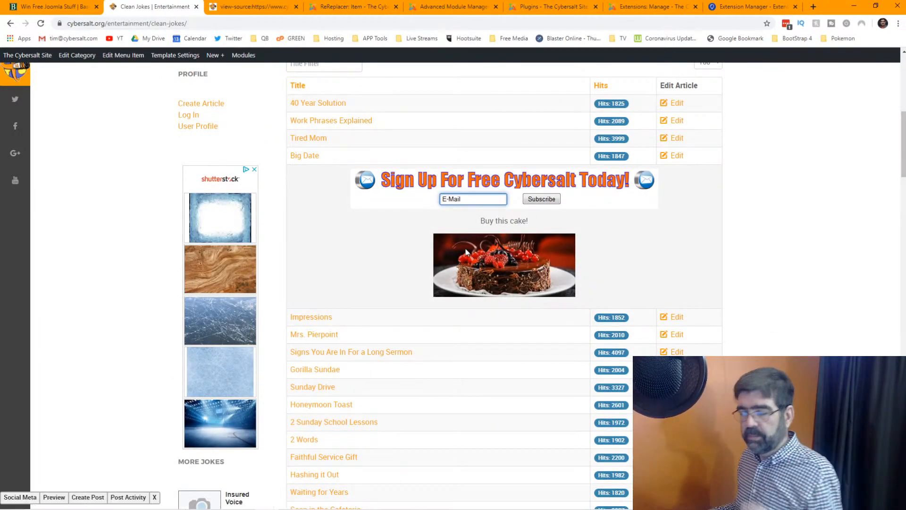
{"action": "scroll", "coordinate": [465, 249], "scroll_direction": "down", "scroll_amount": 10}
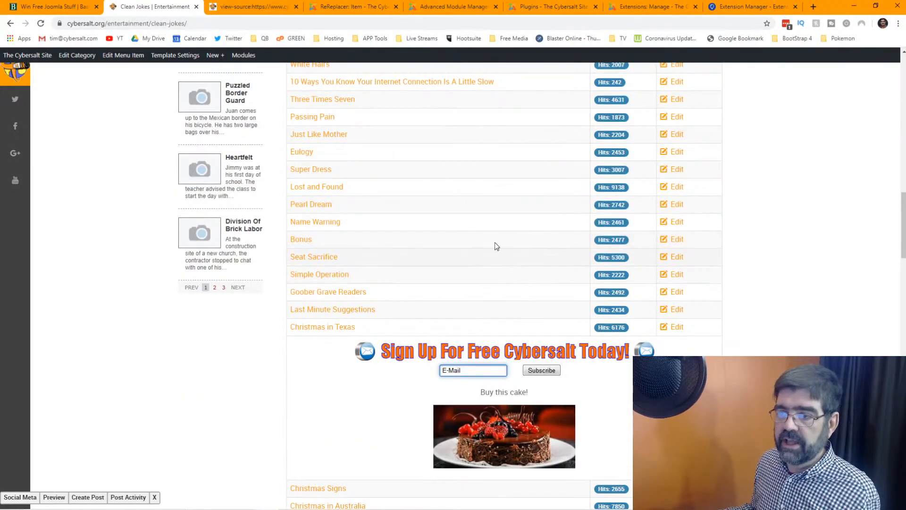
Step: Change the module position in the 20-row ReReplacer item's replacement code to cat-list-mod-display-lower
{"action": "left_click", "coordinate": [368, 10]}
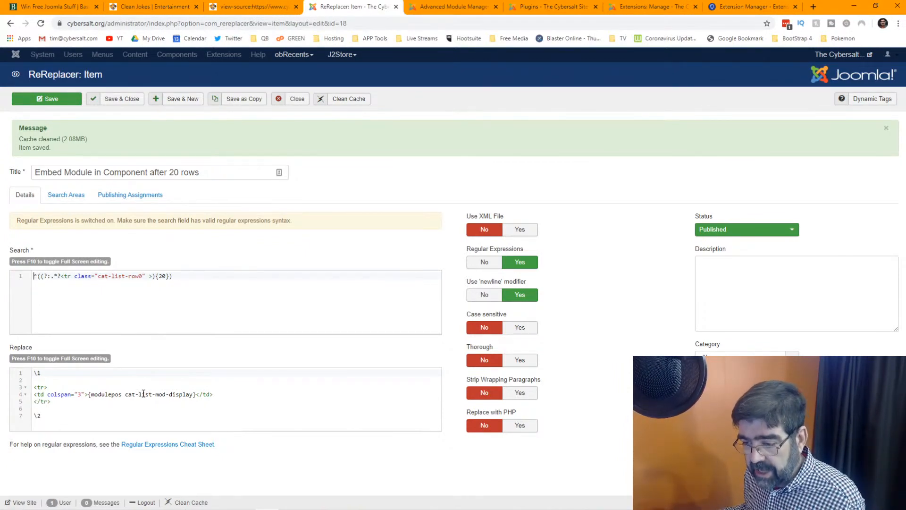
{"action": "left_click", "coordinate": [194, 395]}
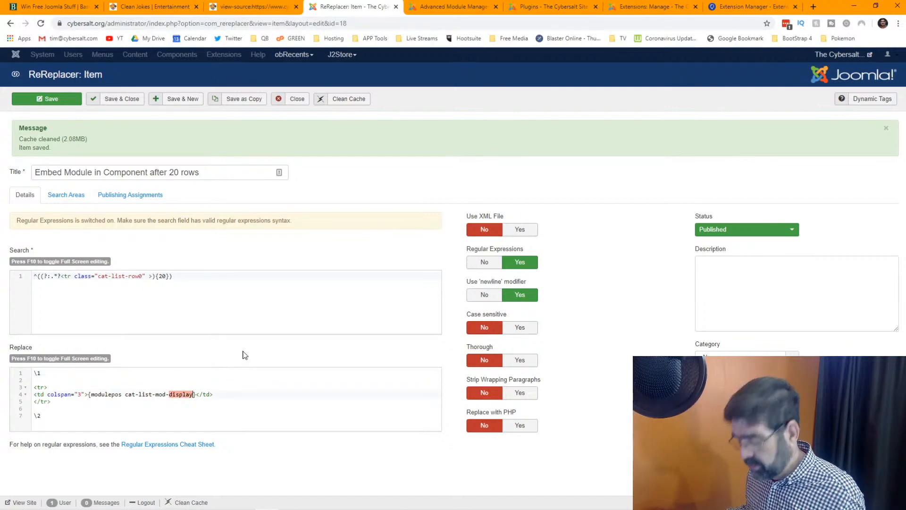
{"action": "type", "text": "-lower"}
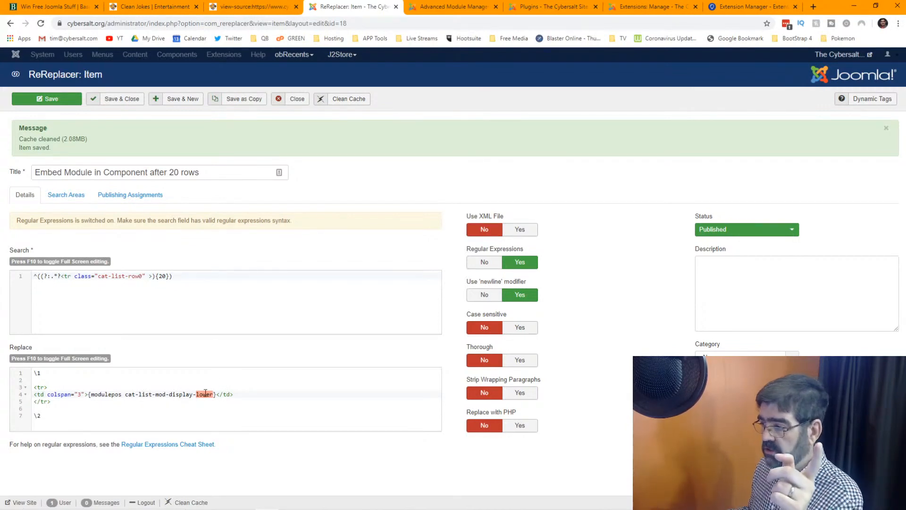
Step: Save the 20-row ReReplacer item and reload the Clean Jokes page, resubmitting the form, to check the lower module placement
{"action": "left_click", "coordinate": [27, 99]}
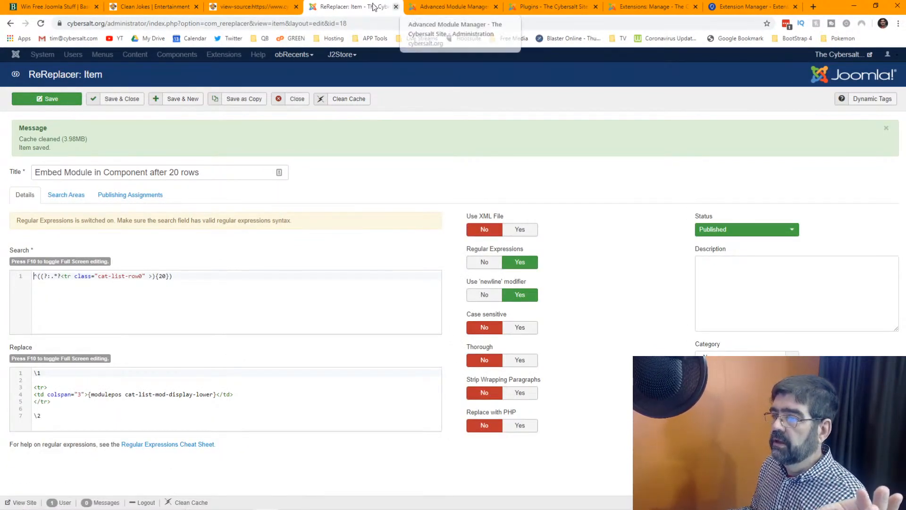
{"action": "left_click", "coordinate": [163, 6]}
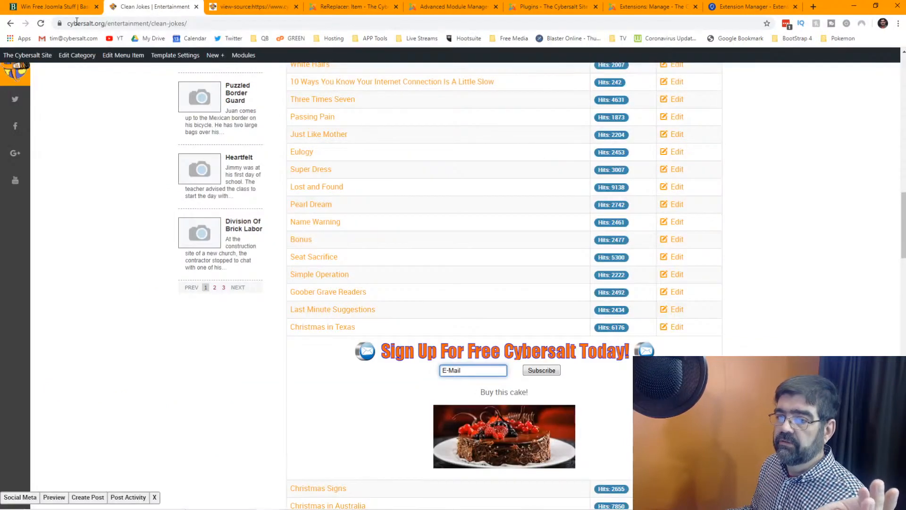
{"action": "left_click", "coordinate": [43, 25]}
{"action": "left_click", "coordinate": [490, 95]}
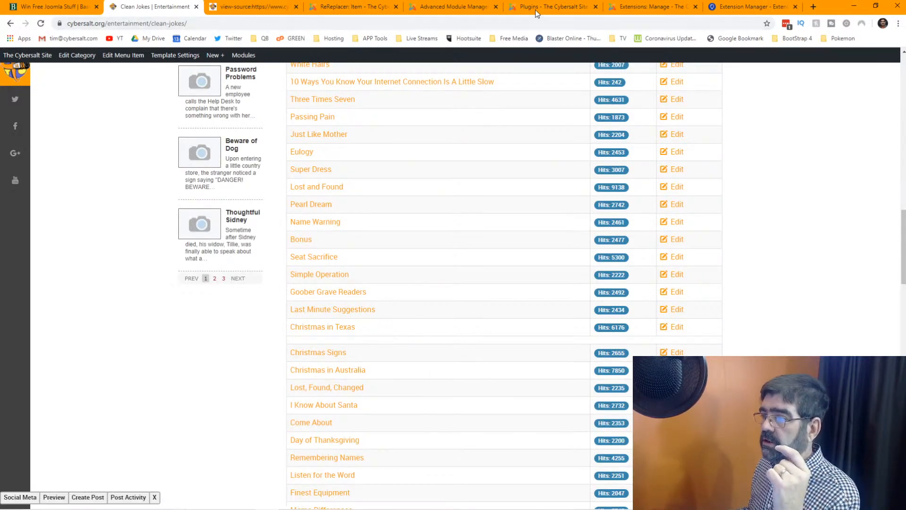
Step: Switch to the Advanced Module Manager and open the "This is an ad" module for editing
{"action": "left_click", "coordinate": [444, 11]}
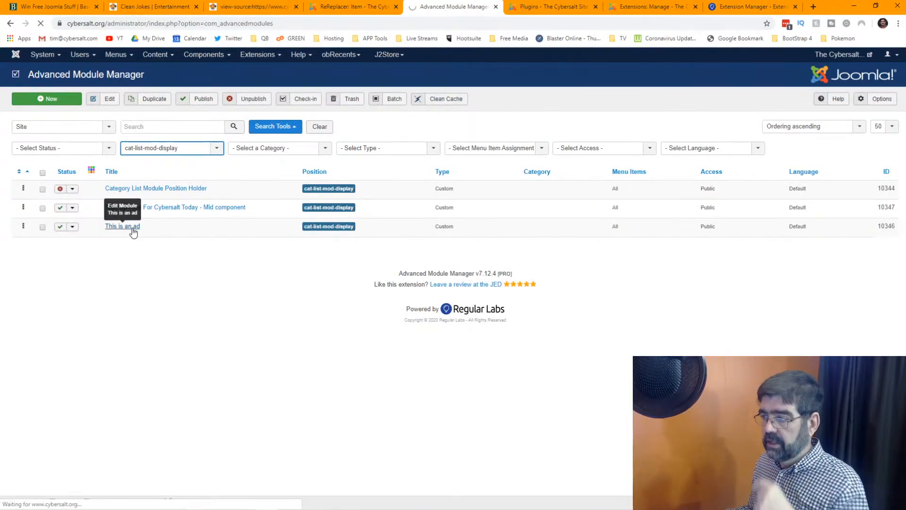
{"action": "left_click", "coordinate": [134, 231]}
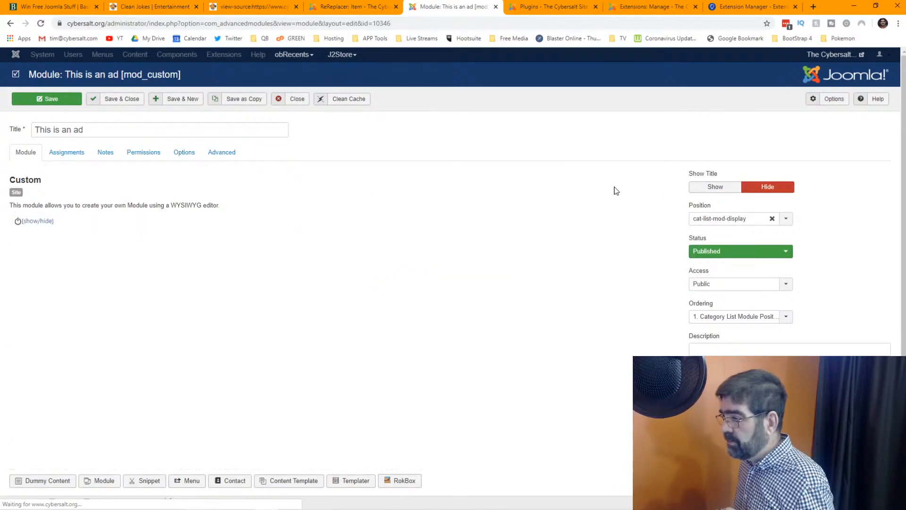
{"action": "left_click", "coordinate": [720, 219]}
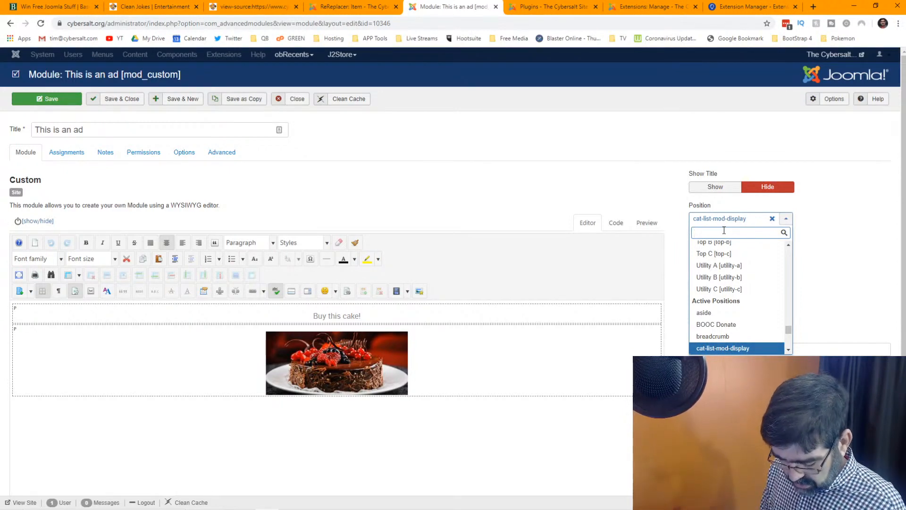
{"action": "key", "text": "super+v"}
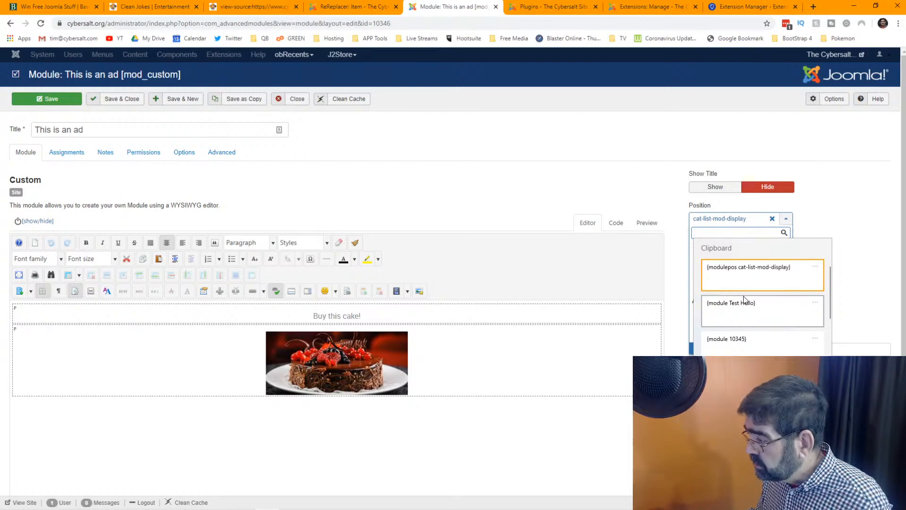
{"action": "scroll", "coordinate": [746, 302], "scroll_direction": "down", "scroll_amount": 5}
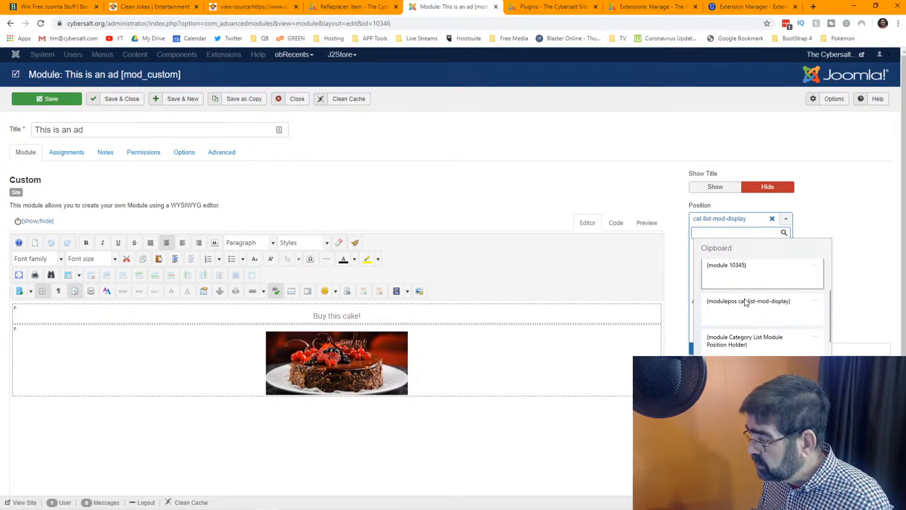
{"action": "left_click", "coordinate": [746, 383]}
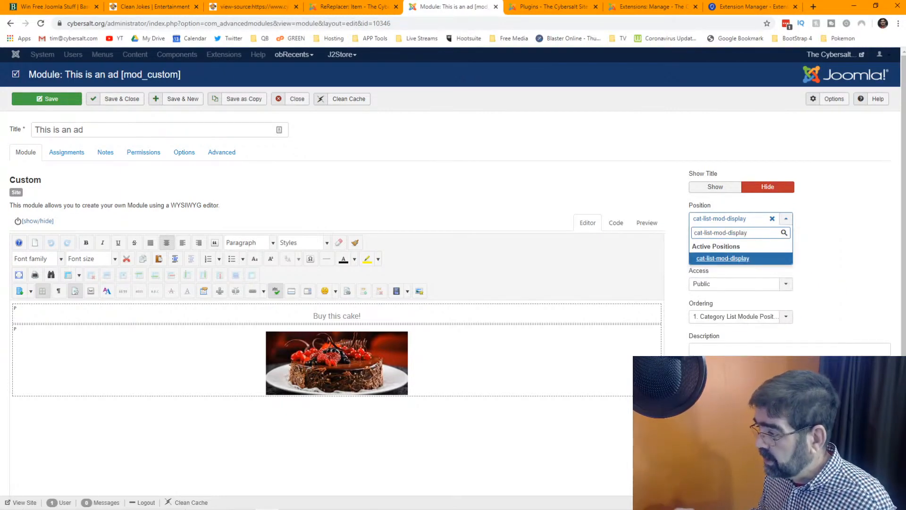
{"action": "type", "text": "-lower"}
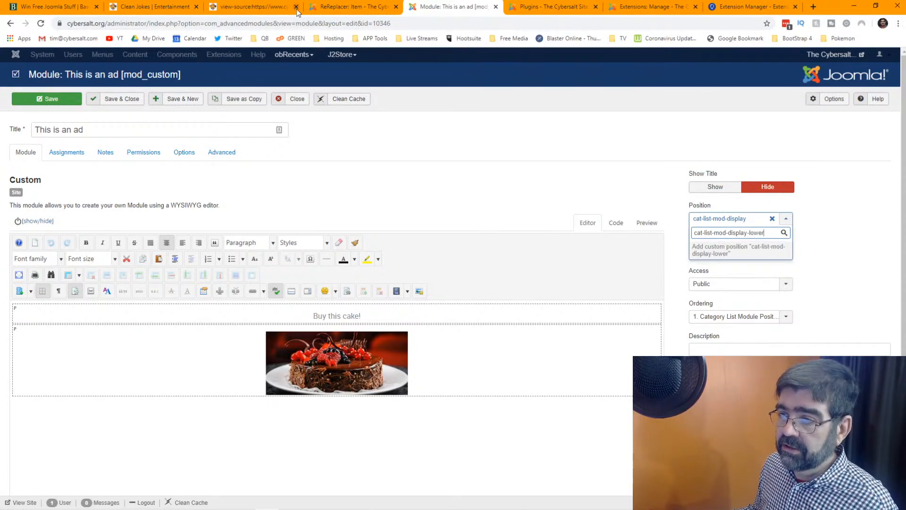
{"action": "left_click", "coordinate": [338, 9]}
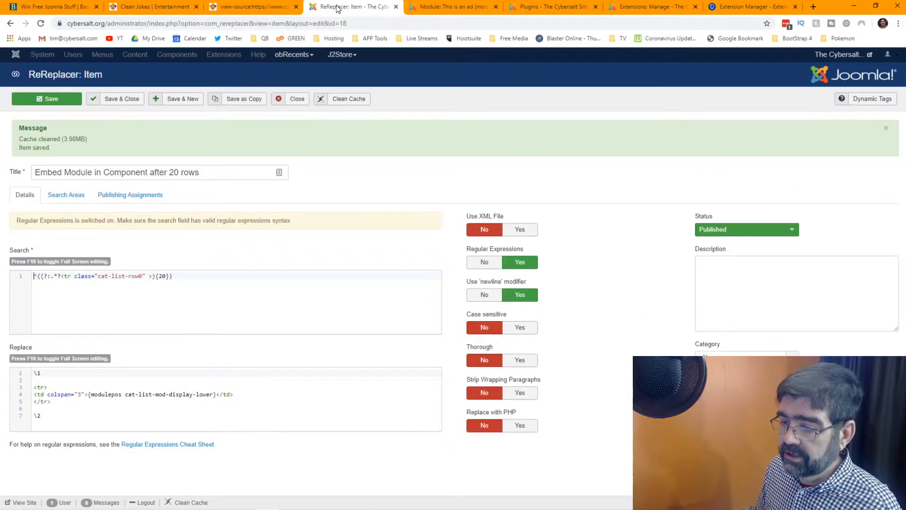
{"action": "left_click", "coordinate": [446, 7]}
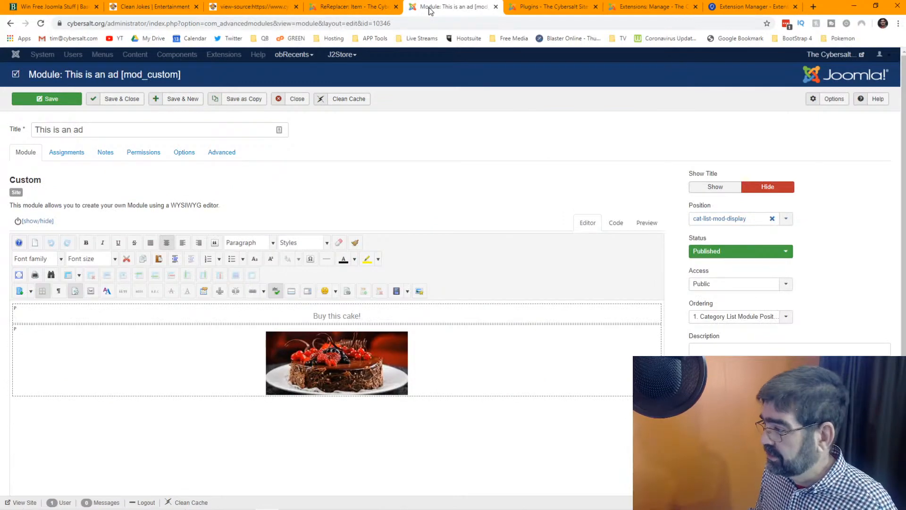
Step: Set the position of the "This is an ad" module to the custom position cat-list-mod-display-lower
{"action": "left_click", "coordinate": [745, 220]}
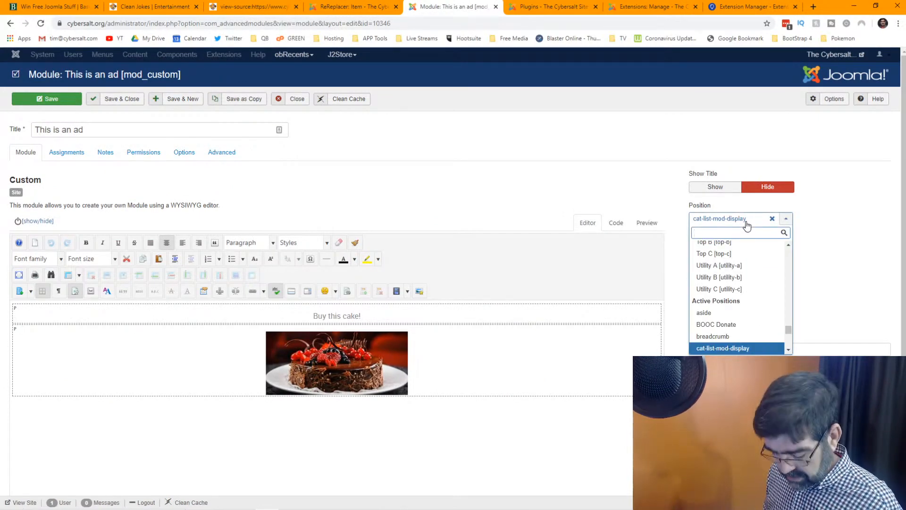
{"action": "key", "text": "super+v"}
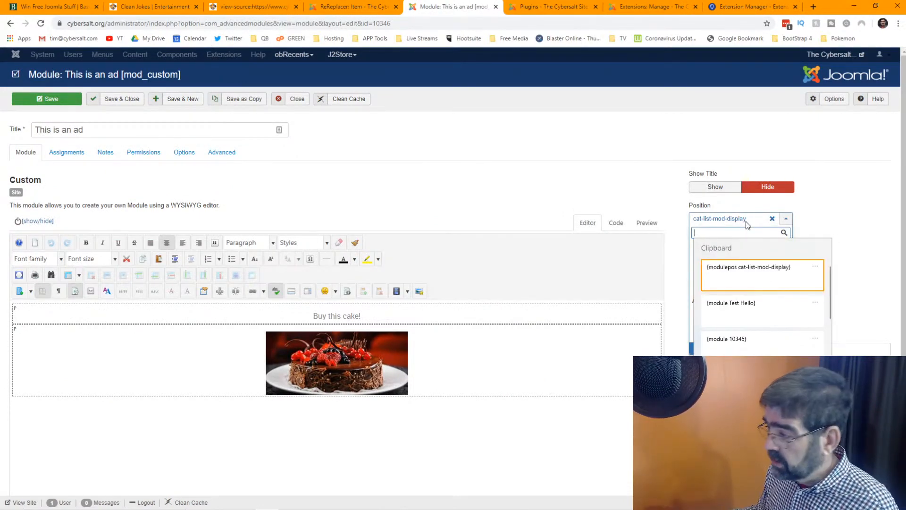
{"action": "left_click", "coordinate": [773, 278]}
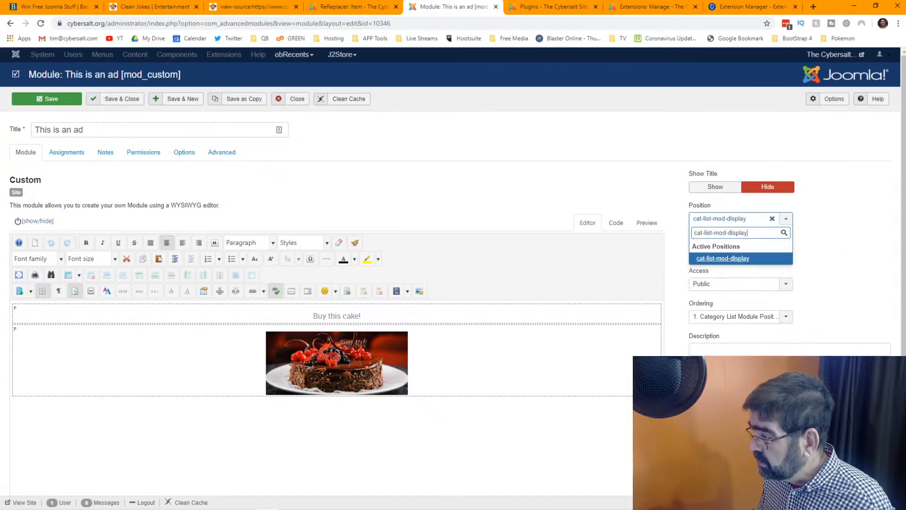
Step: Assign the "This is an ad" module to the new position cat-list-mod-display-lower and save it
{"action": "type", "text": "-lower"}
{"action": "key", "text": "Return"}
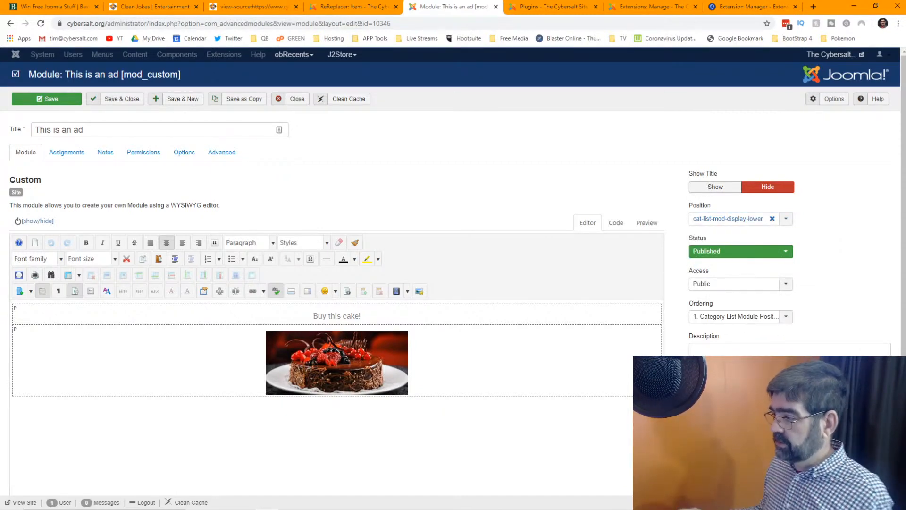
{"action": "left_click", "coordinate": [48, 99]}
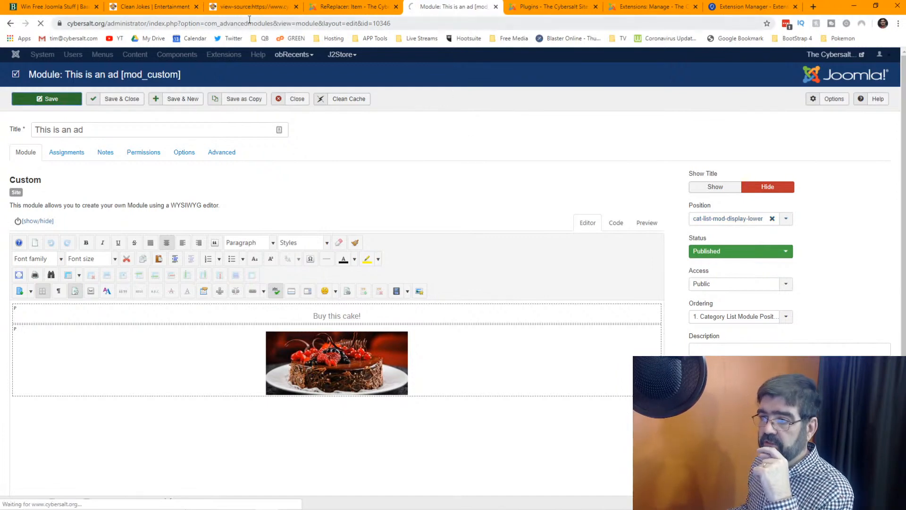
Step: Reload the Clean Jokes page and check where the cake ad and the sign-up module appear in the joke list
{"action": "left_click", "coordinate": [152, 8]}
{"action": "scroll", "coordinate": [378, 198], "scroll_direction": "up", "scroll_amount": 14}
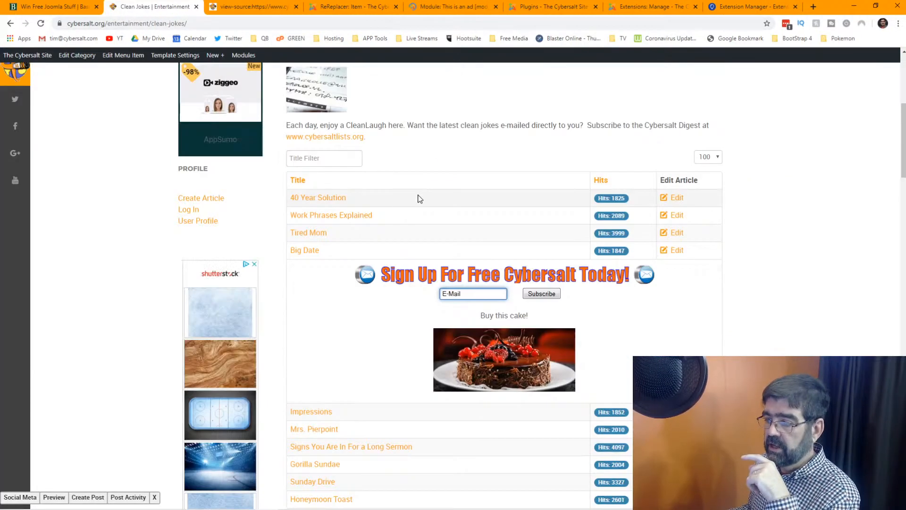
{"action": "scroll", "coordinate": [420, 199], "scroll_direction": "down", "scroll_amount": 1}
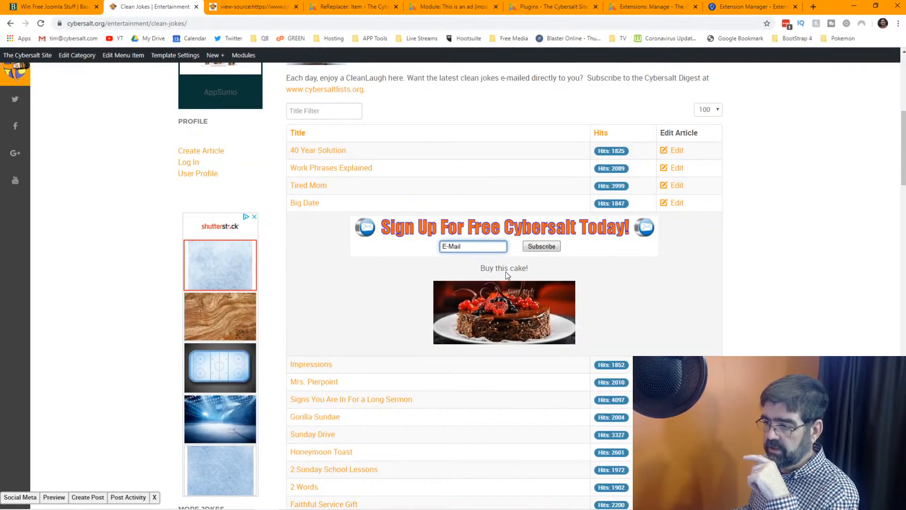
{"action": "scroll", "coordinate": [494, 228], "scroll_direction": "down", "scroll_amount": 8}
{"action": "scroll", "coordinate": [494, 228], "scroll_direction": "down", "scroll_amount": 7}
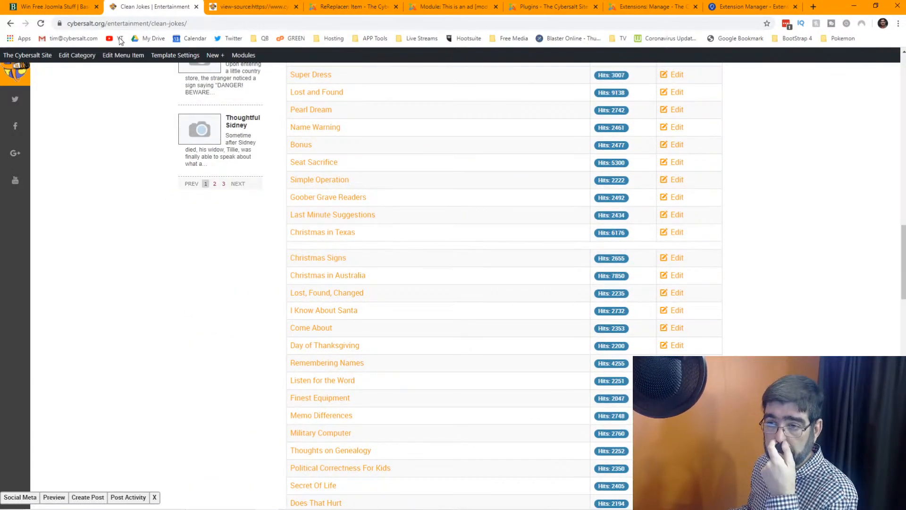
{"action": "left_click", "coordinate": [40, 23]}
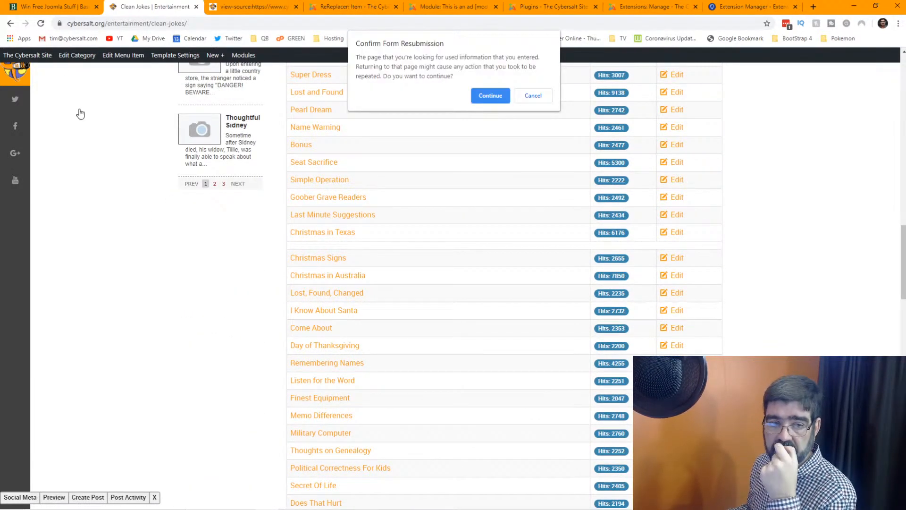
{"action": "left_click", "coordinate": [500, 100]}
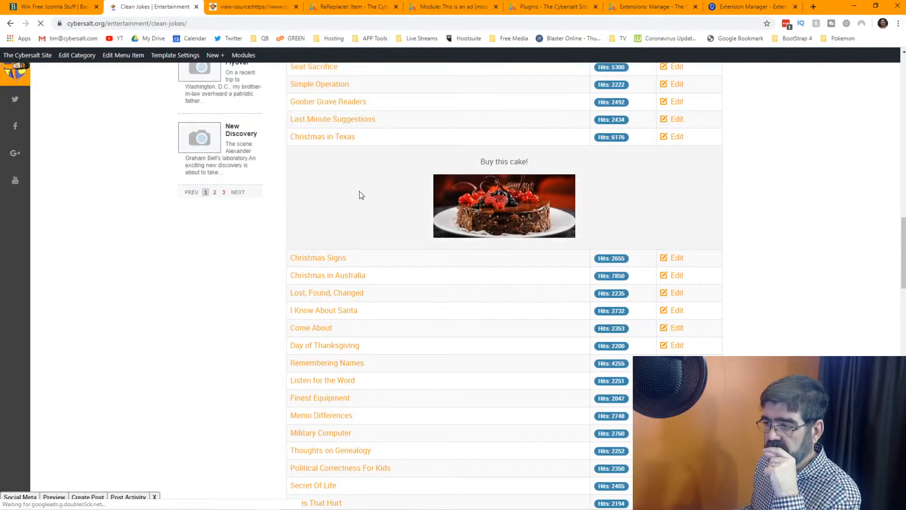
{"action": "scroll", "coordinate": [363, 193], "scroll_direction": "up", "scroll_amount": 15}
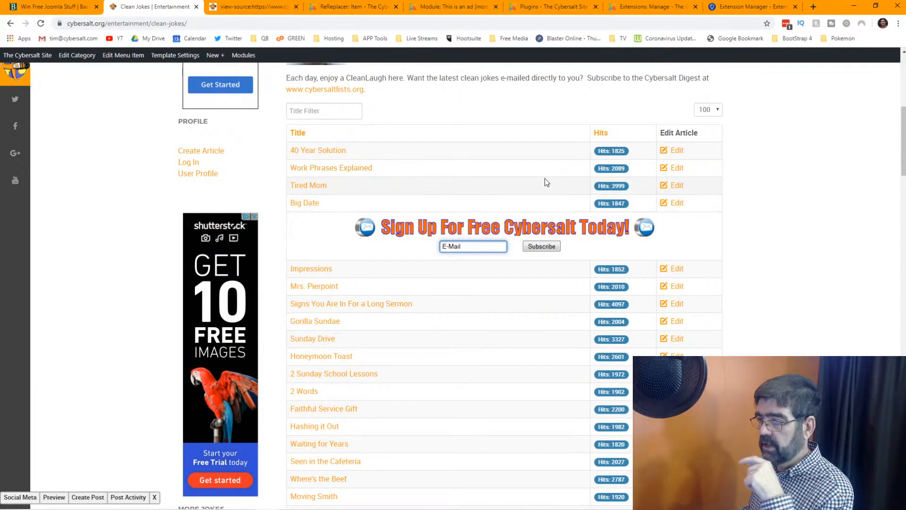
{"action": "scroll", "coordinate": [472, 227], "scroll_direction": "down", "scroll_amount": 1}
{"action": "scroll", "coordinate": [472, 210], "scroll_direction": "down", "scroll_amount": 9}
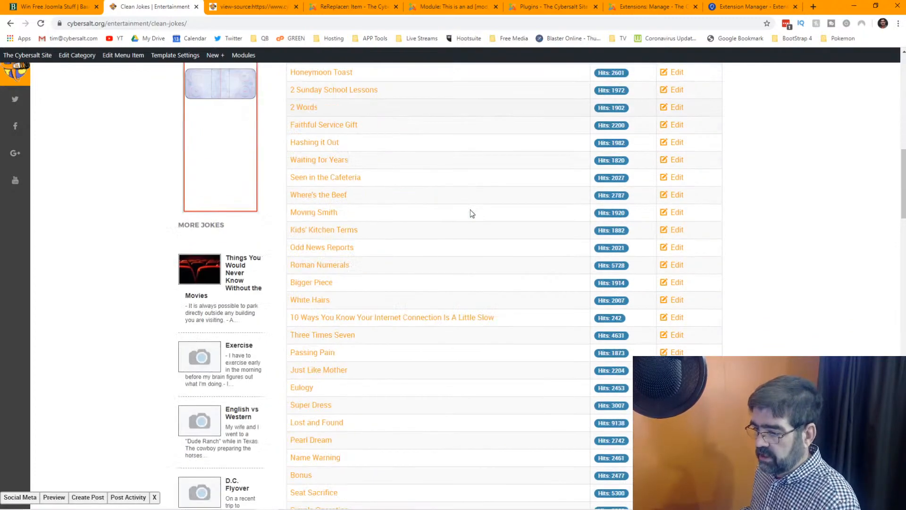
{"action": "scroll", "coordinate": [471, 209], "scroll_direction": "down", "scroll_amount": 5}
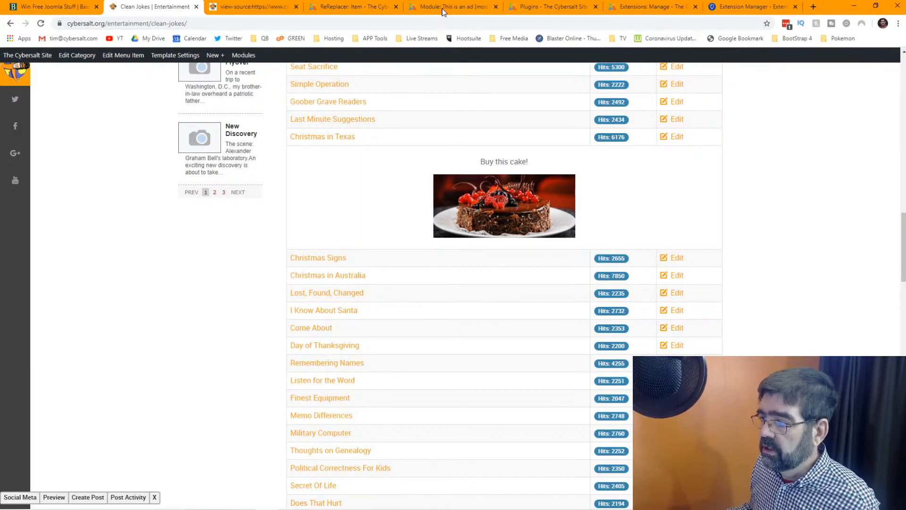
Step: Close the ad module and filter the module list by the position cat-list-mod-display-lower
{"action": "left_click", "coordinate": [444, 10]}
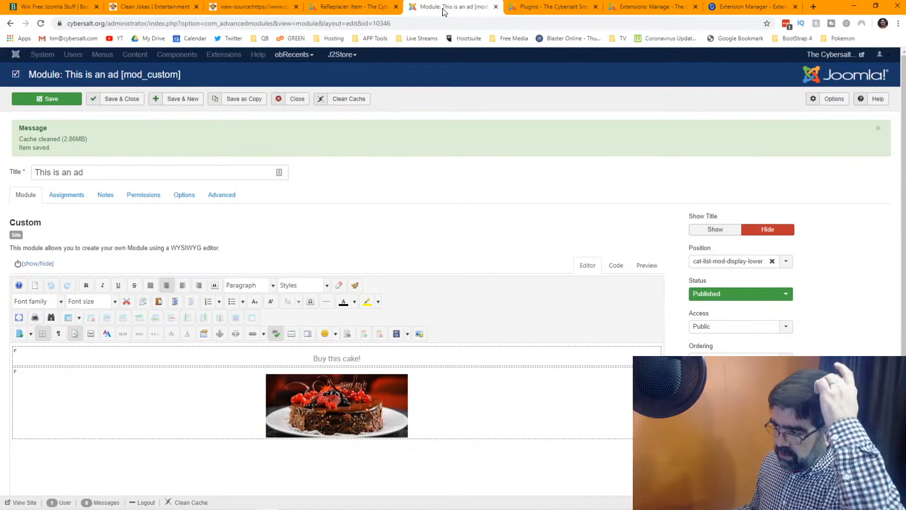
{"action": "left_click", "coordinate": [297, 99]}
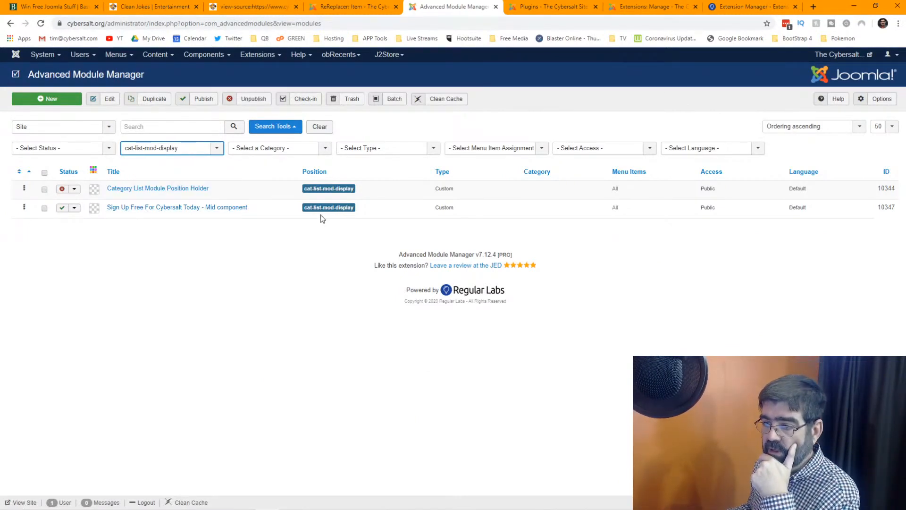
{"action": "left_click", "coordinate": [213, 154]}
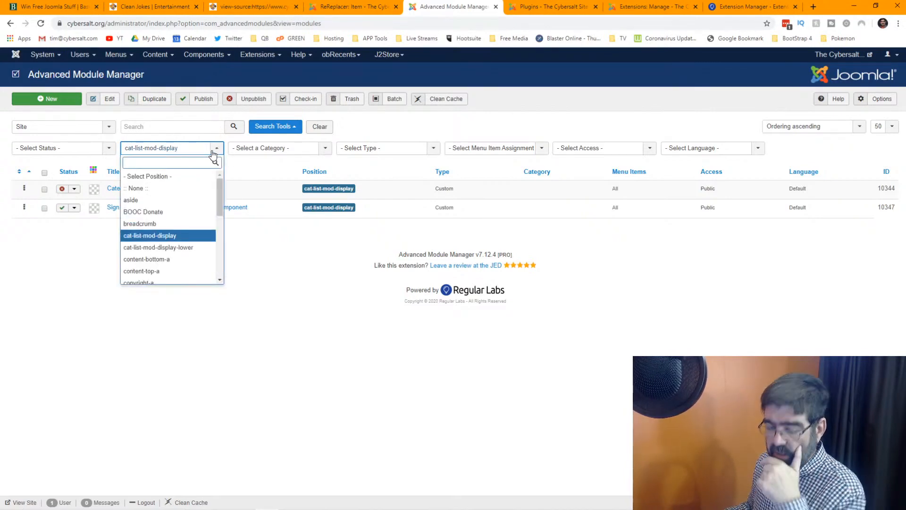
{"action": "type", "text": "dis"}
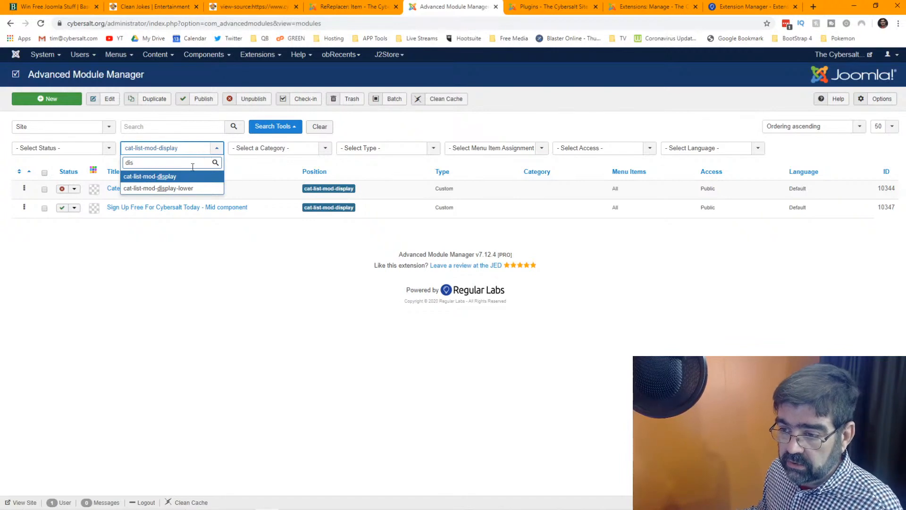
{"action": "left_click", "coordinate": [186, 189]}
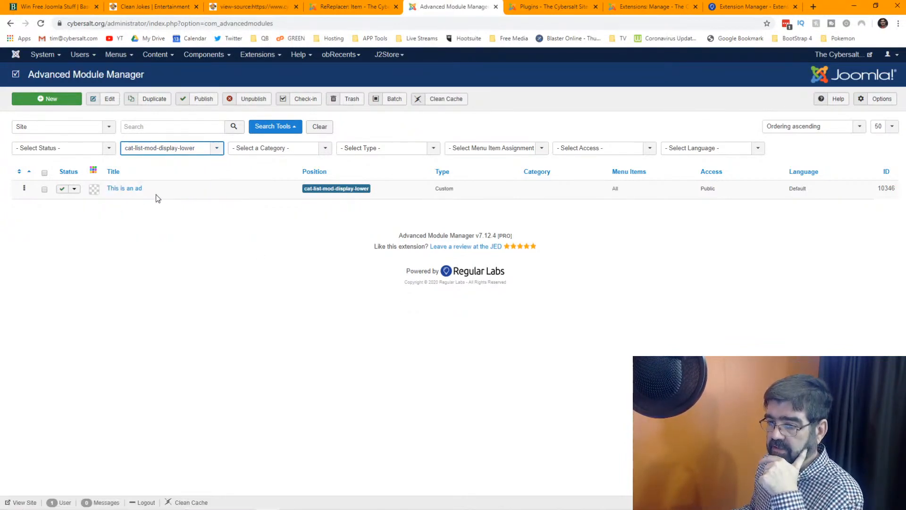
Step: Move the "This is an ad" module to the position cat-list-mod-display, save it and close it
{"action": "left_click", "coordinate": [128, 189]}
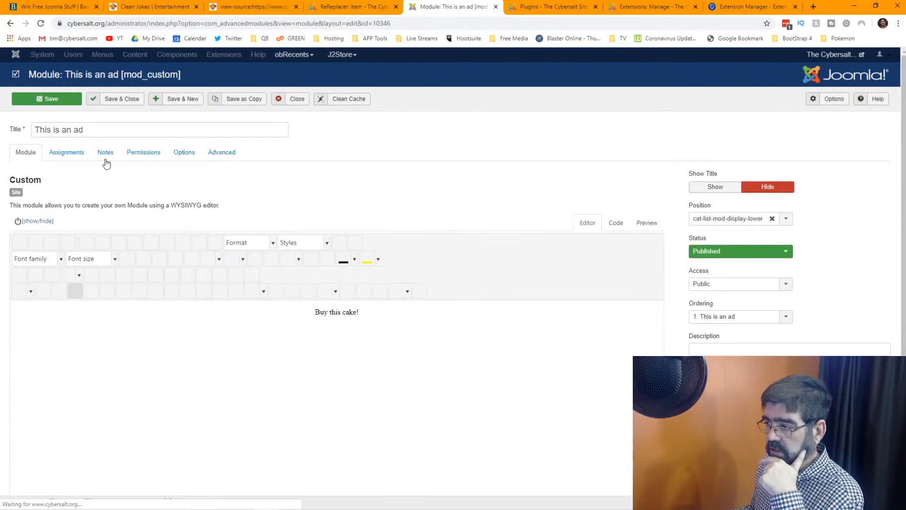
{"action": "left_click", "coordinate": [702, 219]}
{"action": "type", "text": "dispa"}
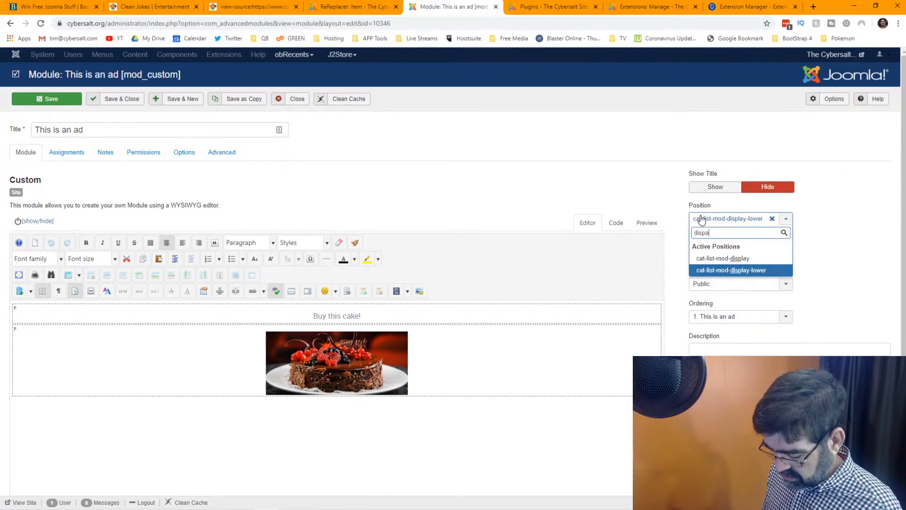
{"action": "type", "text": "ly"}
{"action": "key", "text": "BackSpace"}
{"action": "key", "text": "BackSpace"}
{"action": "key", "text": "BackSpace"}
{"action": "type", "text": "lay"}
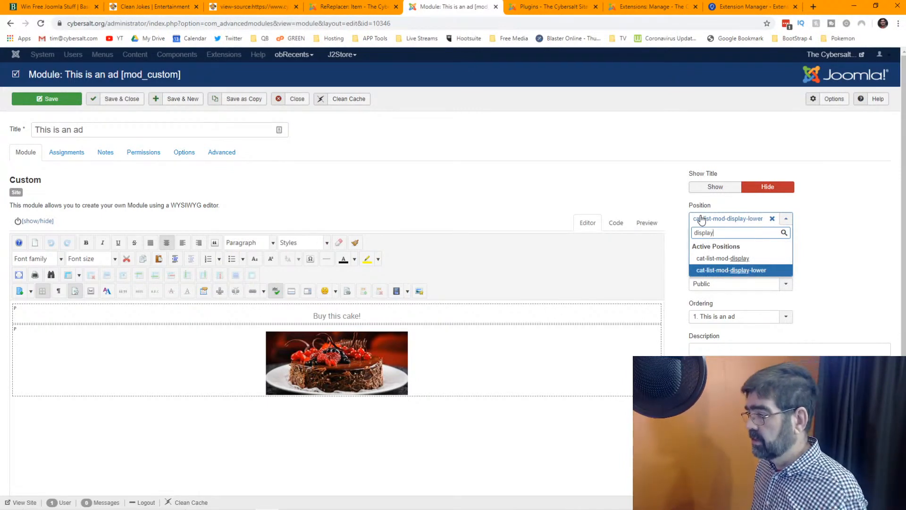
{"action": "left_click", "coordinate": [722, 258]}
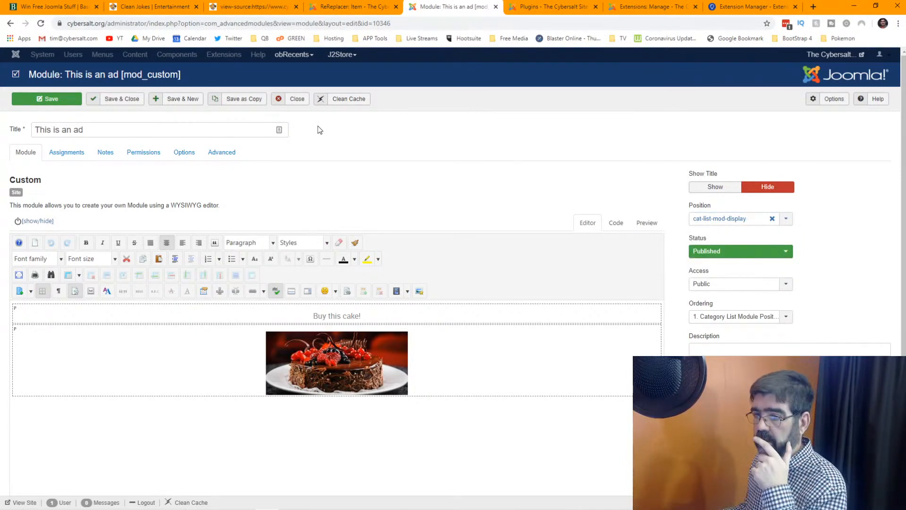
{"action": "left_click", "coordinate": [53, 105]}
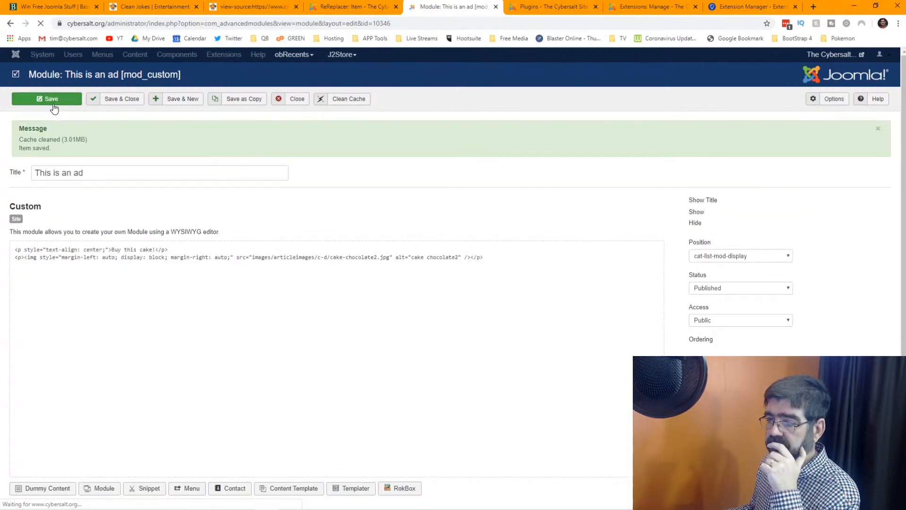
{"action": "left_click", "coordinate": [295, 100]}
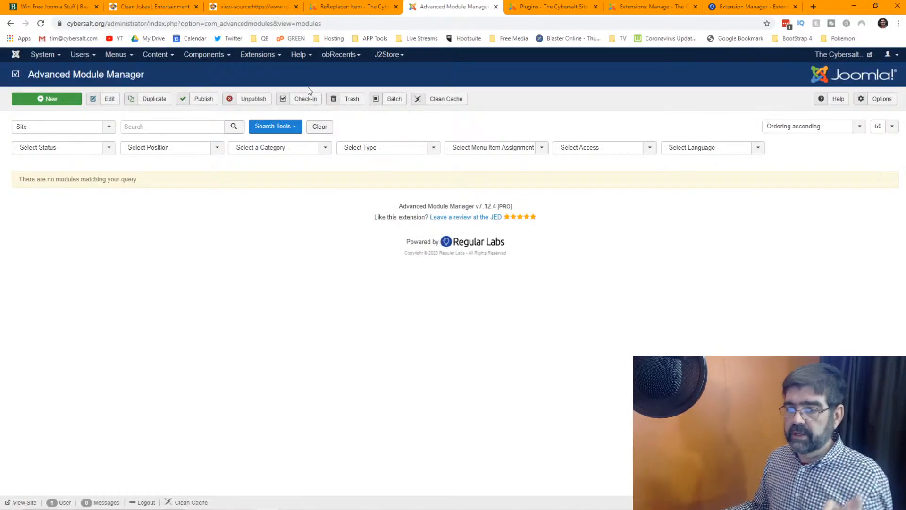
{"action": "left_click", "coordinate": [59, 102]}
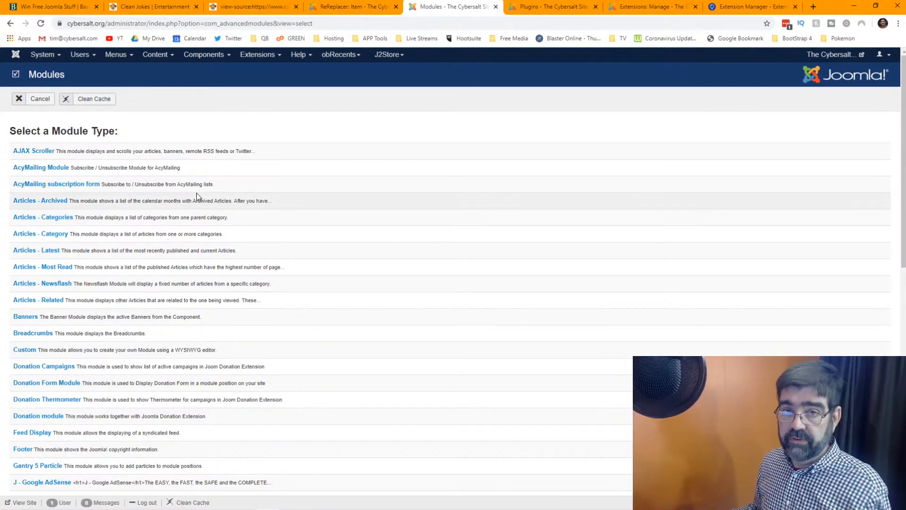
{"action": "scroll", "coordinate": [185, 189], "scroll_direction": "down", "scroll_amount": 1}
{"action": "scroll", "coordinate": [185, 189], "scroll_direction": "down", "scroll_amount": 1}
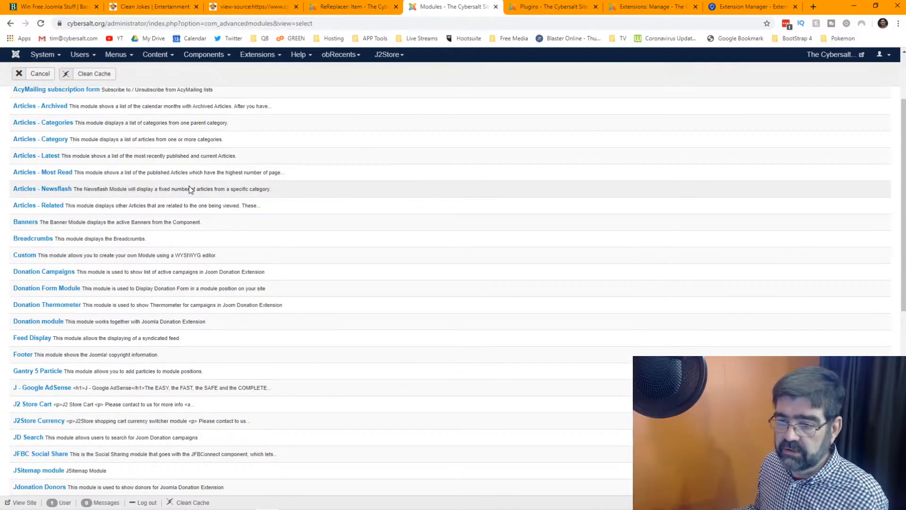
{"action": "left_click", "coordinate": [32, 259]}
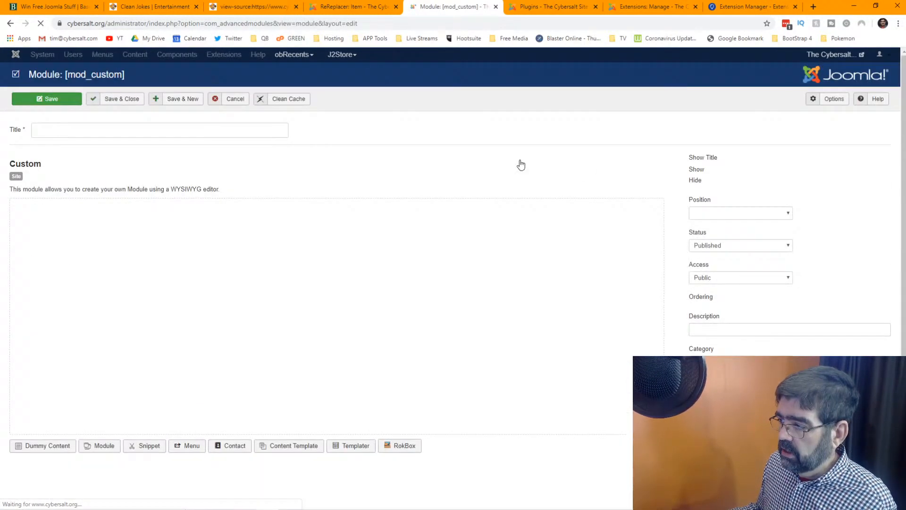
{"action": "left_click", "coordinate": [720, 221]}
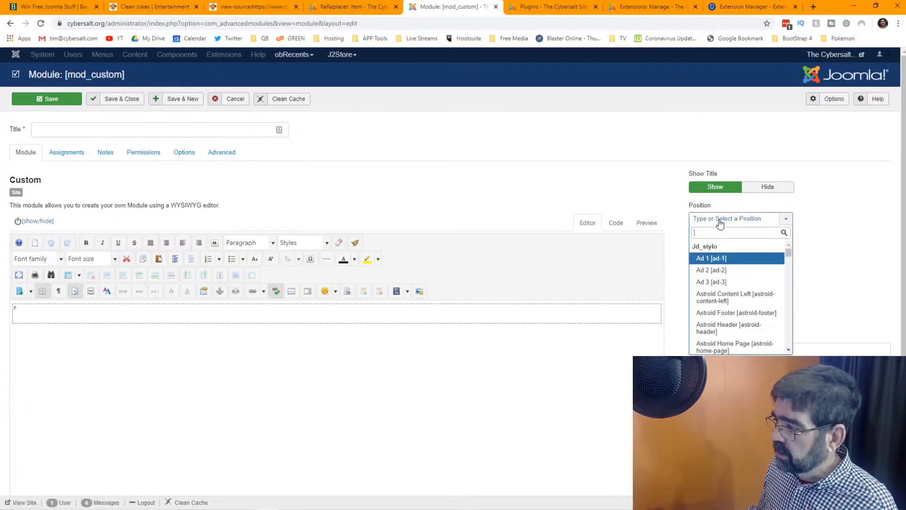
{"action": "type", "text": "display"}
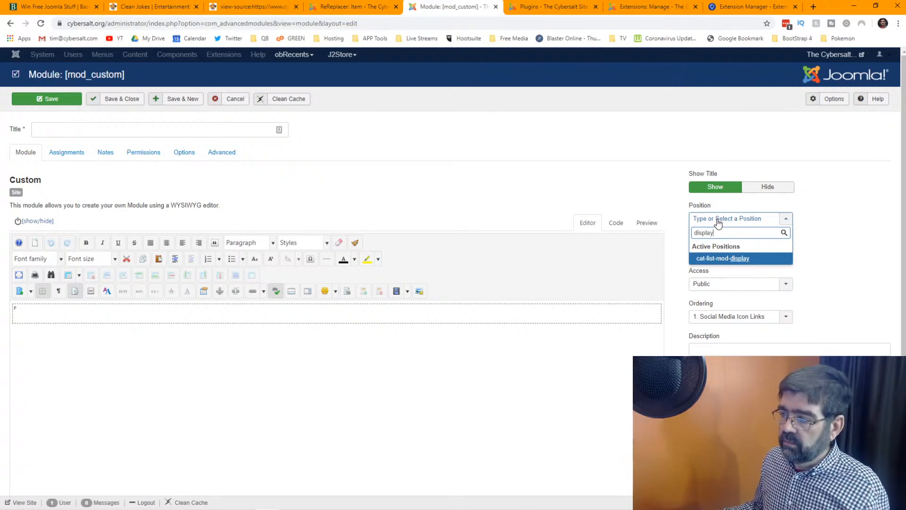
{"action": "left_click", "coordinate": [240, 103]}
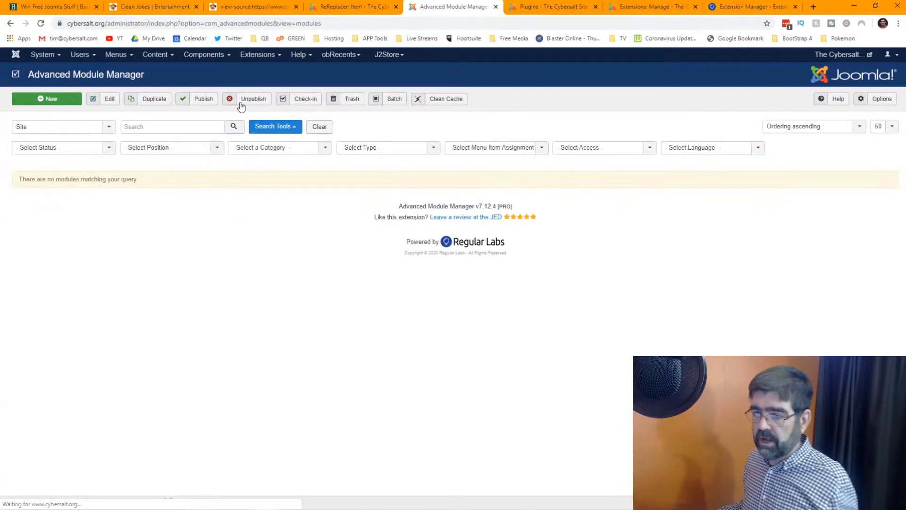
Step: Filter the module list by the position cat-list-mod-display
{"action": "left_click", "coordinate": [186, 151]}
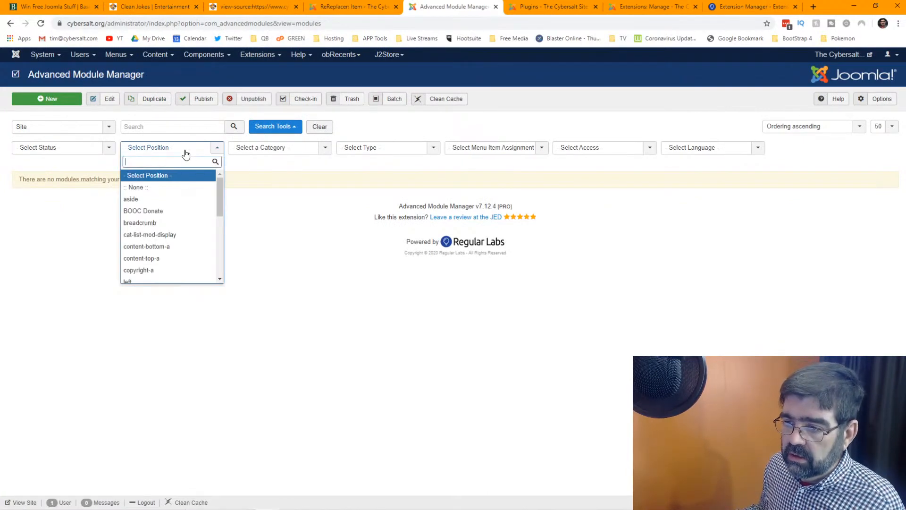
{"action": "type", "text": "dispaly"}
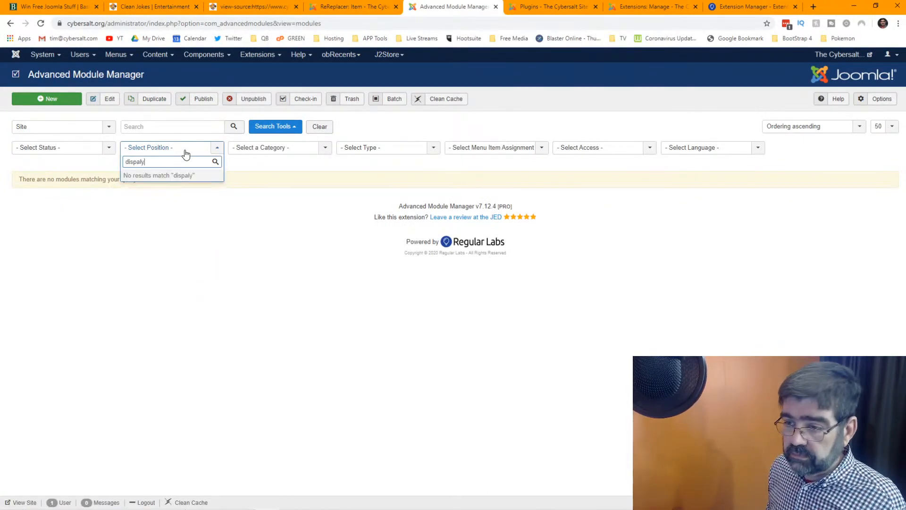
{"action": "key", "text": "BackSpace"}
{"action": "key", "text": "BackSpace"}
{"action": "key", "text": "BackSpace"}
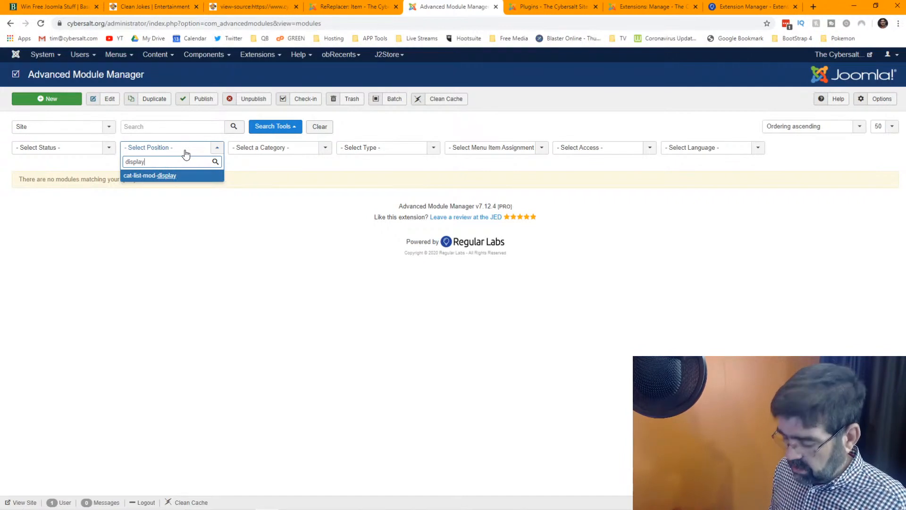
{"action": "type", "text": "lay"}
{"action": "key", "text": "Return"}
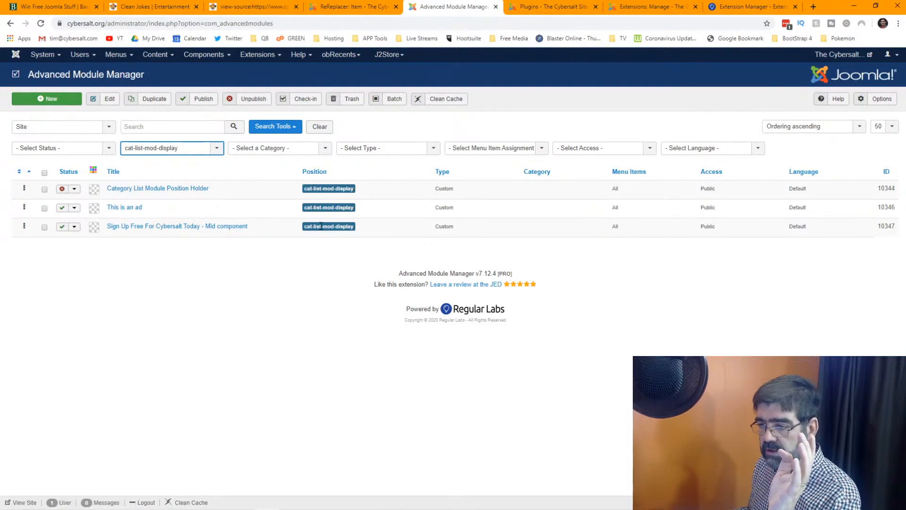
Step: Copy the position name cat-list-mod-display-lower from the replacement code of the ReReplacer item "Embed Module in Component after 20 rows"
{"action": "left_click", "coordinate": [337, 9]}
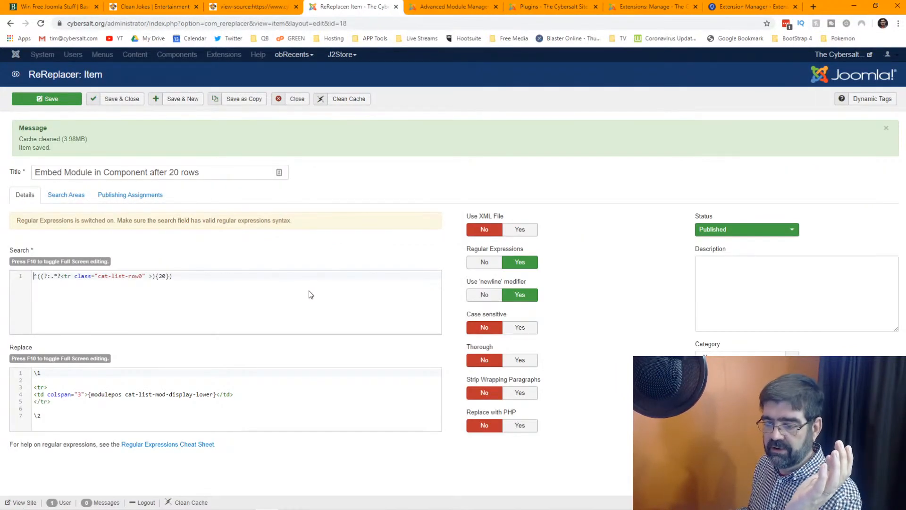
{"action": "left_click_drag", "start_coordinate": [126, 394], "coordinate": [211, 398]}
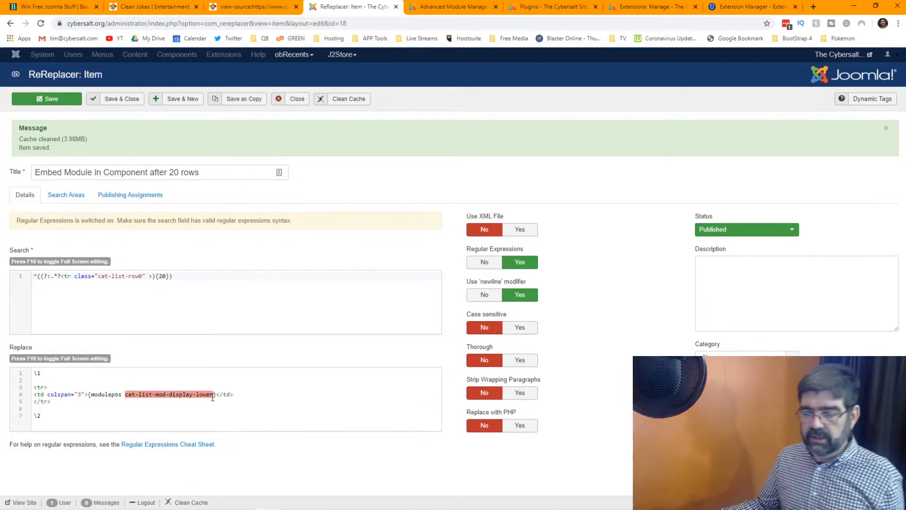
{"action": "double_click", "coordinate": [201, 394]}
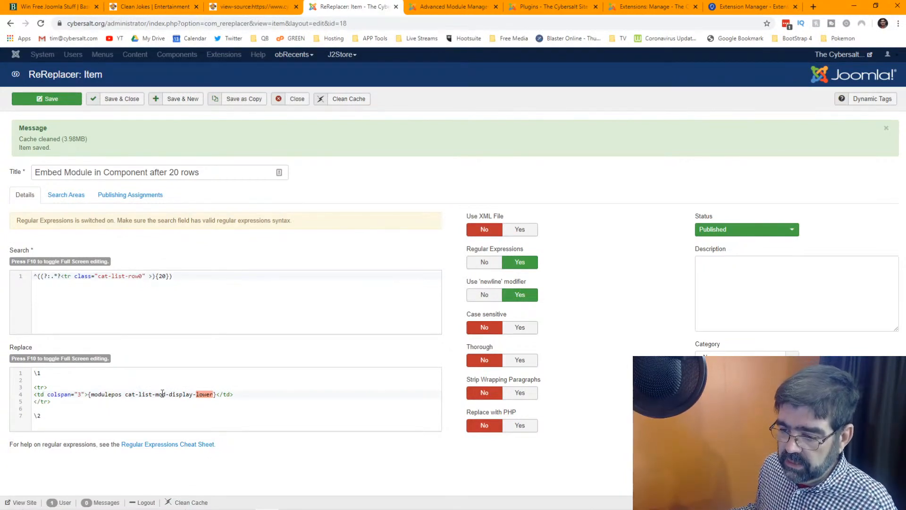
{"action": "left_click_drag", "start_coordinate": [125, 395], "coordinate": [213, 396]}
{"action": "key", "text": "ctrl+c"}
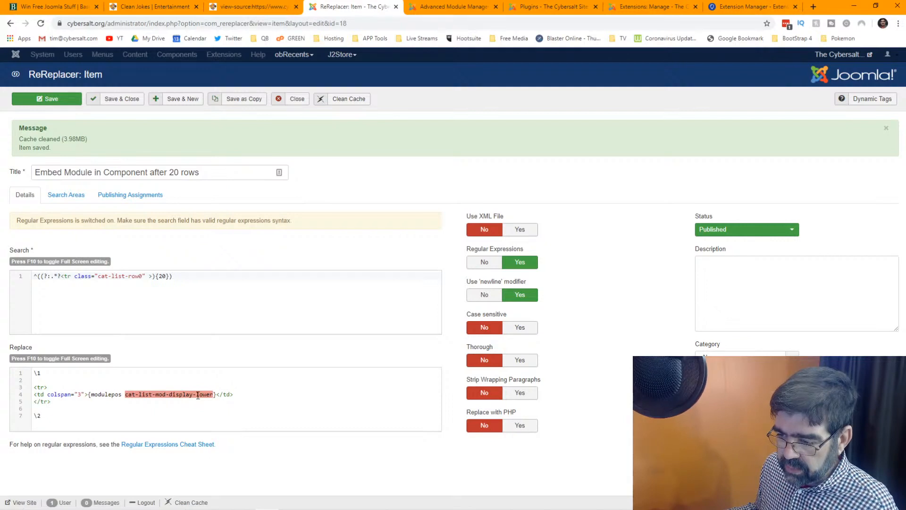
Step: Move the "This is an ad" module to the custom position cat-list-mod-display-lower, copied from the ReReplacer item, and save and close the module
{"action": "right_click", "coordinate": [198, 396]}
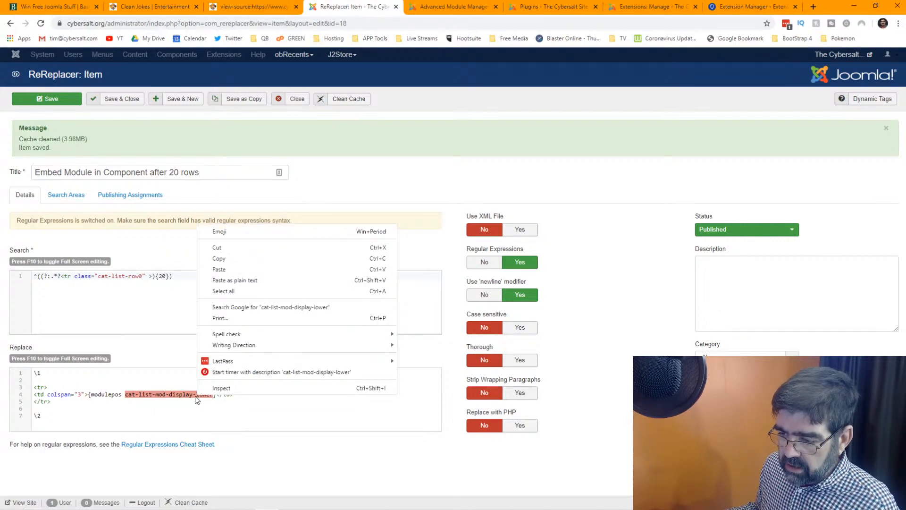
{"action": "left_click", "coordinate": [239, 259]}
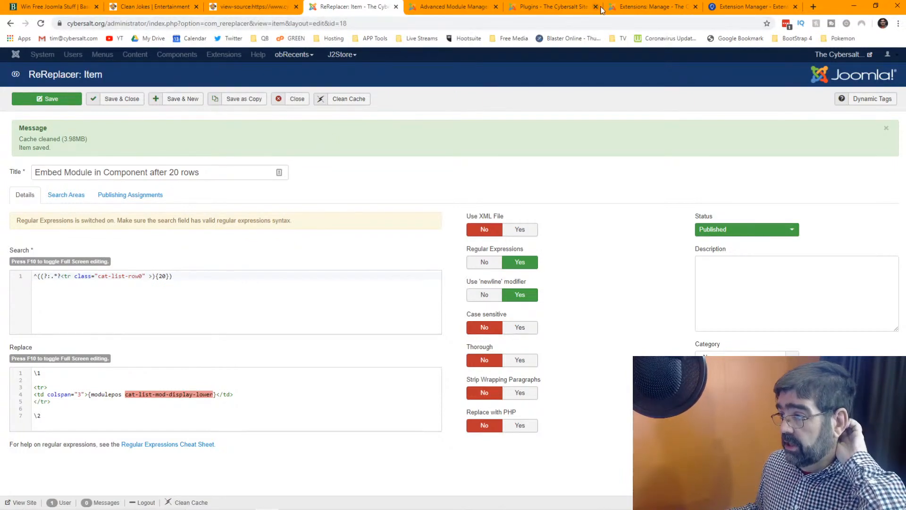
{"action": "left_click", "coordinate": [627, 9]}
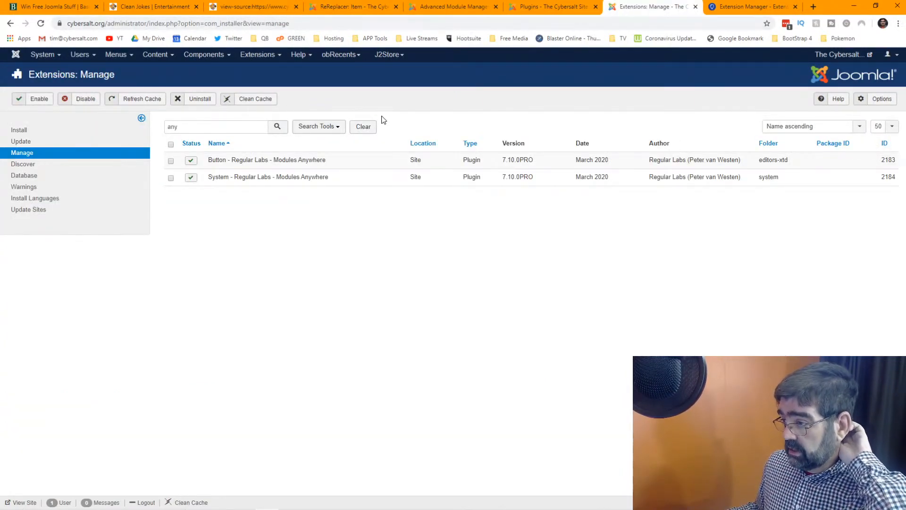
{"action": "left_click", "coordinate": [459, 8]}
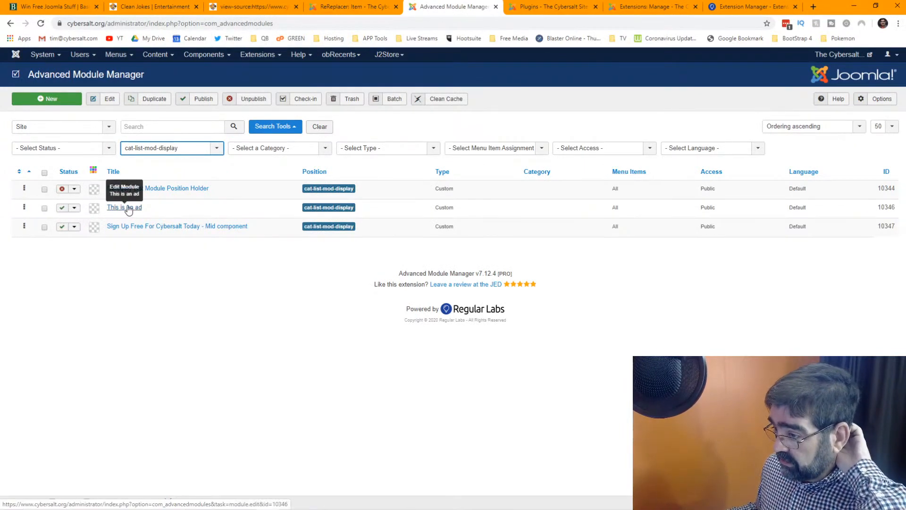
{"action": "left_click", "coordinate": [128, 208]}
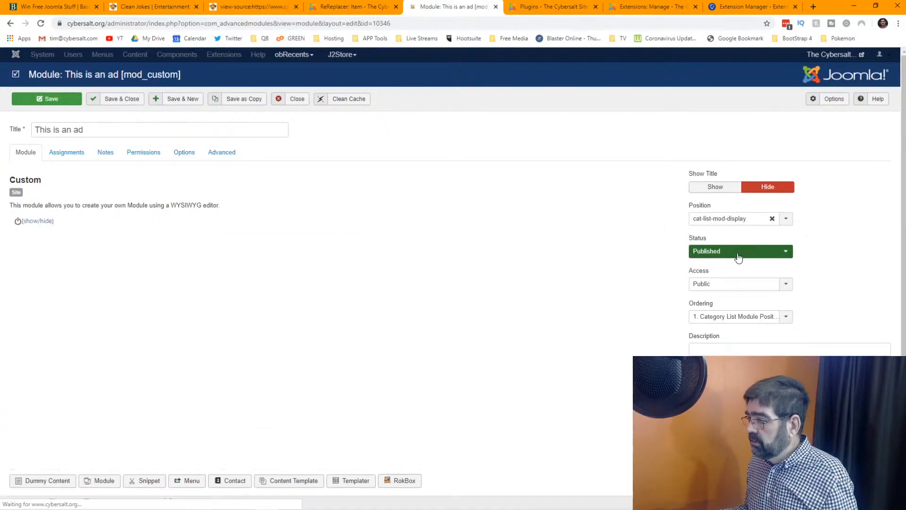
{"action": "left_click", "coordinate": [731, 224]}
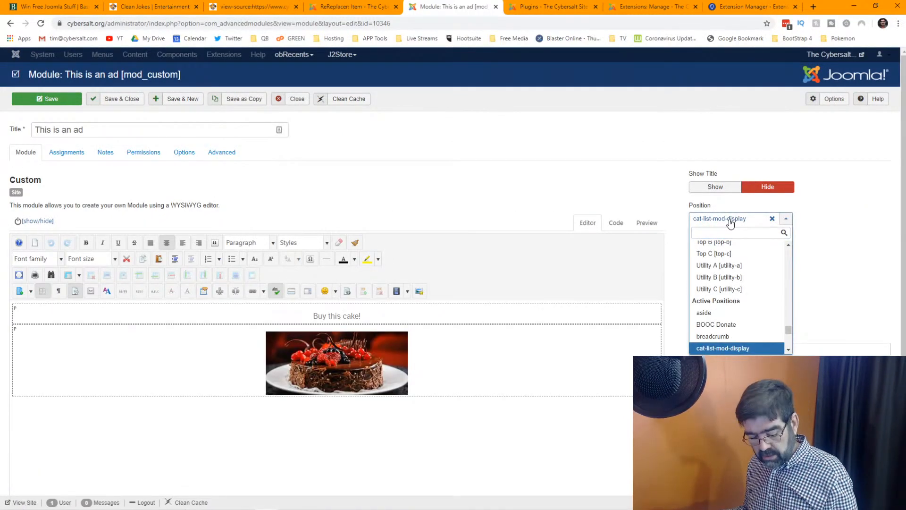
{"action": "key", "text": "ctrl+v"}
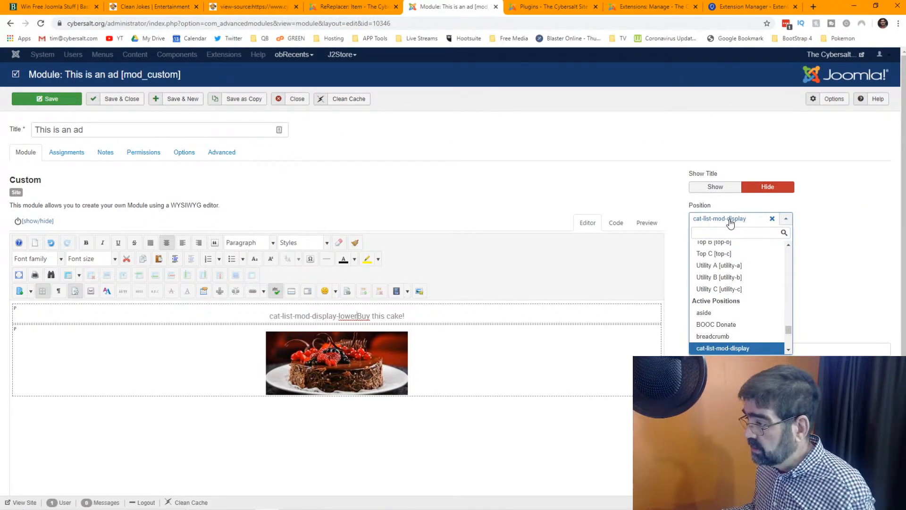
{"action": "key", "text": "ctrl+v"}
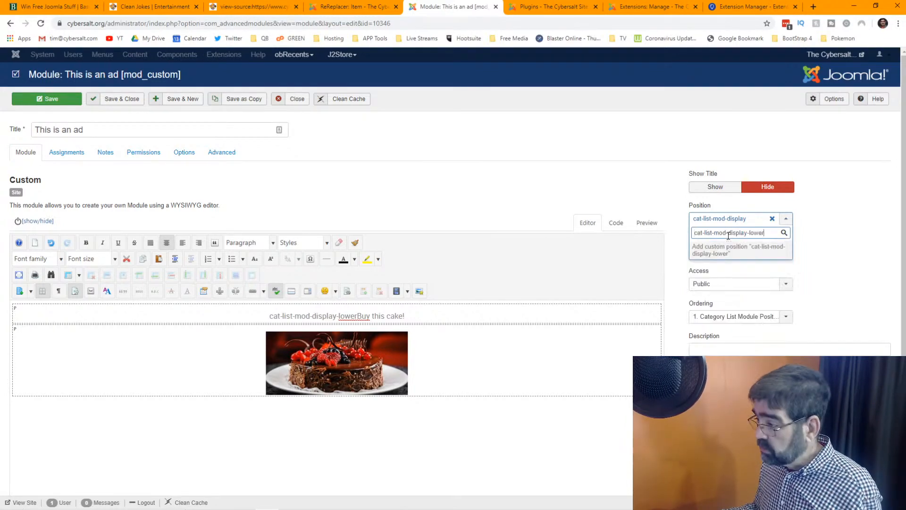
{"action": "key", "text": "Return"}
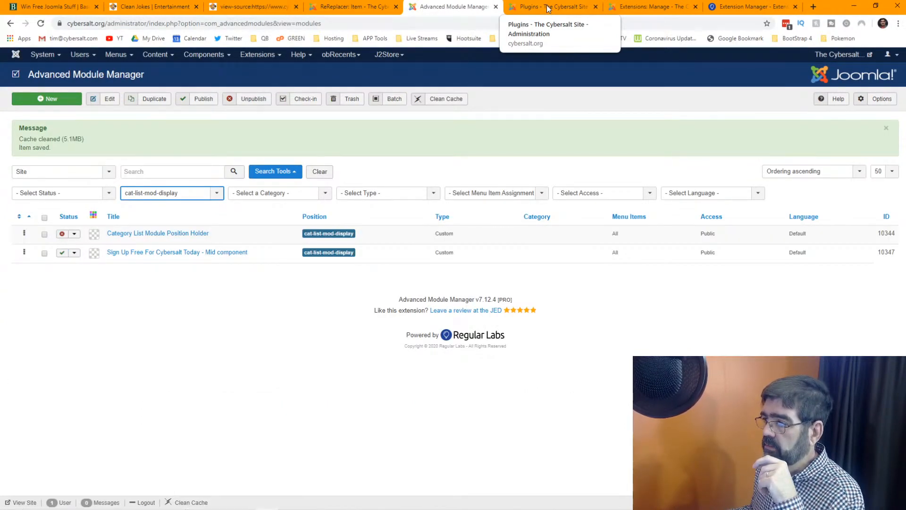
Step: Reload the Clean Jokes category page and check where the cake ad and sign-up modules appear between the rows
{"action": "left_click", "coordinate": [140, 7]}
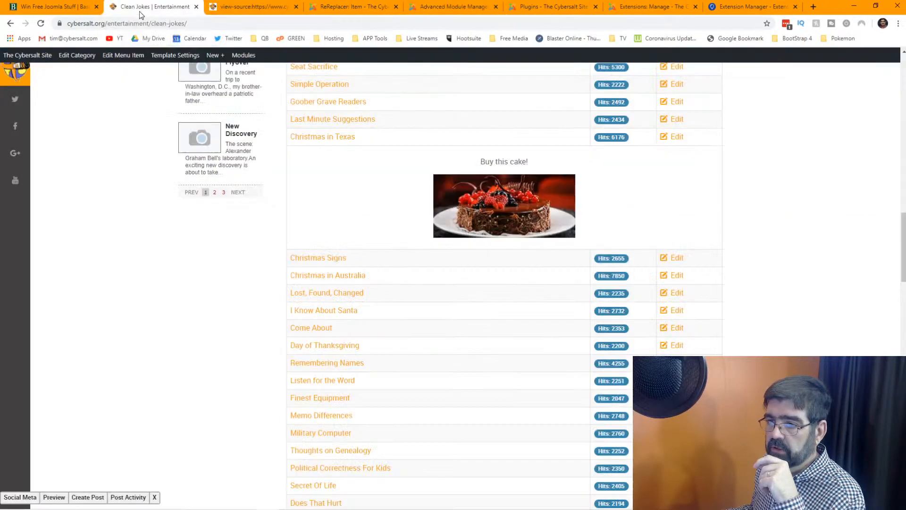
{"action": "left_click", "coordinate": [40, 24]}
{"action": "left_click", "coordinate": [491, 97]}
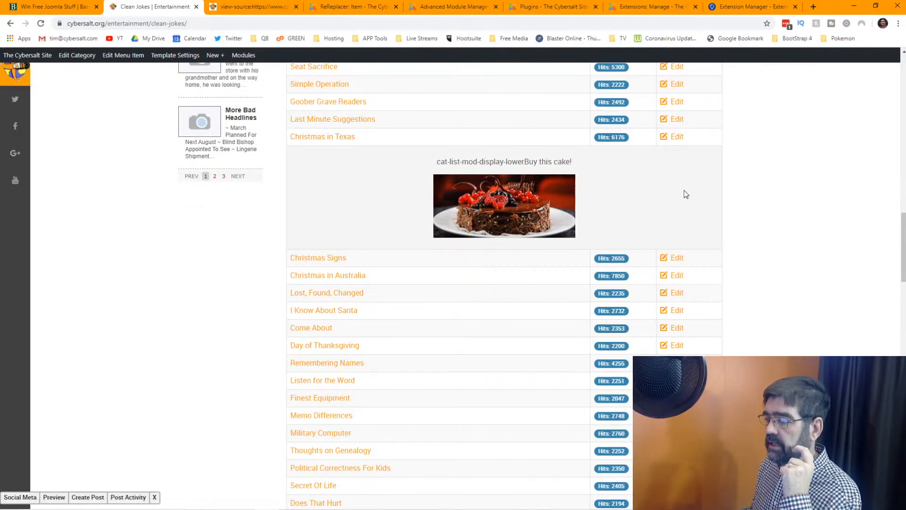
{"action": "scroll", "coordinate": [686, 193], "scroll_direction": "up", "scroll_amount": 20}
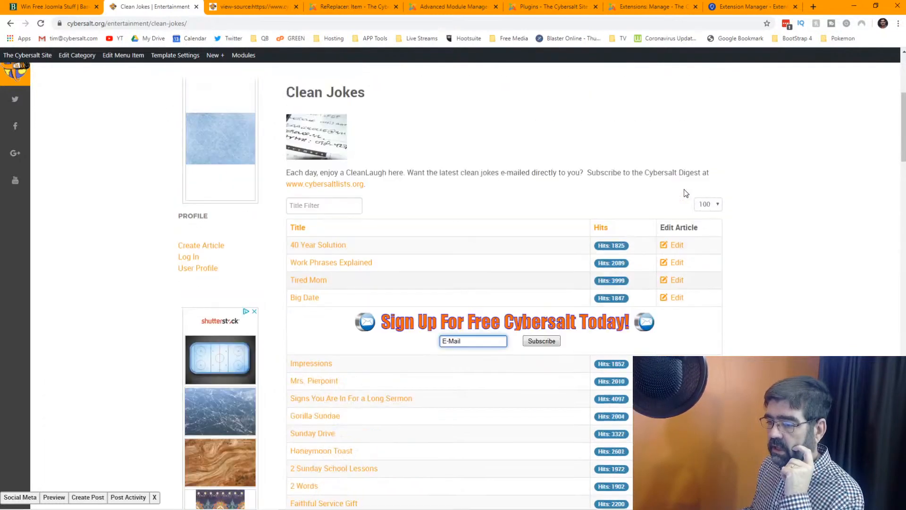
{"action": "scroll", "coordinate": [679, 192], "scroll_direction": "up", "scroll_amount": 2}
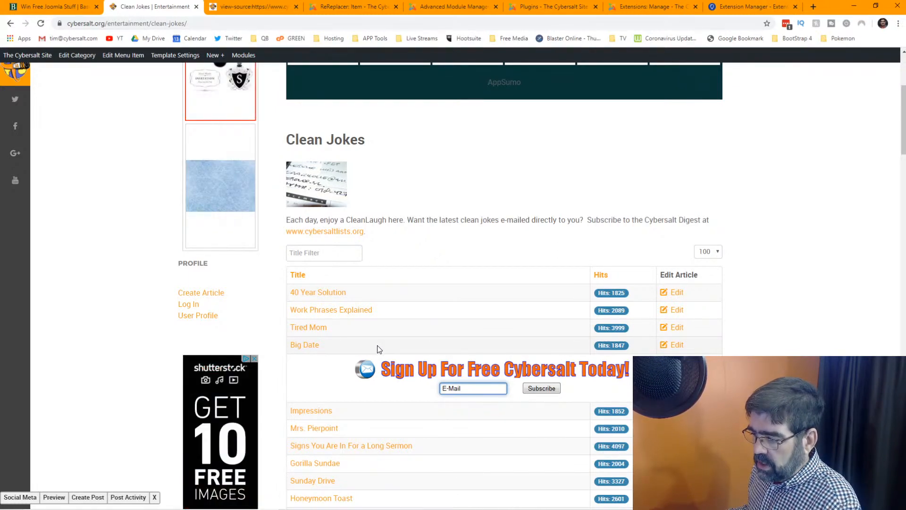
{"action": "scroll", "coordinate": [510, 359], "scroll_direction": "down", "scroll_amount": 2}
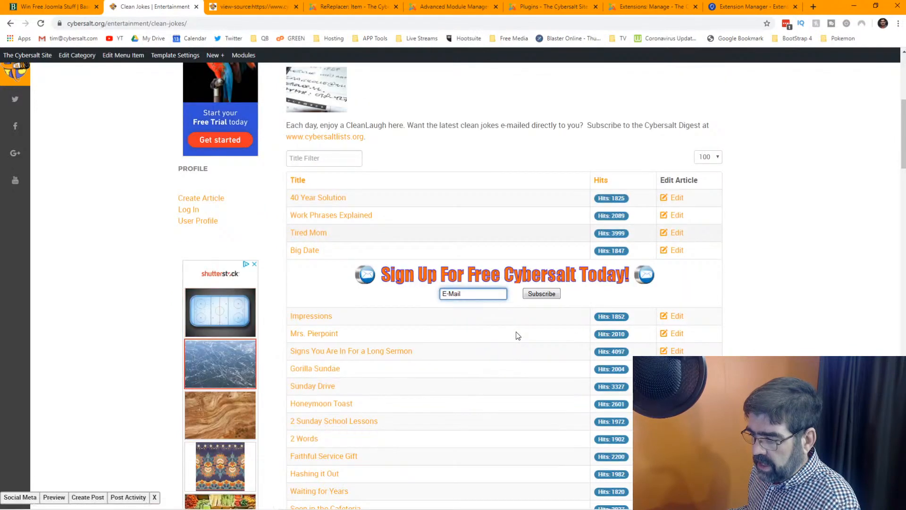
Step: Check the embedded modules on the Clean Jokes list with the display count set to 10 and to 5 articles
{"action": "left_click", "coordinate": [715, 160]}
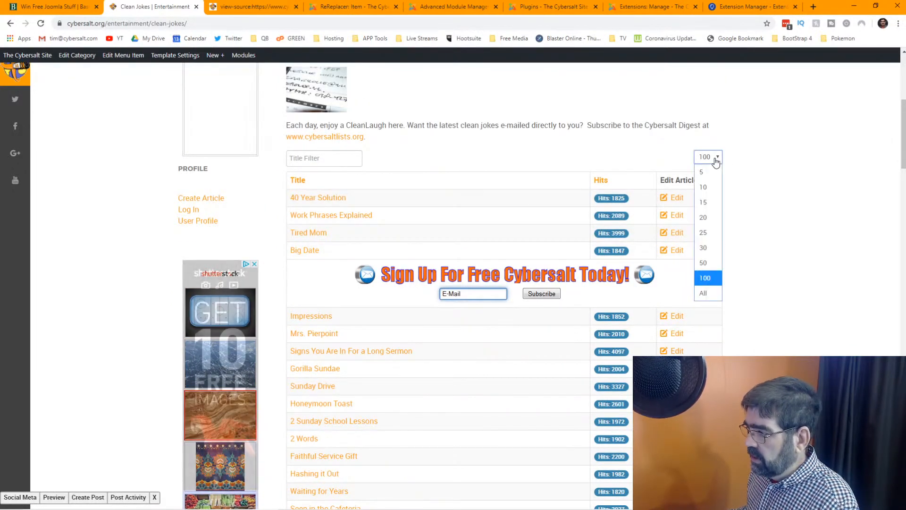
{"action": "left_click", "coordinate": [707, 186]}
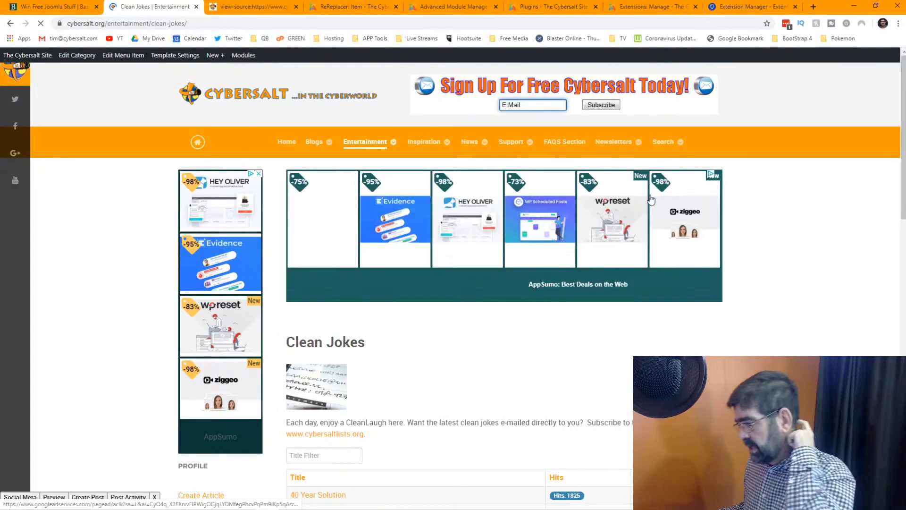
{"action": "scroll", "coordinate": [727, 238], "scroll_direction": "down", "scroll_amount": 7}
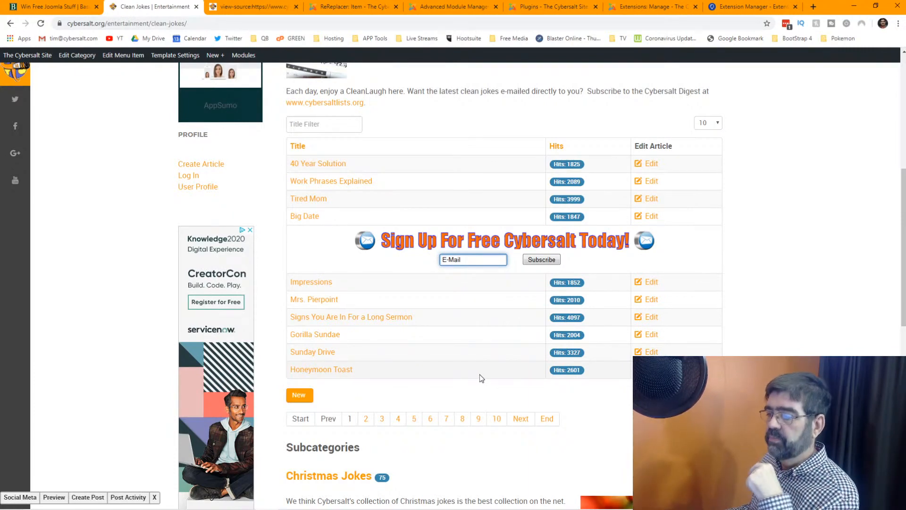
{"action": "scroll", "coordinate": [842, 297], "scroll_direction": "up", "scroll_amount": 5}
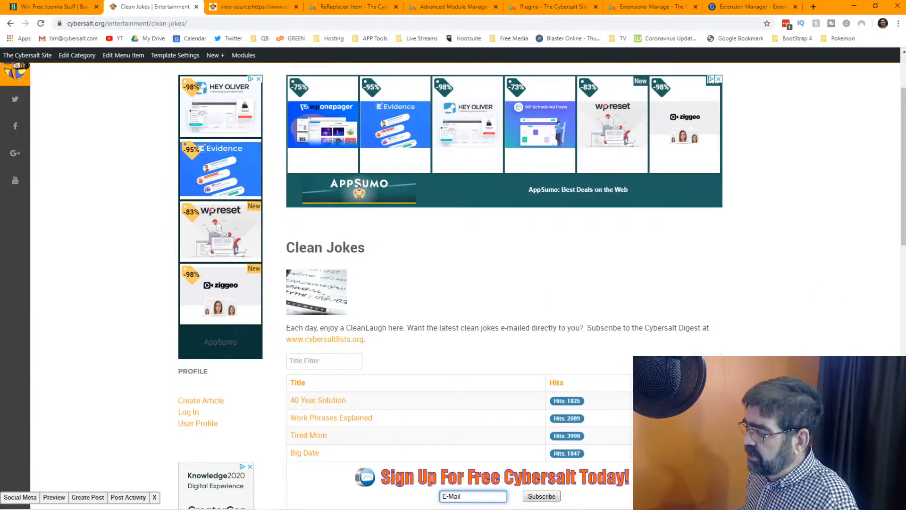
{"action": "key", "text": "F5"}
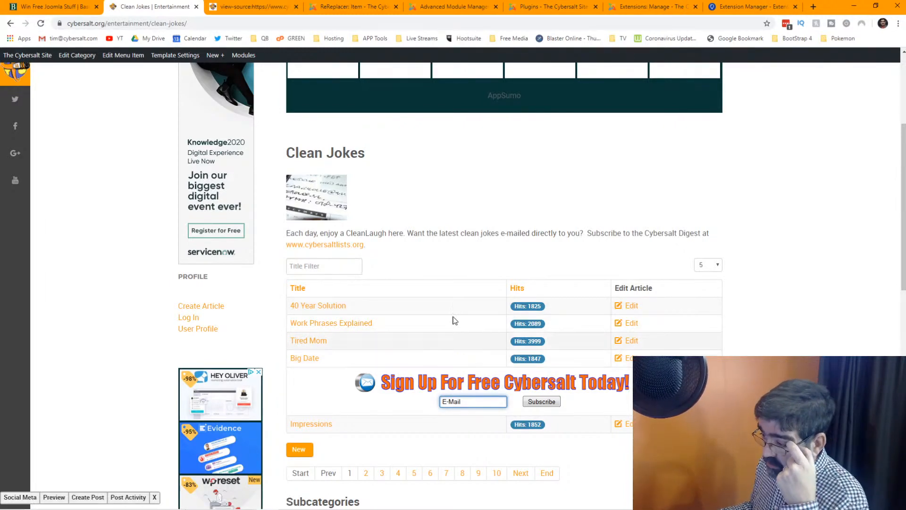
{"action": "scroll", "coordinate": [411, 392], "scroll_direction": "down", "scroll_amount": 2}
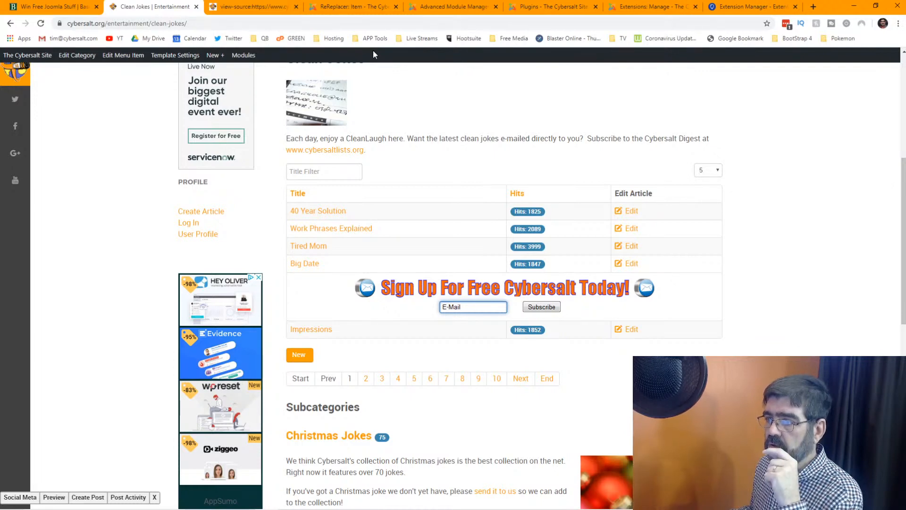
Step: Close the ReReplacer item and add the pattern ((?:.*?</p>){4}) after the row pattern on line 6 in Notepad++
{"action": "left_click", "coordinate": [346, 7]}
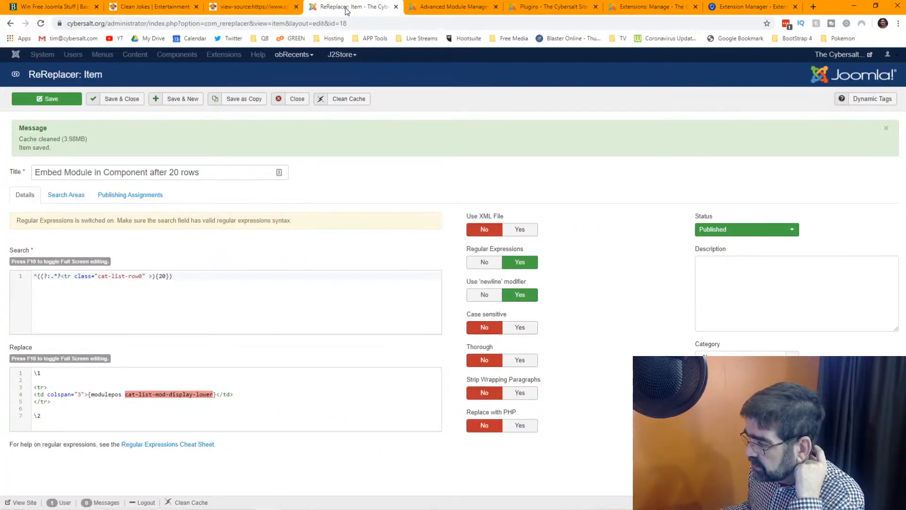
{"action": "left_click", "coordinate": [297, 99]}
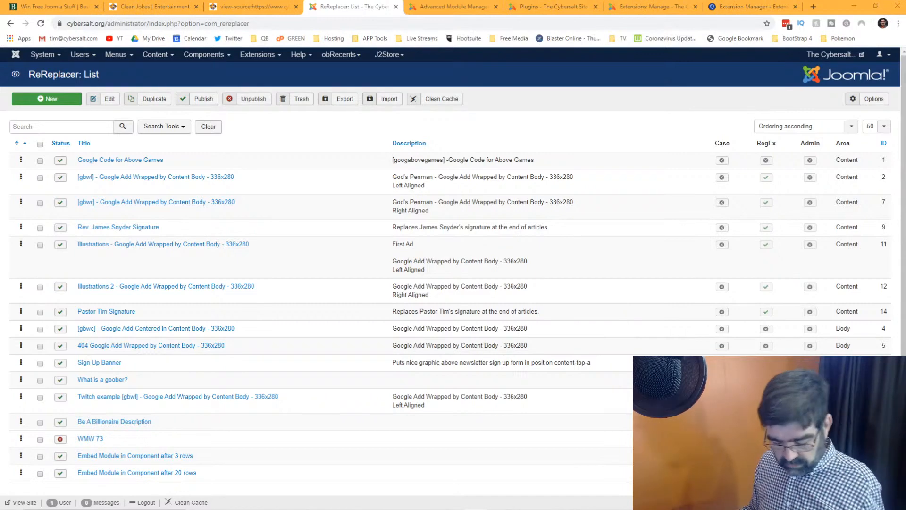
{"action": "left_click_drag", "start_coordinate": [314, 101], "coordinate": [316, 41]}
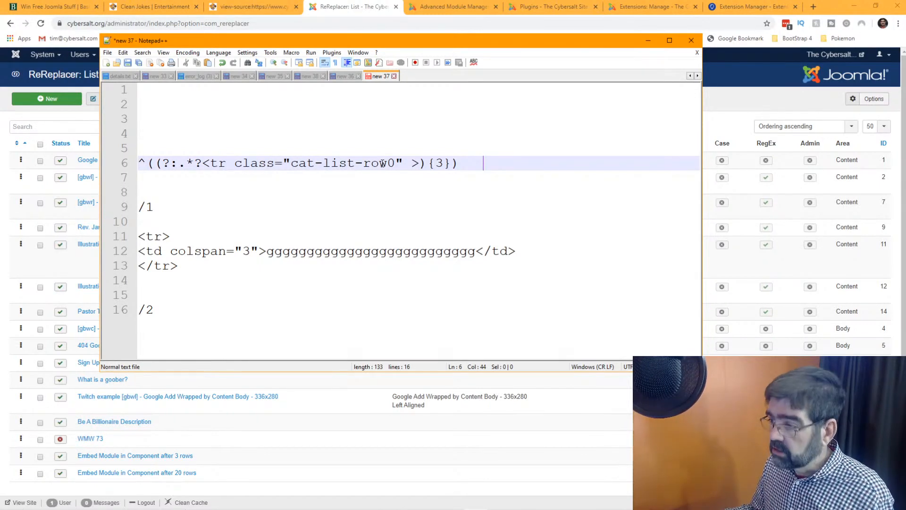
{"action": "type", "text": "((?:.*?</p>){4})"}
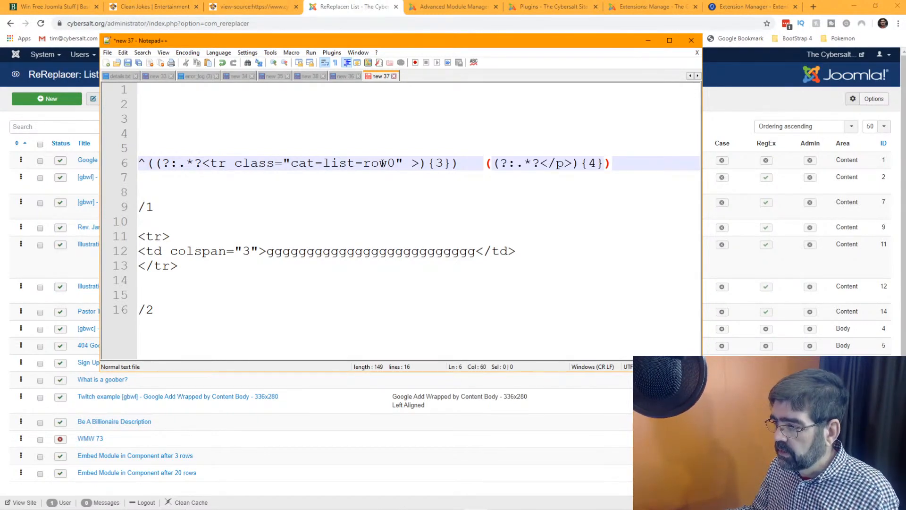
{"action": "left_click", "coordinate": [653, 173]}
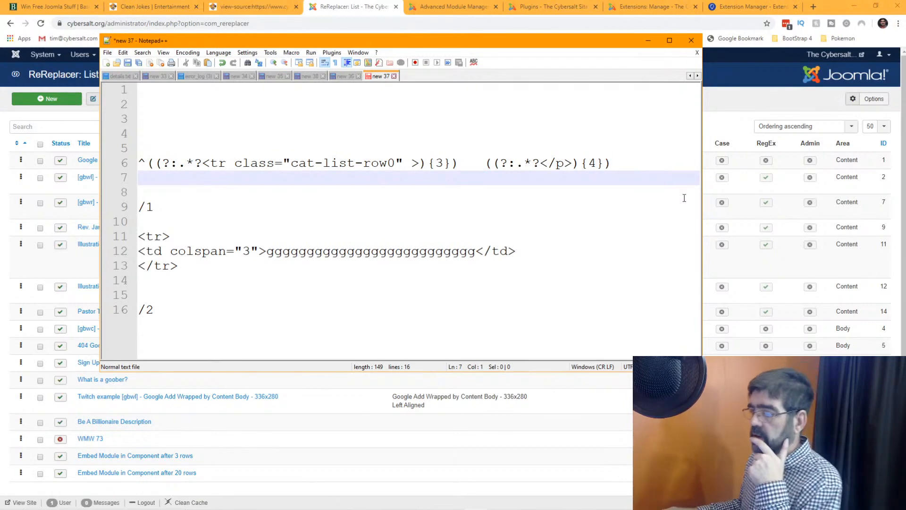
Step: Replace </p> in the second pattern on line 6 with <tr class="cat-list-row0" > from the first pattern, and widen the window to fit the line
{"action": "left_click_drag", "start_coordinate": [206, 164], "coordinate": [417, 167]}
{"action": "key", "text": "ctrl+c"}
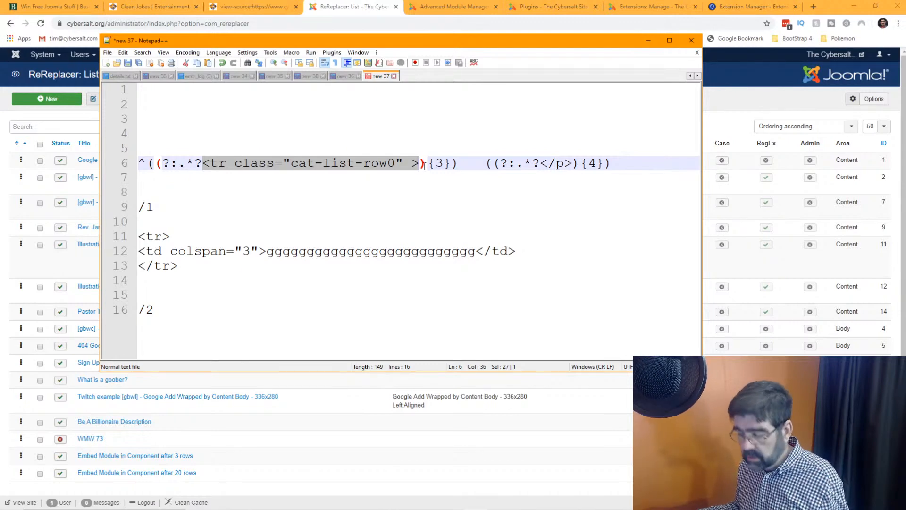
{"action": "left_click_drag", "start_coordinate": [541, 163], "coordinate": [569, 164]}
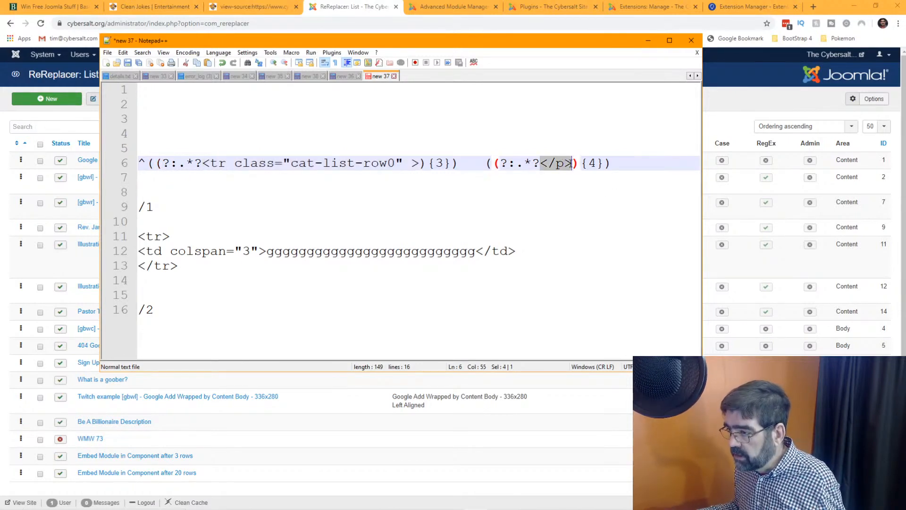
{"action": "key", "text": "ctrl+v"}
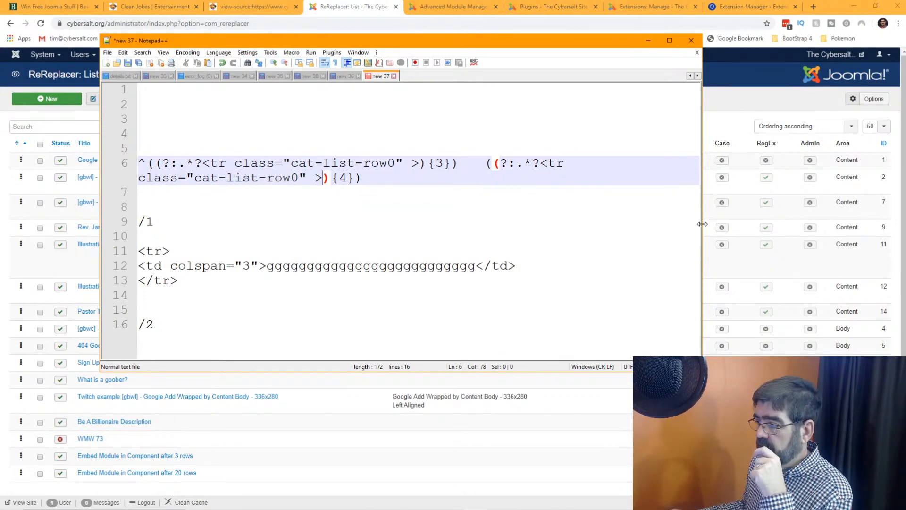
{"action": "left_click_drag", "start_coordinate": [703, 223], "coordinate": [888, 225]}
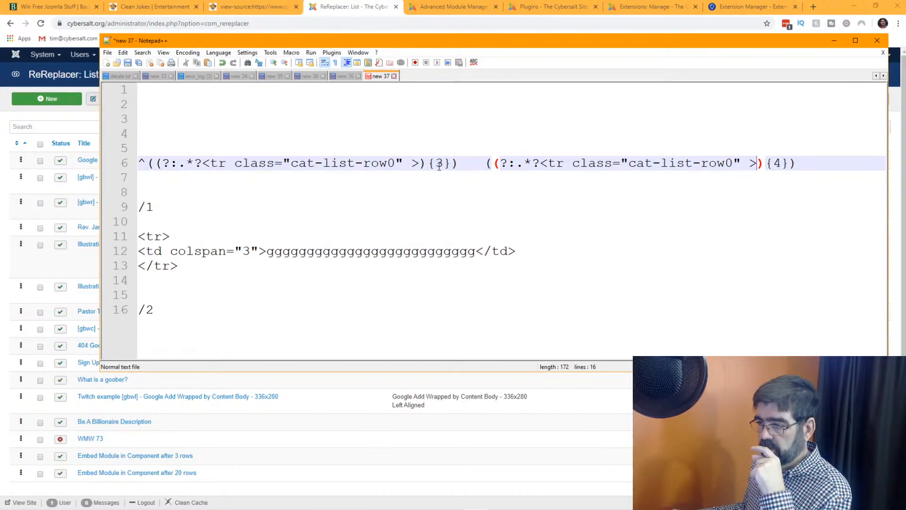
Step: Compare the row tags in both patterns on line 6 and copy the second pattern ((?:.*?<tr class="cat-list-row0" >){4})
{"action": "left_click_drag", "start_coordinate": [203, 162], "coordinate": [415, 163]}
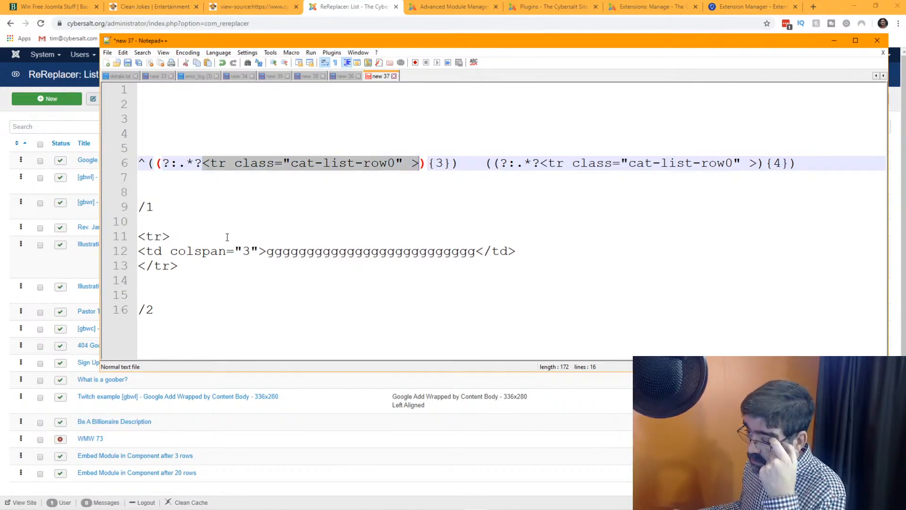
{"action": "left_click", "coordinate": [475, 161]}
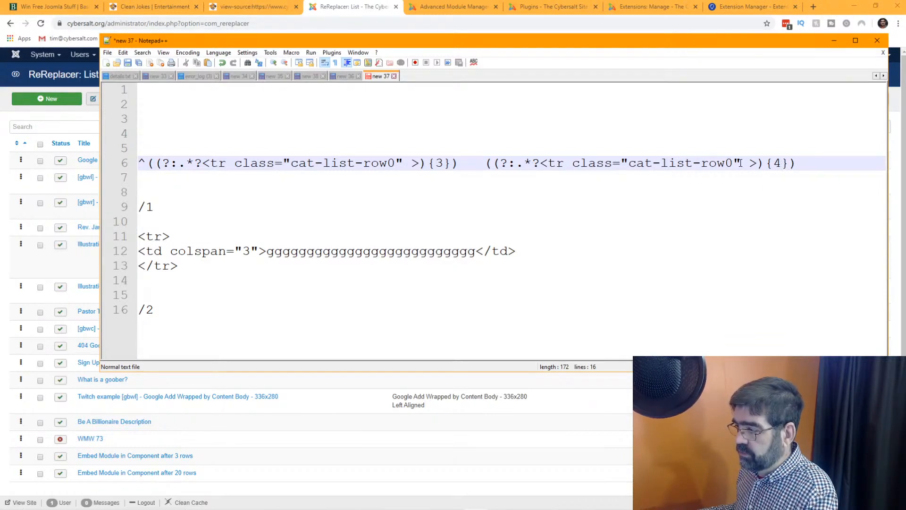
{"action": "left_click_drag", "start_coordinate": [541, 162], "coordinate": [755, 164]}
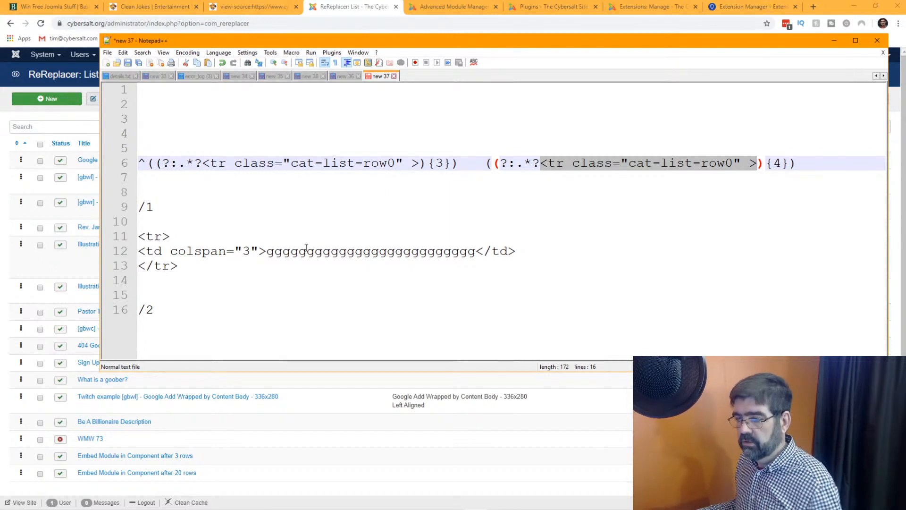
{"action": "left_click_drag", "start_coordinate": [485, 163], "coordinate": [795, 163]}
{"action": "key", "text": "ctrl+c"}
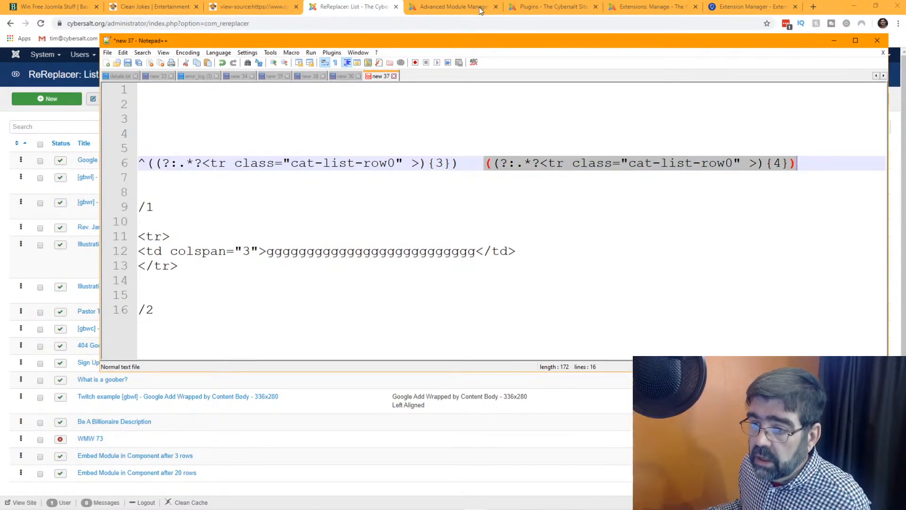
Step: Return to the ReReplacer list in the browser and sort its items by ID
{"action": "left_click", "coordinate": [333, 6]}
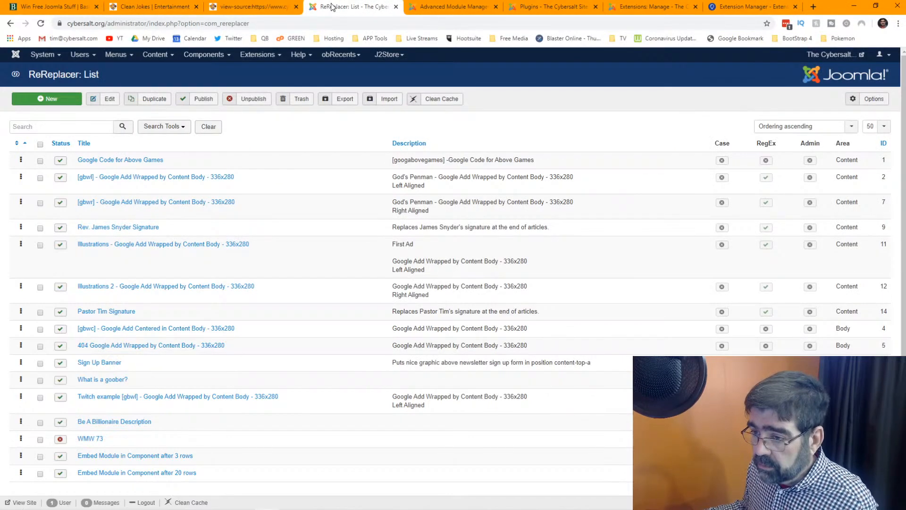
{"action": "left_click", "coordinate": [884, 143]}
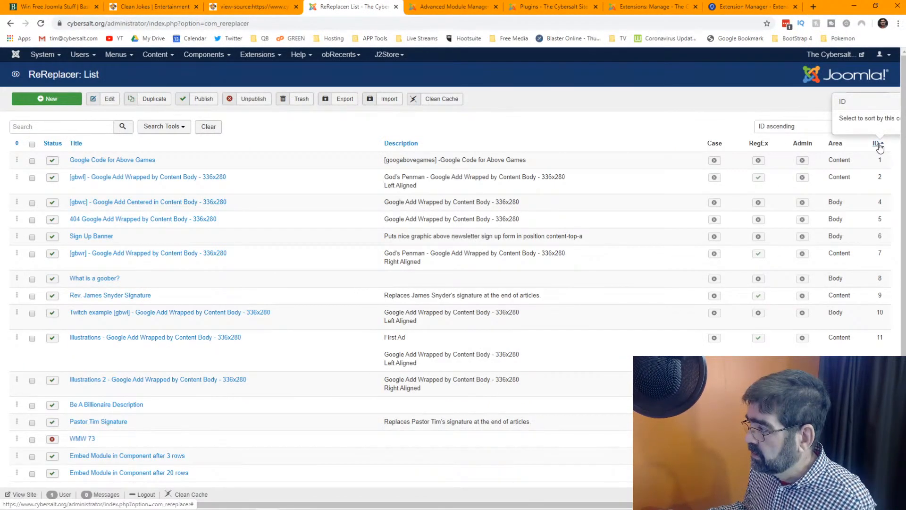
Step: Append ((?:.*?<tr class="cat-list-row0" >){4}) to the search pattern of the "Embed Module in Component after 3 rows" item and save it
{"action": "left_click", "coordinate": [878, 144]}
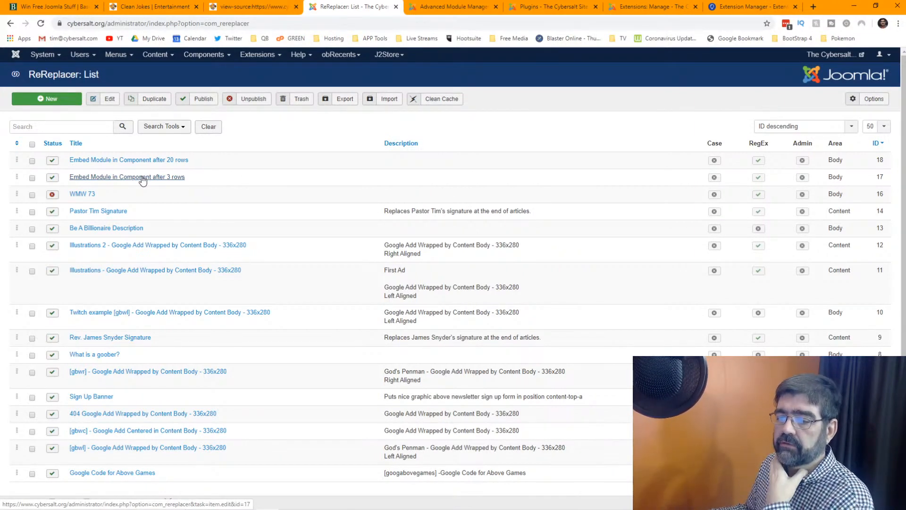
{"action": "left_click", "coordinate": [142, 177]}
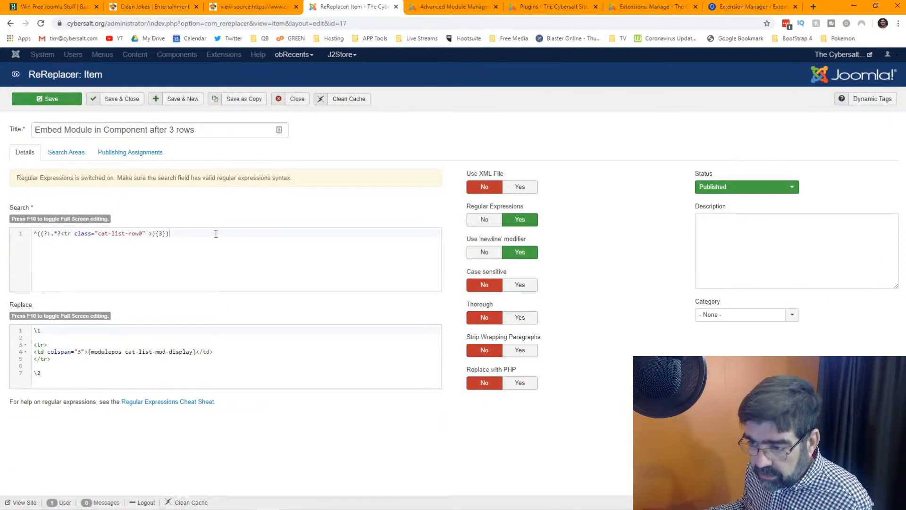
{"action": "key", "text": "ctrl+v"}
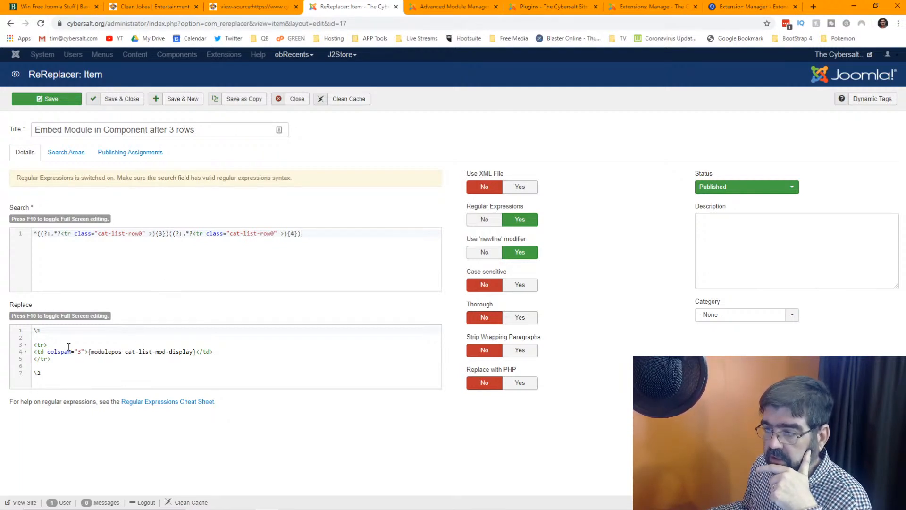
{"action": "left_click", "coordinate": [41, 101]}
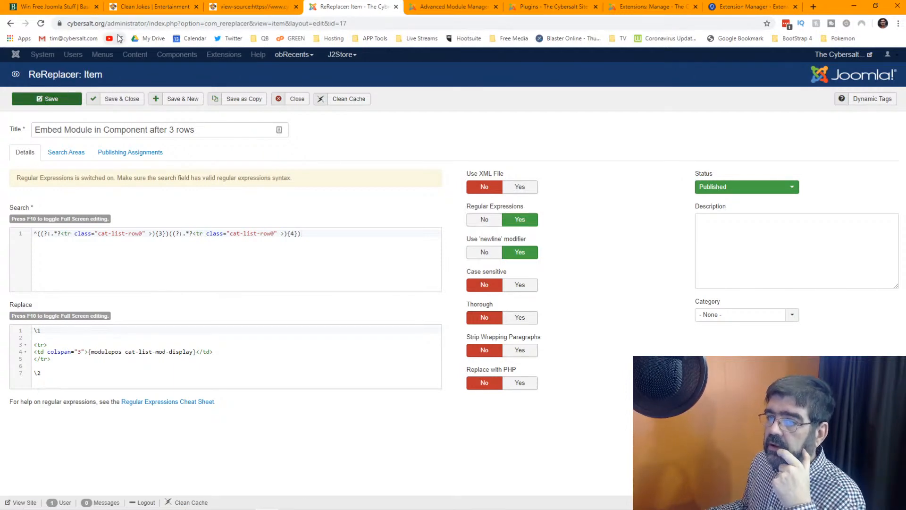
Step: Reload the Clean Jokes category page and set its list to show 10 articles to check the module placement
{"action": "left_click", "coordinate": [154, 7]}
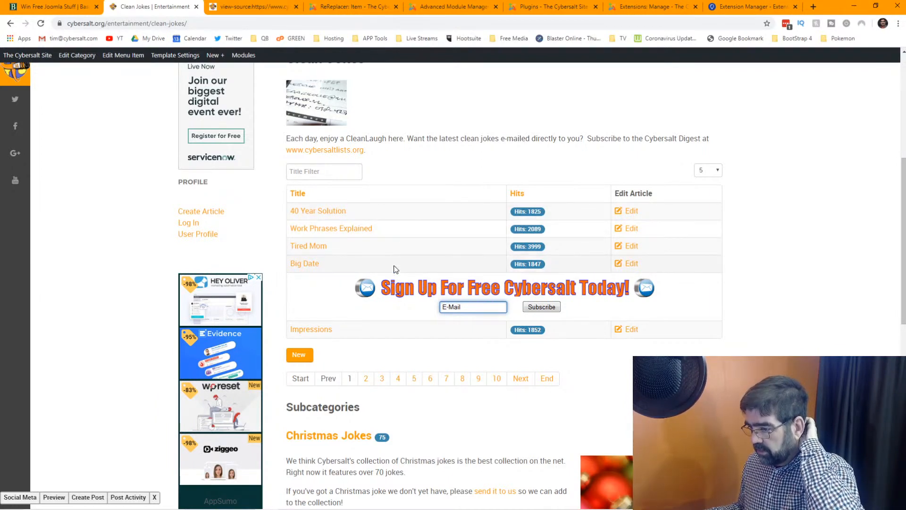
{"action": "left_click", "coordinate": [40, 24]}
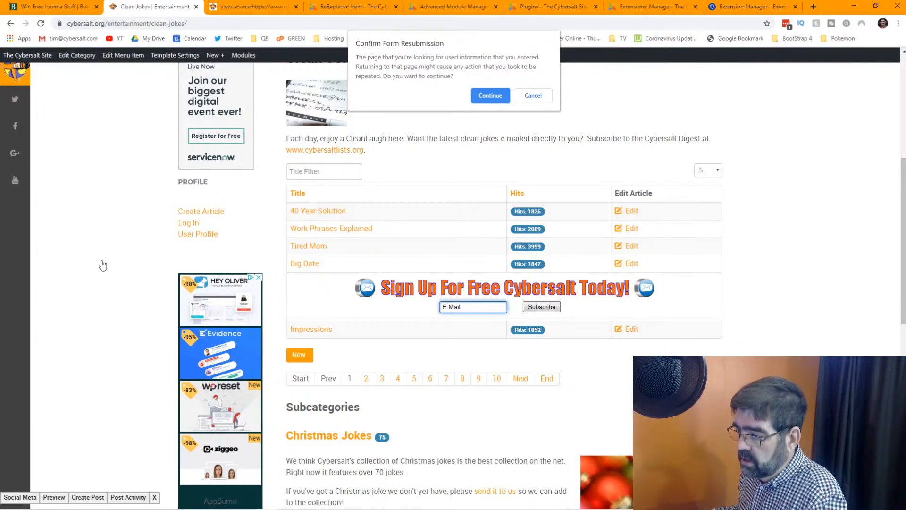
{"action": "key", "text": "Return"}
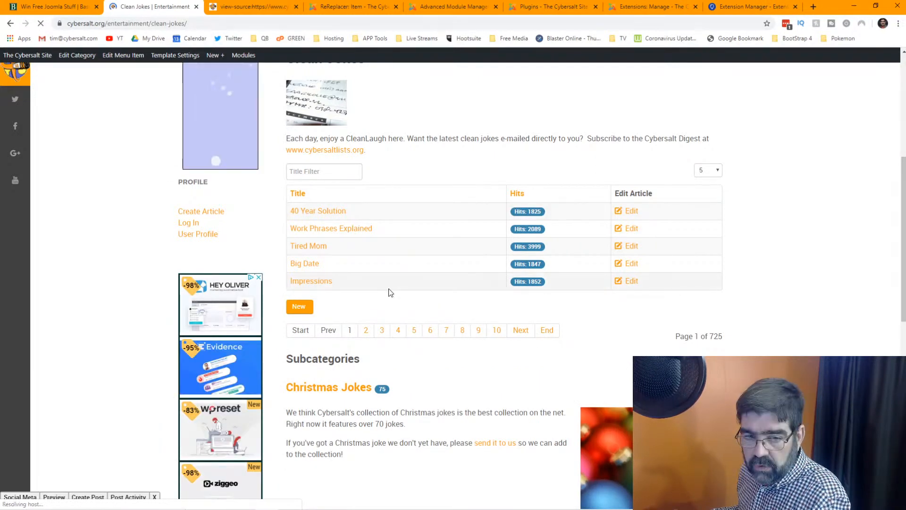
{"action": "left_click", "coordinate": [717, 172]}
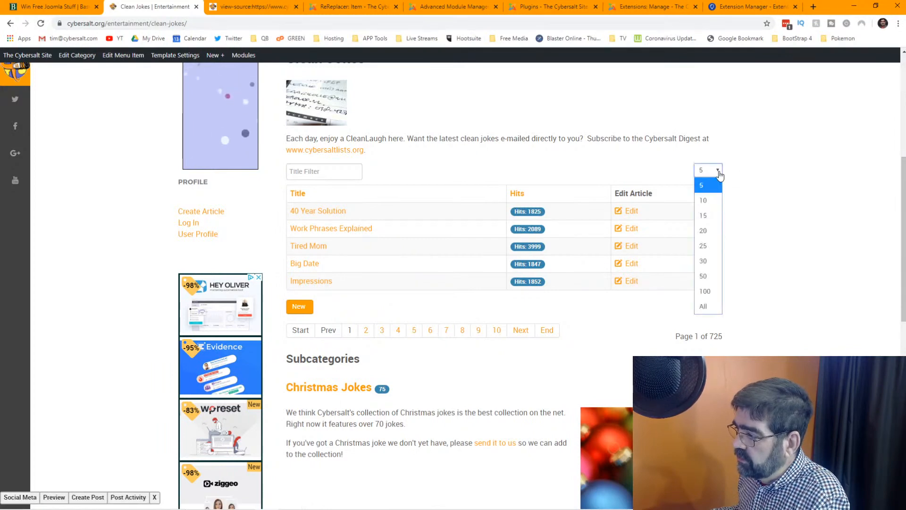
{"action": "left_click", "coordinate": [703, 200]}
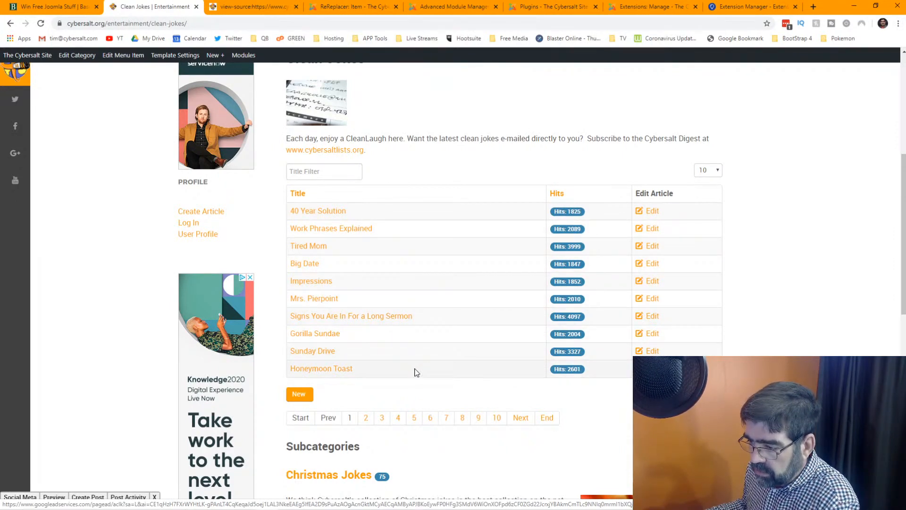
Step: Set the Clean Jokes list to show 15 articles and check where the sign-up module sits between the rows
{"action": "left_click", "coordinate": [714, 172]}
{"action": "left_click", "coordinate": [708, 215]}
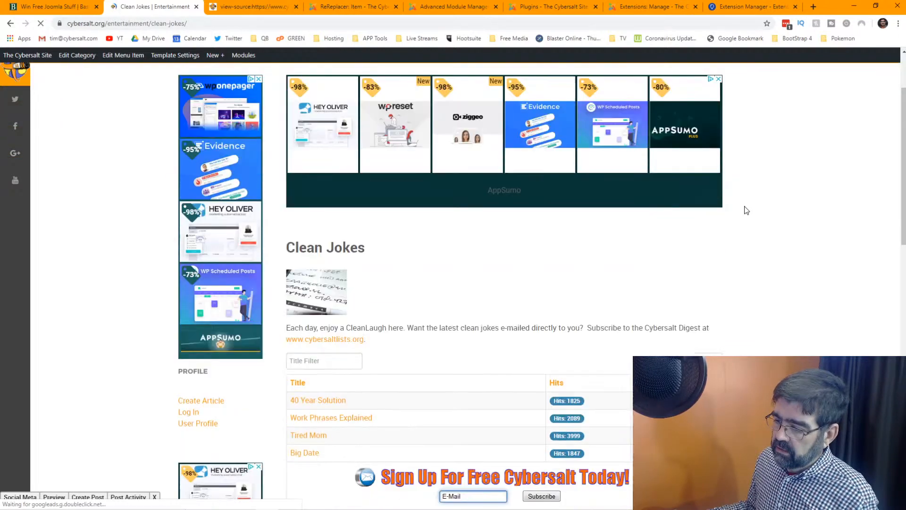
{"action": "scroll", "coordinate": [503, 227], "scroll_direction": "down", "scroll_amount": 2}
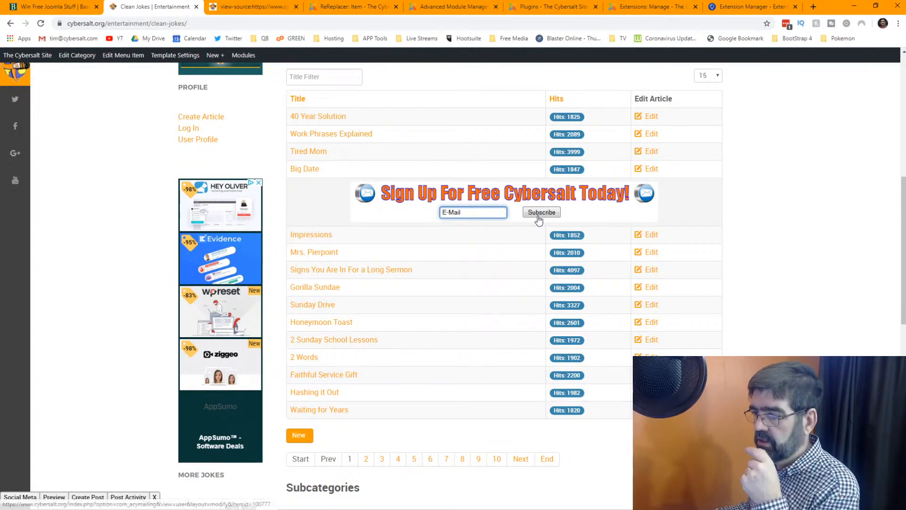
{"action": "scroll", "coordinate": [483, 228], "scroll_direction": "up", "scroll_amount": 2}
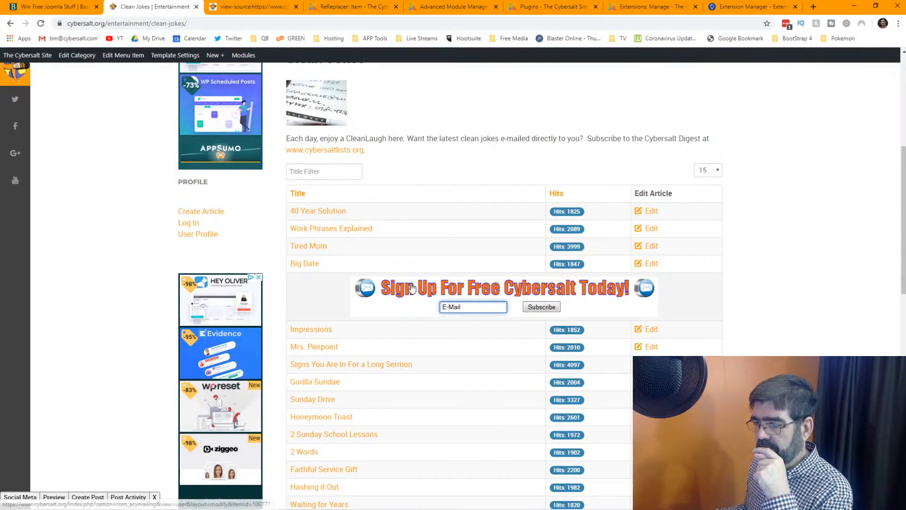
Step: Recheck the module in the Clean Jokes list with 10, 5 and again 10 articles displayed
{"action": "left_click", "coordinate": [717, 173]}
{"action": "left_click", "coordinate": [710, 199]}
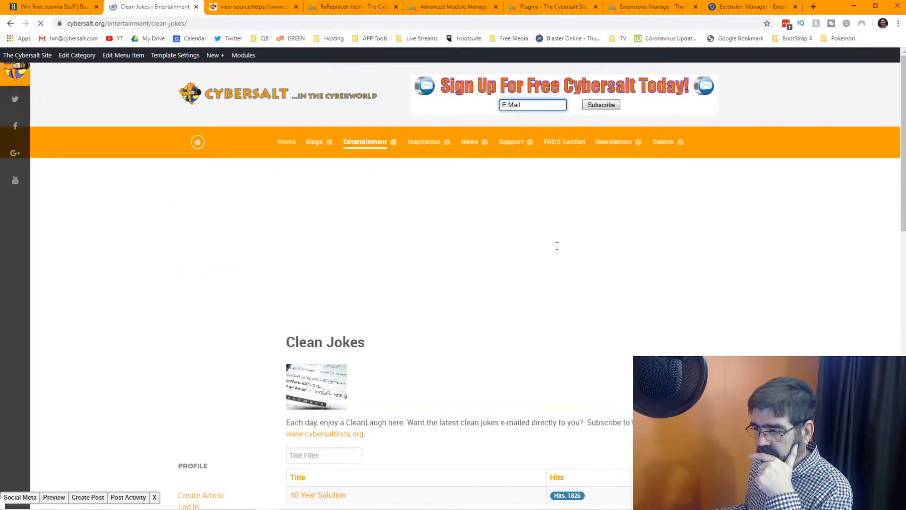
{"action": "scroll", "coordinate": [460, 219], "scroll_direction": "down", "scroll_amount": 5}
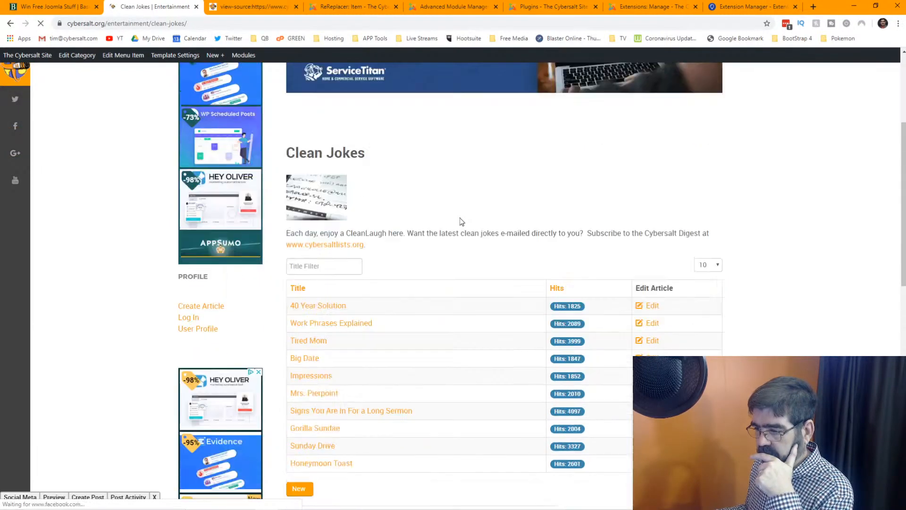
{"action": "left_click", "coordinate": [721, 172]}
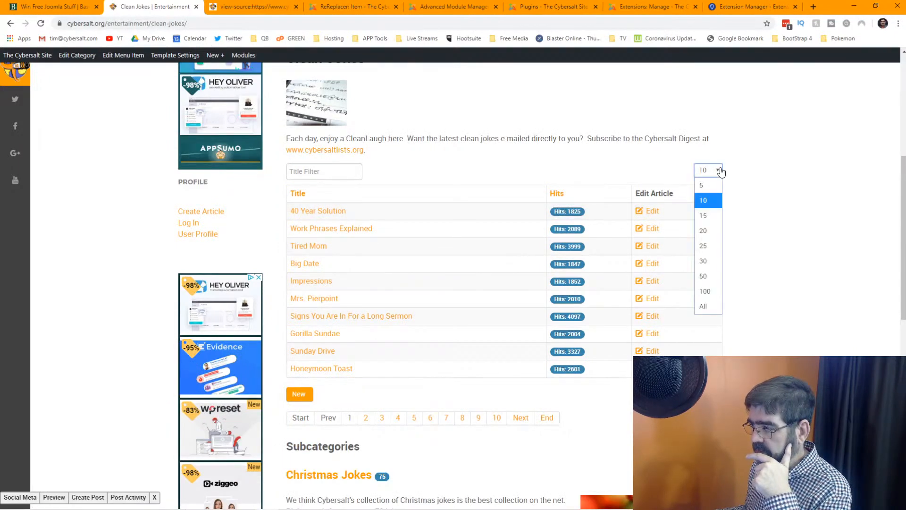
{"action": "left_click", "coordinate": [707, 187]}
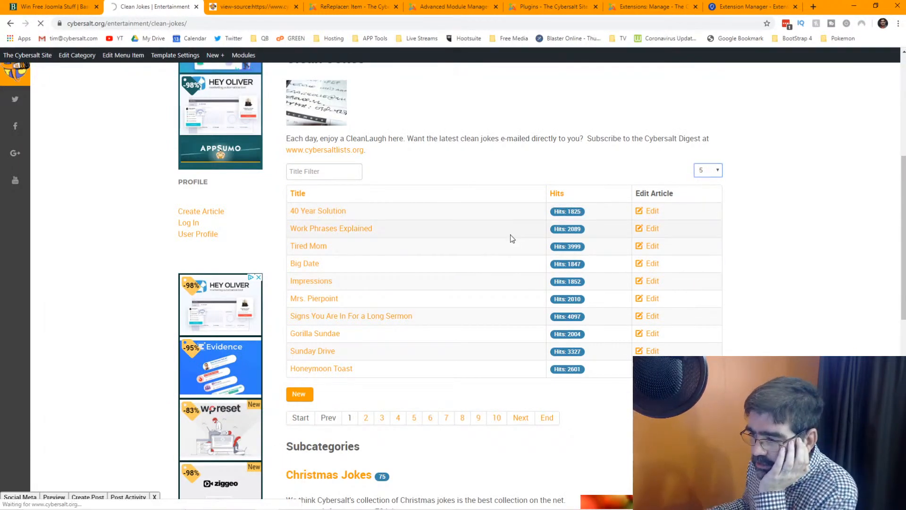
{"action": "scroll", "coordinate": [503, 230], "scroll_direction": "down", "scroll_amount": 4}
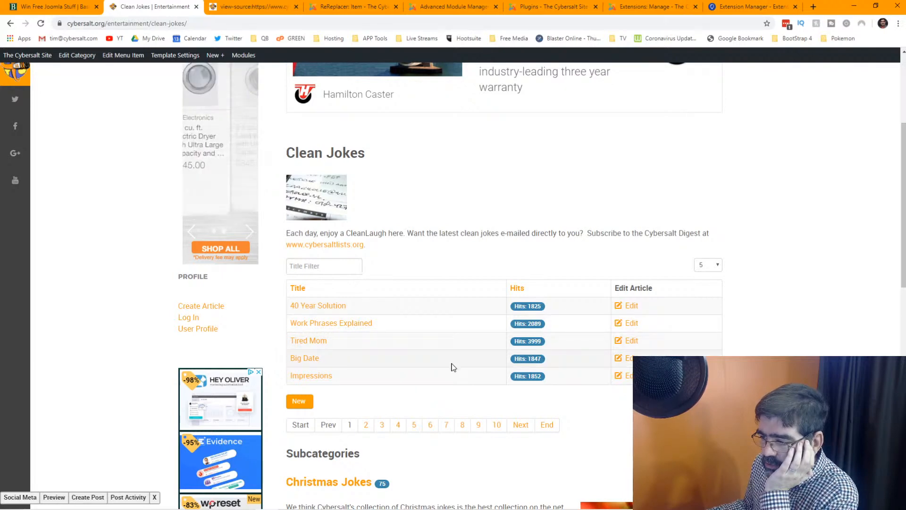
{"action": "left_click", "coordinate": [707, 265]}
{"action": "left_click", "coordinate": [708, 294]}
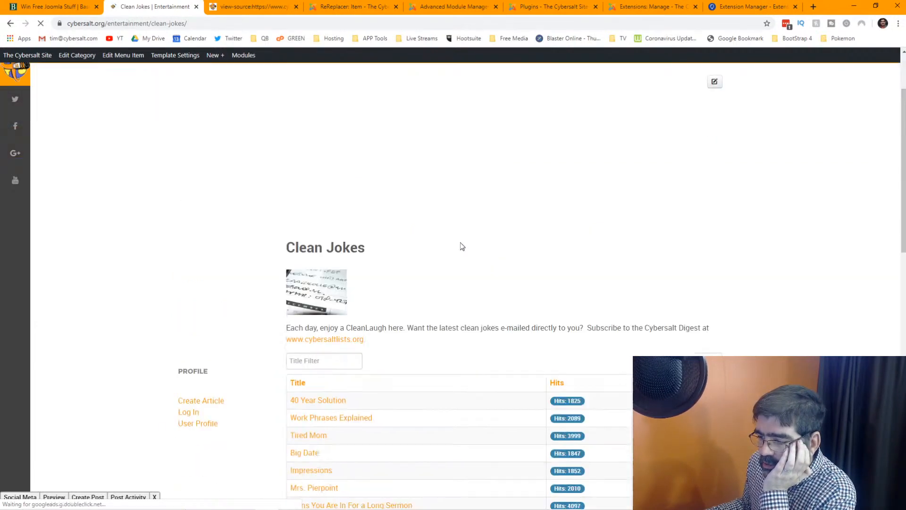
{"action": "scroll", "coordinate": [477, 250], "scroll_direction": "down", "scroll_amount": 5}
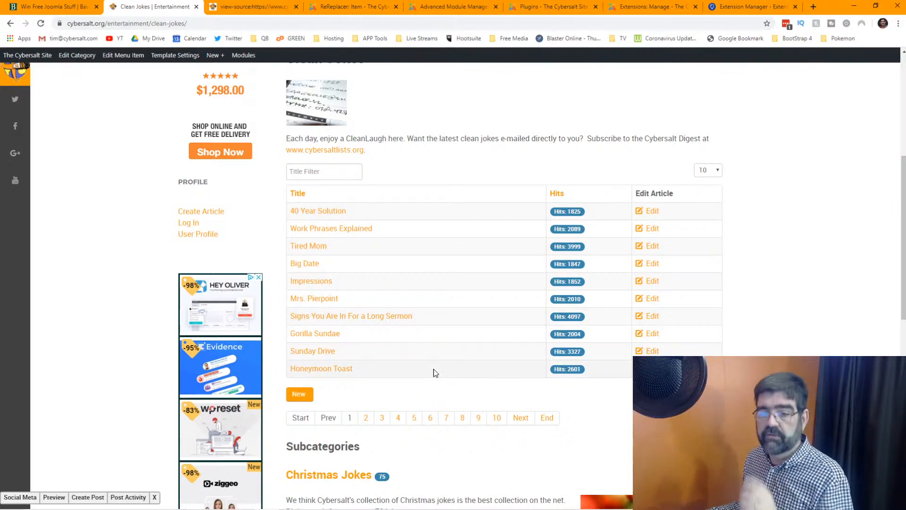
Step: Set the second row pattern's repeat count to 3 in the ReReplacer search expression and save the item
{"action": "left_click", "coordinate": [333, 8]}
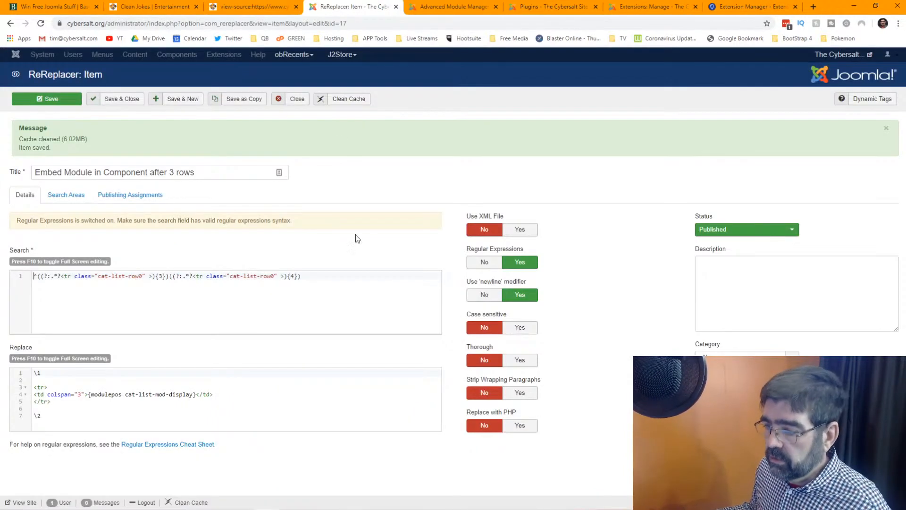
{"action": "left_click", "coordinate": [291, 277]}
{"action": "type", "text": "3"}
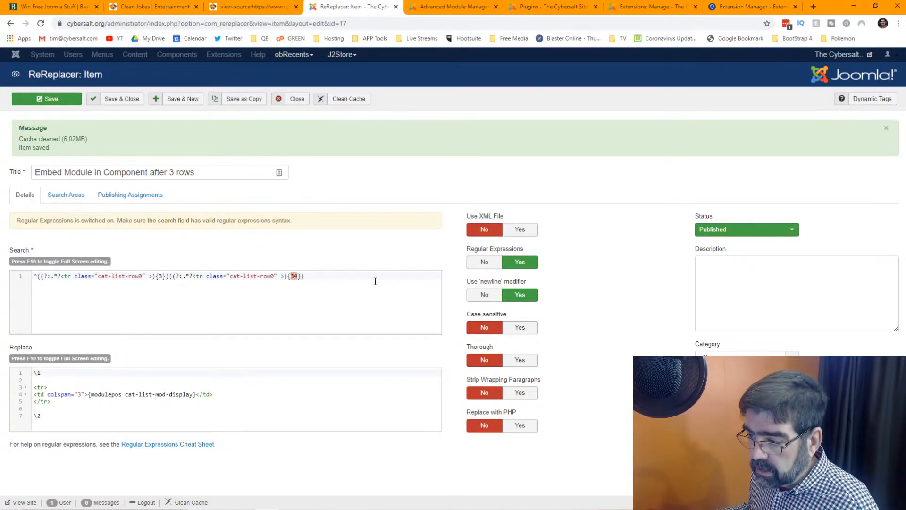
{"action": "left_click", "coordinate": [40, 105]}
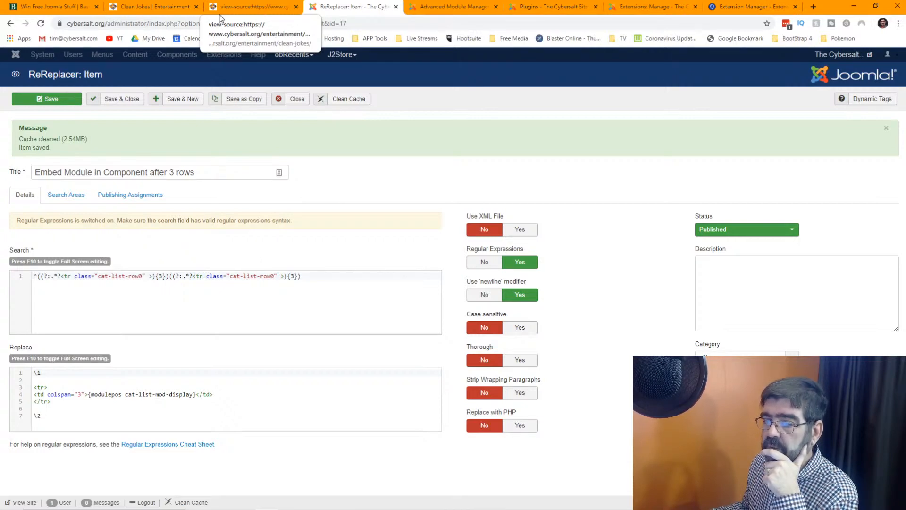
Step: Reload the Clean Jokes page with form resubmission to check the module in the 10-article list
{"action": "left_click", "coordinate": [151, 7]}
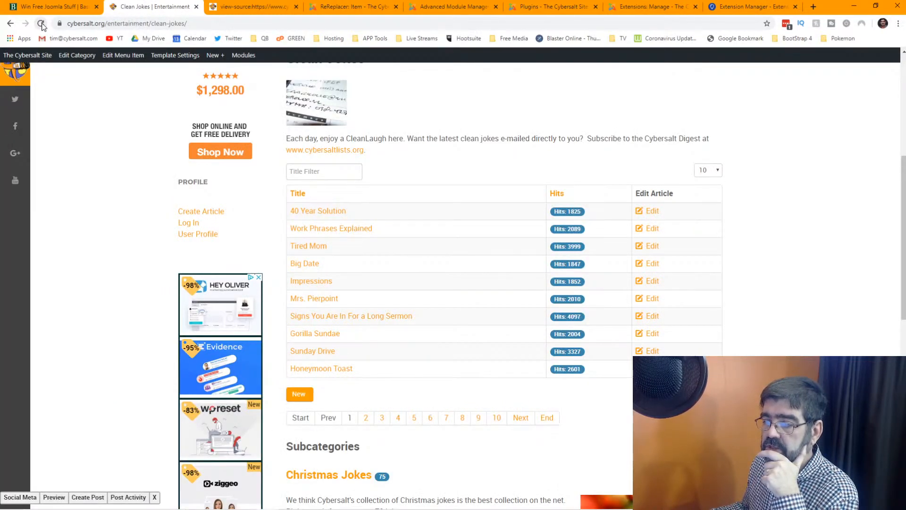
{"action": "left_click", "coordinate": [41, 24]}
{"action": "left_click", "coordinate": [491, 96]}
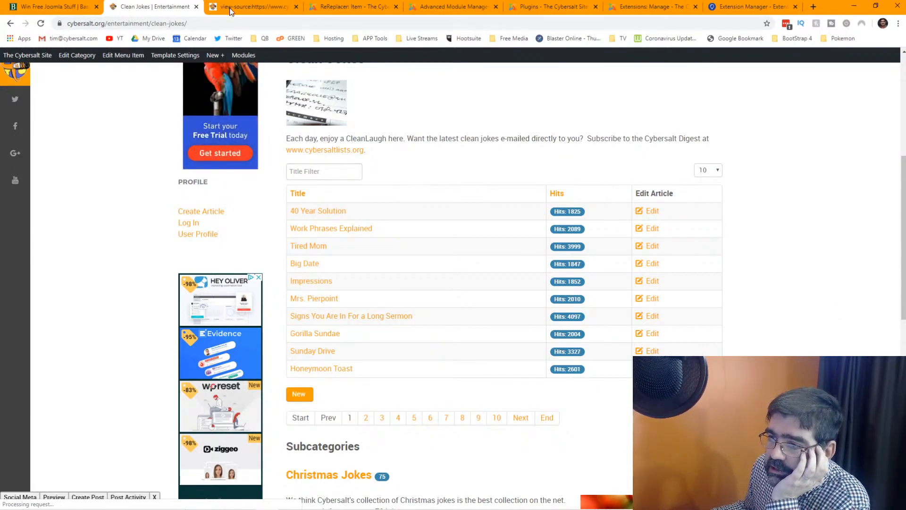
Step: Set the repeat count of the second row pattern in the ReReplacer search expression to 2 and save the item
{"action": "left_click", "coordinate": [333, 7]}
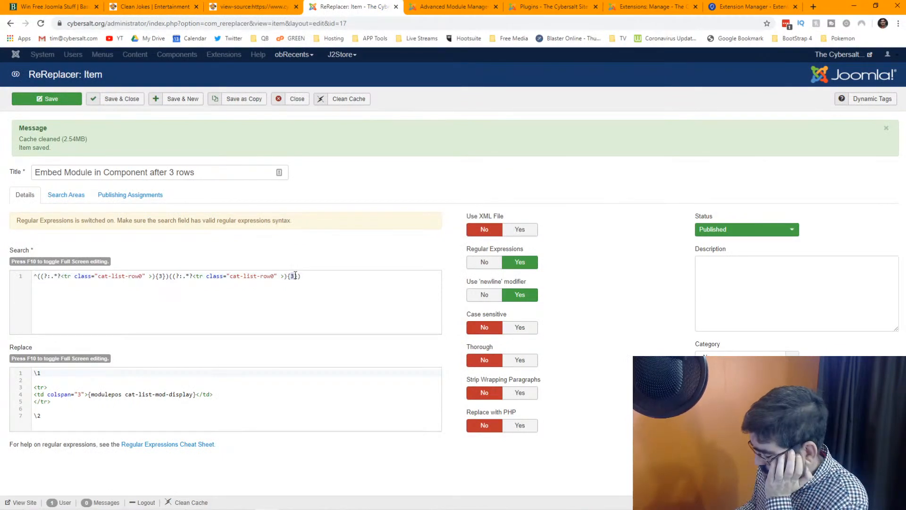
{"action": "type", "text": "2"}
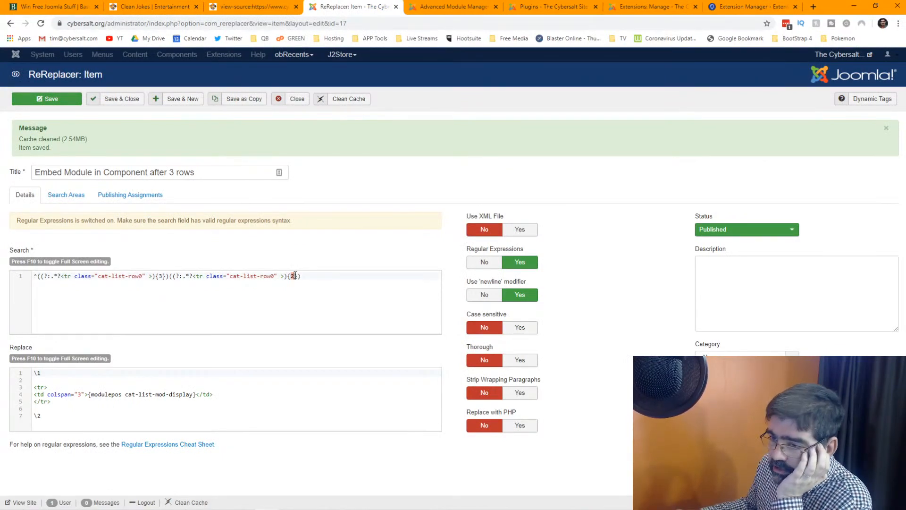
{"action": "left_click", "coordinate": [61, 102]}
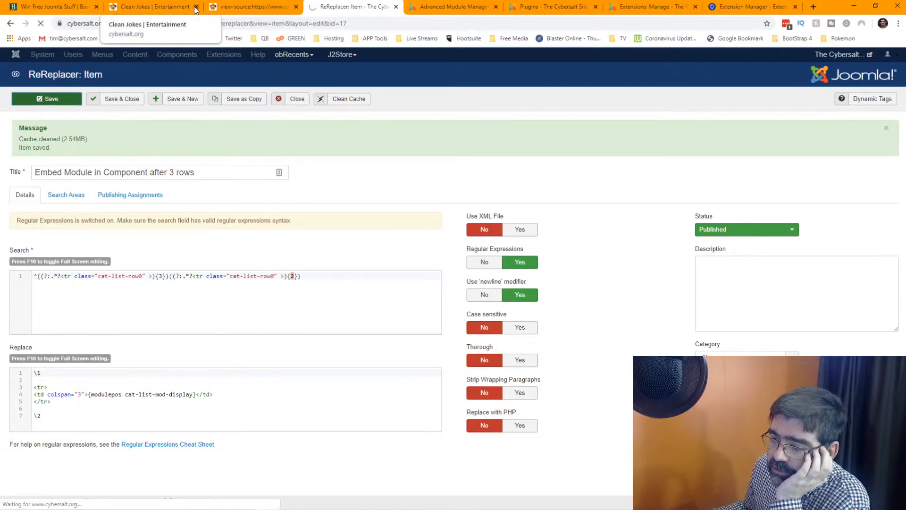
Step: Reload the Clean Jokes category list to test the module placement with the shortened second pattern
{"action": "left_click", "coordinate": [186, 7]}
{"action": "left_click", "coordinate": [41, 23]}
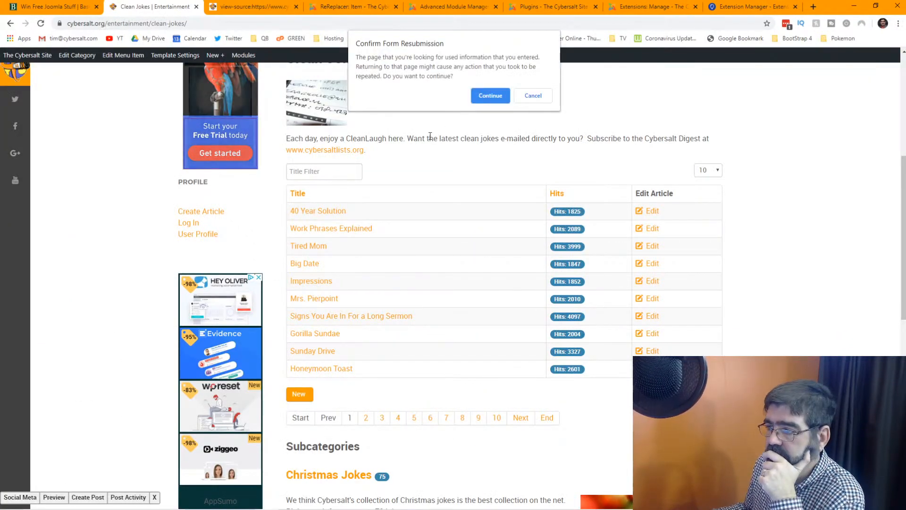
{"action": "left_click", "coordinate": [493, 98]}
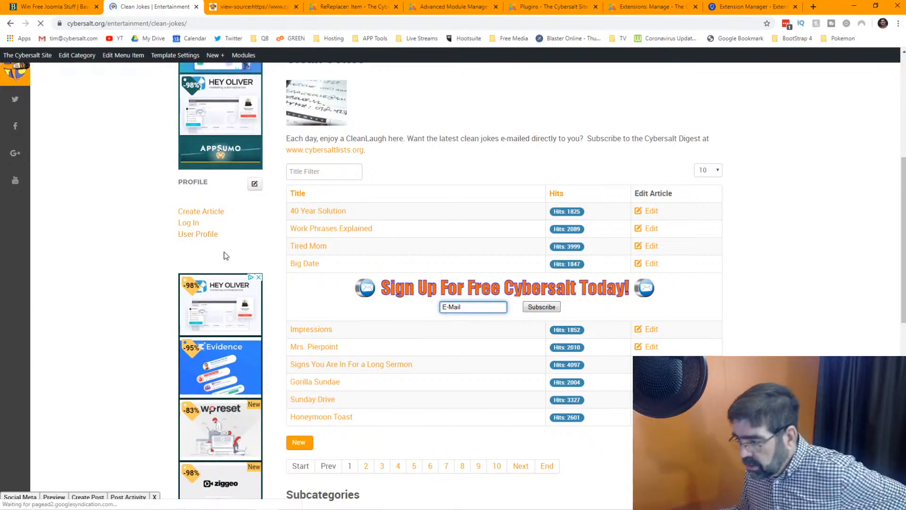
Step: Compare both row patterns in the ReReplacer search expression with the module's position in the Clean Jokes list
{"action": "left_click", "coordinate": [358, 7]}
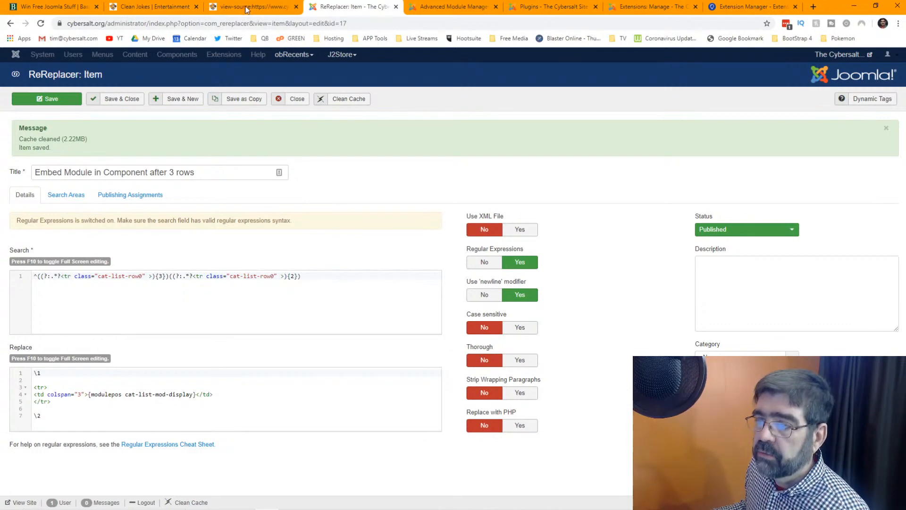
{"action": "left_click", "coordinate": [163, 7]}
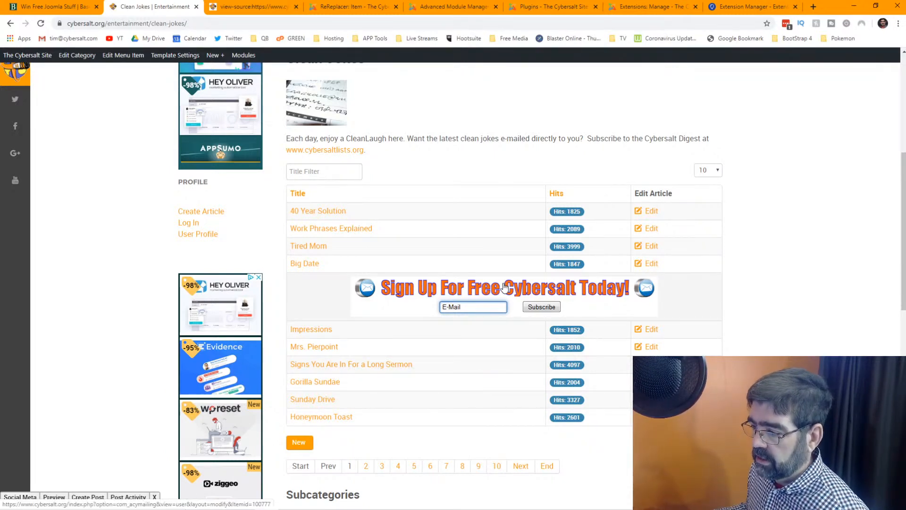
{"action": "left_click", "coordinate": [350, 6]}
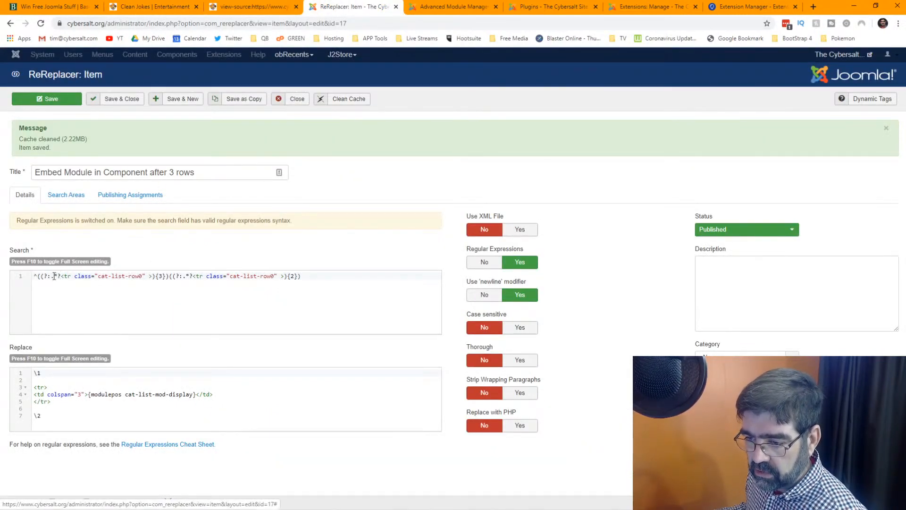
{"action": "left_click_drag", "start_coordinate": [61, 276], "coordinate": [168, 279]}
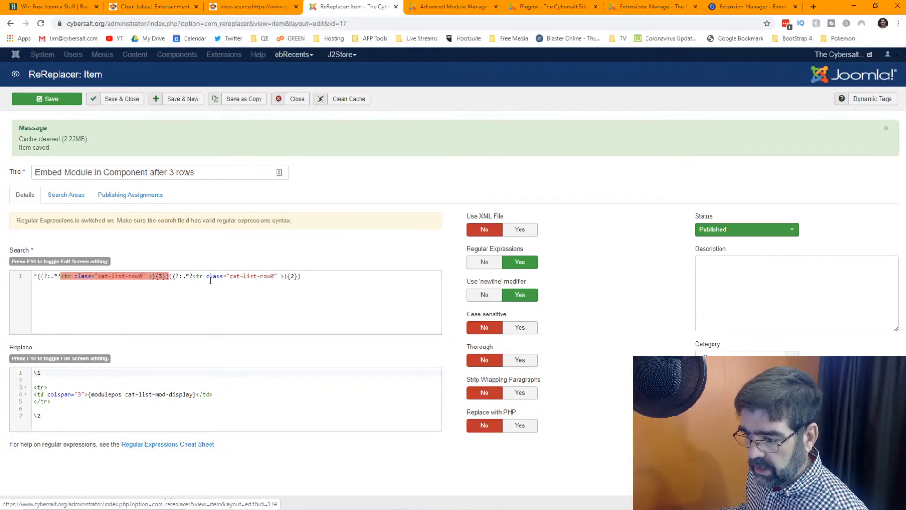
{"action": "left_click", "coordinate": [261, 278]}
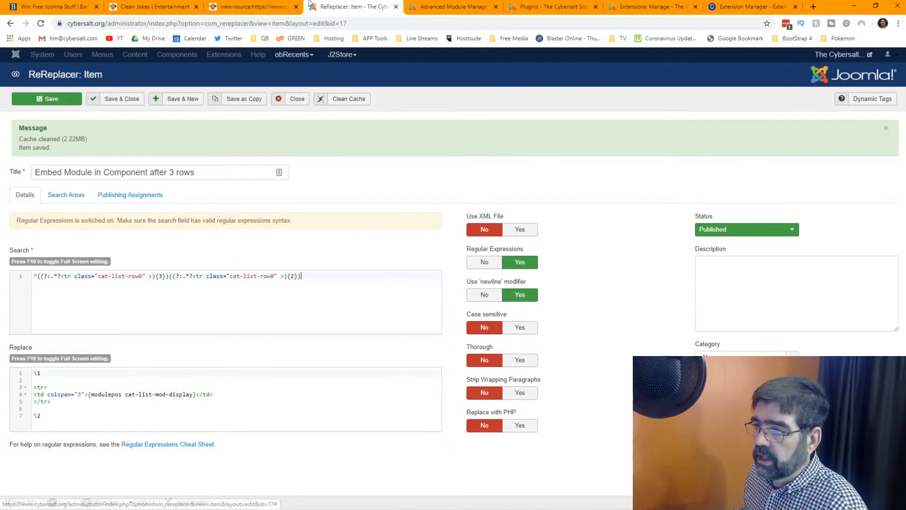
{"action": "left_click", "coordinate": [152, 8]}
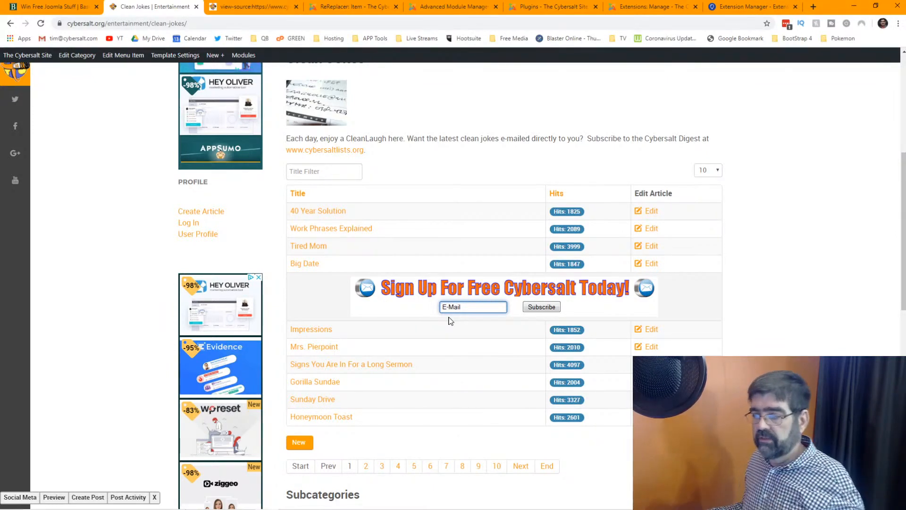
Step: Open the God's Penman blog from the site's Blogs section in a new tab
{"action": "scroll", "coordinate": [391, 168], "scroll_direction": "up", "scroll_amount": 6}
{"action": "mouse_move", "coordinate": [314, 143]}
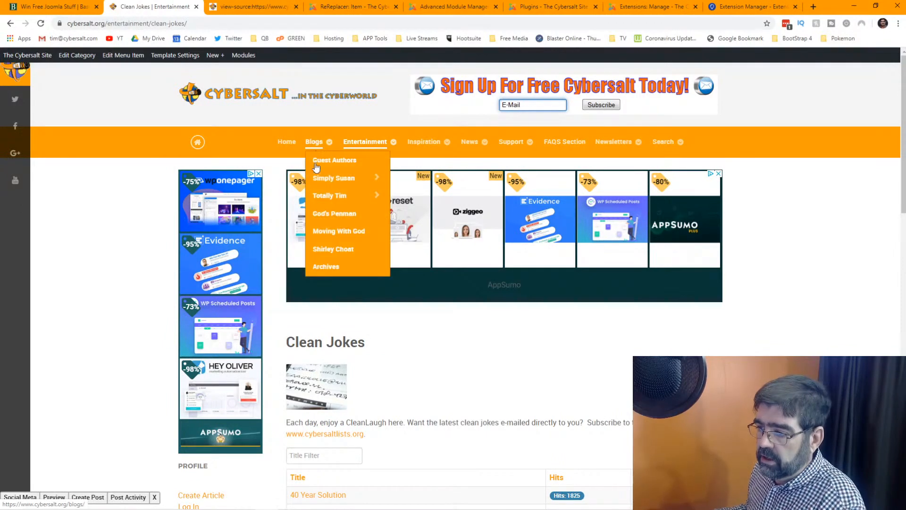
{"action": "mouse_move", "coordinate": [317, 176]}
{"action": "right_click", "coordinate": [334, 214]}
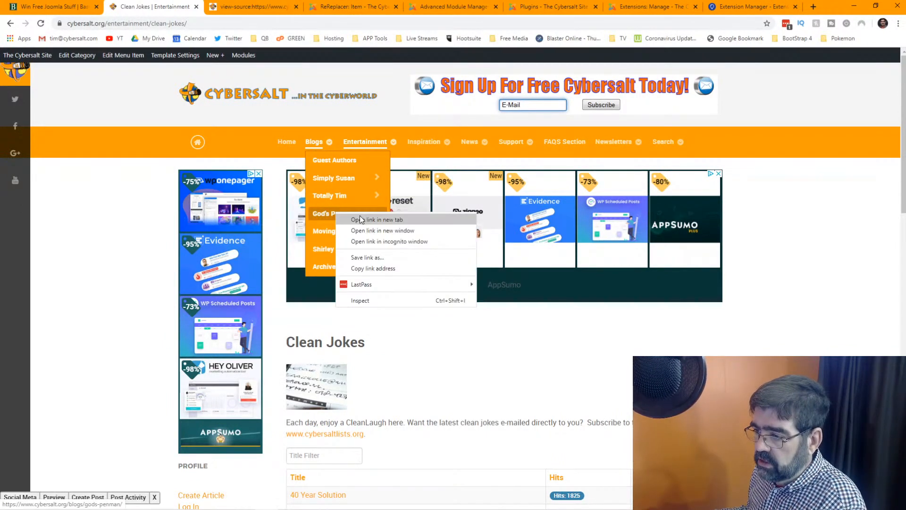
{"action": "left_click", "coordinate": [361, 219]}
{"action": "left_click", "coordinate": [231, 8]}
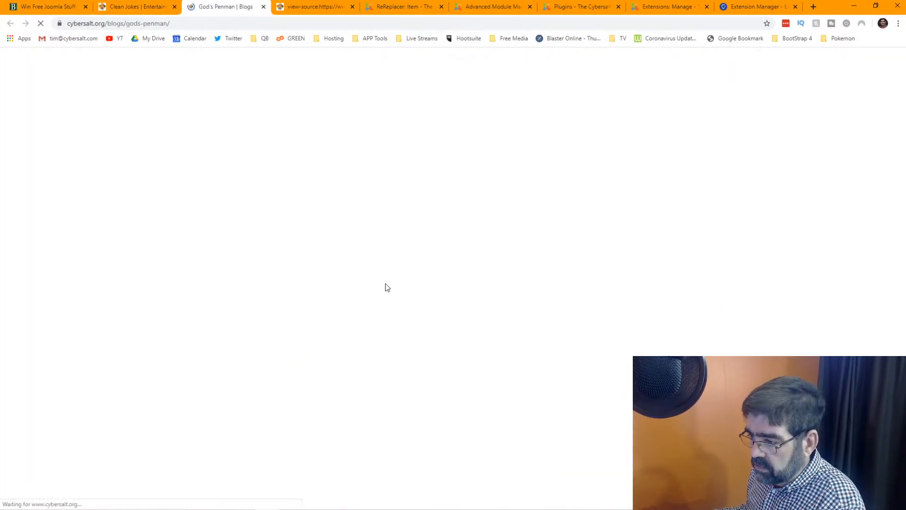
{"action": "scroll", "coordinate": [384, 287], "scroll_direction": "down", "scroll_amount": 6}
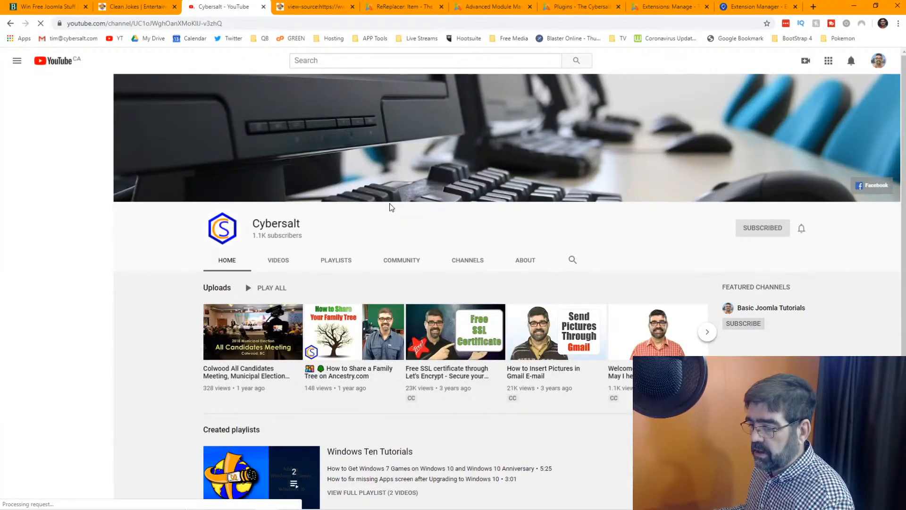
Step: Return from the Cybersalt YouTube channel to the God's Penman blog page
{"action": "left_click", "coordinate": [140, 7]}
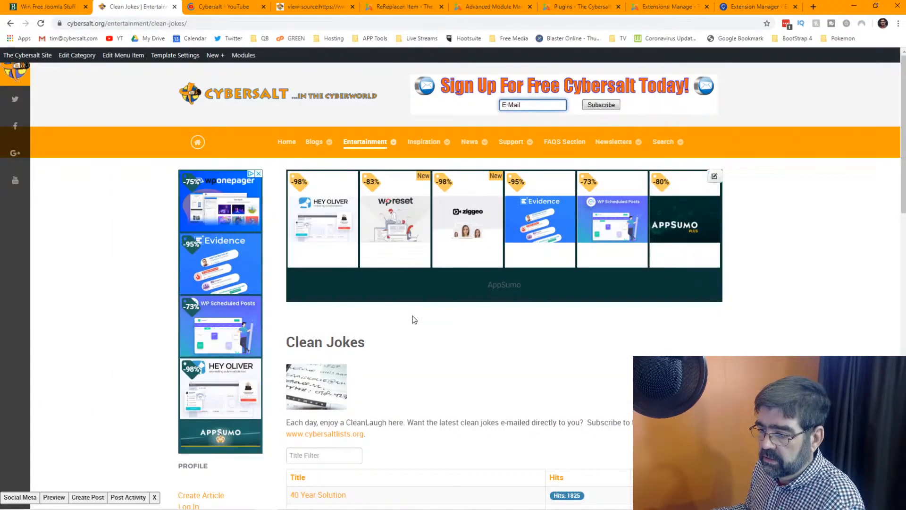
{"action": "scroll", "coordinate": [453, 306], "scroll_direction": "down", "scroll_amount": 2}
{"action": "left_click", "coordinate": [218, 6]}
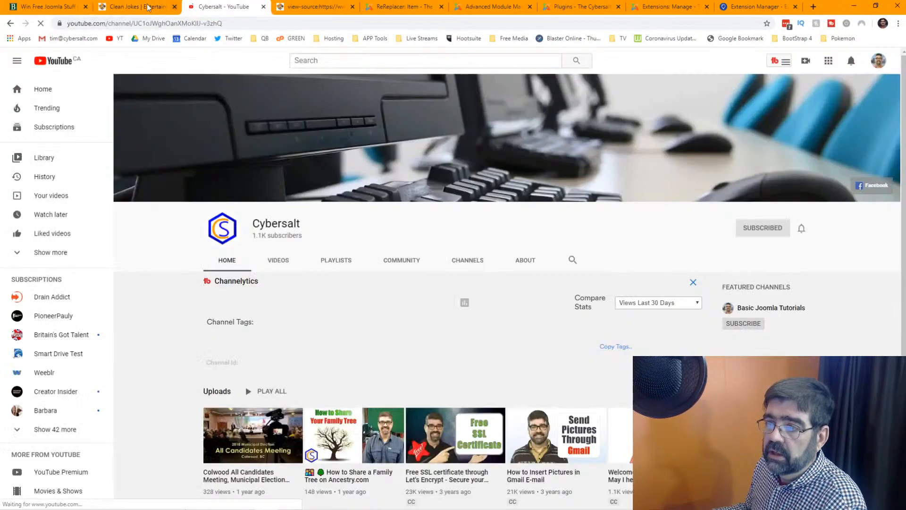
{"action": "left_click", "coordinate": [10, 23]}
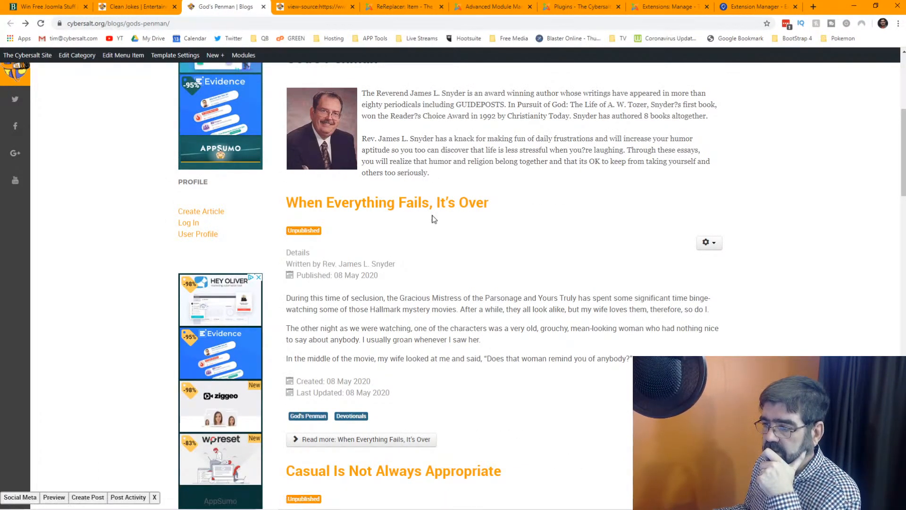
{"action": "left_click", "coordinate": [413, 207]}
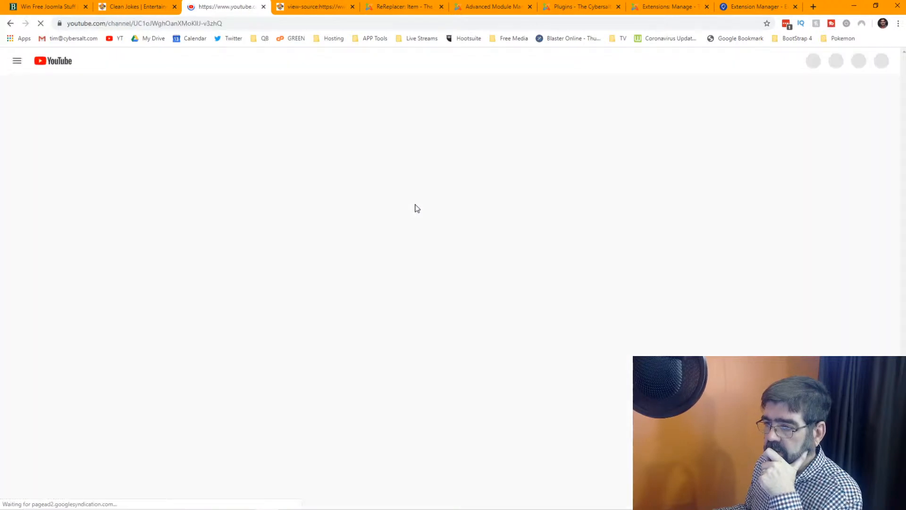
{"action": "left_click", "coordinate": [10, 24]}
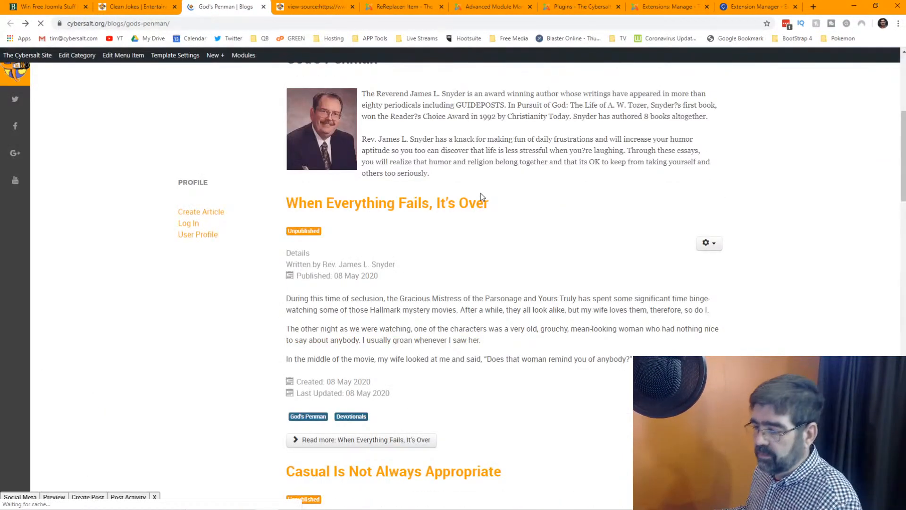
Step: Examine the ads embedded in the text of the In My Humble Opinion article and close its tab
{"action": "scroll", "coordinate": [481, 194], "scroll_direction": "down", "scroll_amount": 15}
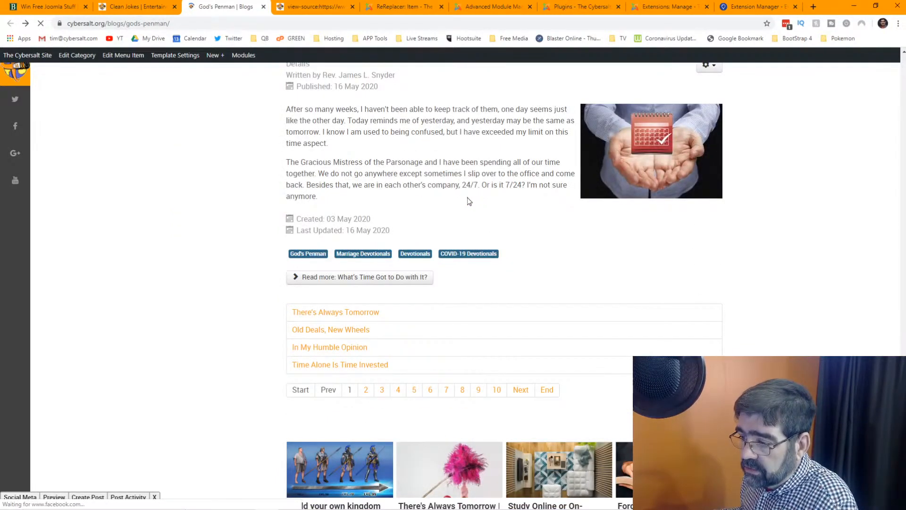
{"action": "left_click", "coordinate": [343, 351]}
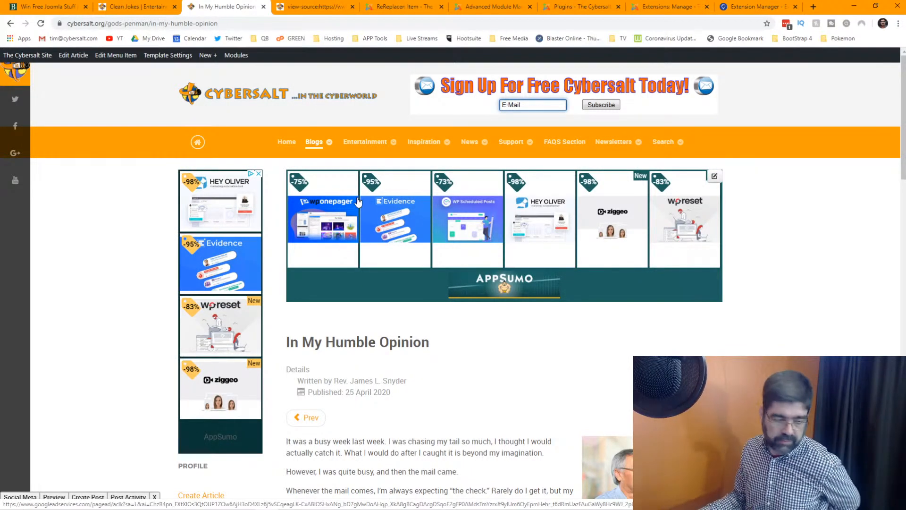
{"action": "scroll", "coordinate": [532, 313], "scroll_direction": "down", "scroll_amount": 5}
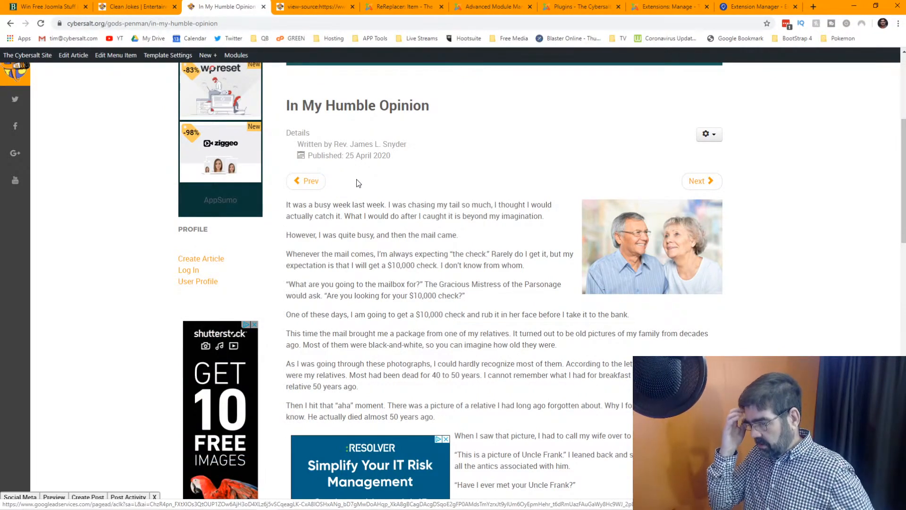
{"action": "scroll", "coordinate": [359, 184], "scroll_direction": "down", "scroll_amount": 2}
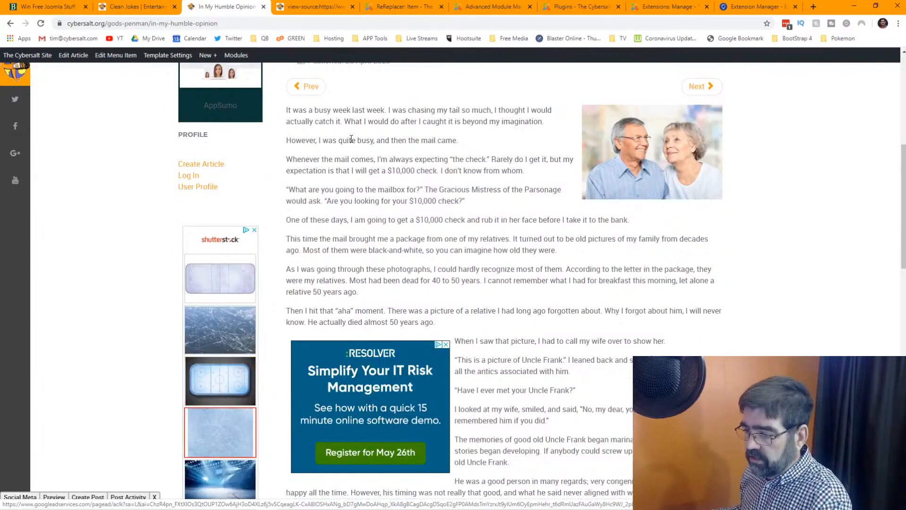
{"action": "scroll", "coordinate": [351, 139], "scroll_direction": "down", "scroll_amount": 2}
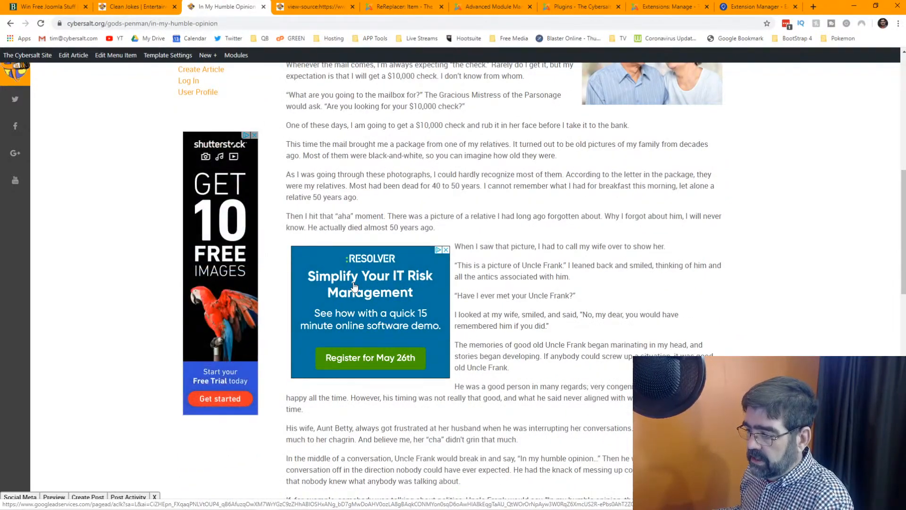
{"action": "scroll", "coordinate": [425, 255], "scroll_direction": "down", "scroll_amount": 8}
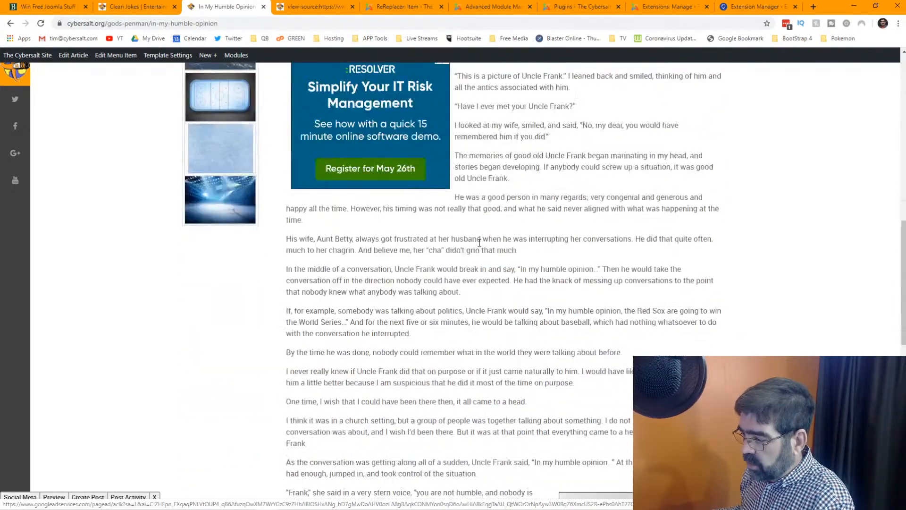
{"action": "scroll", "coordinate": [479, 243], "scroll_direction": "down", "scroll_amount": 1}
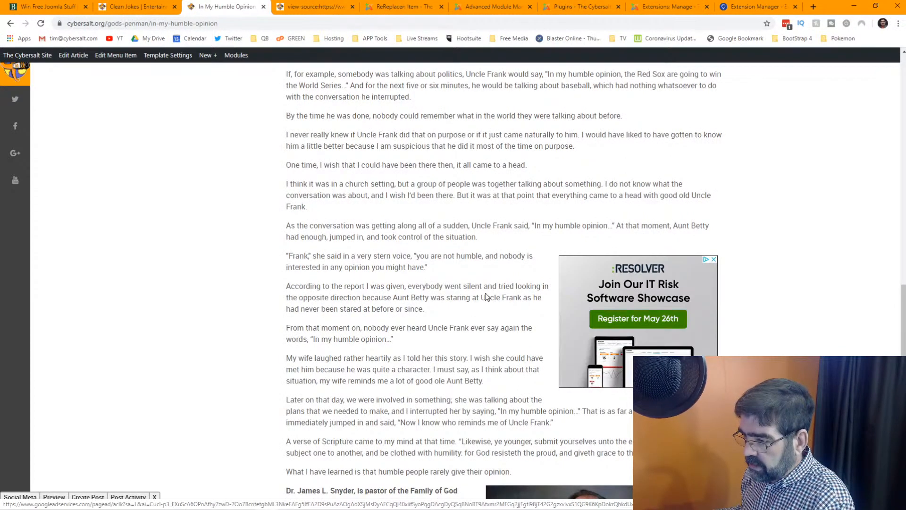
{"action": "scroll", "coordinate": [439, 285], "scroll_direction": "down", "scroll_amount": 2}
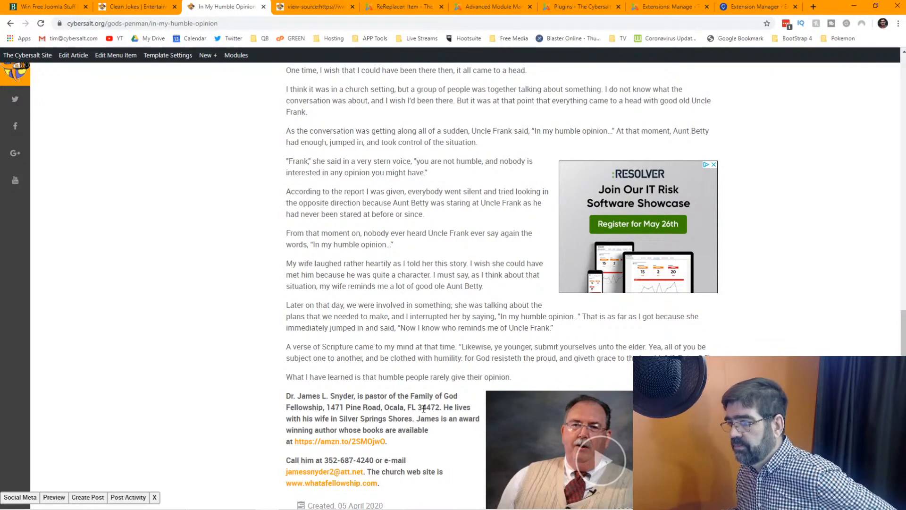
{"action": "scroll", "coordinate": [423, 409], "scroll_direction": "up", "scroll_amount": 3}
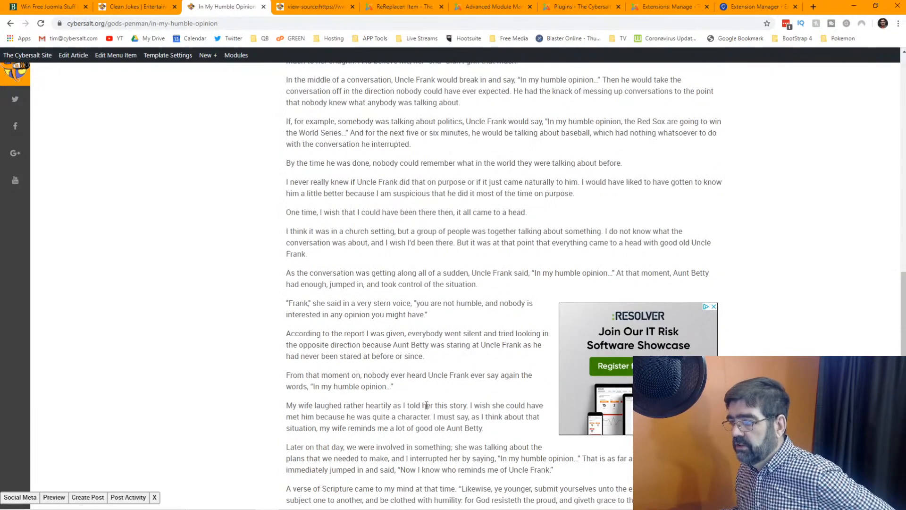
{"action": "right_click", "coordinate": [9, 26]}
{"action": "left_click", "coordinate": [264, 8]}
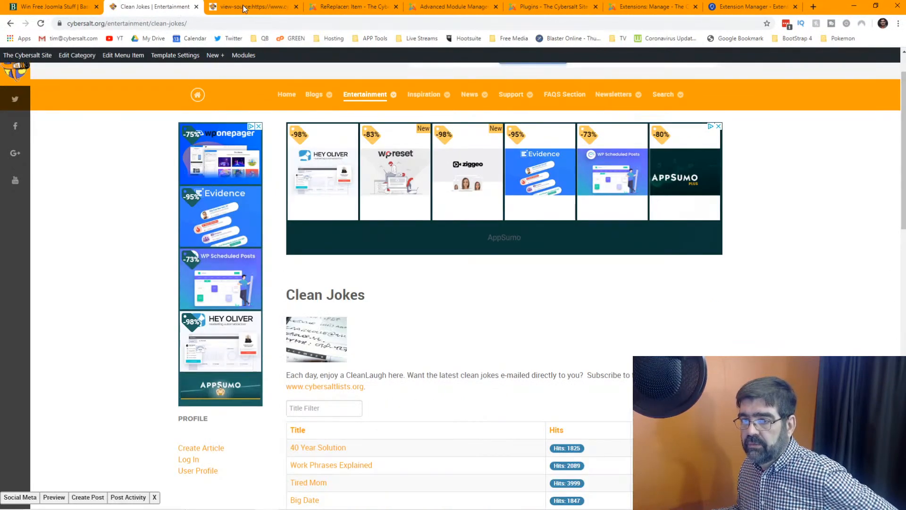
Step: Review the ReReplacer item's expressions and the sign-up module's placement in the Clean Jokes category list
{"action": "left_click", "coordinate": [342, 7]}
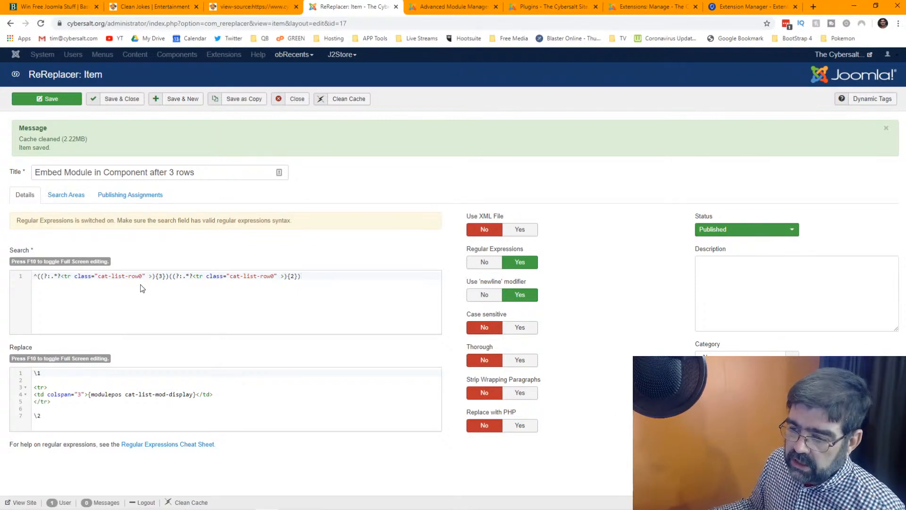
{"action": "left_click", "coordinate": [162, 9]}
{"action": "scroll", "coordinate": [481, 344], "scroll_direction": "down", "scroll_amount": 3}
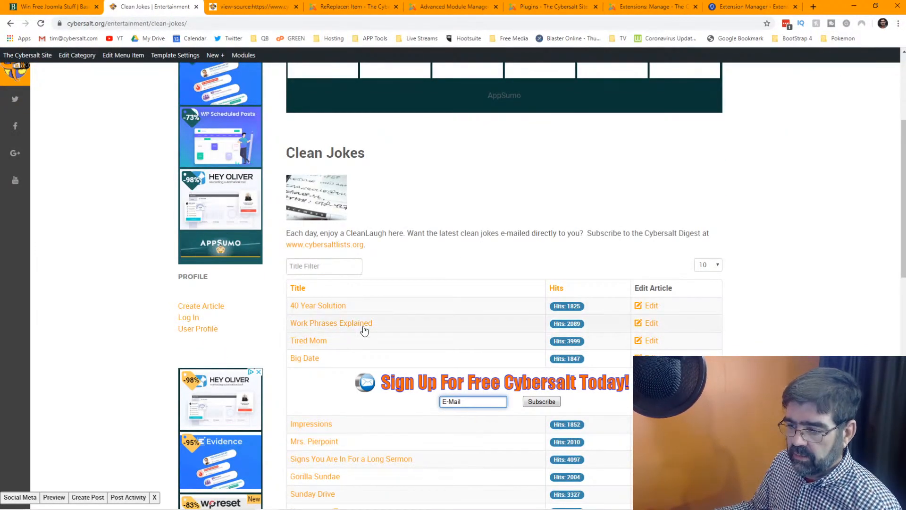
{"action": "scroll", "coordinate": [391, 335], "scroll_direction": "down", "scroll_amount": 3}
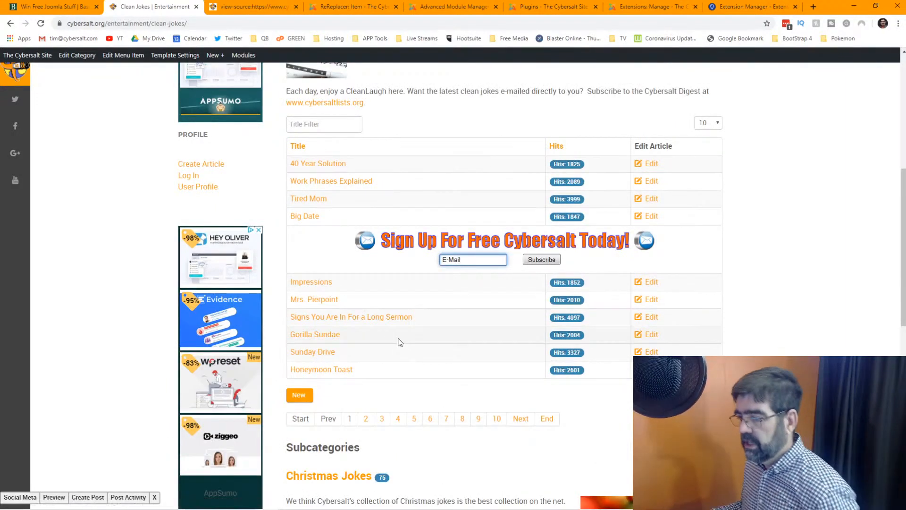
{"action": "scroll", "coordinate": [410, 339], "scroll_direction": "up", "scroll_amount": 7}
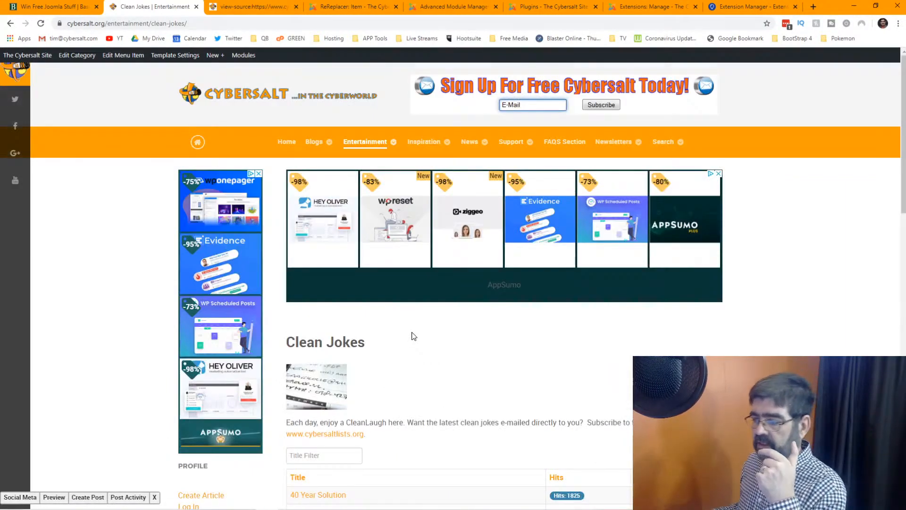
{"action": "scroll", "coordinate": [413, 336], "scroll_direction": "down", "scroll_amount": 5}
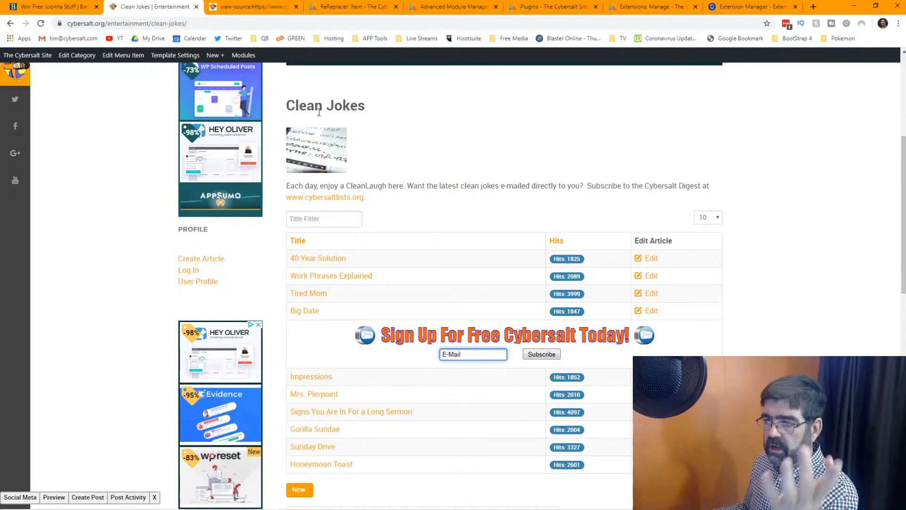
{"action": "scroll", "coordinate": [479, 201], "scroll_direction": "down", "scroll_amount": 4}
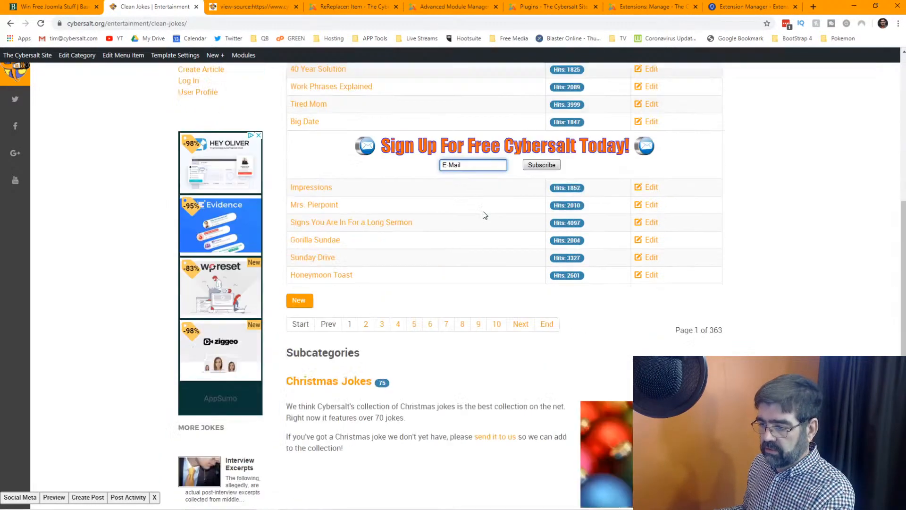
Step: Open the Christmas Jokes subcategory and examine where the sign-up module sits in its article list
{"action": "left_click", "coordinate": [347, 382]}
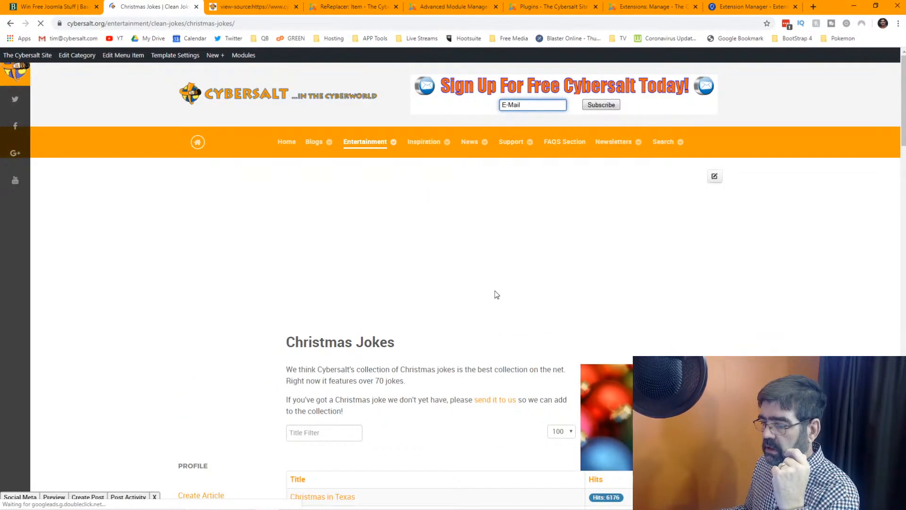
{"action": "scroll", "coordinate": [491, 297], "scroll_direction": "down", "scroll_amount": 3}
{"action": "scroll", "coordinate": [495, 293], "scroll_direction": "down", "scroll_amount": 10}
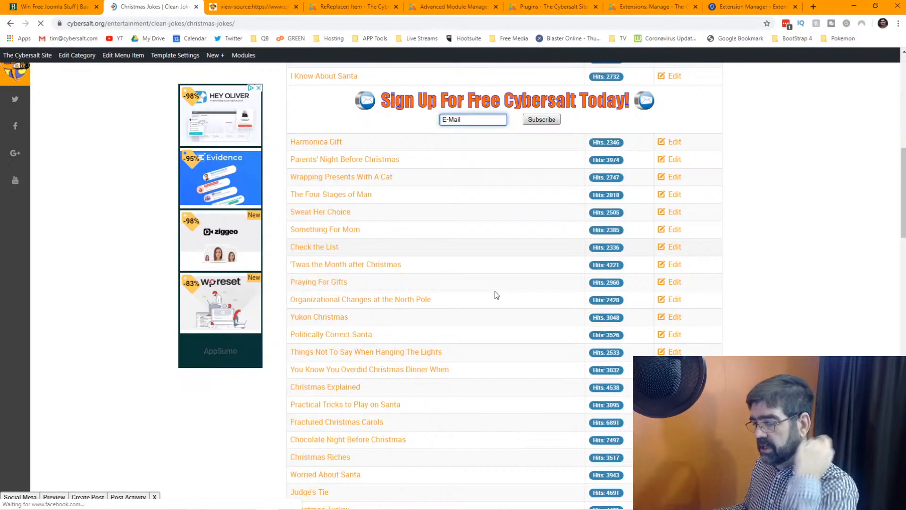
{"action": "scroll", "coordinate": [495, 295], "scroll_direction": "down", "scroll_amount": 1}
{"action": "scroll", "coordinate": [494, 295], "scroll_direction": "up", "scroll_amount": 8}
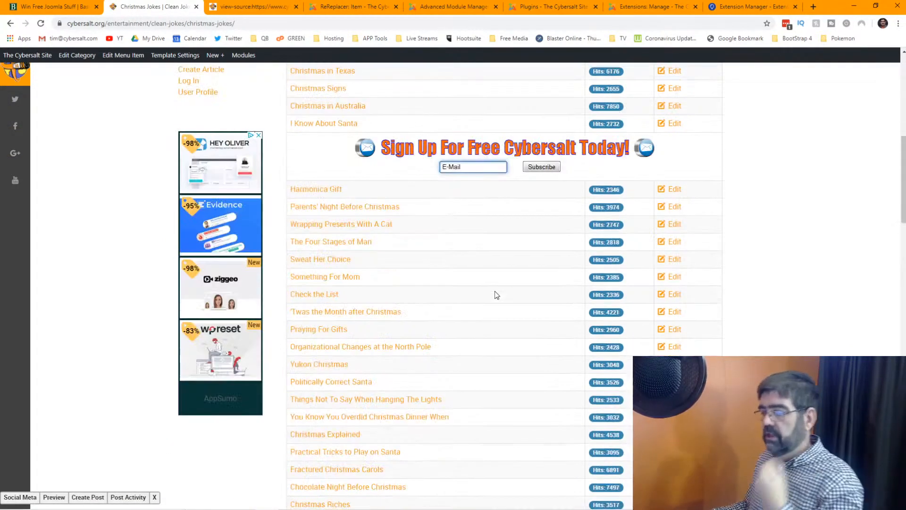
{"action": "scroll", "coordinate": [495, 295], "scroll_direction": "up", "scroll_amount": 6}
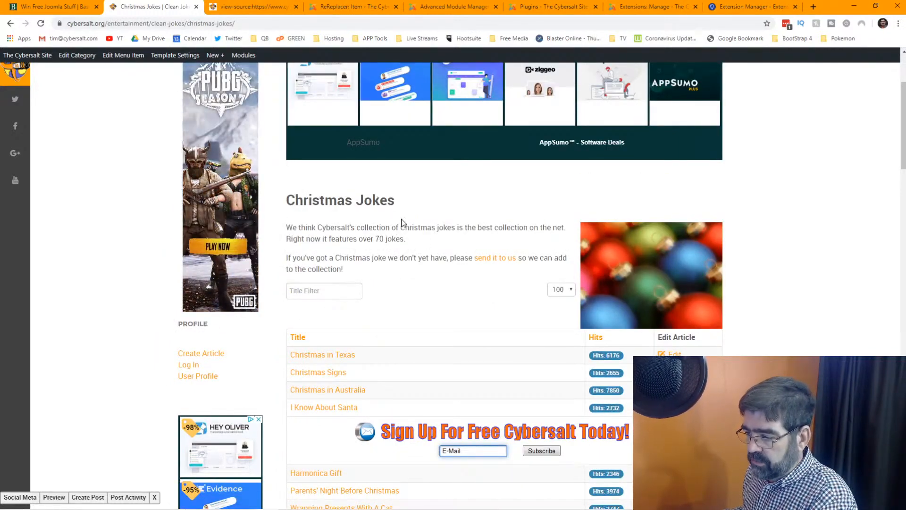
{"action": "scroll", "coordinate": [500, 303], "scroll_direction": "down", "scroll_amount": 2}
{"action": "scroll", "coordinate": [501, 303], "scroll_direction": "down", "scroll_amount": 1}
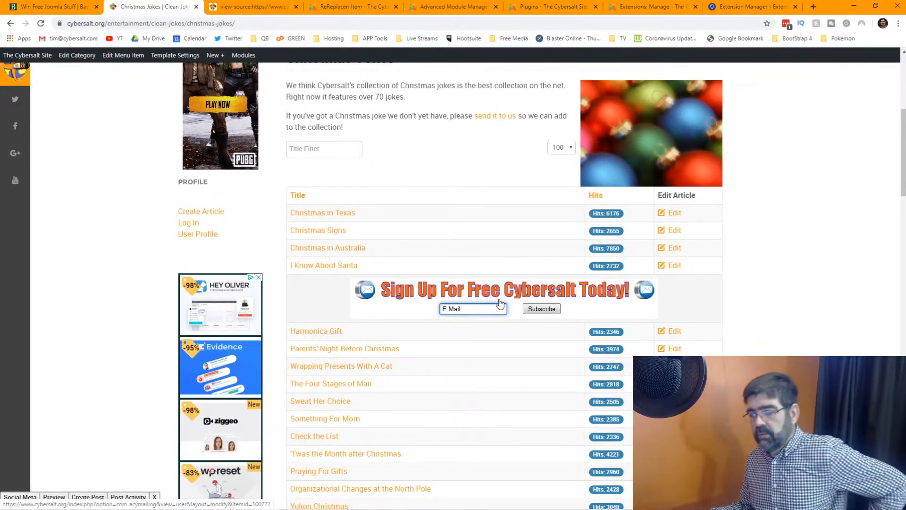
Step: Save a copy of the ReReplacer item titled "Embed Module in Component after 3 rows Christmas Jokes"
{"action": "left_click", "coordinate": [369, 10]}
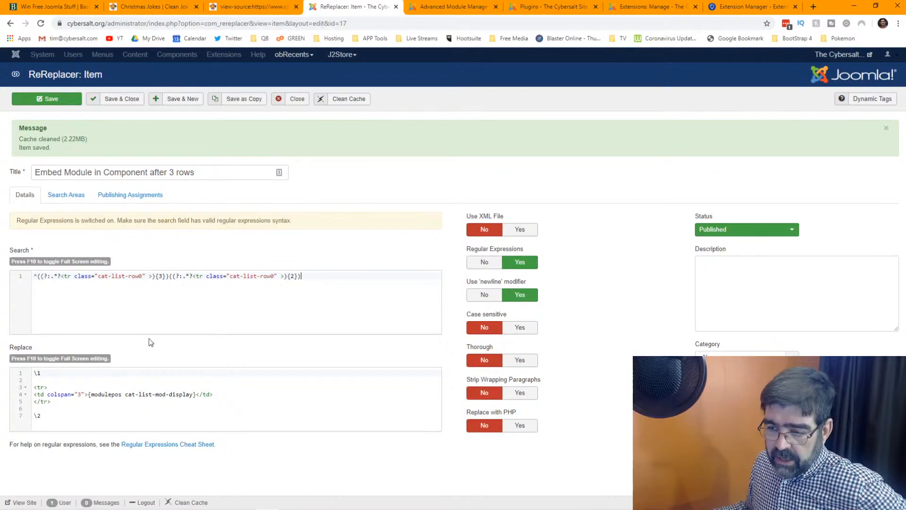
{"action": "left_click", "coordinate": [207, 169]}
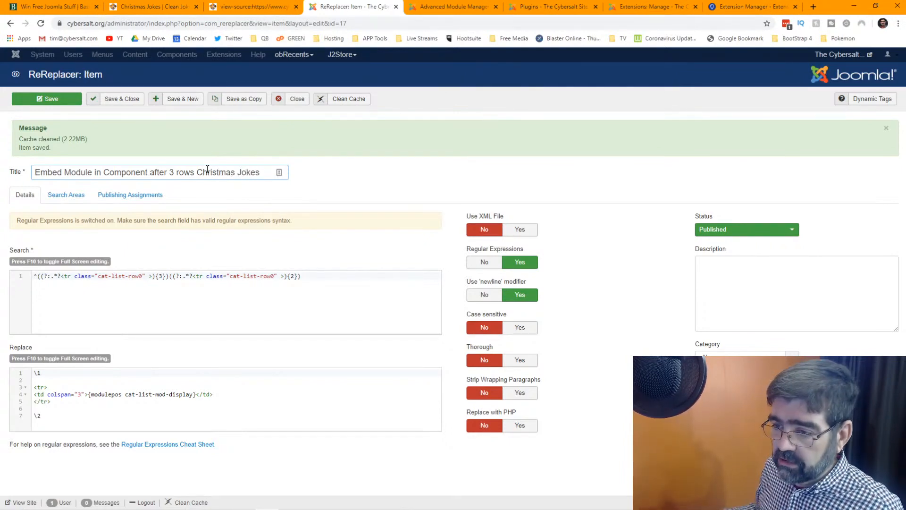
{"action": "left_click", "coordinate": [231, 103]}
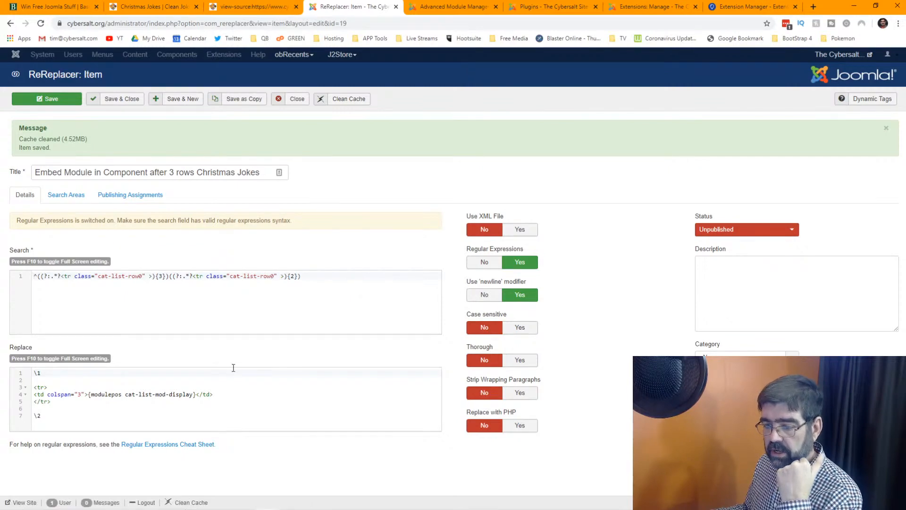
Step: Change the module position in the copied item's Replace code to cat-list-mod-display-christmas-jokes
{"action": "double_click", "coordinate": [196, 394]}
{"action": "key", "text": "Right"}
{"action": "type", "text": "-christms-jokes"}
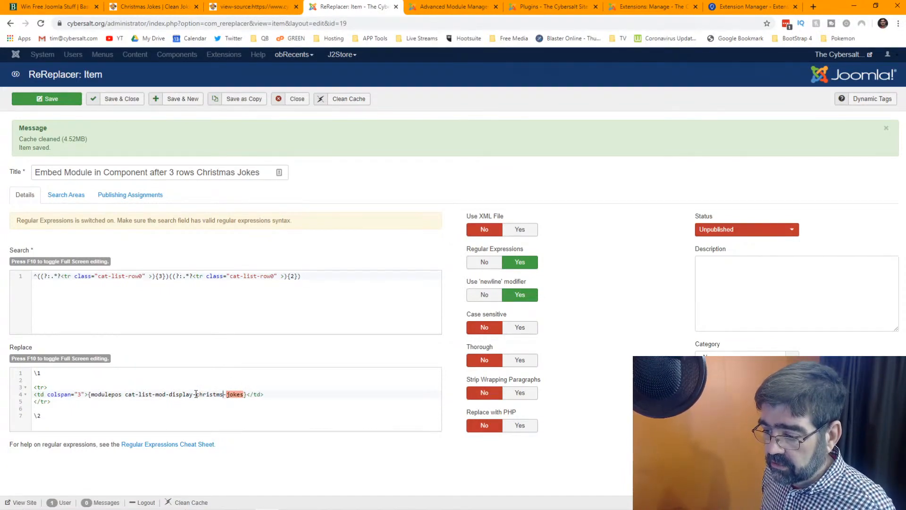
{"action": "key", "text": "Left"}
{"action": "key", "text": "Left"}
{"action": "key", "text": "Left"}
{"action": "key", "text": "Left"}
{"action": "key", "text": "Left"}
{"action": "key", "text": "Left"}
{"action": "key", "text": "Left"}
{"action": "type", "text": "a"}
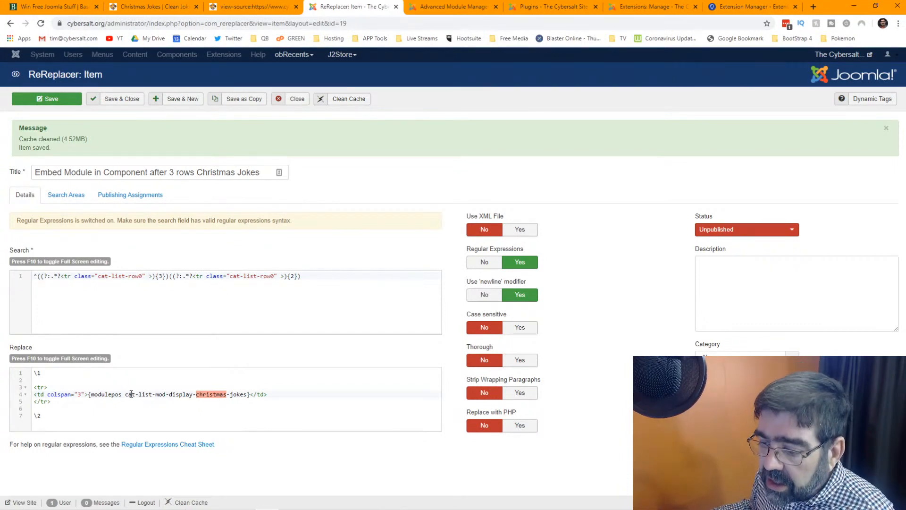
Step: Copy the module position name from the Christmas Jokes item's Replace code, set its status to Published, and save and close it
{"action": "left_click_drag", "start_coordinate": [125, 394], "coordinate": [246, 395]}
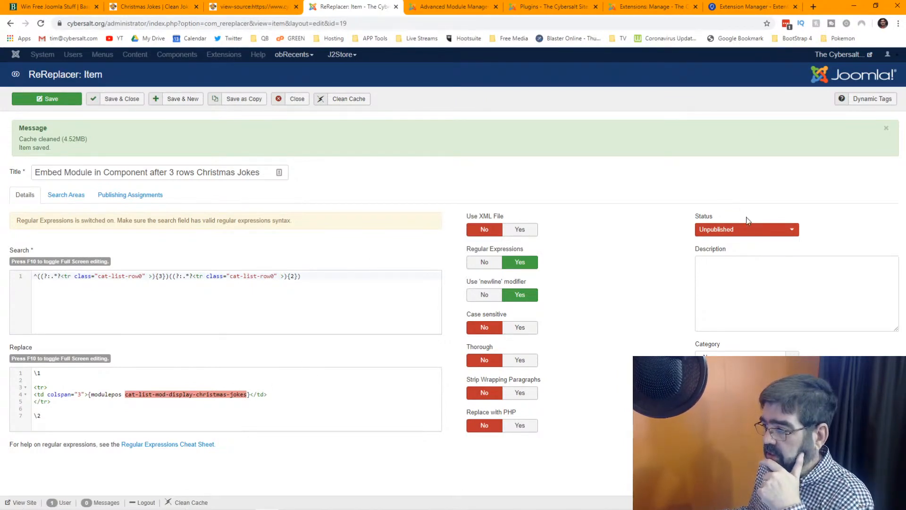
{"action": "left_click", "coordinate": [748, 230]}
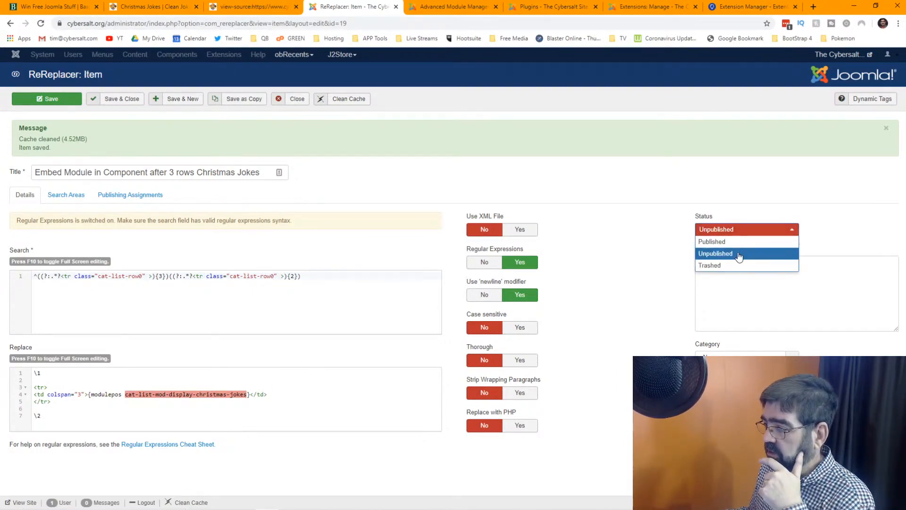
{"action": "left_click", "coordinate": [727, 241]}
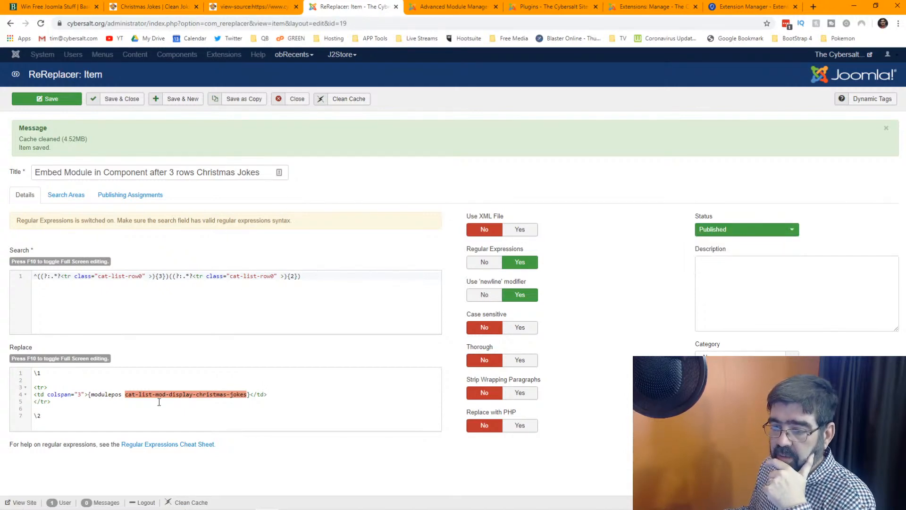
{"action": "left_click", "coordinate": [117, 102]}
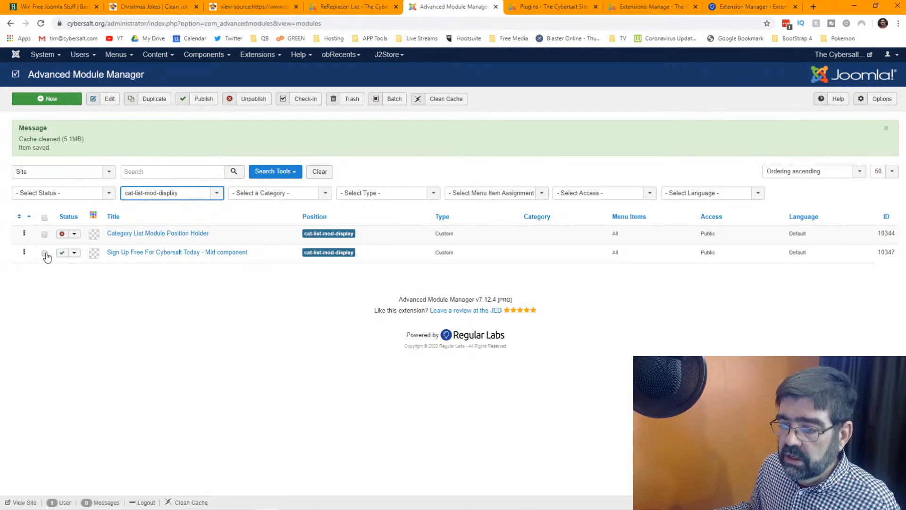
Step: Open the module "Sign Up Free For Cybersalt Today - Mid component" and set its position to the custom cat-list-mod-display-christmas-jokes
{"action": "left_click", "coordinate": [187, 254]}
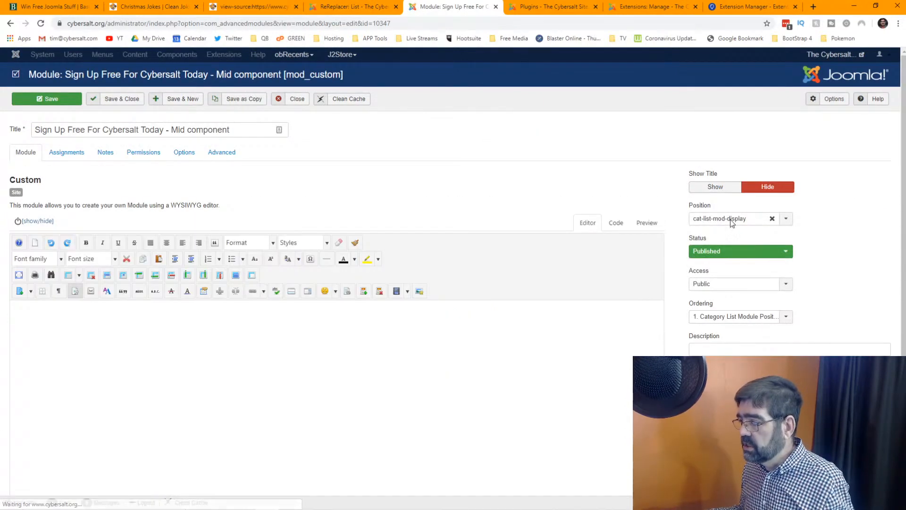
{"action": "left_click", "coordinate": [731, 220]}
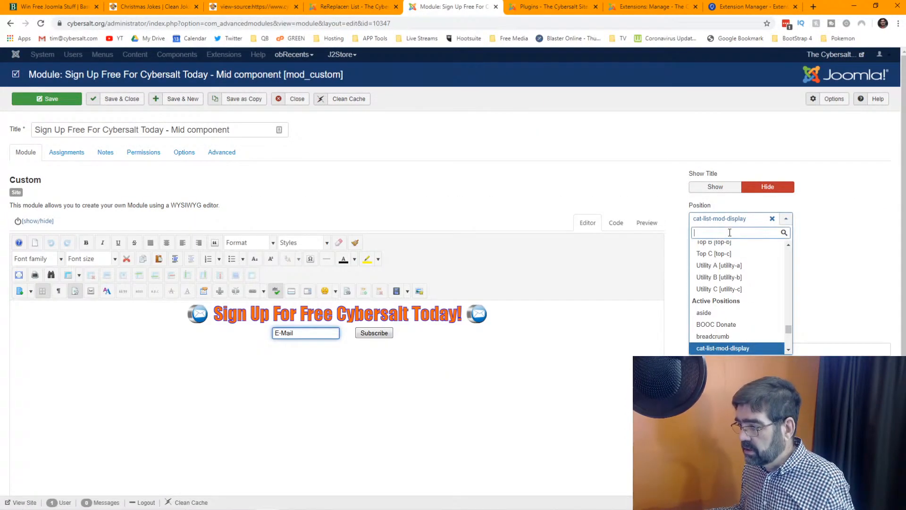
{"action": "key", "text": "ctrl+v"}
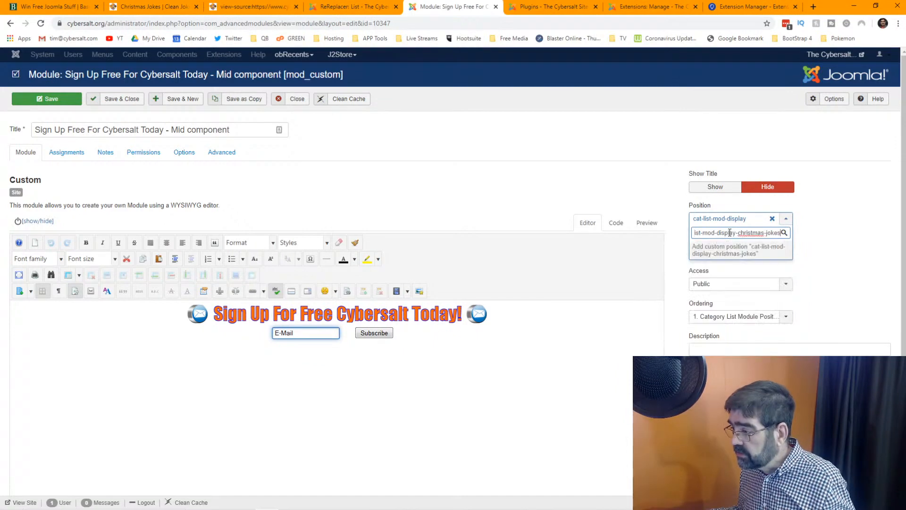
{"action": "key", "text": "Return"}
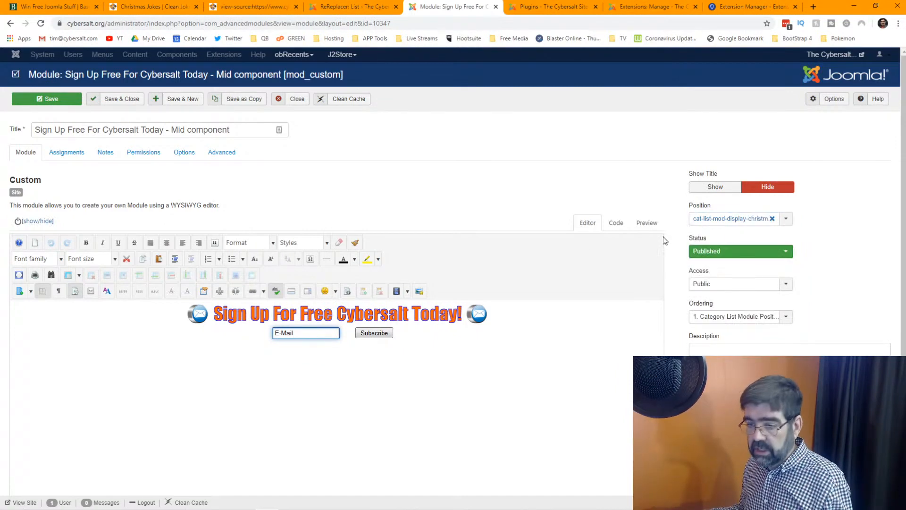
Step: Replace the module's sign-up form content with the text "Something Else!"
{"action": "key", "text": "ctrl+a"}
{"action": "key", "text": "Delete"}
{"action": "type", "text": "S"}
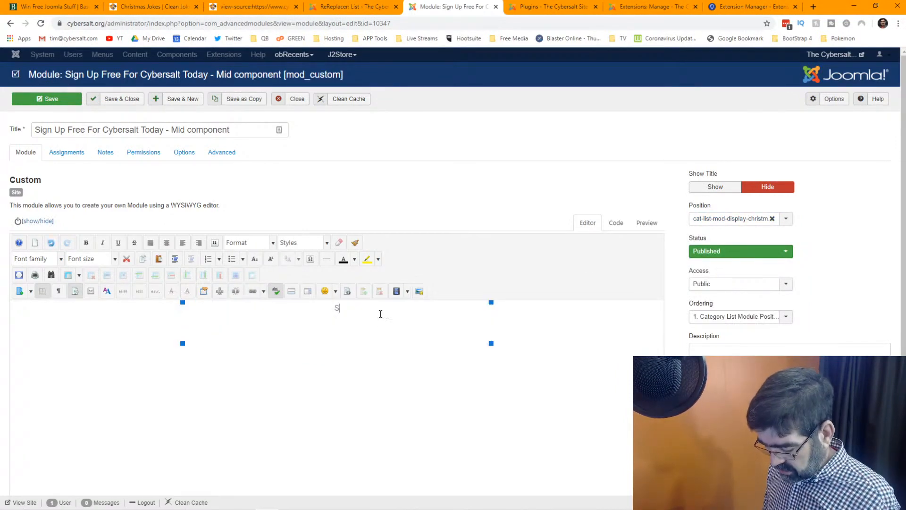
{"action": "type", "text": "omething Else"}
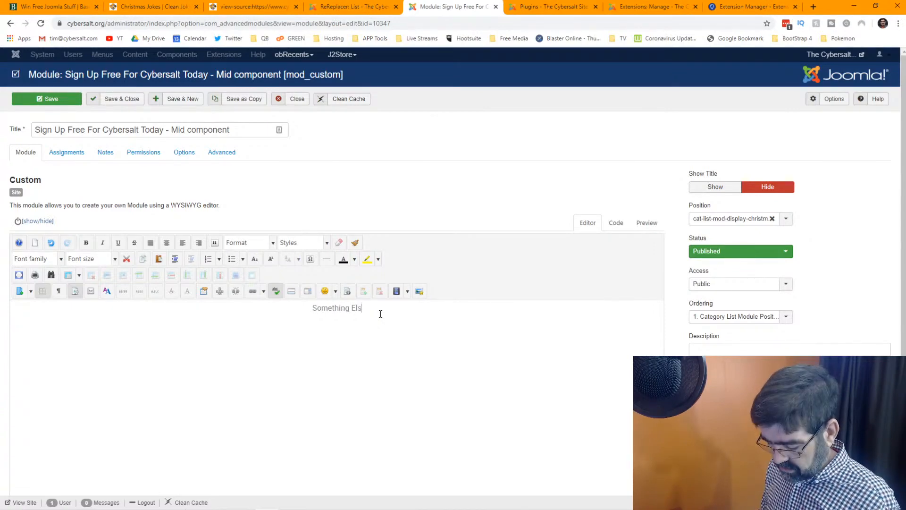
{"action": "key", "text": "BackSpace"}
{"action": "key", "text": "BackSpace"}
{"action": "key", "text": "BackSpace"}
{"action": "type", "text": "lse!"}
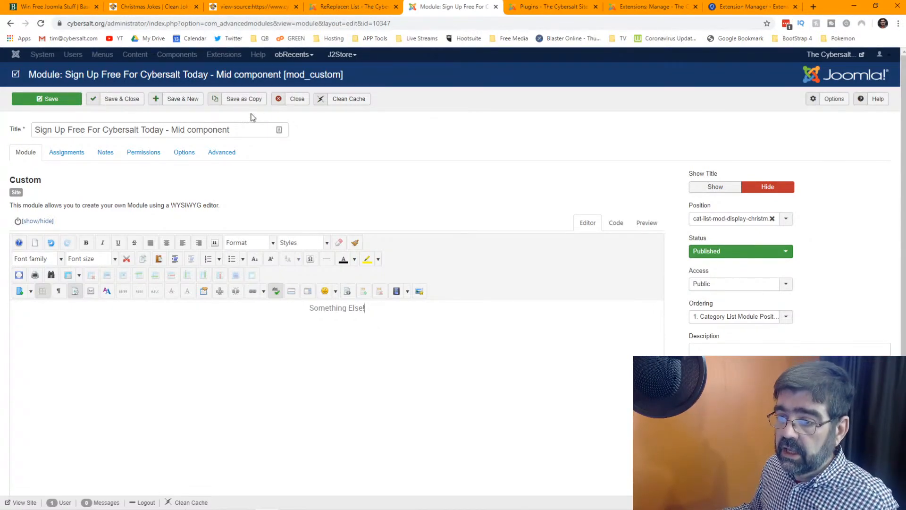
Step: Retitle the module "Sign Up Free For Cybersalt Today - Christmas jokes" and save it as a copy
{"action": "left_click", "coordinate": [238, 128]}
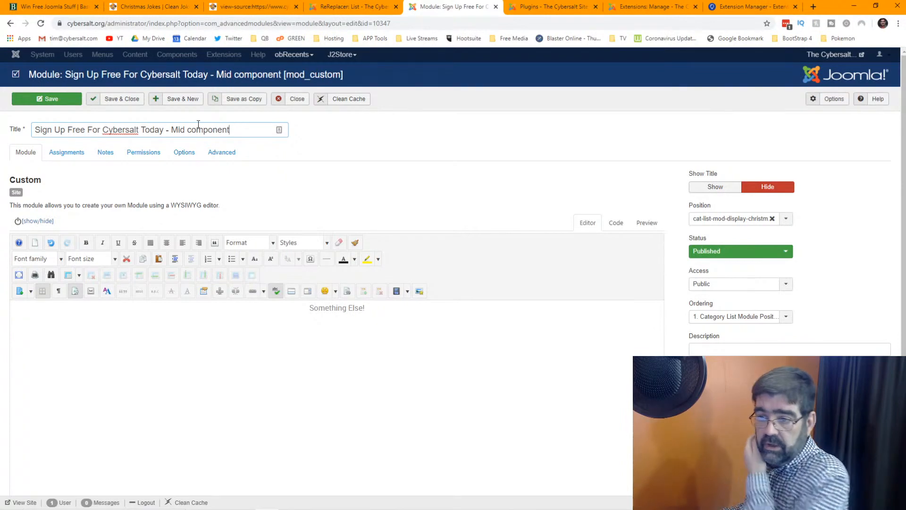
{"action": "left_click_drag", "start_coordinate": [176, 128], "coordinate": [239, 128]}
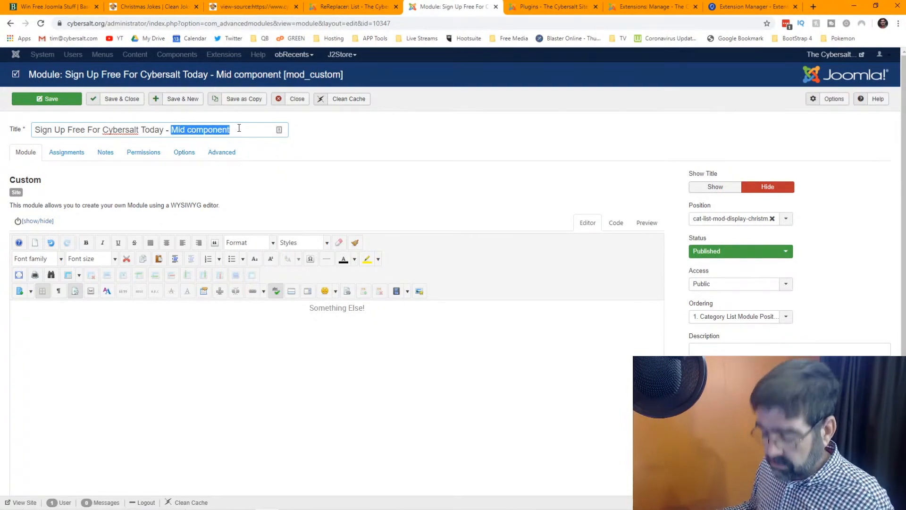
{"action": "type", "text": "Christmas"}
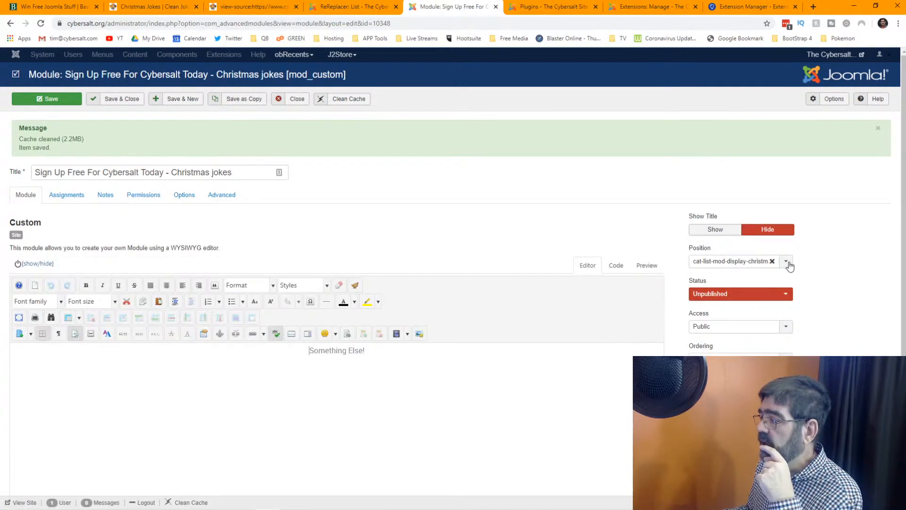
Step: Set the copied Christmas jokes module's status to Published and save it
{"action": "left_click", "coordinate": [779, 293]}
{"action": "left_click", "coordinate": [756, 305]}
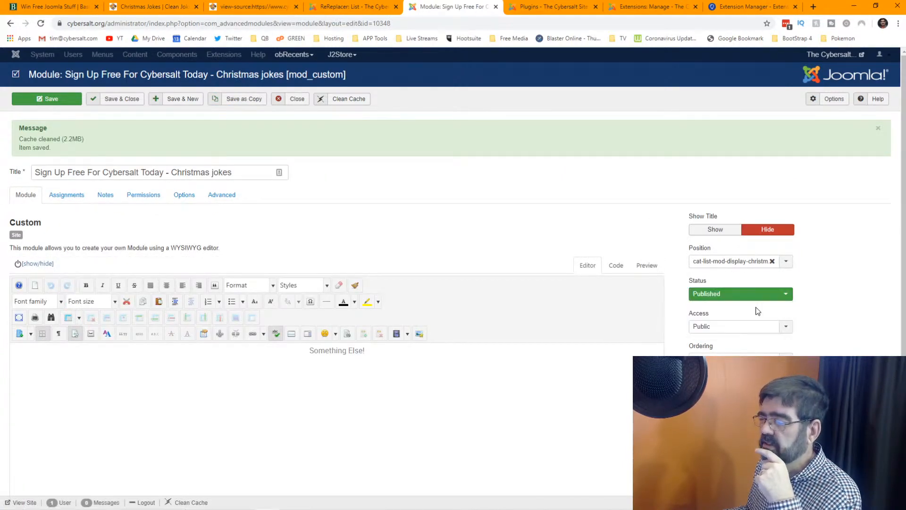
{"action": "left_click", "coordinate": [68, 100]}
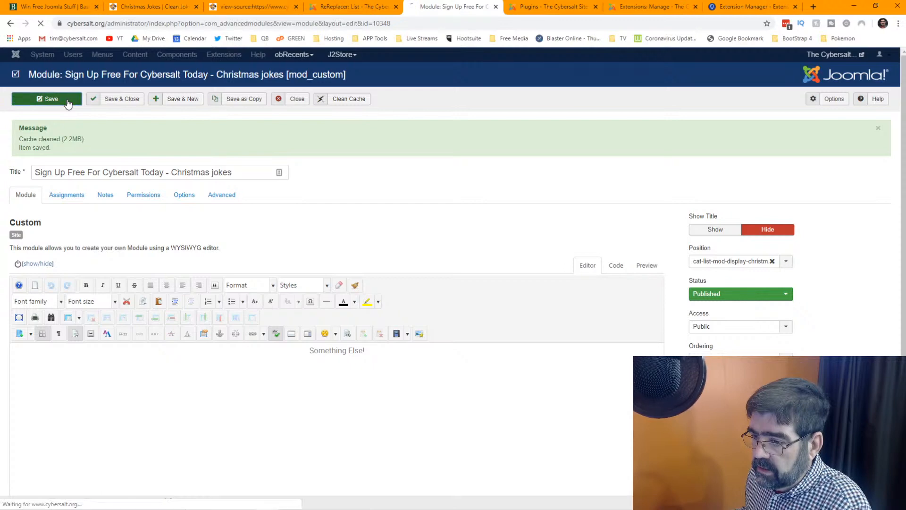
Step: Reload the Christmas Jokes category page and check where the "Something Else!" module sits in the article list
{"action": "left_click", "coordinate": [157, 6]}
{"action": "left_click", "coordinate": [40, 25]}
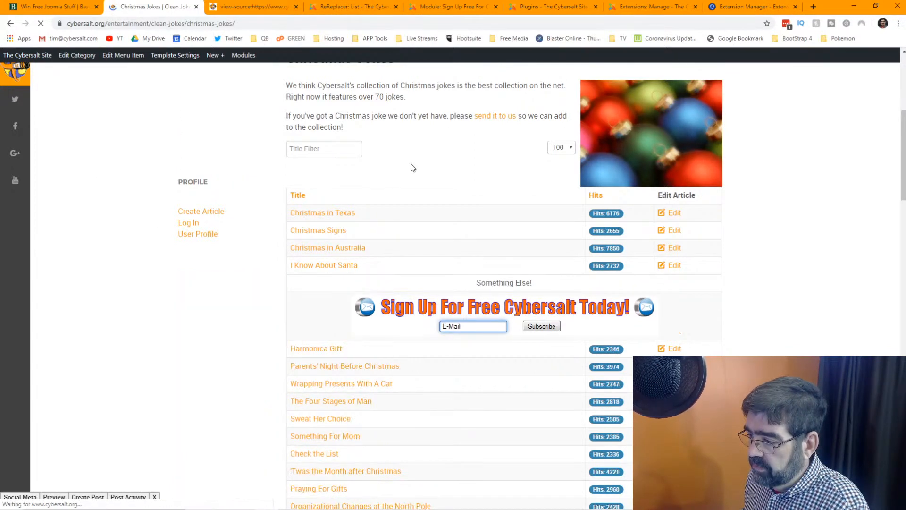
{"action": "left_click_drag", "start_coordinate": [476, 283], "coordinate": [532, 283]}
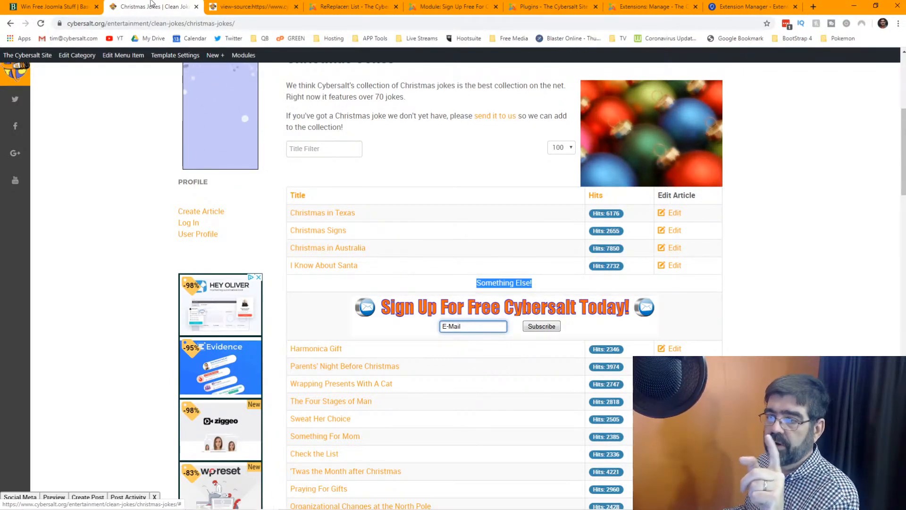
Step: Open the publishing assignments of the ReReplacer item "Embed Module in Component after 3 rows"
{"action": "left_click", "coordinate": [360, 8]}
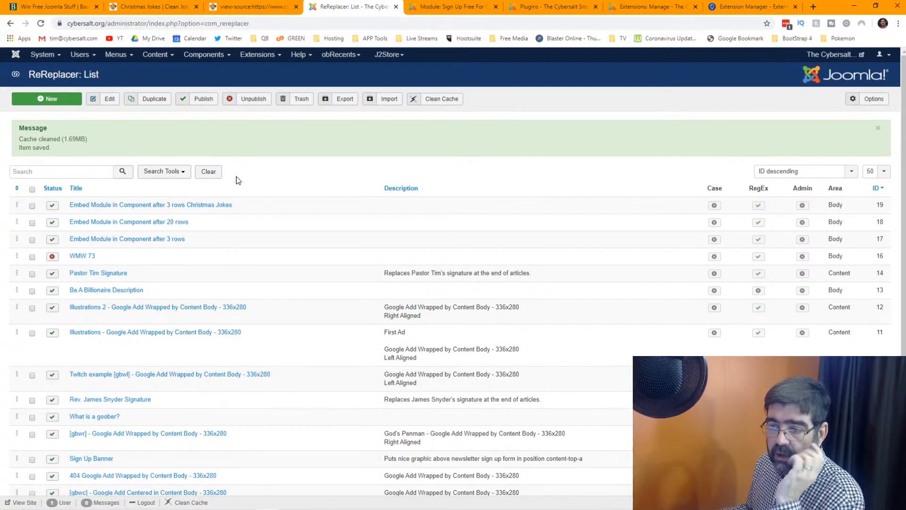
{"action": "left_click", "coordinate": [141, 242]}
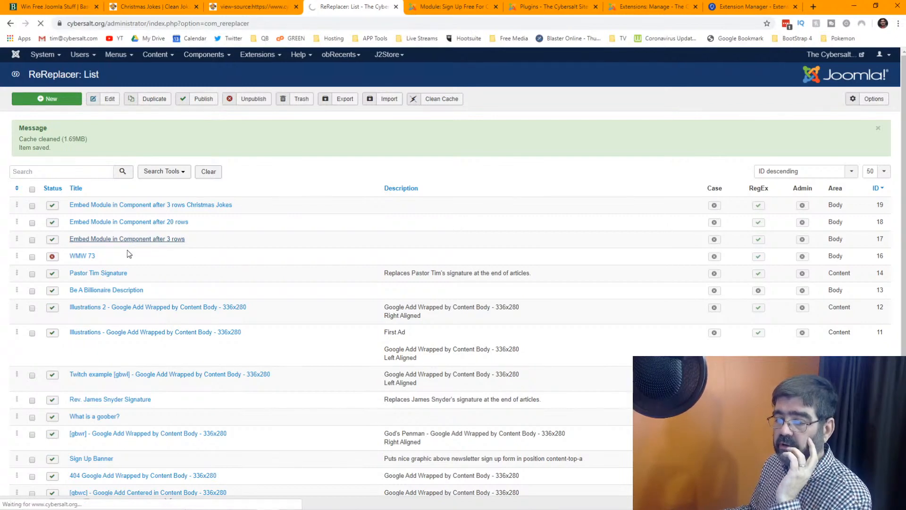
{"action": "left_click", "coordinate": [140, 7]}
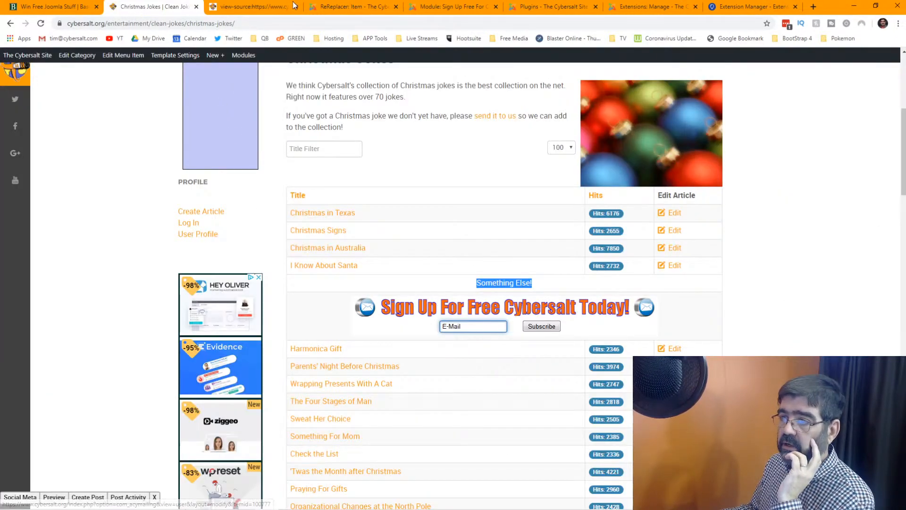
{"action": "left_click", "coordinate": [343, 9]}
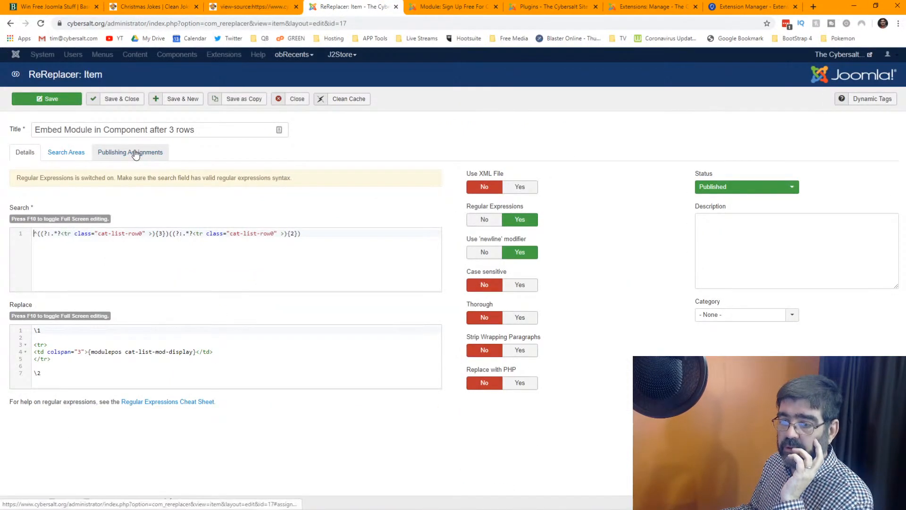
{"action": "left_click", "coordinate": [130, 152]}
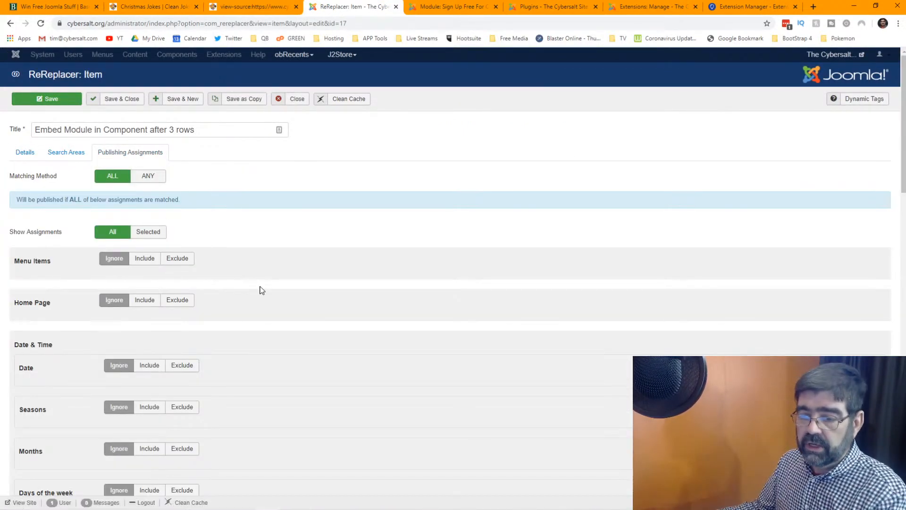
{"action": "scroll", "coordinate": [263, 291], "scroll_direction": "down", "scroll_amount": 5}
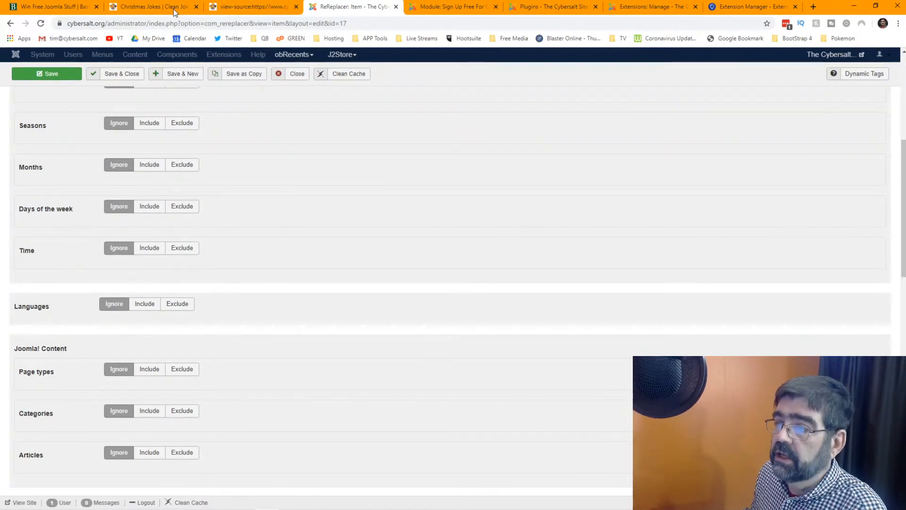
Step: Go back to the Clean Jokes category page, reload it with form resubmission, and copy its URL
{"action": "left_click", "coordinate": [157, 7]}
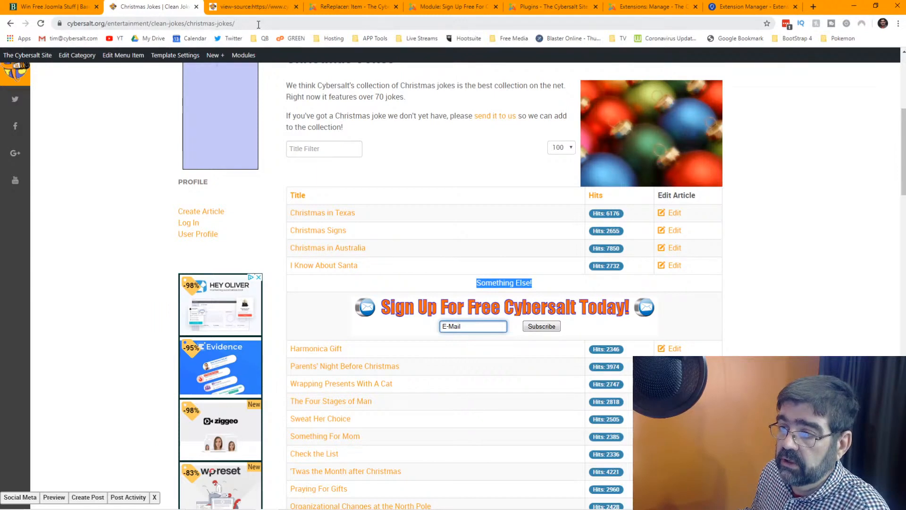
{"action": "left_click", "coordinate": [10, 23]}
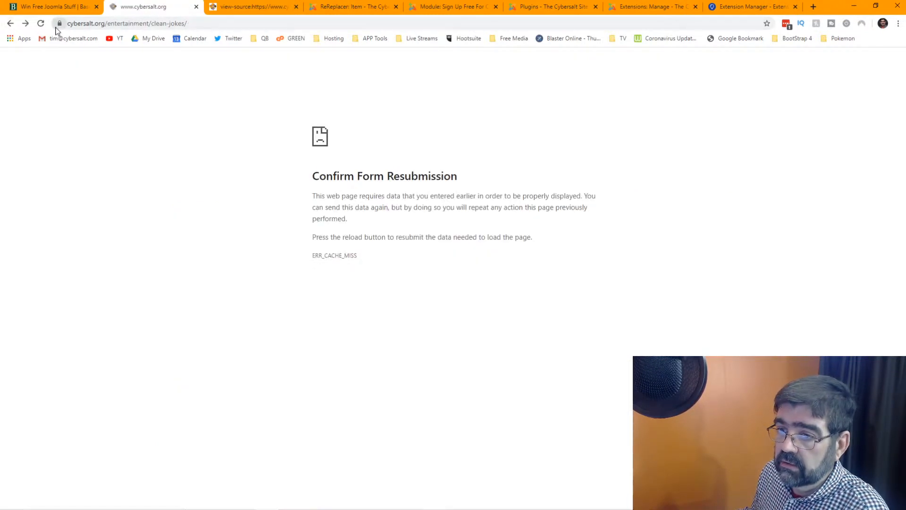
{"action": "left_click", "coordinate": [41, 23]}
{"action": "left_click", "coordinate": [482, 101]}
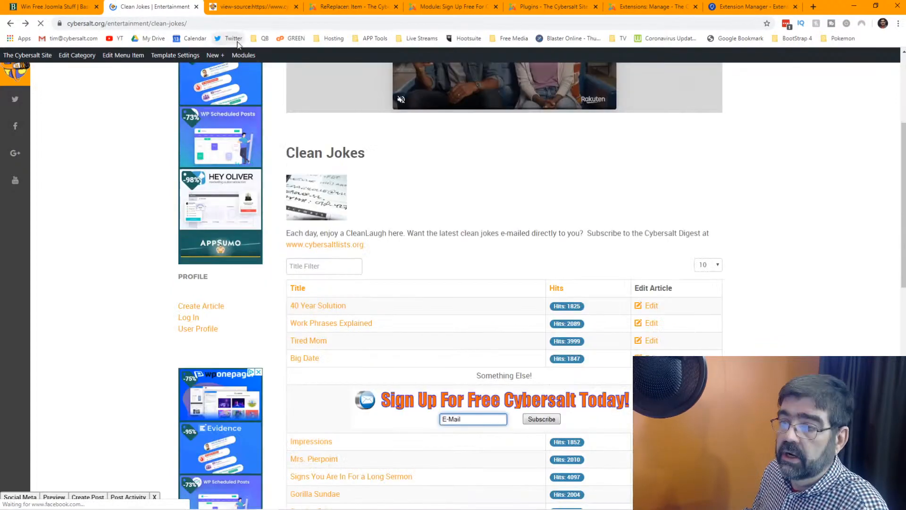
{"action": "left_click", "coordinate": [201, 24]}
{"action": "right_click", "coordinate": [201, 24]}
{"action": "key", "text": "ctrl+c"}
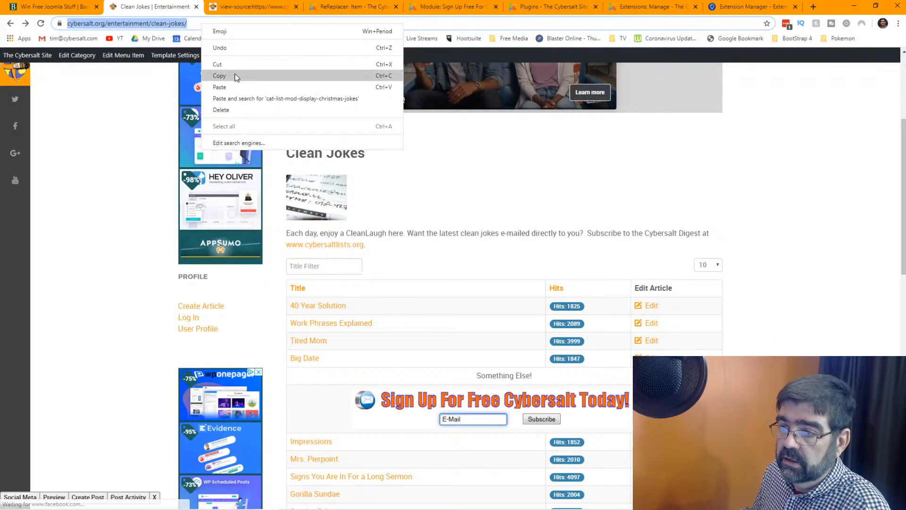
{"action": "left_click", "coordinate": [234, 76]}
{"action": "left_click", "coordinate": [351, 7]}
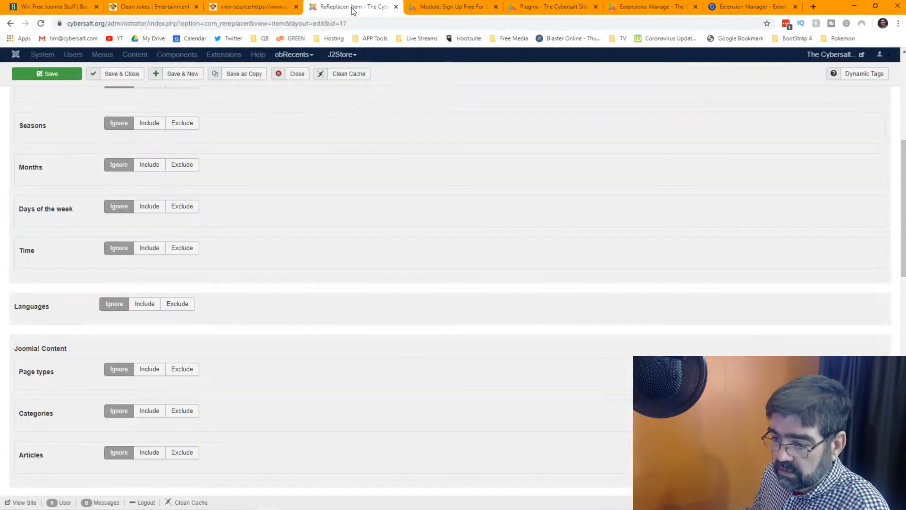
{"action": "scroll", "coordinate": [210, 268], "scroll_direction": "down", "scroll_amount": 4}
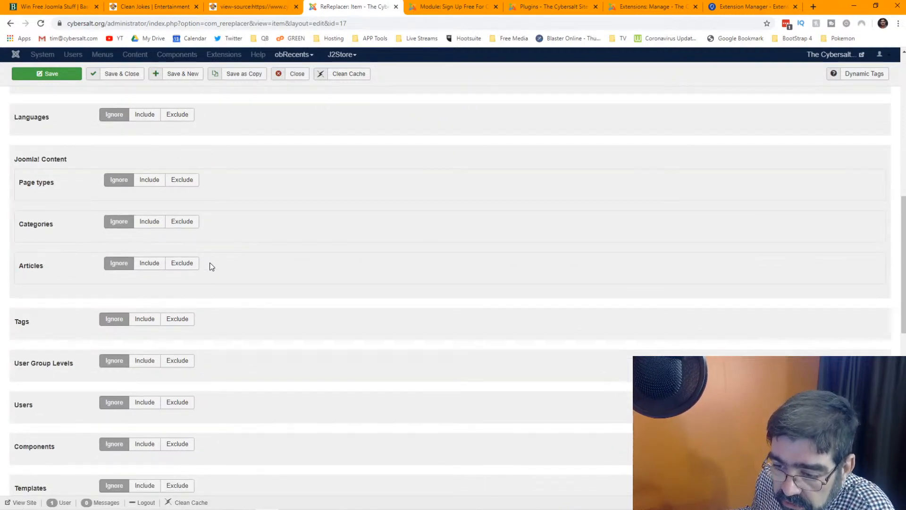
{"action": "scroll", "coordinate": [211, 267], "scroll_direction": "down", "scroll_amount": 3}
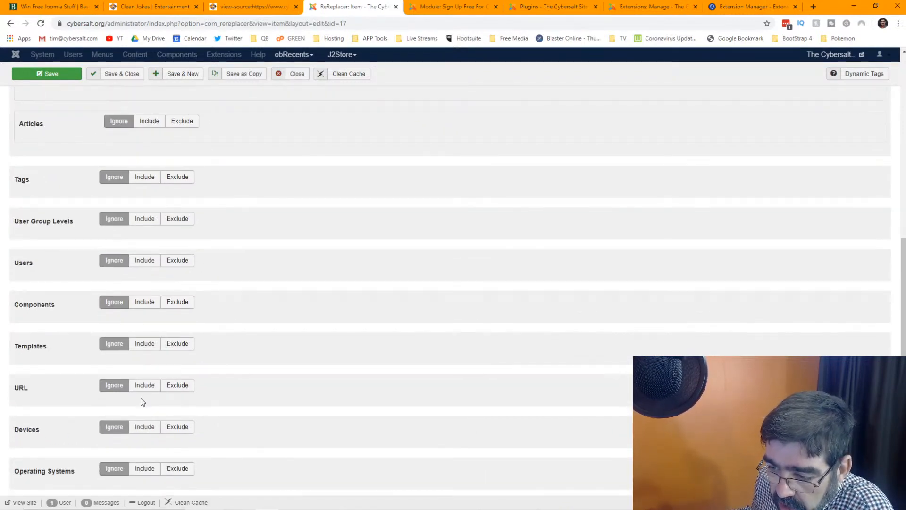
{"action": "left_click", "coordinate": [144, 386]}
{"action": "left_click", "coordinate": [150, 424]}
{"action": "key", "text": "ctrl+v"}
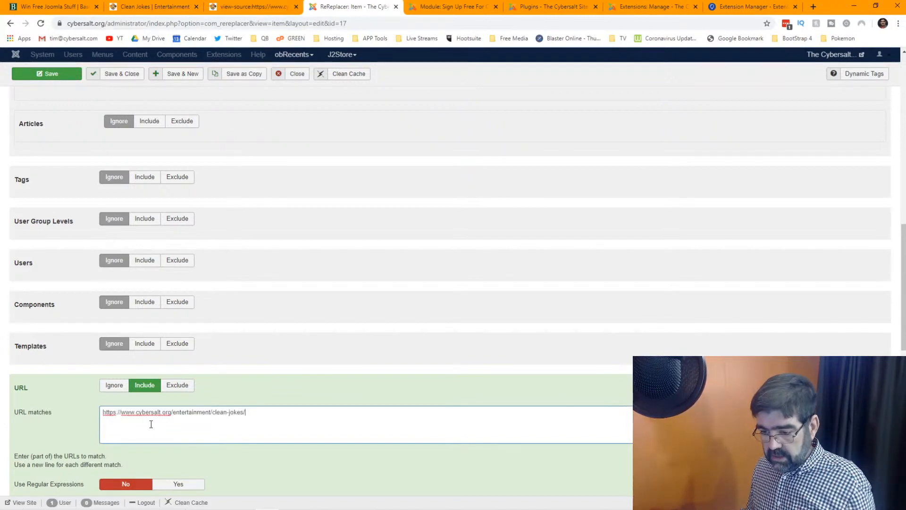
{"action": "scroll", "coordinate": [236, 367], "scroll_direction": "up", "scroll_amount": 20}
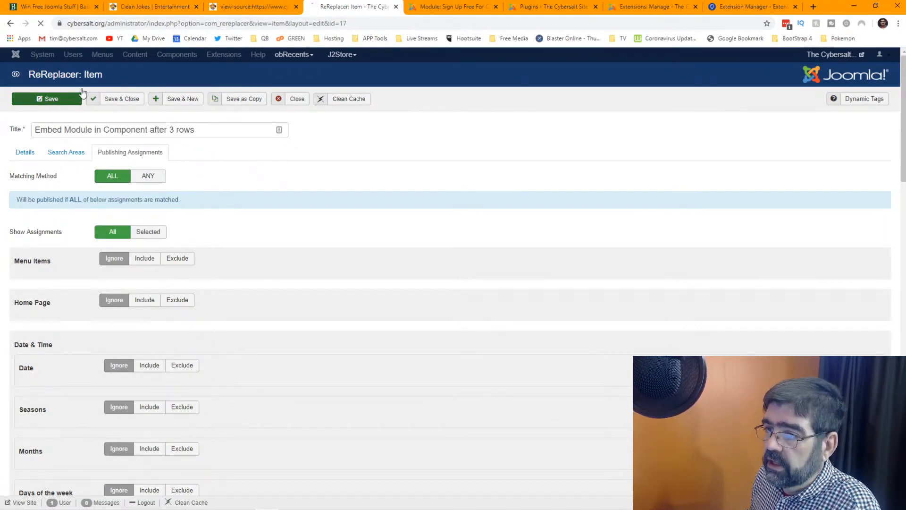
Step: Reload the Clean Jokes category page with form resubmission and open its Christmas Jokes subcategory to check which modules appear in the lists
{"action": "left_click", "coordinate": [156, 7]}
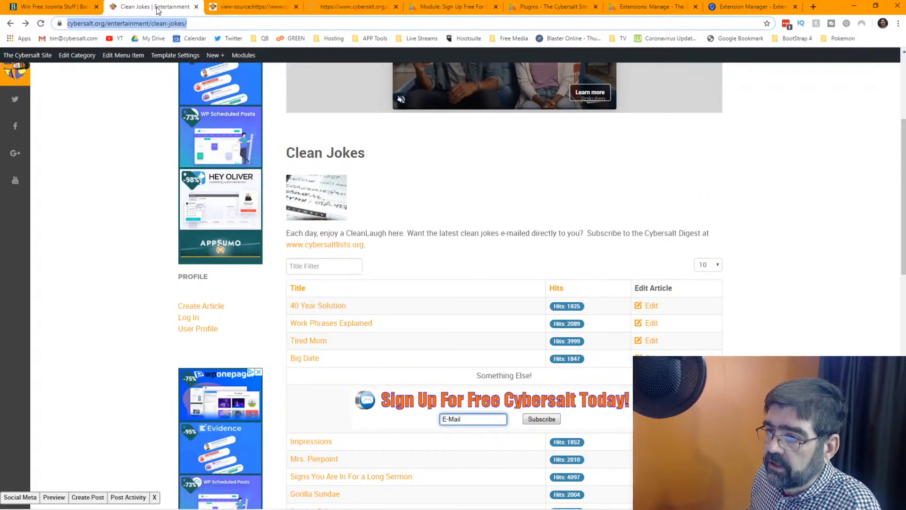
{"action": "left_click", "coordinate": [40, 24]}
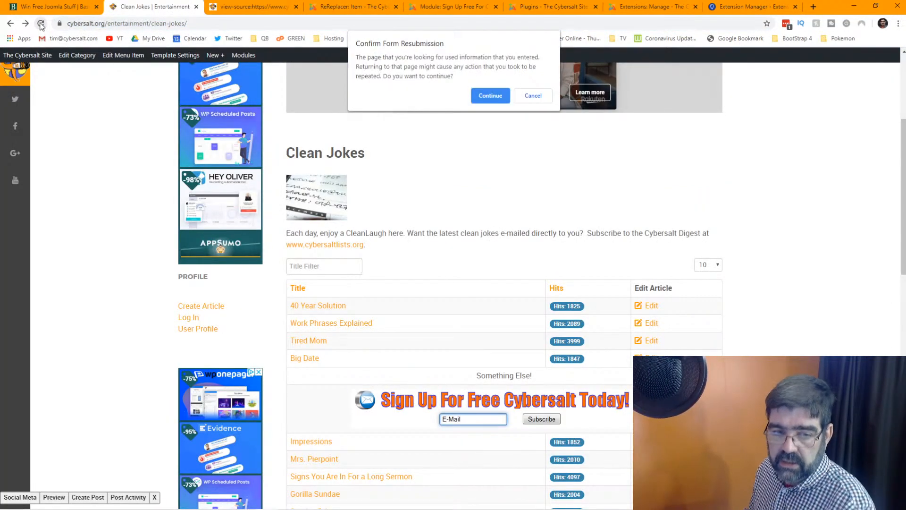
{"action": "left_click", "coordinate": [484, 96]}
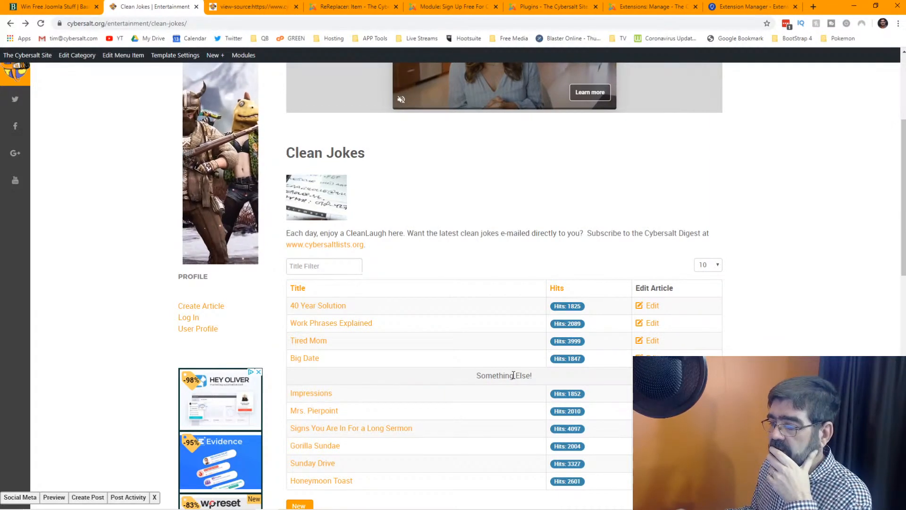
{"action": "scroll", "coordinate": [449, 307], "scroll_direction": "down", "scroll_amount": 8}
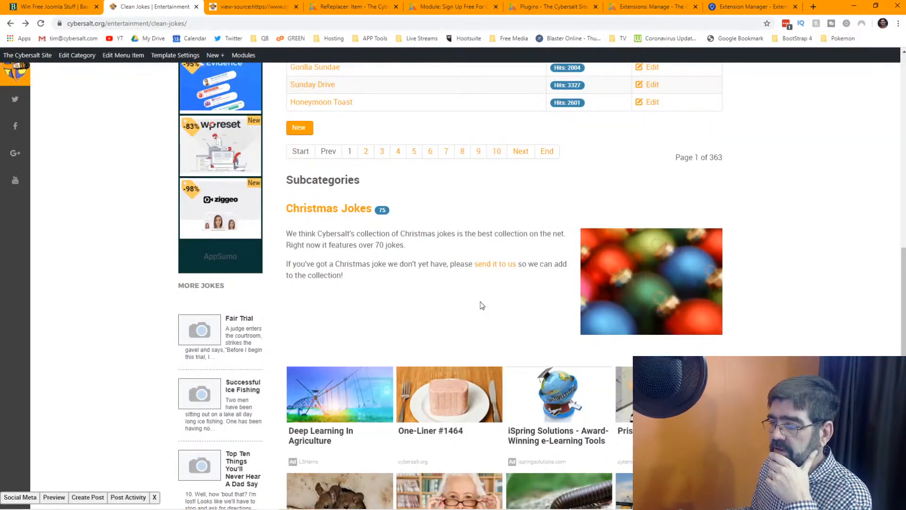
{"action": "left_click", "coordinate": [331, 210]}
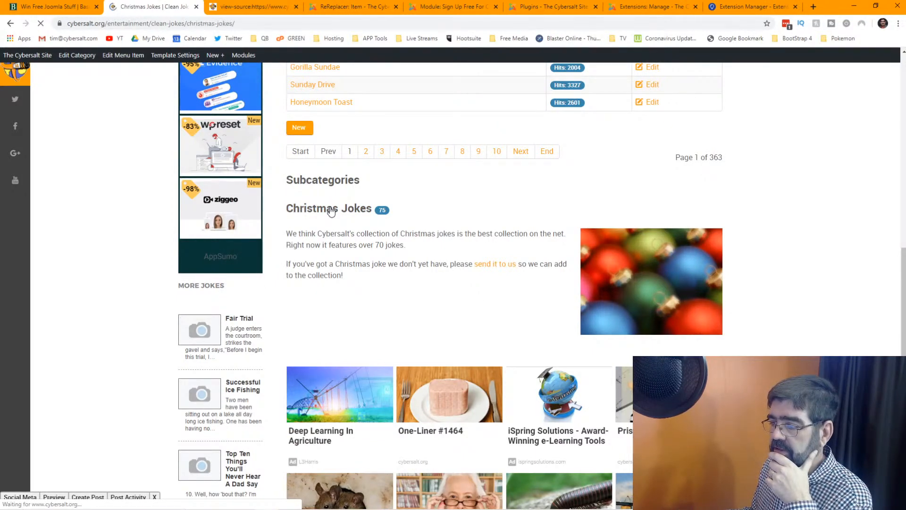
{"action": "scroll", "coordinate": [442, 241], "scroll_direction": "down", "scroll_amount": 4}
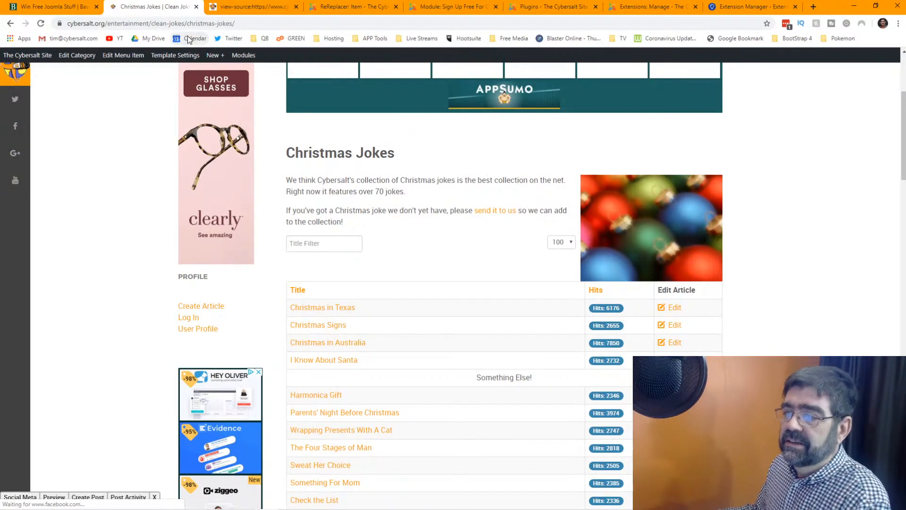
Step: Review the publishing assignments of the "Embed Module in Component after 3 rows" item, set its matching method to ANY and save it
{"action": "left_click", "coordinate": [342, 9]}
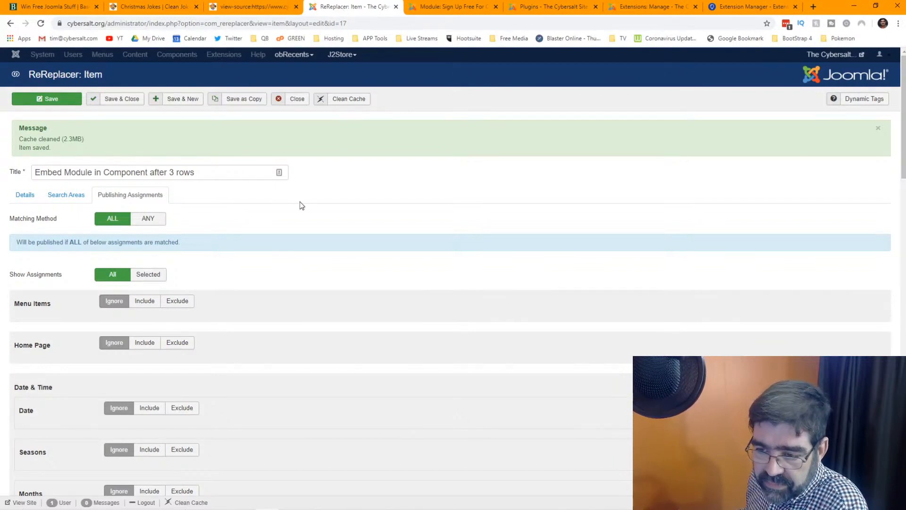
{"action": "scroll", "coordinate": [299, 202], "scroll_direction": "down", "scroll_amount": 4}
{"action": "scroll", "coordinate": [299, 202], "scroll_direction": "up", "scroll_amount": 2}
{"action": "scroll", "coordinate": [299, 202], "scroll_direction": "up", "scroll_amount": 2}
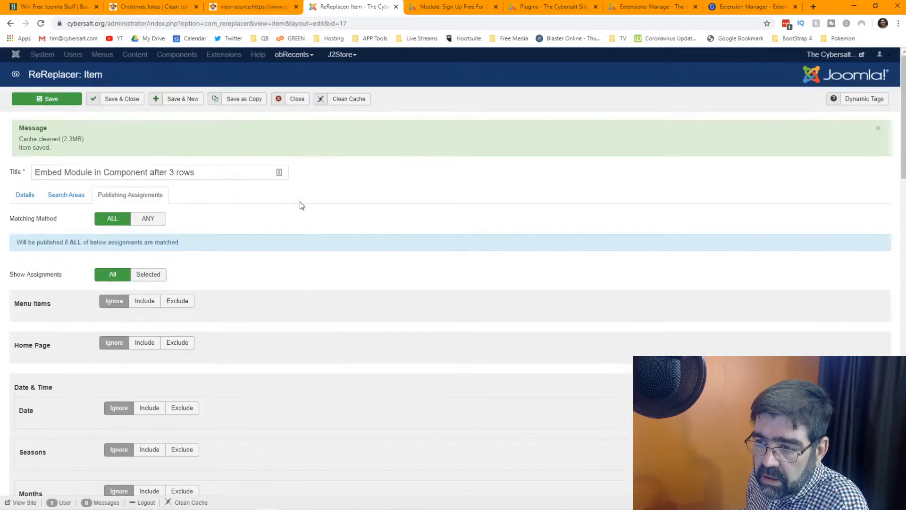
{"action": "scroll", "coordinate": [299, 202], "scroll_direction": "down", "scroll_amount": 15}
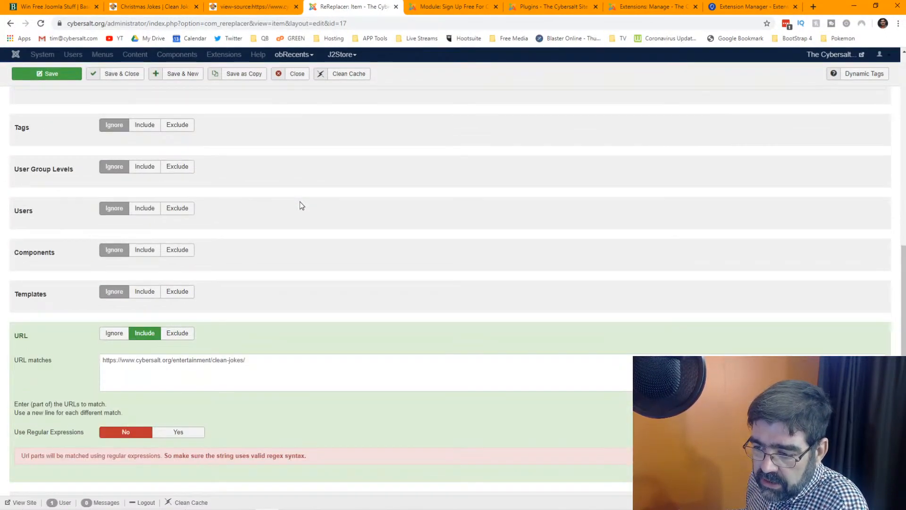
{"action": "scroll", "coordinate": [302, 206], "scroll_direction": "down", "scroll_amount": 3}
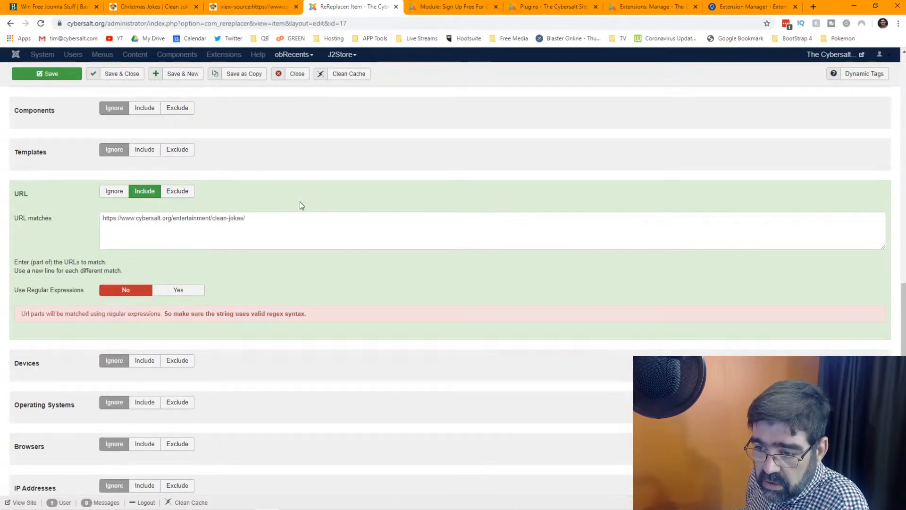
{"action": "scroll", "coordinate": [199, 234], "scroll_direction": "down", "scroll_amount": 7}
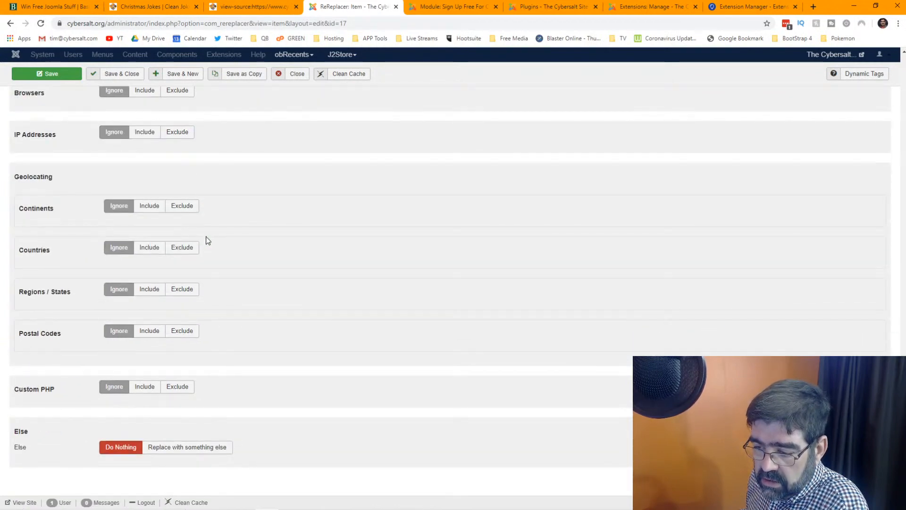
{"action": "scroll", "coordinate": [208, 240], "scroll_direction": "up", "scroll_amount": 20}
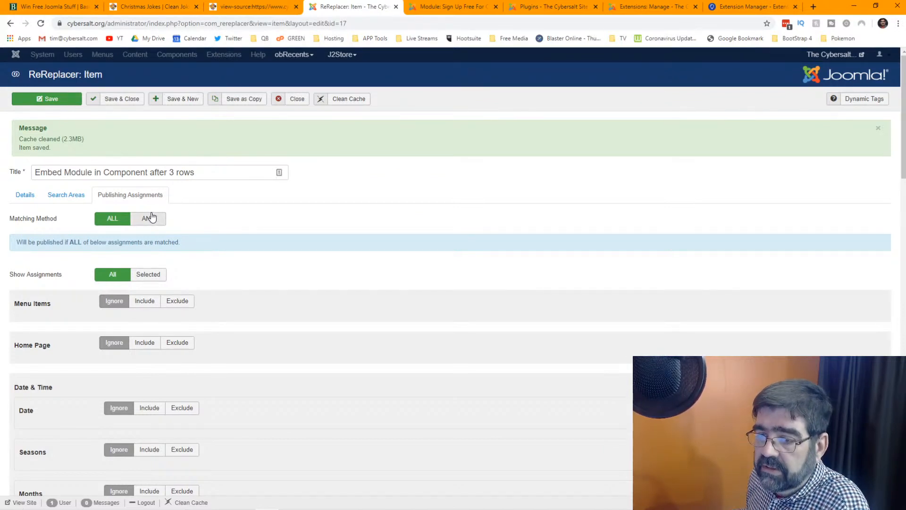
{"action": "left_click", "coordinate": [152, 217]}
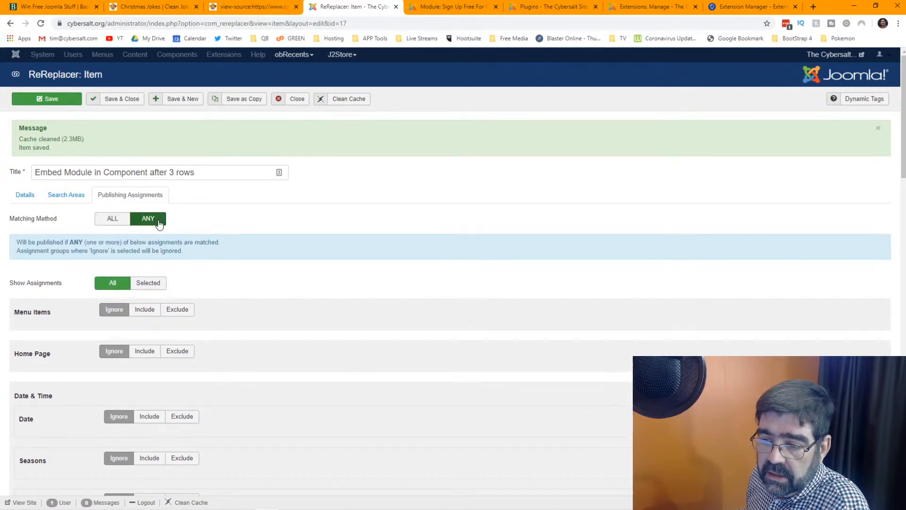
{"action": "left_click", "coordinate": [44, 103]}
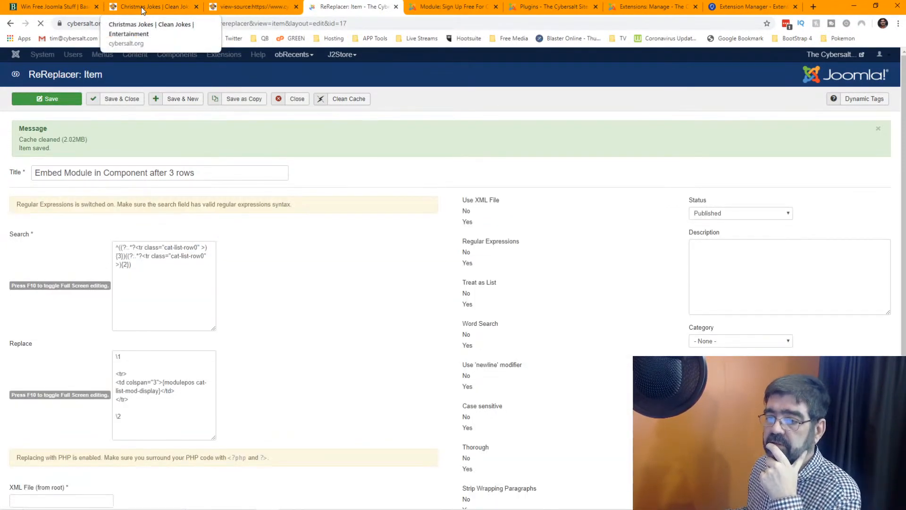
Step: Reload the Christmas Jokes page and shorten its URL to cybersalt.org/entertainment/clean-jokes/ to check the embedded modules on both pages
{"action": "left_click", "coordinate": [141, 7]}
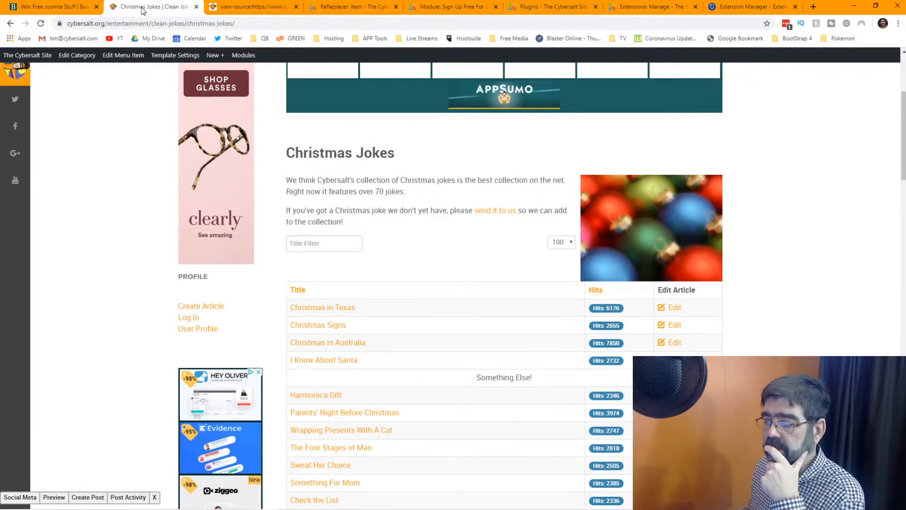
{"action": "left_click", "coordinate": [41, 24]}
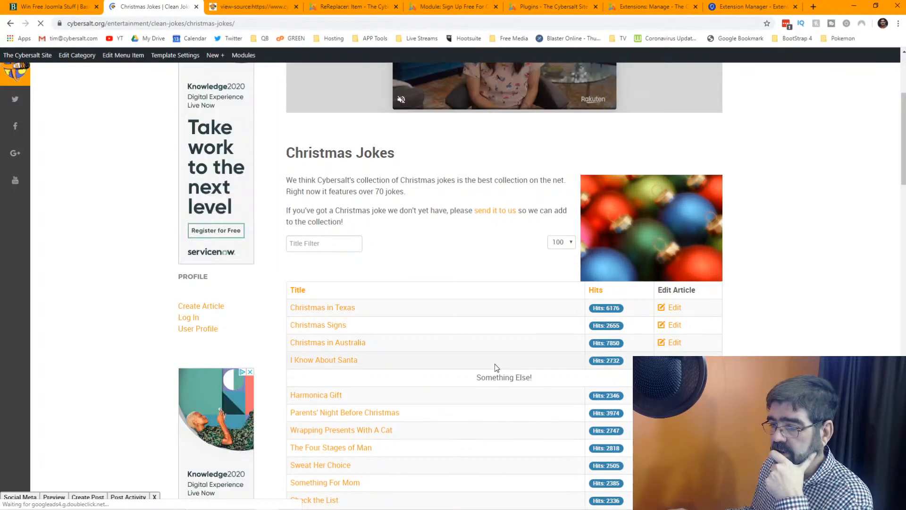
{"action": "left_click_drag", "start_coordinate": [185, 23], "coordinate": [308, 24]}
{"action": "key", "text": "BackSpace"}
{"action": "key", "text": "BackSpace"}
{"action": "key", "text": "Return"}
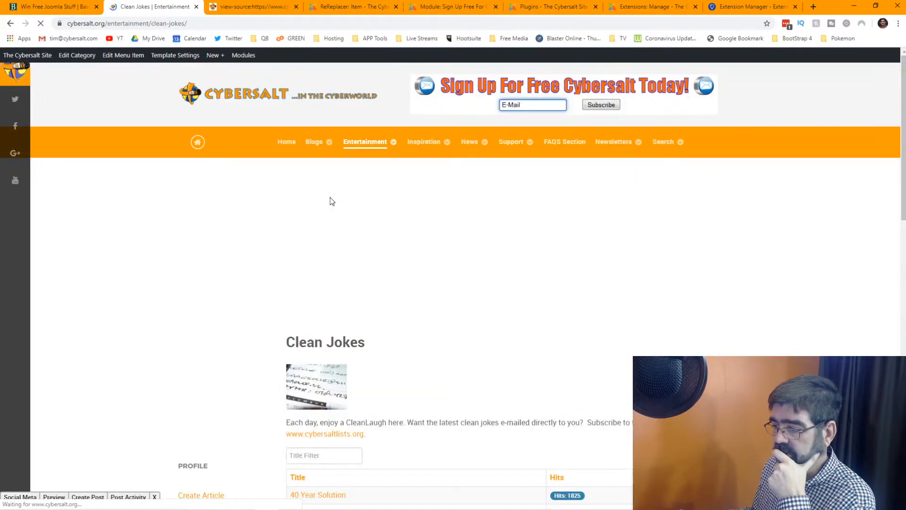
{"action": "scroll", "coordinate": [409, 219], "scroll_direction": "down", "scroll_amount": 5}
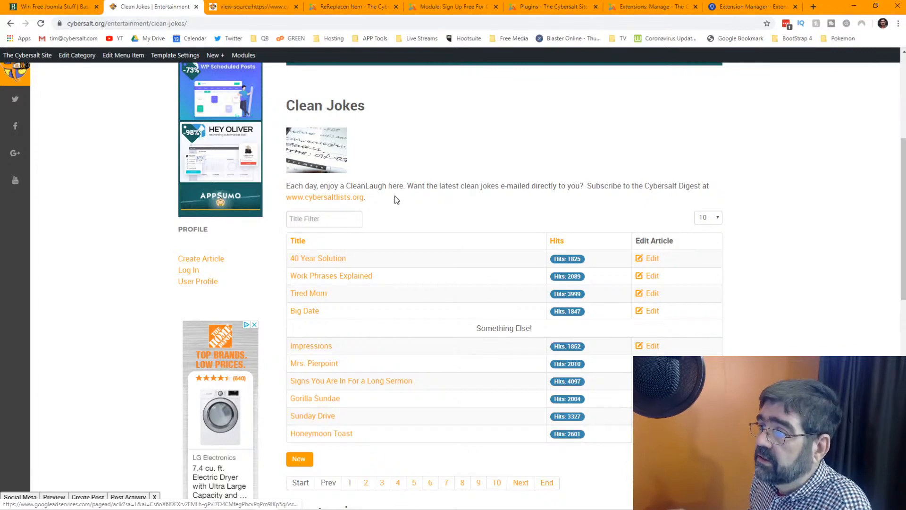
Step: Close the "Sign Up Free For Cybersalt Today - Christmas jokes" module and clear the filters of the module list
{"action": "left_click", "coordinate": [446, 8]}
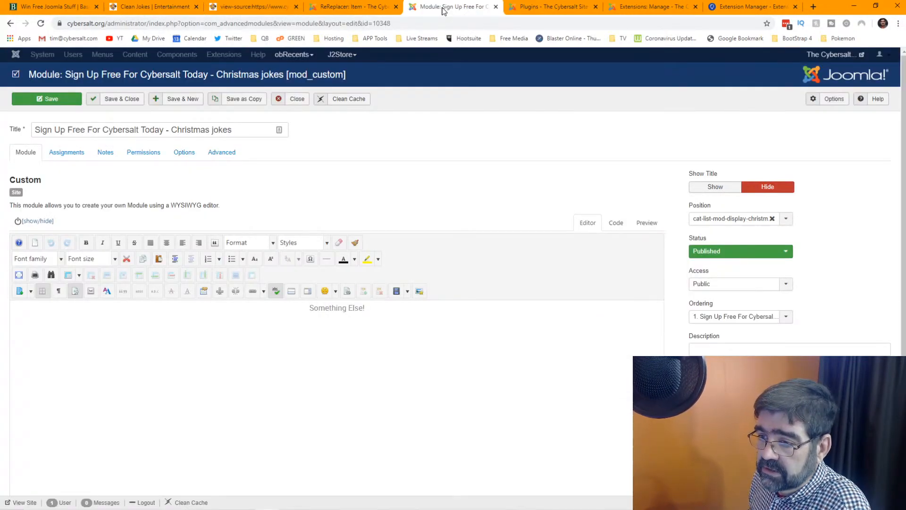
{"action": "left_click", "coordinate": [303, 100]}
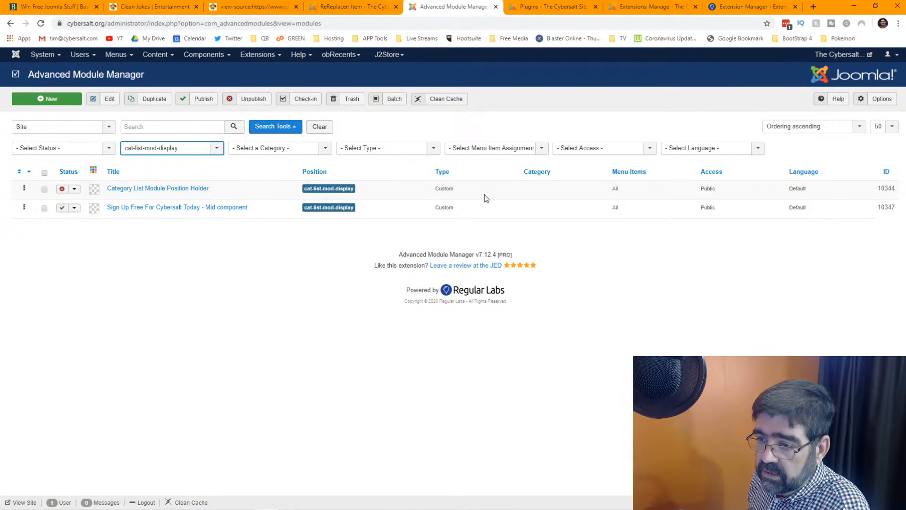
{"action": "left_click", "coordinate": [319, 127]}
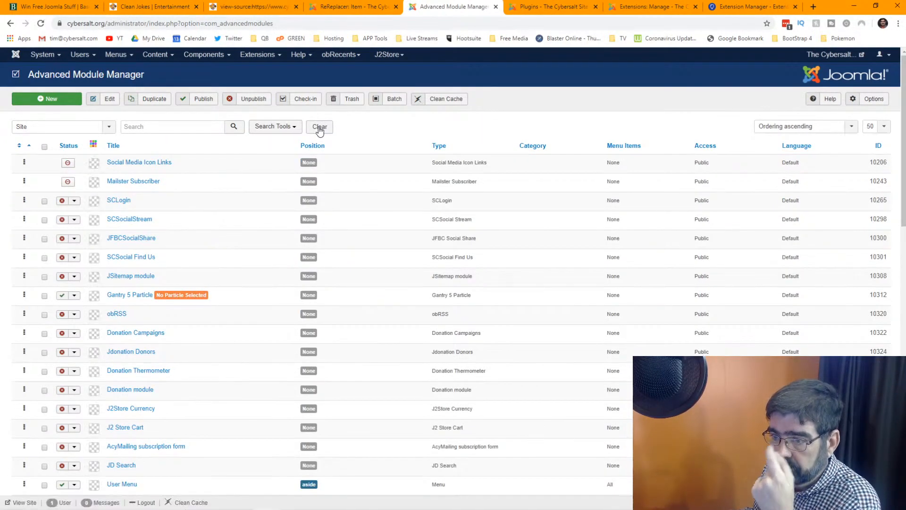
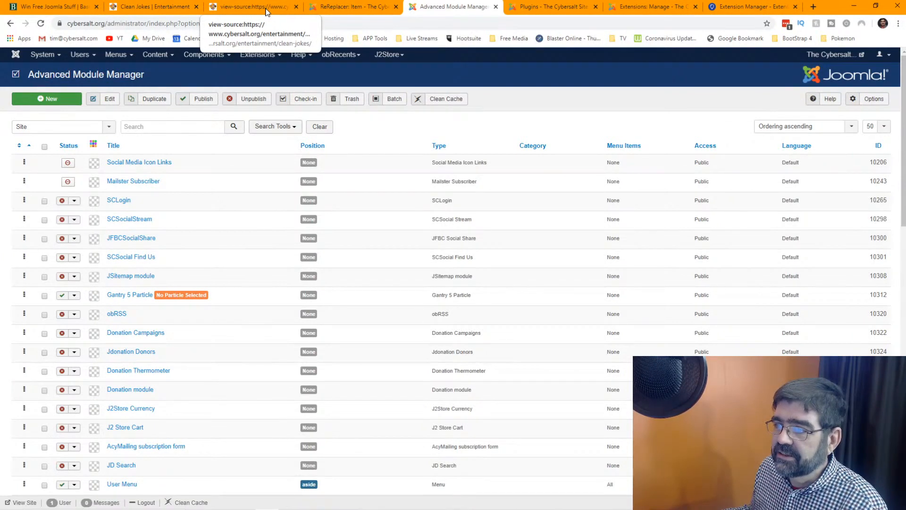
Step: Switch the clean-jokes URL assignment of the "after 3 rows" ReReplacer item to Exclude and save the item
{"action": "left_click", "coordinate": [351, 9]}
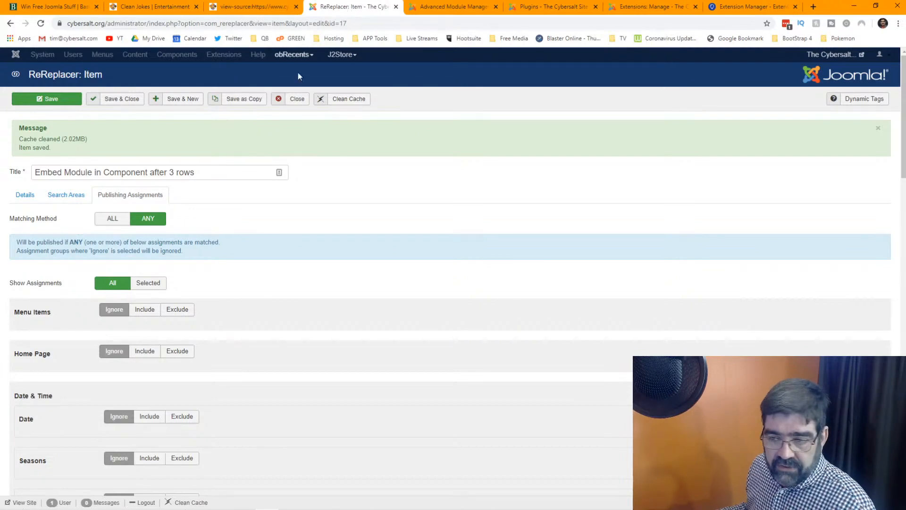
{"action": "scroll", "coordinate": [282, 194], "scroll_direction": "down", "scroll_amount": 20}
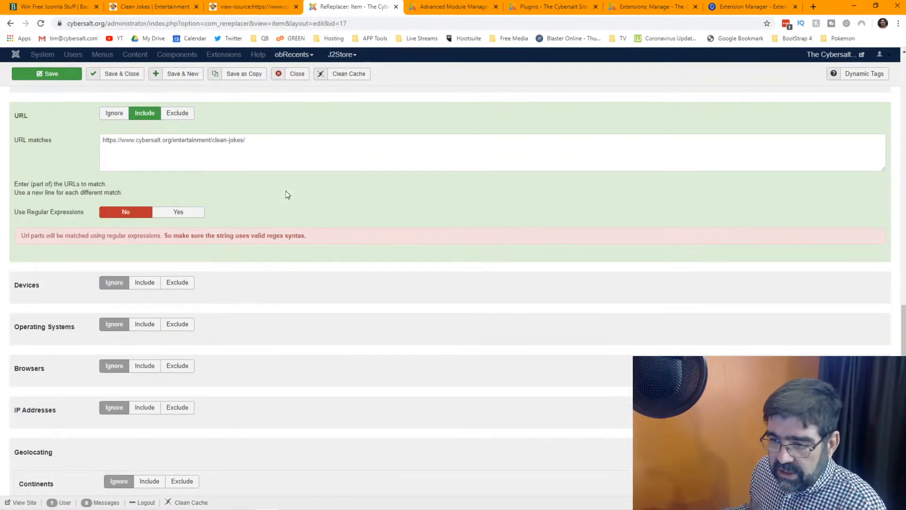
{"action": "scroll", "coordinate": [285, 191], "scroll_direction": "up", "scroll_amount": 3}
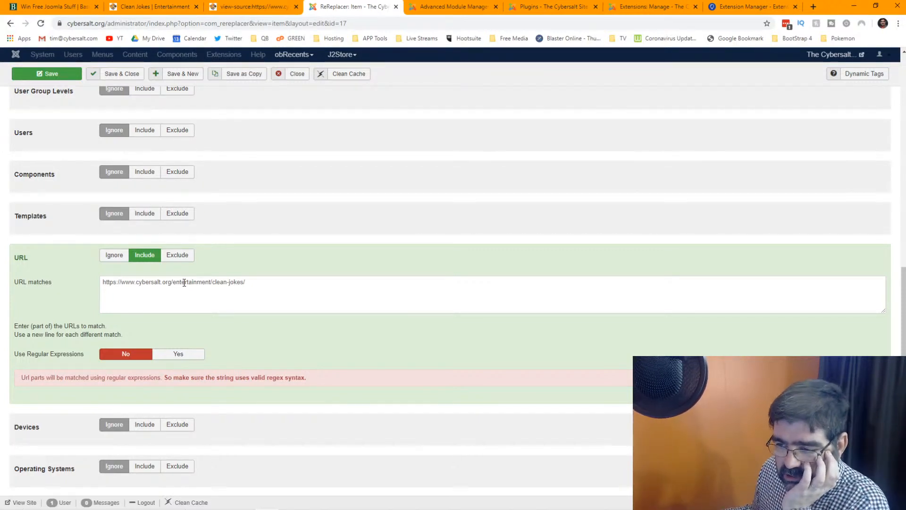
{"action": "left_click", "coordinate": [179, 260]}
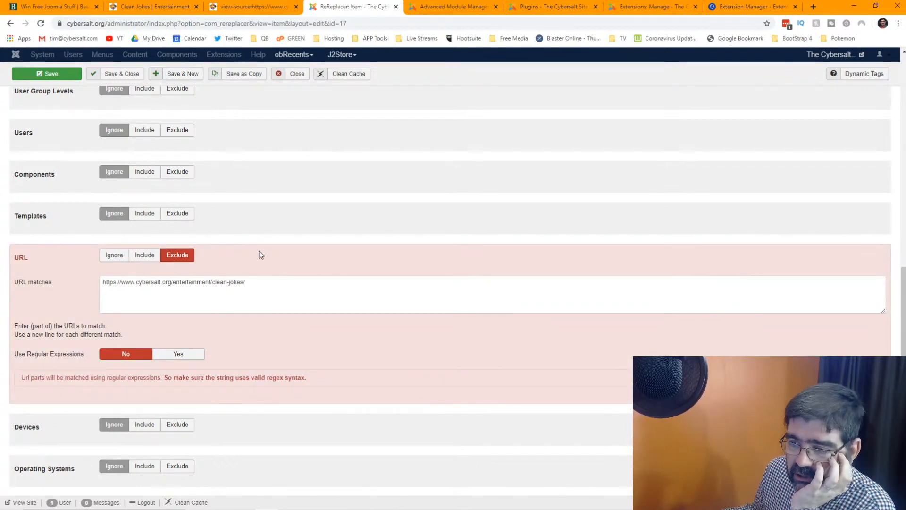
{"action": "scroll", "coordinate": [270, 246], "scroll_direction": "up", "scroll_amount": 17}
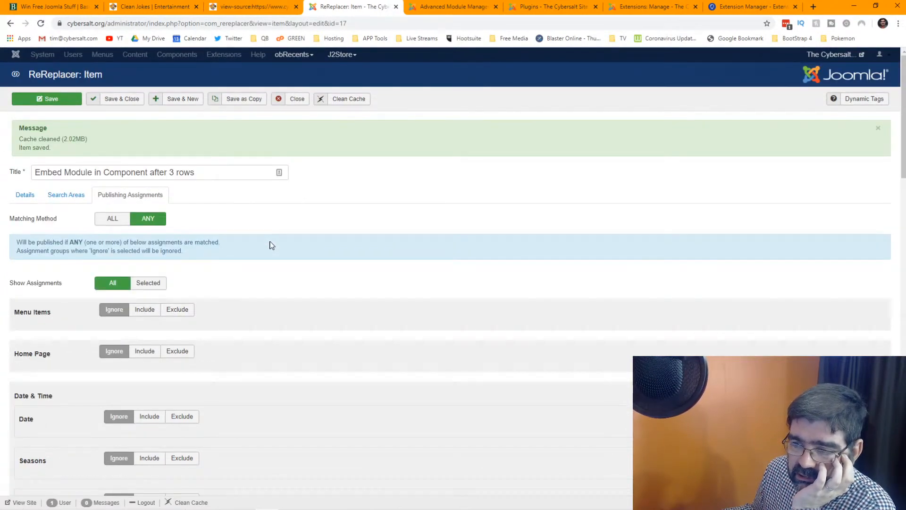
{"action": "scroll", "coordinate": [270, 246], "scroll_direction": "down", "scroll_amount": 15}
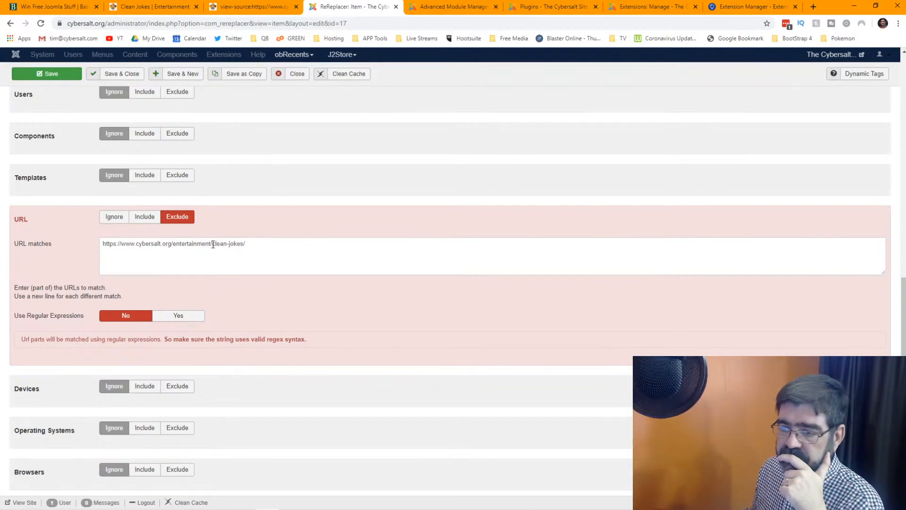
{"action": "left_click", "coordinate": [52, 75]}
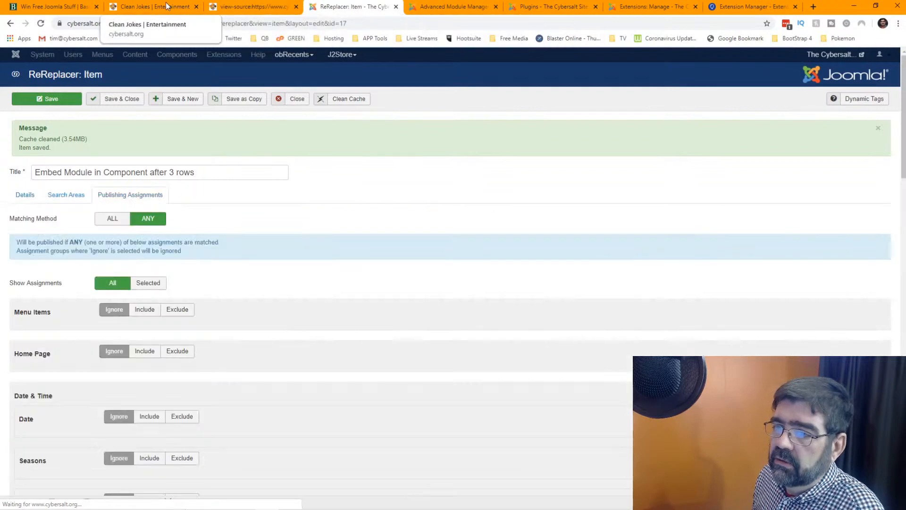
Step: Reload the Clean Jokes page to check its embedded modules, and return to the "after 3 rows" item to inspect its assignments and details
{"action": "left_click", "coordinate": [161, 7]}
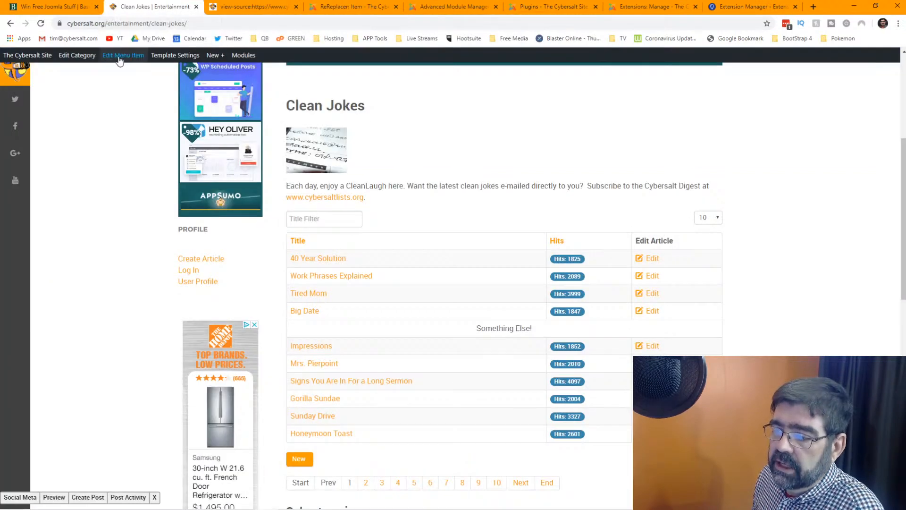
{"action": "left_click", "coordinate": [41, 23]}
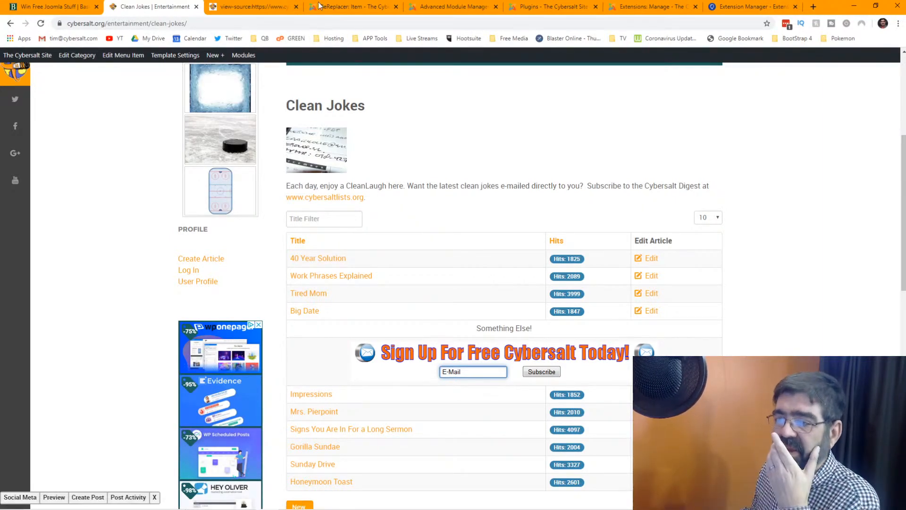
{"action": "left_click", "coordinate": [344, 7]}
{"action": "scroll", "coordinate": [299, 215], "scroll_direction": "down", "scroll_amount": 15}
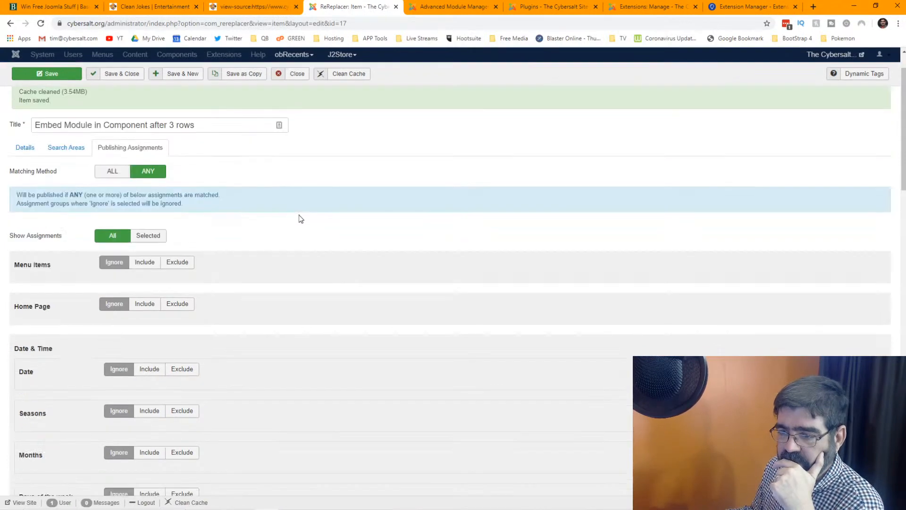
{"action": "scroll", "coordinate": [299, 215], "scroll_direction": "up", "scroll_amount": 2}
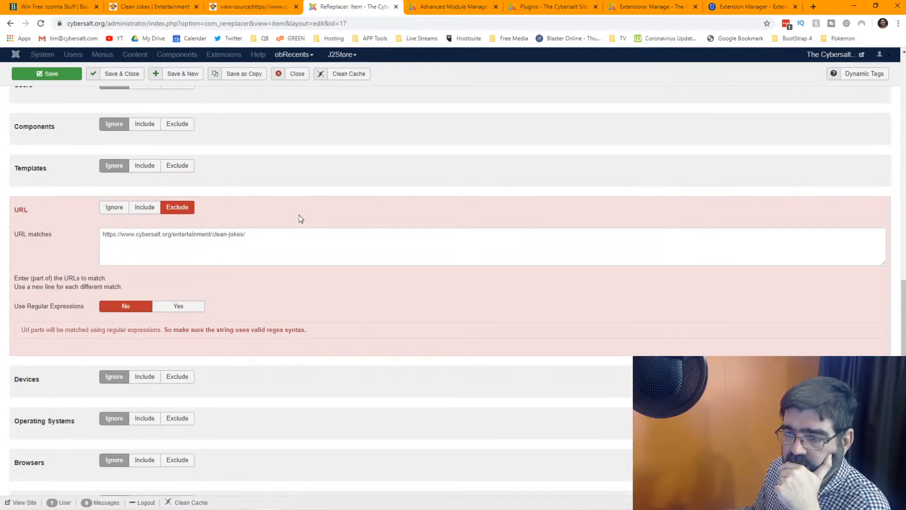
{"action": "scroll", "coordinate": [298, 219], "scroll_direction": "up", "scroll_amount": 13}
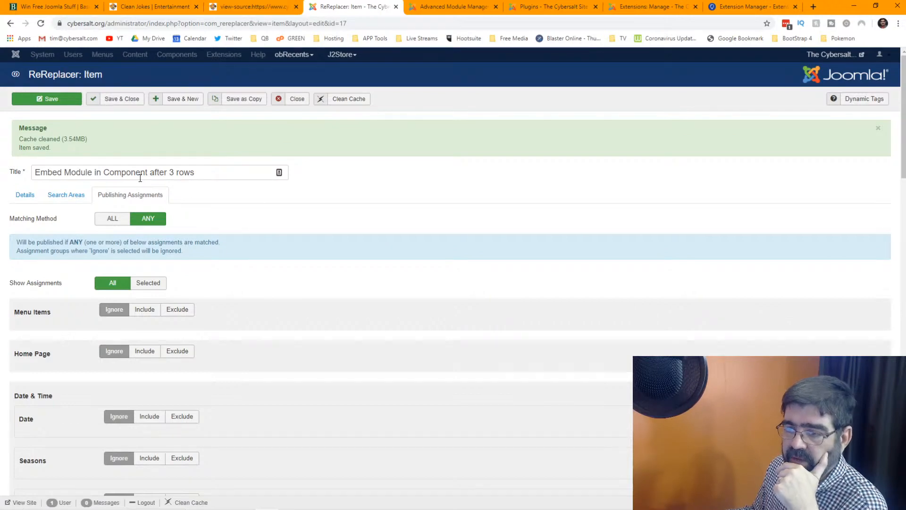
{"action": "left_click", "coordinate": [25, 195]}
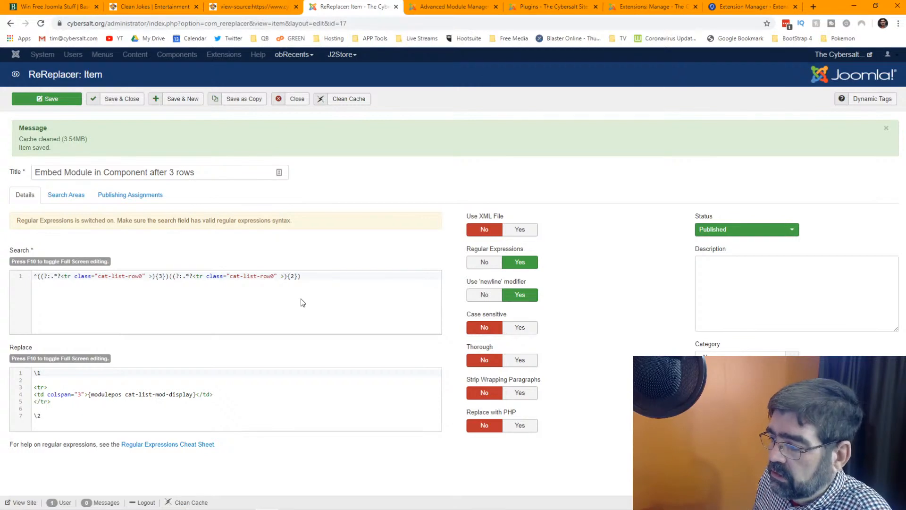
Step: Examine the publishing assignments of the "after 3 rows" item down to its URL matches
{"action": "left_click", "coordinate": [130, 195]}
{"action": "scroll", "coordinate": [327, 221], "scroll_direction": "down", "scroll_amount": 3}
{"action": "scroll", "coordinate": [327, 222], "scroll_direction": "up", "scroll_amount": 3}
{"action": "scroll", "coordinate": [327, 222], "scroll_direction": "down", "scroll_amount": 8}
{"action": "scroll", "coordinate": [327, 222], "scroll_direction": "down", "scroll_amount": 6}
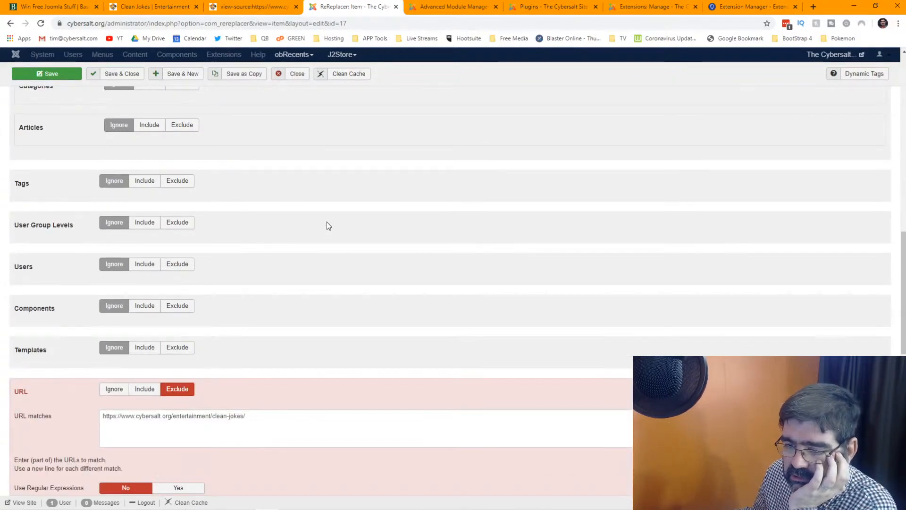
{"action": "scroll", "coordinate": [327, 221], "scroll_direction": "down", "scroll_amount": 2}
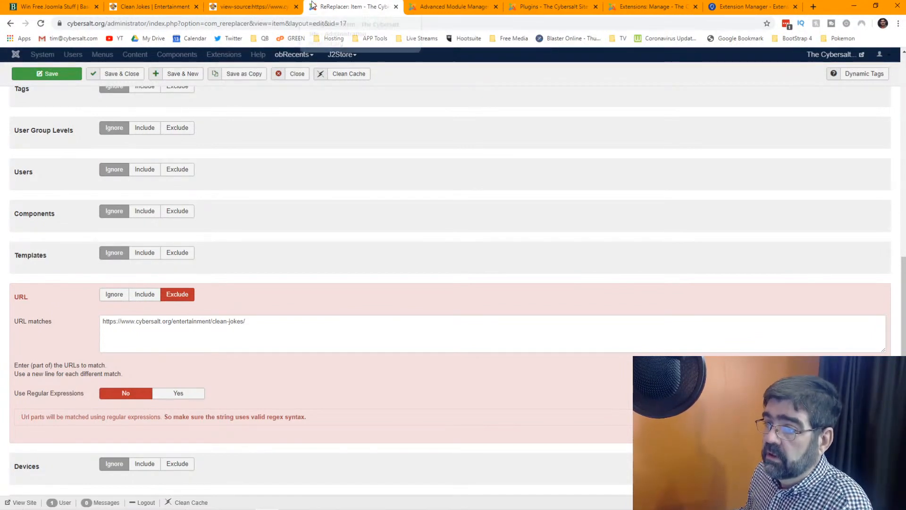
Step: Review the Clean Jokes page and open its Christmas Jokes subcategory in a new tab to compare the embedded modules
{"action": "left_click", "coordinate": [134, 7]}
{"action": "scroll", "coordinate": [392, 255], "scroll_direction": "down", "scroll_amount": 15}
{"action": "scroll", "coordinate": [395, 264], "scroll_direction": "up", "scroll_amount": 7}
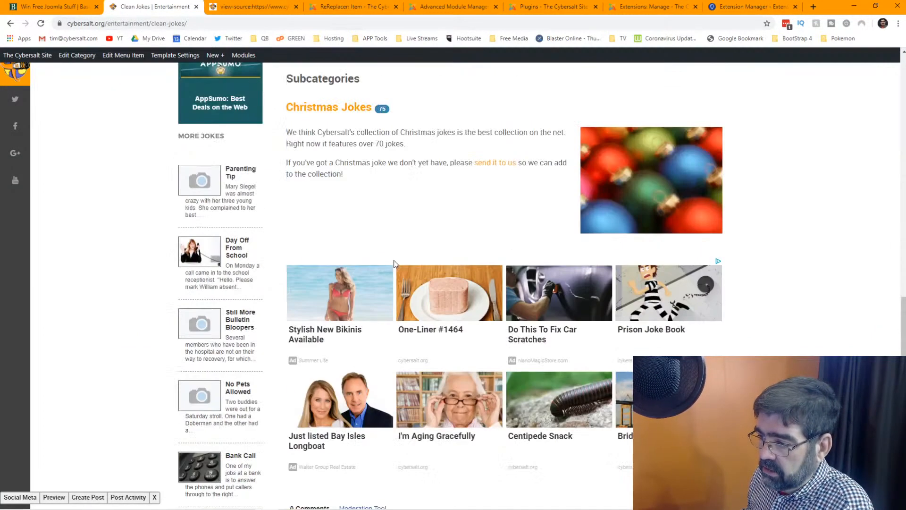
{"action": "scroll", "coordinate": [342, 279], "scroll_direction": "down", "scroll_amount": 2}
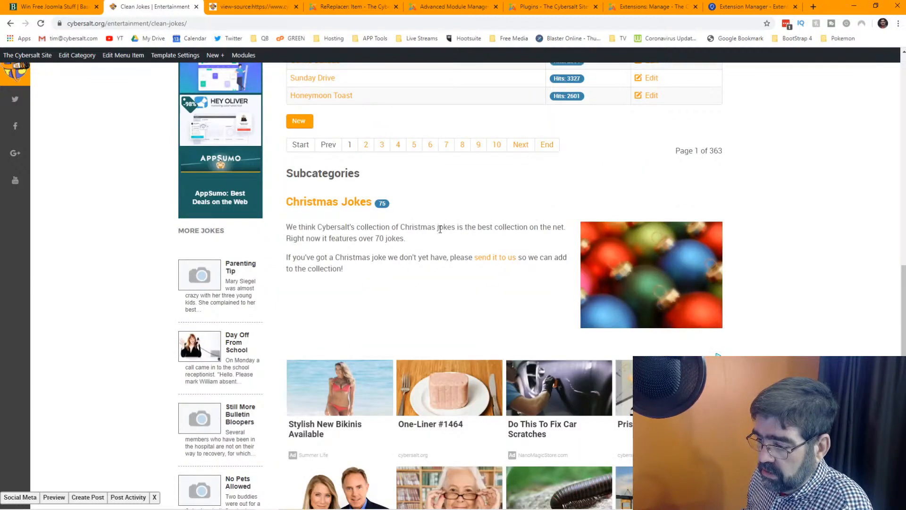
{"action": "scroll", "coordinate": [337, 321], "scroll_direction": "up", "scroll_amount": 5}
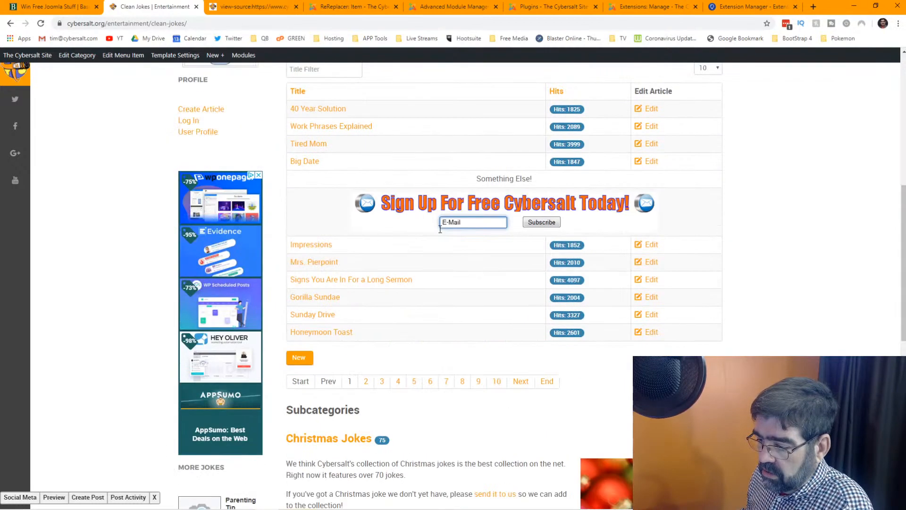
{"action": "right_click", "coordinate": [334, 436]}
{"action": "left_click", "coordinate": [378, 352]}
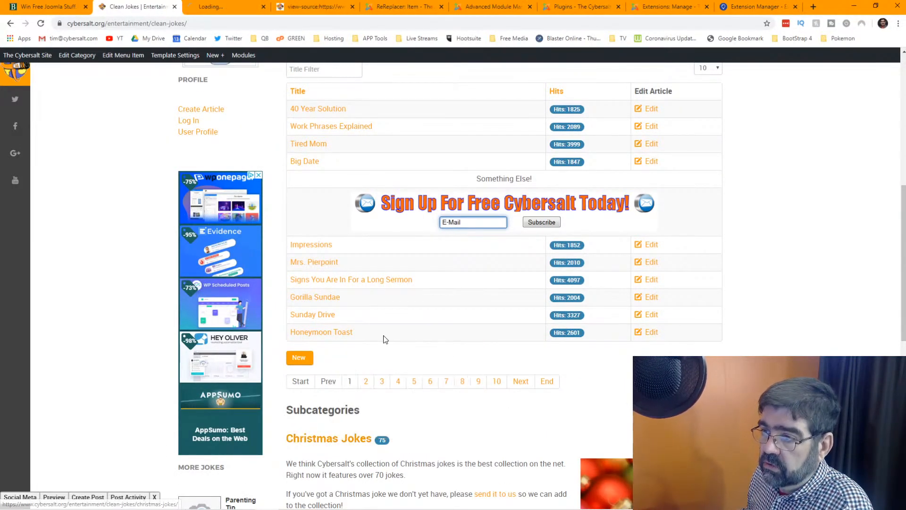
{"action": "left_click", "coordinate": [226, 6]}
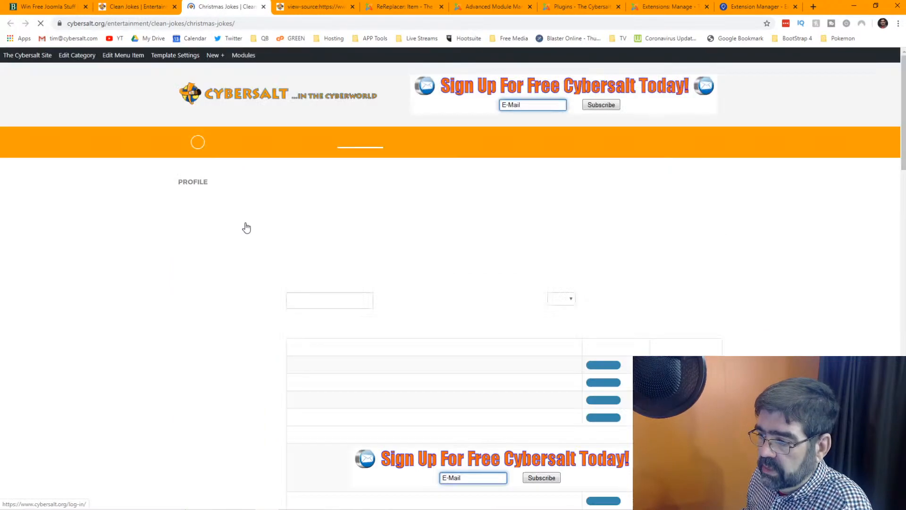
{"action": "scroll", "coordinate": [396, 219], "scroll_direction": "down", "scroll_amount": 7}
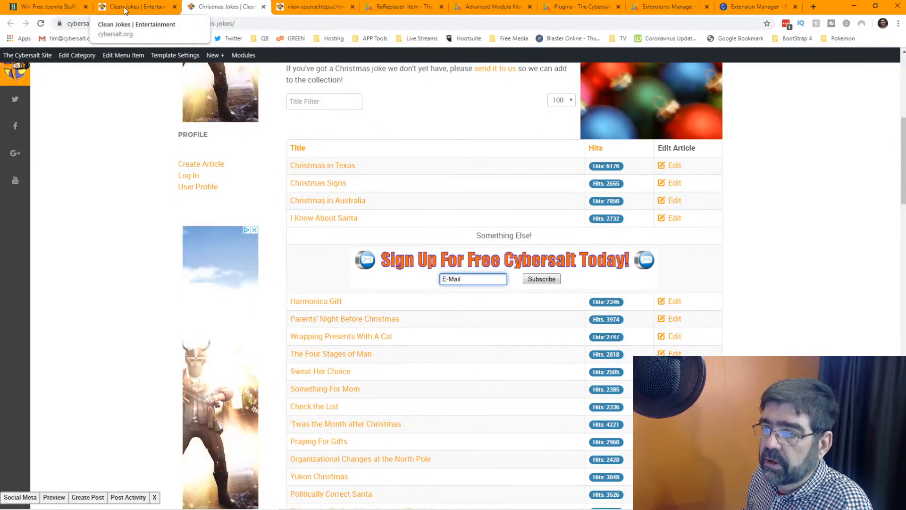
Step: Return to the "after 3 rows" ReReplacer item and set its URL assignment to Ignore
{"action": "left_click", "coordinate": [392, 7]}
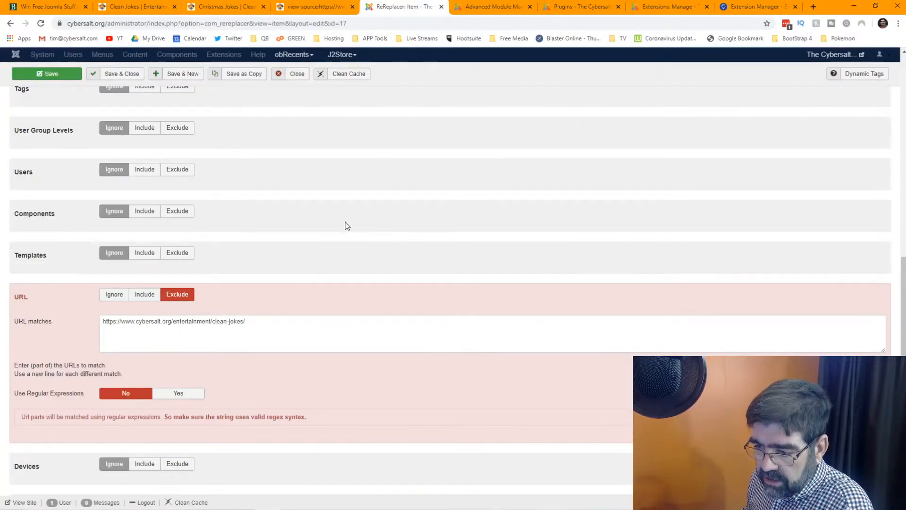
{"action": "left_click", "coordinate": [115, 294]}
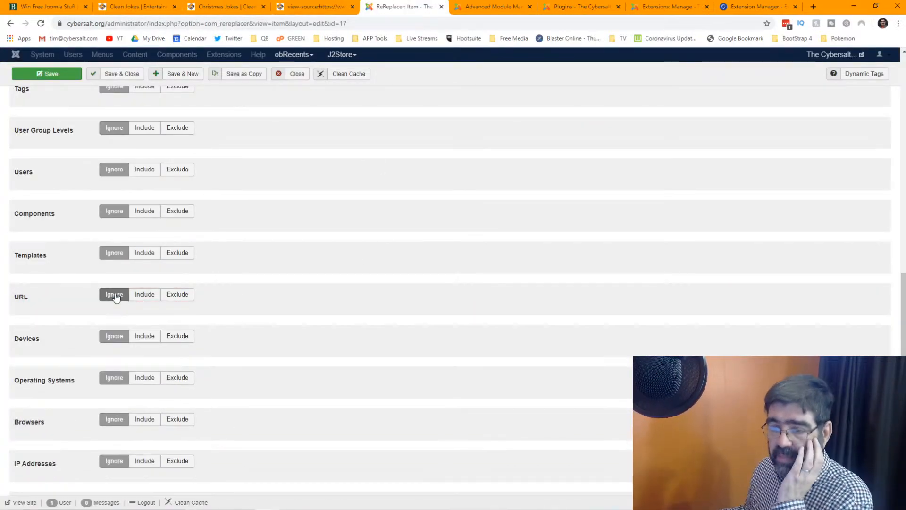
{"action": "scroll", "coordinate": [314, 273], "scroll_direction": "down", "scroll_amount": 2}
{"action": "scroll", "coordinate": [313, 269], "scroll_direction": "down", "scroll_amount": 2}
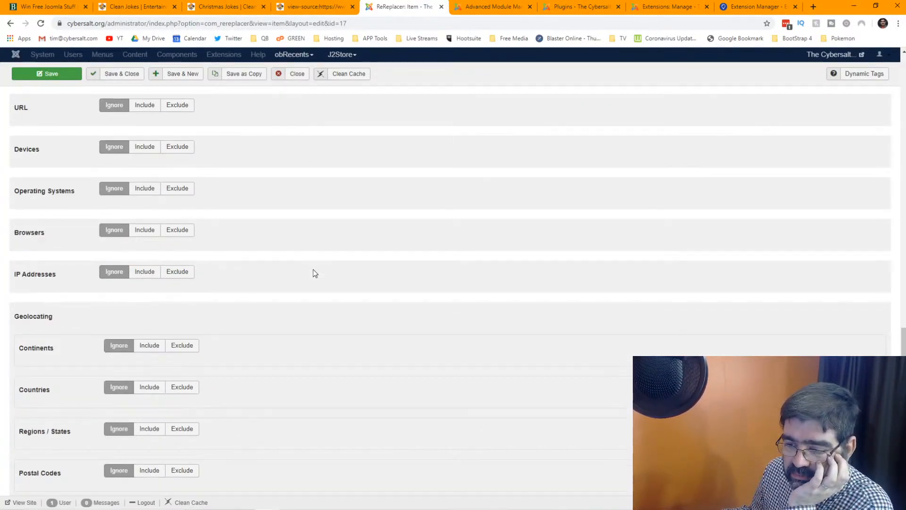
{"action": "scroll", "coordinate": [313, 269], "scroll_direction": "down", "scroll_amount": 2}
{"action": "scroll", "coordinate": [313, 269], "scroll_direction": "up", "scroll_amount": 4}
{"action": "scroll", "coordinate": [313, 269], "scroll_direction": "up", "scroll_amount": 2}
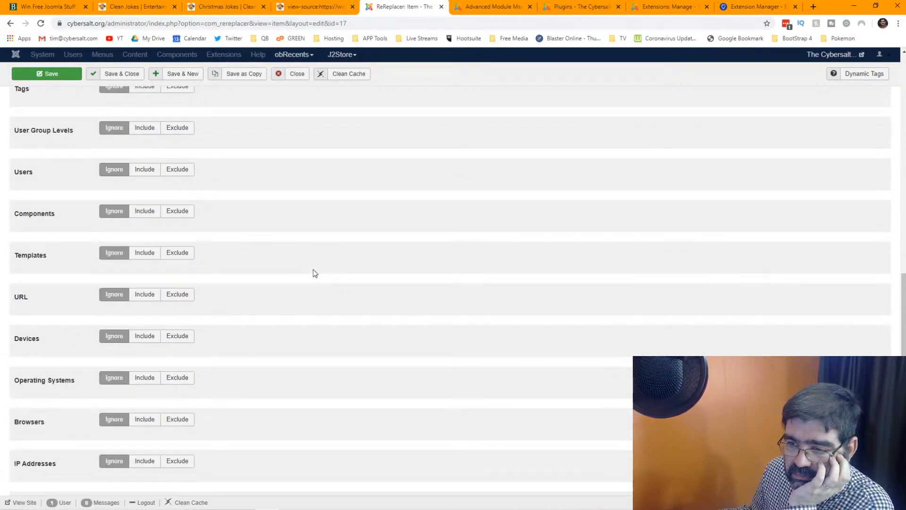
{"action": "scroll", "coordinate": [313, 269], "scroll_direction": "down", "scroll_amount": 3}
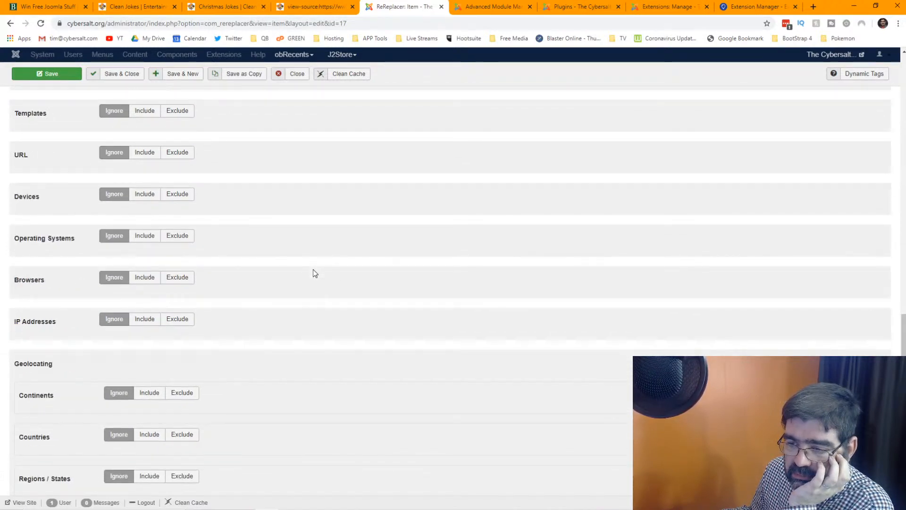
{"action": "left_click", "coordinate": [145, 153]}
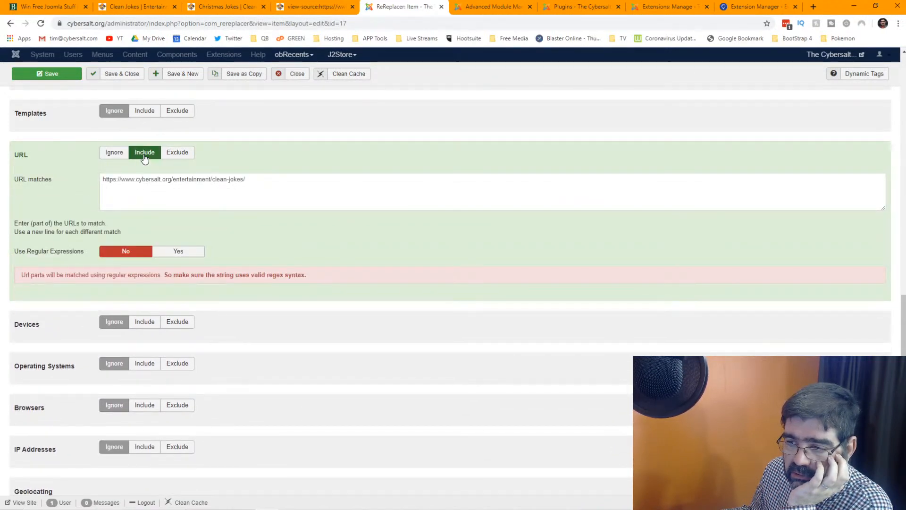
{"action": "mouse_move", "coordinate": [40, 181]}
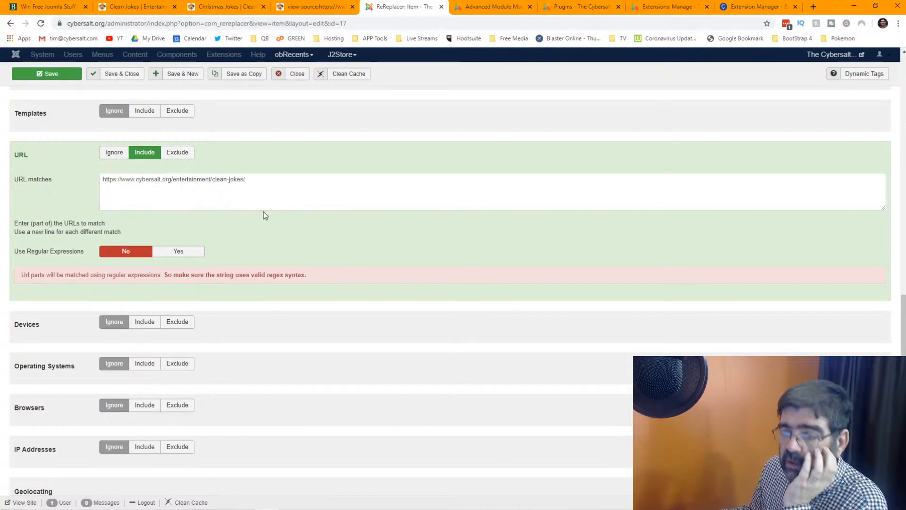
{"action": "left_click", "coordinate": [114, 152]}
Step: Look through the other publishing assignment types for an alternative to URL matching
{"action": "scroll", "coordinate": [336, 274], "scroll_direction": "up", "scroll_amount": 4}
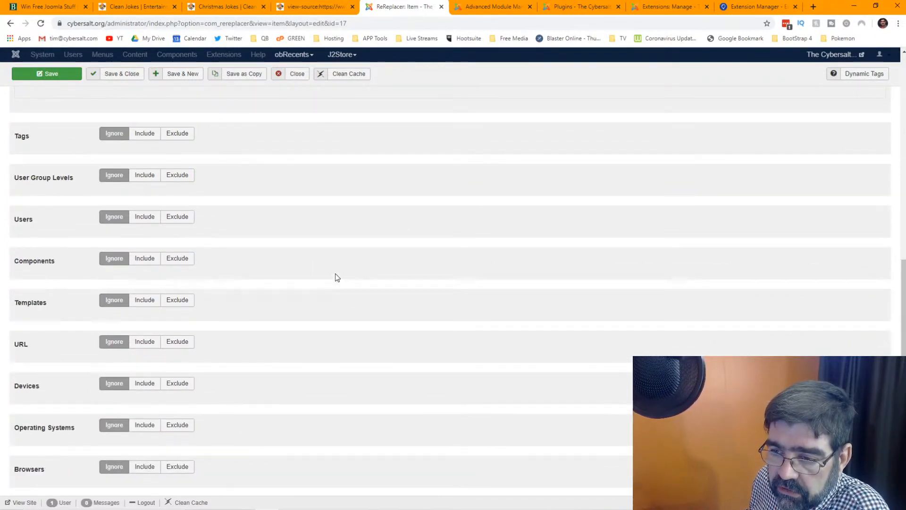
{"action": "scroll", "coordinate": [336, 274], "scroll_direction": "up", "scroll_amount": 1}
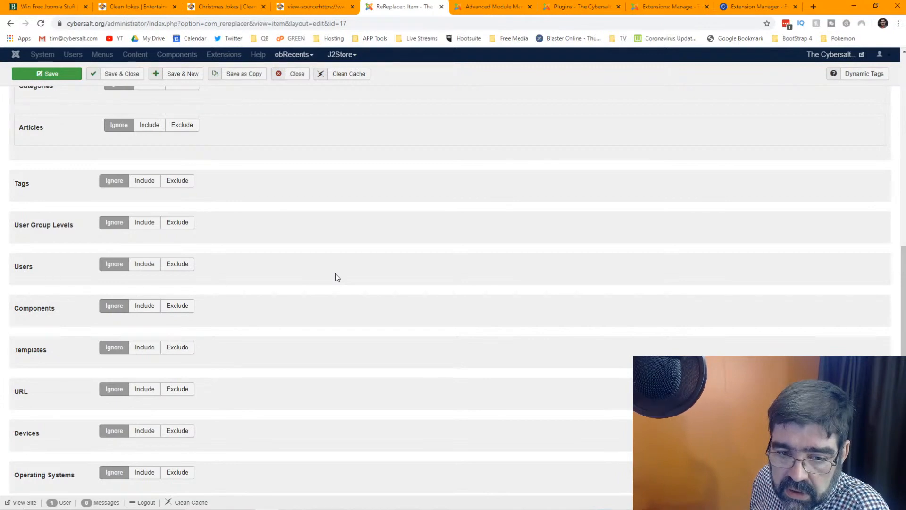
{"action": "scroll", "coordinate": [337, 278], "scroll_direction": "down", "scroll_amount": 3}
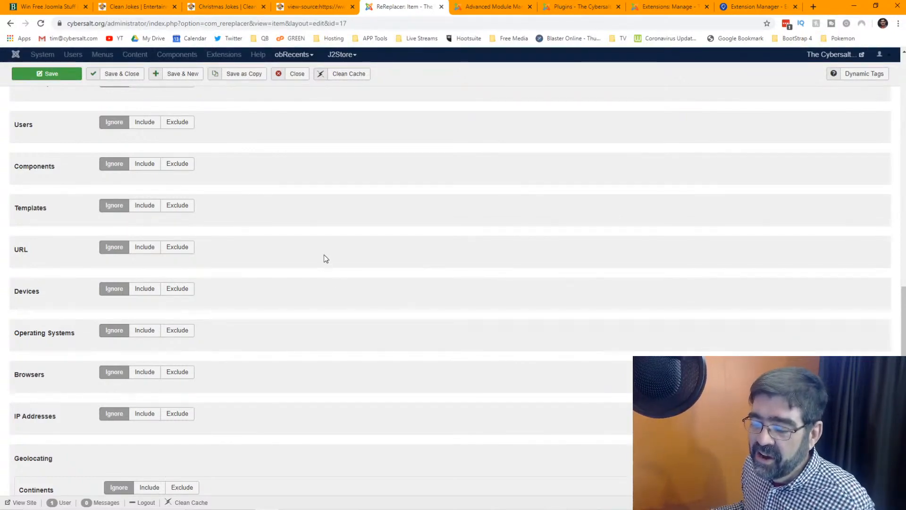
{"action": "scroll", "coordinate": [323, 256], "scroll_direction": "up", "scroll_amount": 1}
{"action": "scroll", "coordinate": [322, 255], "scroll_direction": "down", "scroll_amount": 1}
{"action": "scroll", "coordinate": [323, 257], "scroll_direction": "down", "scroll_amount": 2}
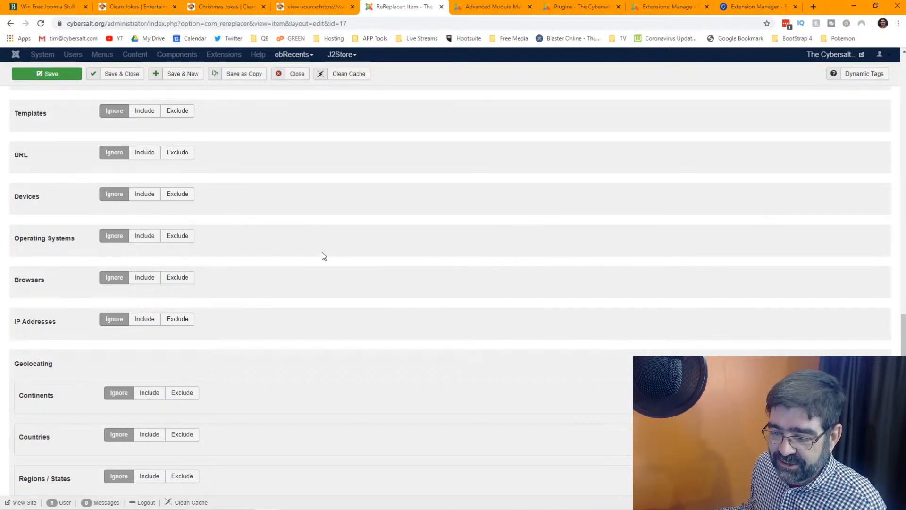
{"action": "scroll", "coordinate": [324, 256], "scroll_direction": "up", "scroll_amount": 2}
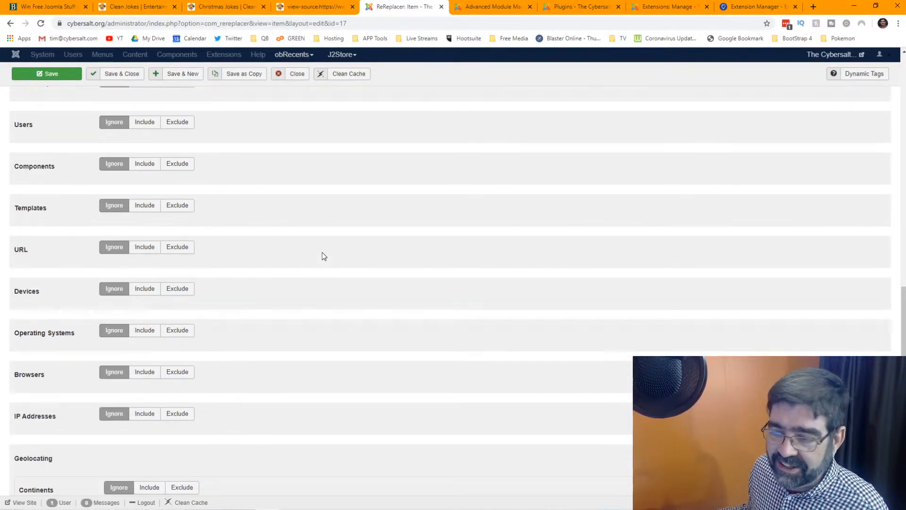
{"action": "scroll", "coordinate": [322, 255], "scroll_direction": "up", "scroll_amount": 1}
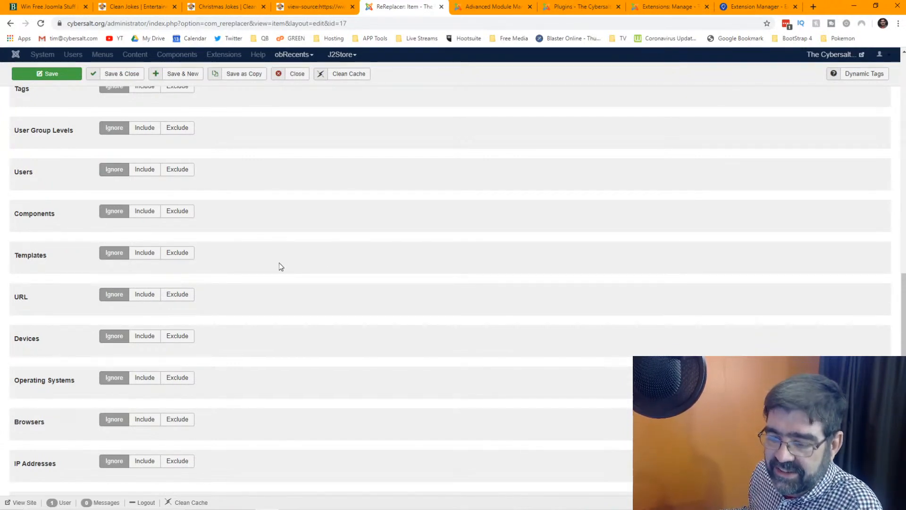
{"action": "scroll", "coordinate": [279, 263], "scroll_direction": "down", "scroll_amount": 7}
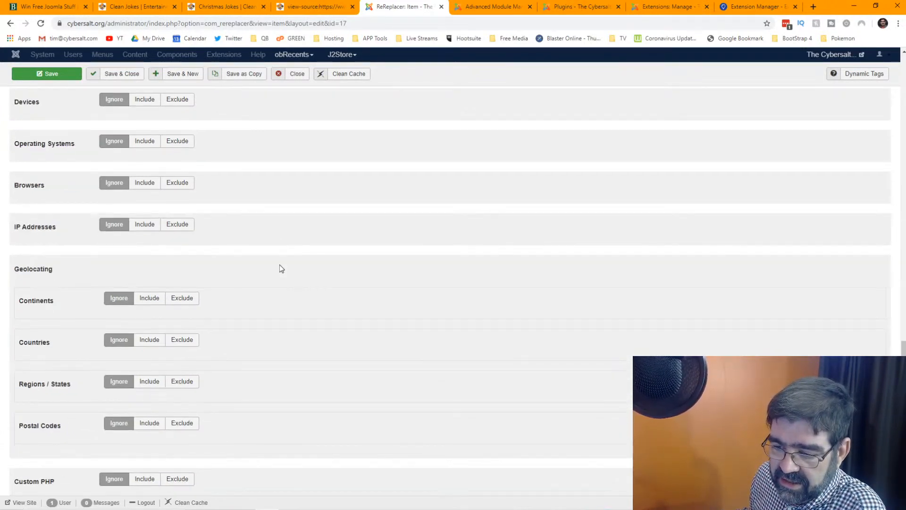
{"action": "scroll", "coordinate": [281, 265], "scroll_direction": "up", "scroll_amount": 6}
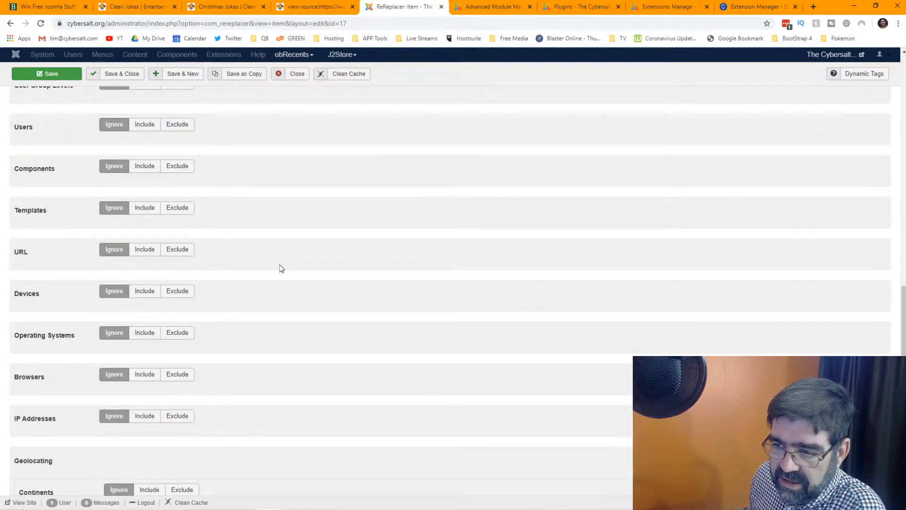
{"action": "scroll", "coordinate": [281, 268], "scroll_direction": "up", "scroll_amount": 1}
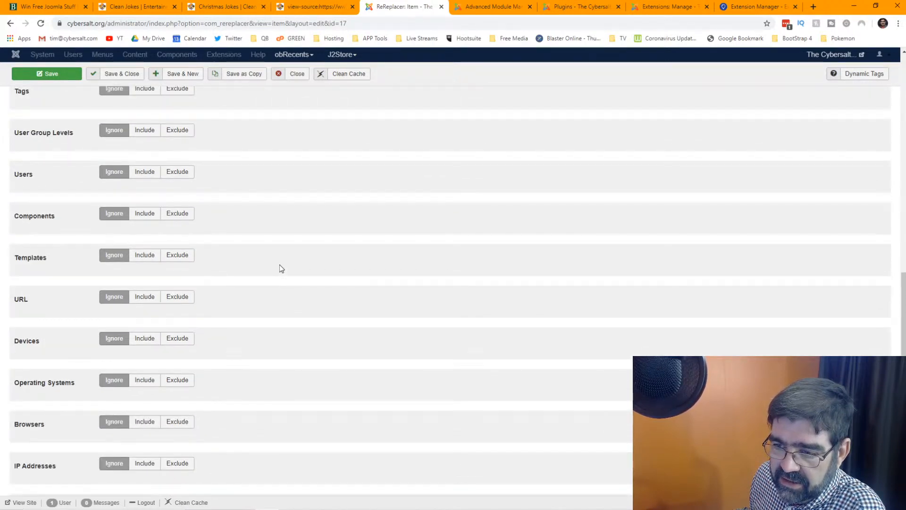
Step: Set the Joomla content category assignment to Include, filter the categories by "joke", select only Clean Jokes, and save the item
{"action": "scroll", "coordinate": [282, 268], "scroll_direction": "up", "scroll_amount": 3}
{"action": "scroll", "coordinate": [282, 268], "scroll_direction": "up", "scroll_amount": 1}
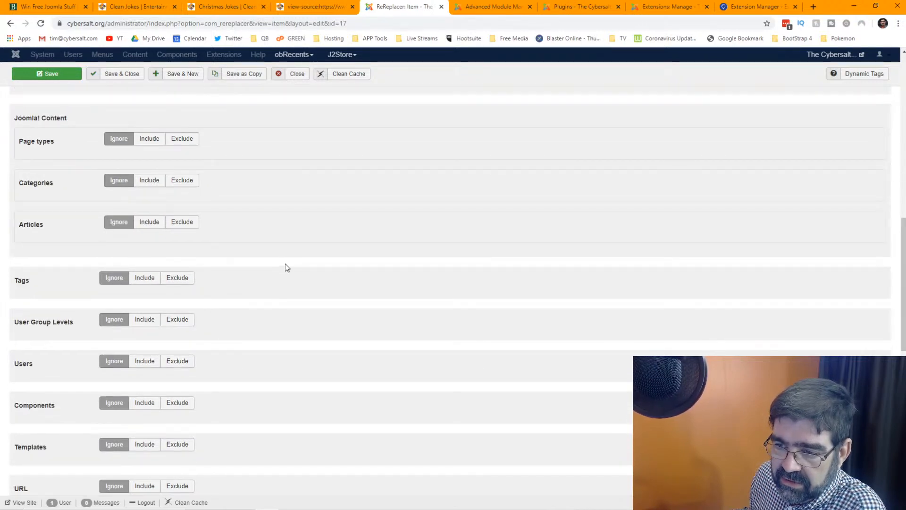
{"action": "left_click", "coordinate": [143, 185]}
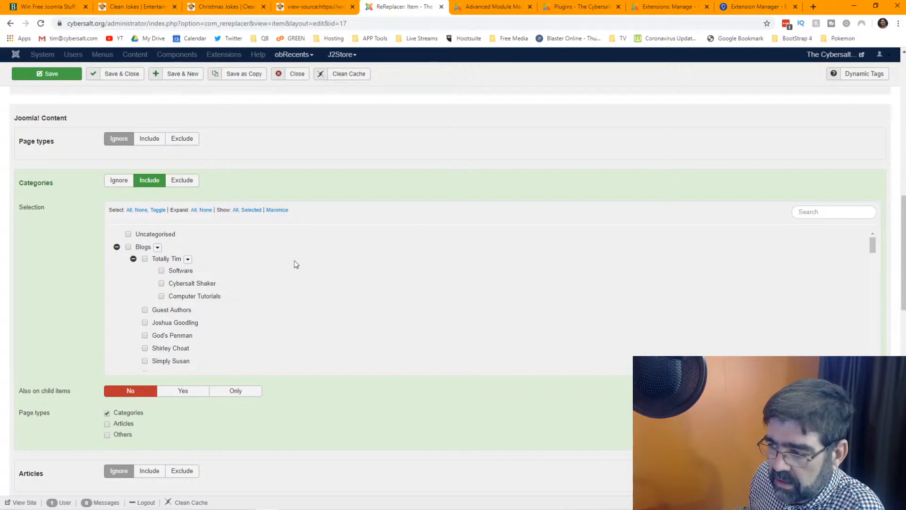
{"action": "left_click", "coordinate": [830, 212]}
{"action": "type", "text": "joke"}
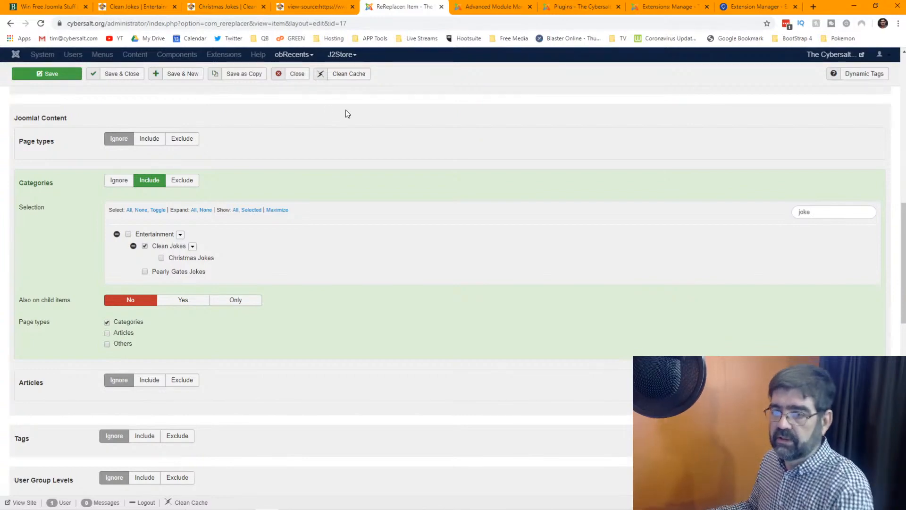
{"action": "left_click", "coordinate": [38, 75]}
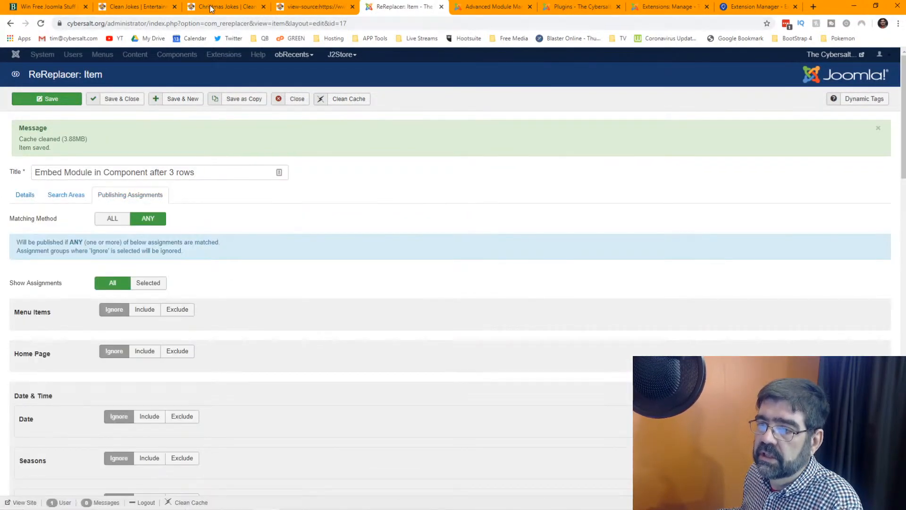
Step: Reload the Christmas Jokes and Clean Jokes pages to check which embedded modules each one displays
{"action": "left_click", "coordinate": [211, 8]}
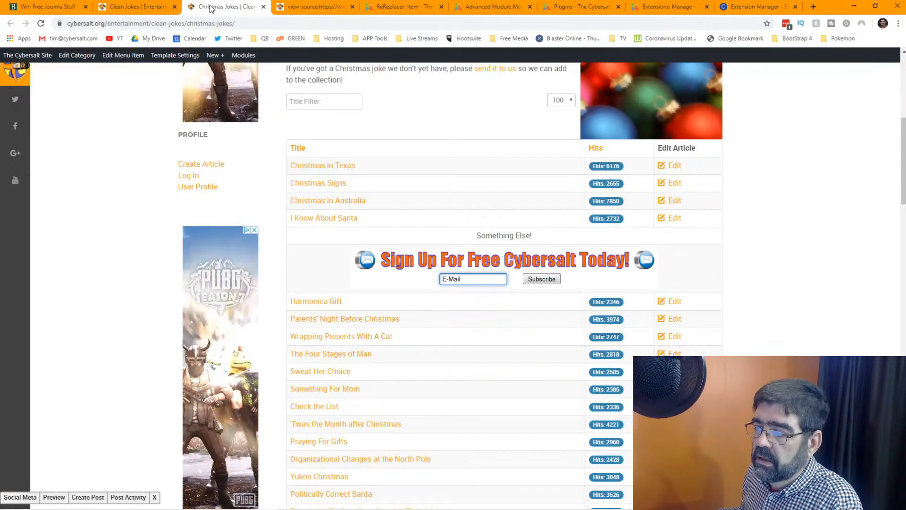
{"action": "left_click", "coordinate": [41, 25]}
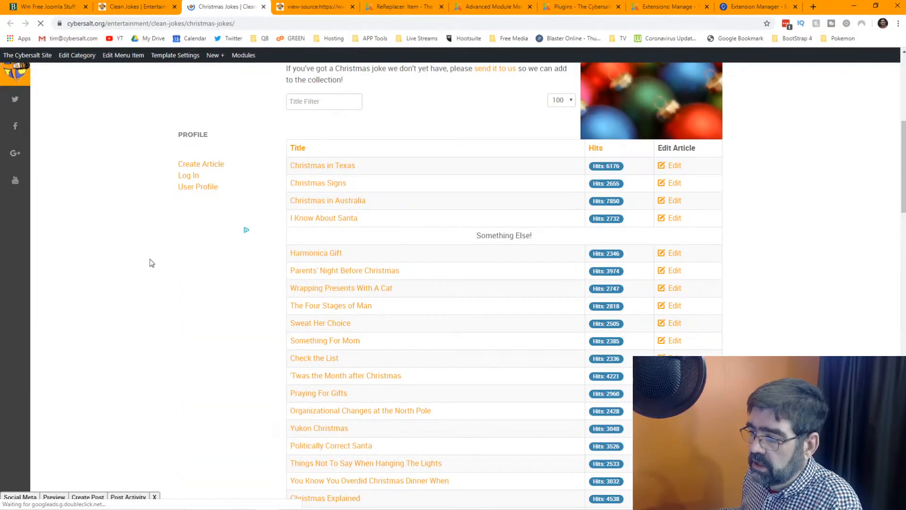
{"action": "left_click", "coordinate": [148, 10]}
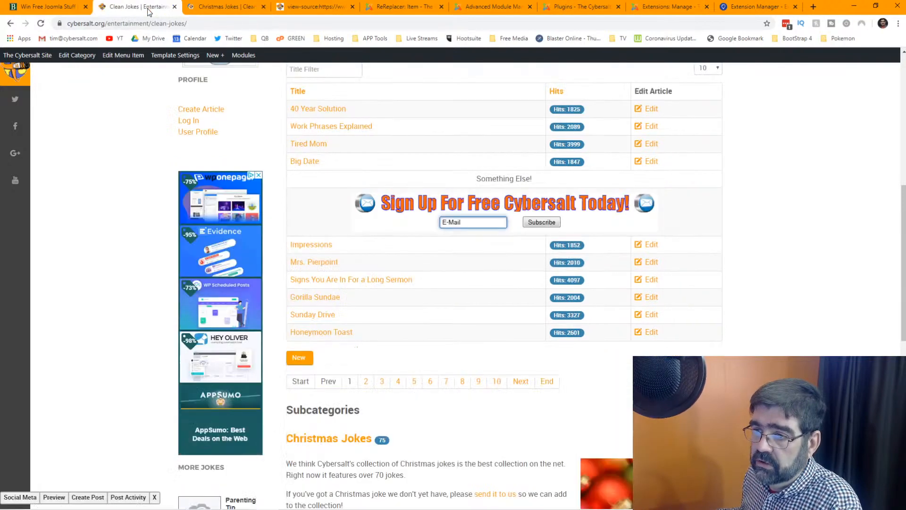
{"action": "left_click", "coordinate": [41, 24]}
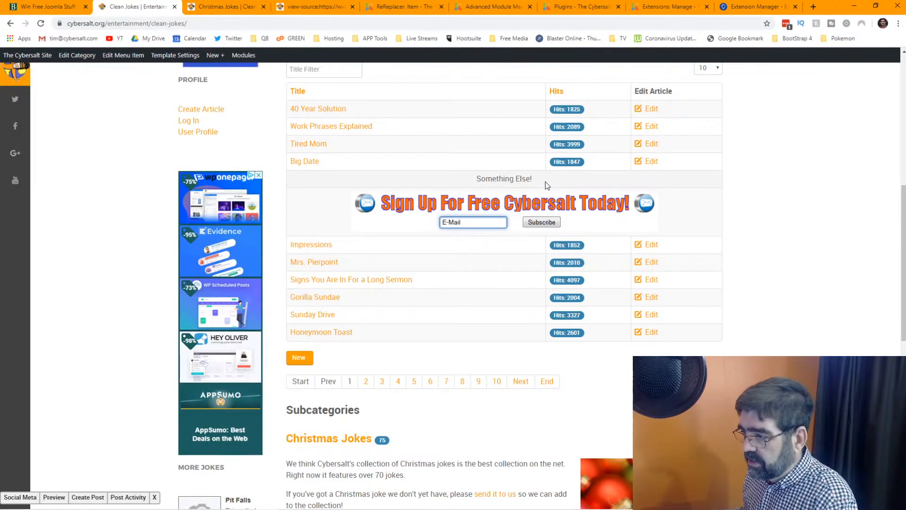
Step: Close the "after 3 rows" item and open the "Embed Module in Component after 3 rows Christmas Jokes" item
{"action": "left_click", "coordinate": [401, 8]}
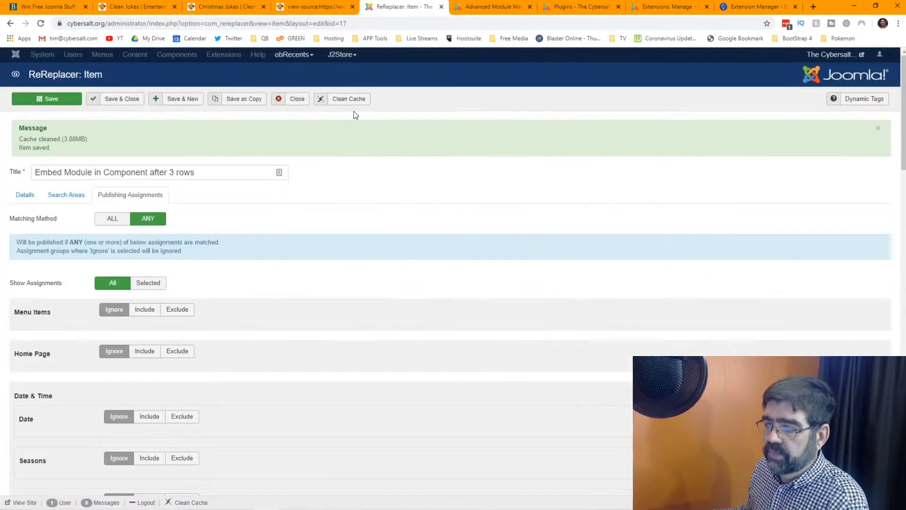
{"action": "left_click", "coordinate": [294, 100]}
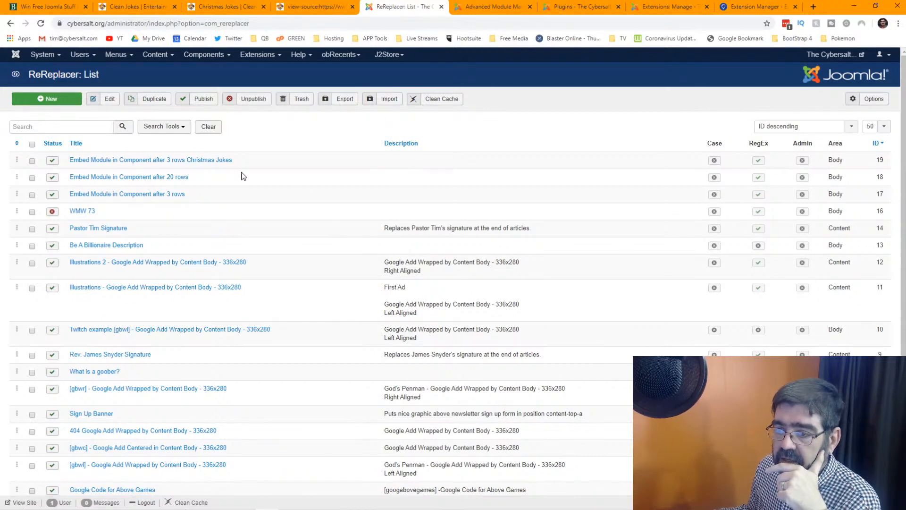
{"action": "left_click", "coordinate": [112, 163]}
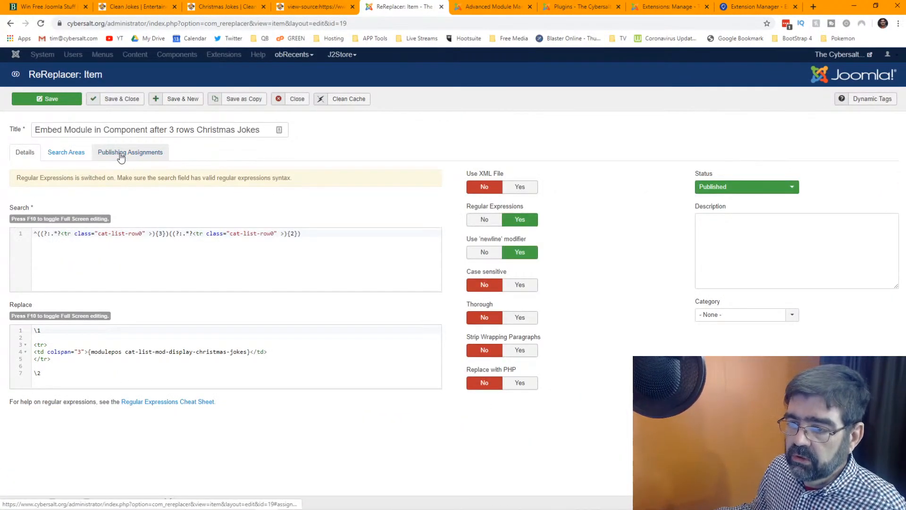
Step: Set the Joomla content category assignment of the Christmas Jokes item to Include
{"action": "left_click", "coordinate": [121, 154]}
{"action": "scroll", "coordinate": [331, 253], "scroll_direction": "down", "scroll_amount": 2}
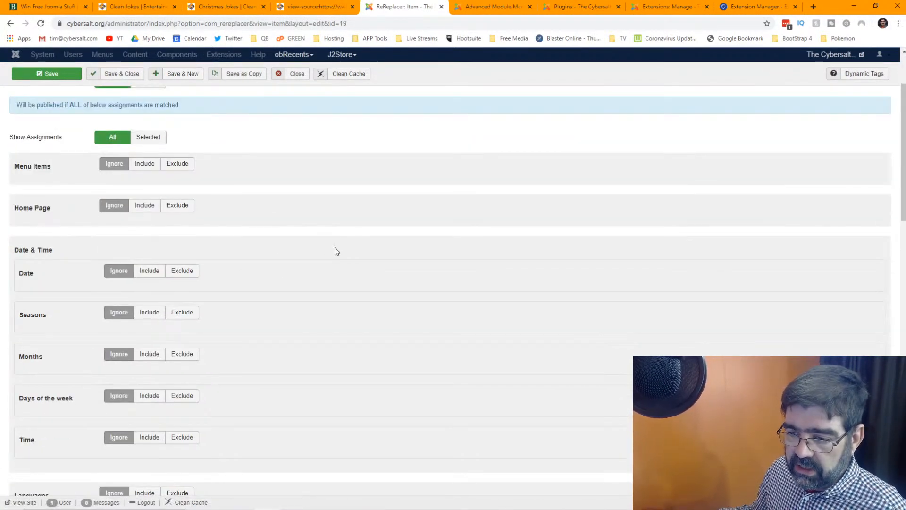
{"action": "scroll", "coordinate": [336, 251], "scroll_direction": "down", "scroll_amount": 5}
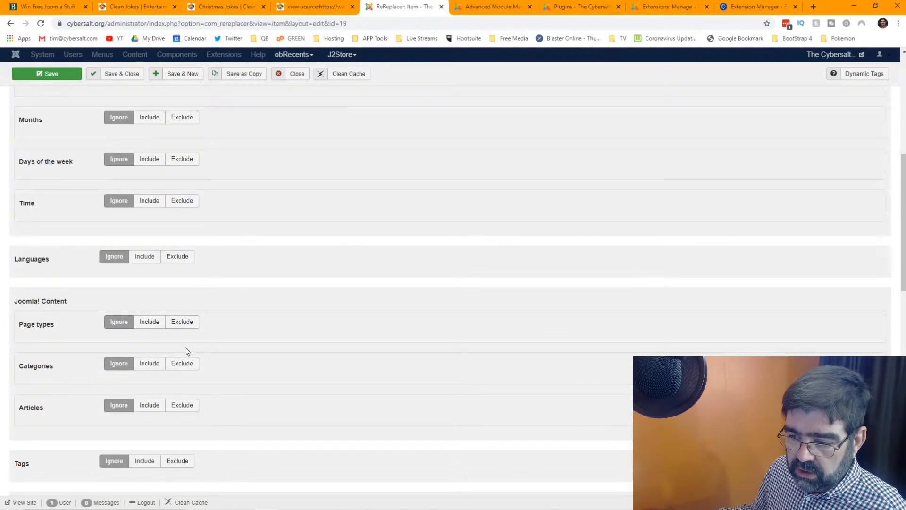
{"action": "left_click", "coordinate": [150, 364]}
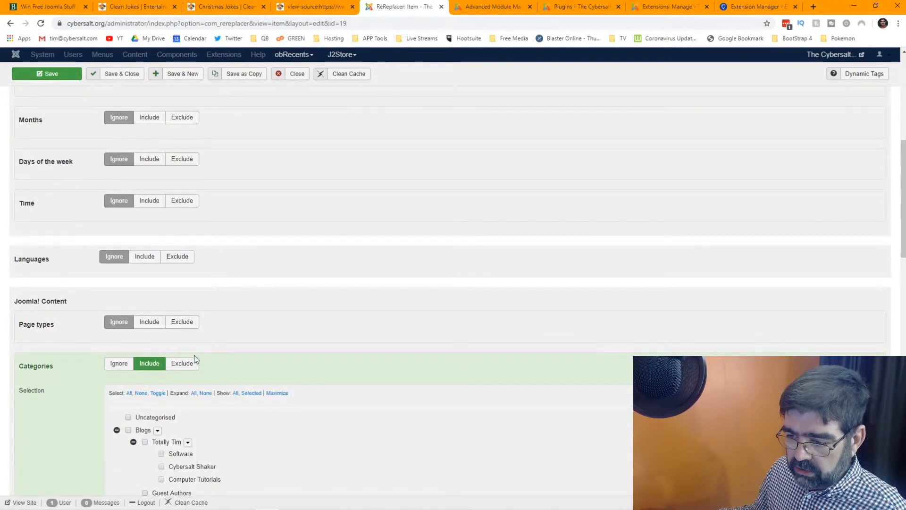
{"action": "scroll", "coordinate": [267, 363], "scroll_direction": "down", "scroll_amount": 2}
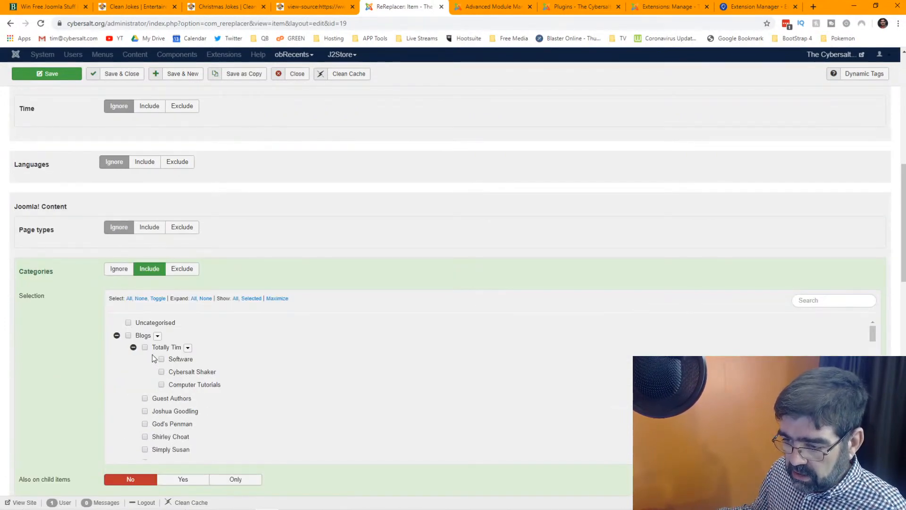
Step: Filter the categories by "chr", select only Christmas Jokes with just the Categories page type, and save the item
{"action": "left_click", "coordinate": [805, 301]}
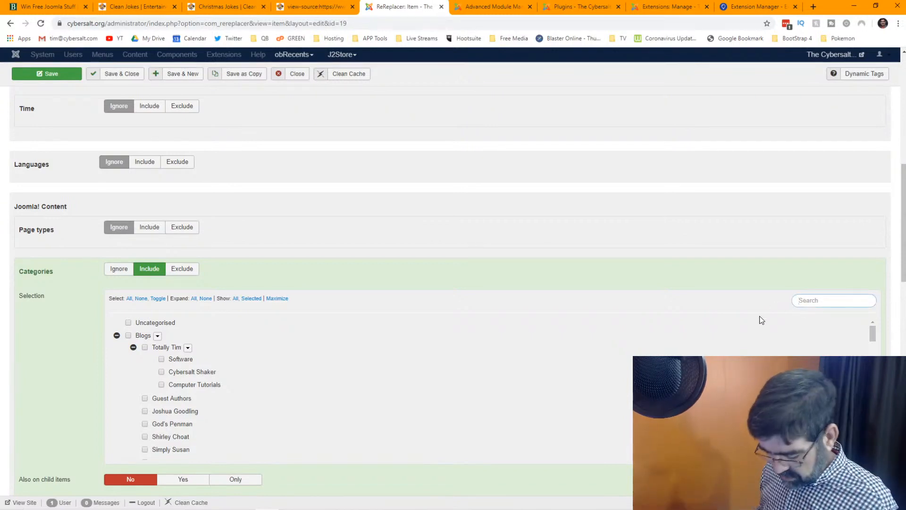
{"action": "type", "text": "chr"}
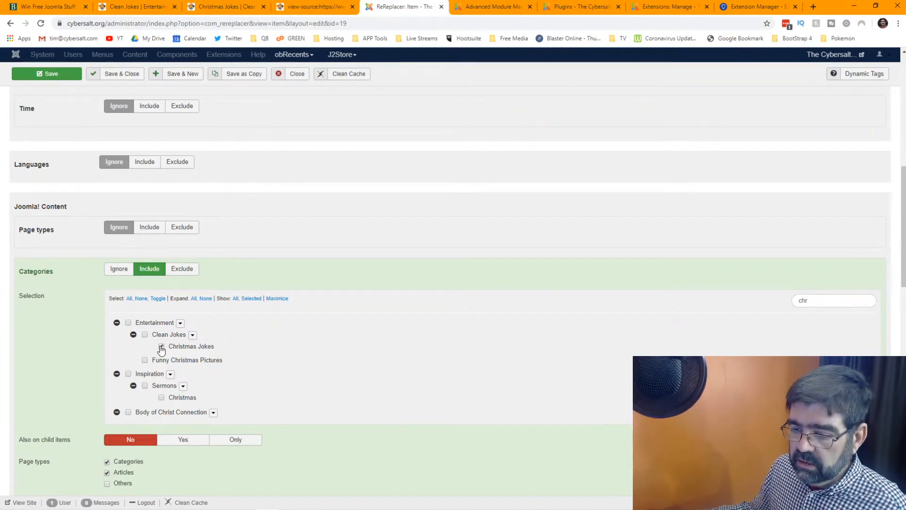
{"action": "scroll", "coordinate": [143, 413], "scroll_direction": "down", "scroll_amount": 1}
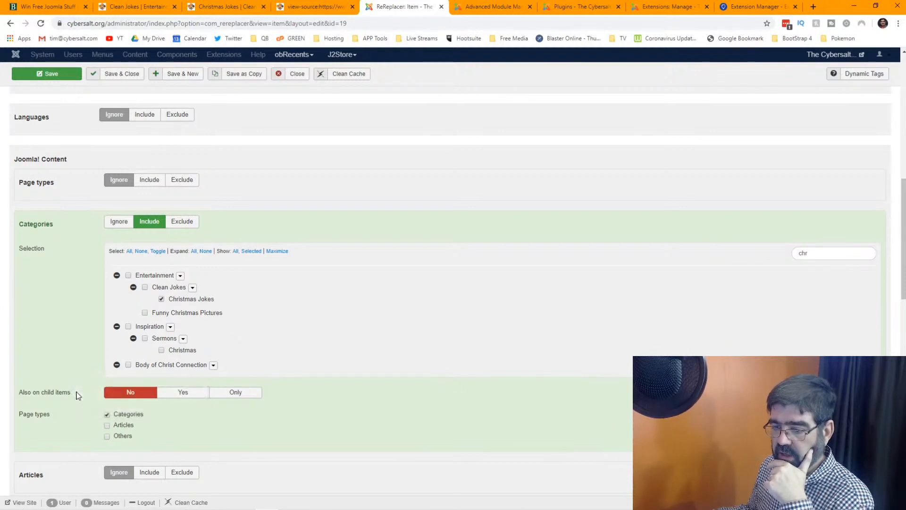
{"action": "mouse_move", "coordinate": [54, 396]}
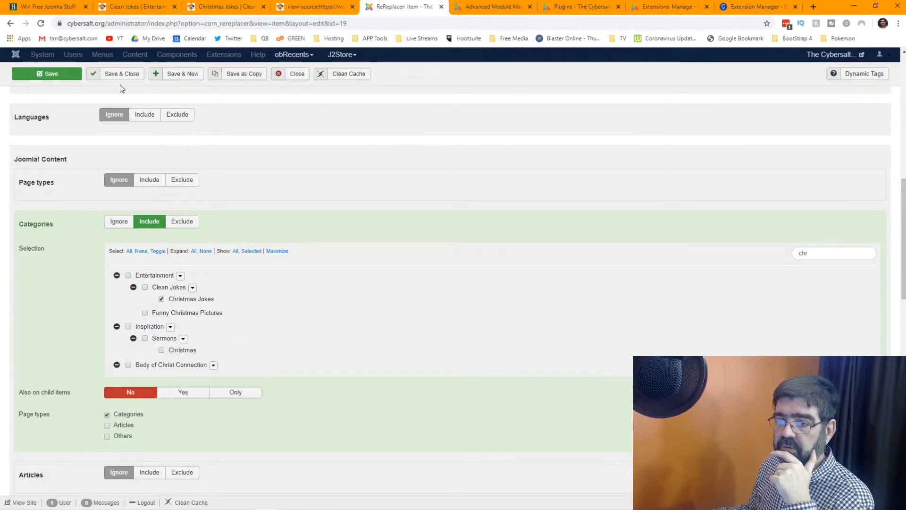
Step: Reload the Christmas Jokes and Clean Jokes pages and compare the modules embedded between their rows
{"action": "left_click", "coordinate": [209, 8]}
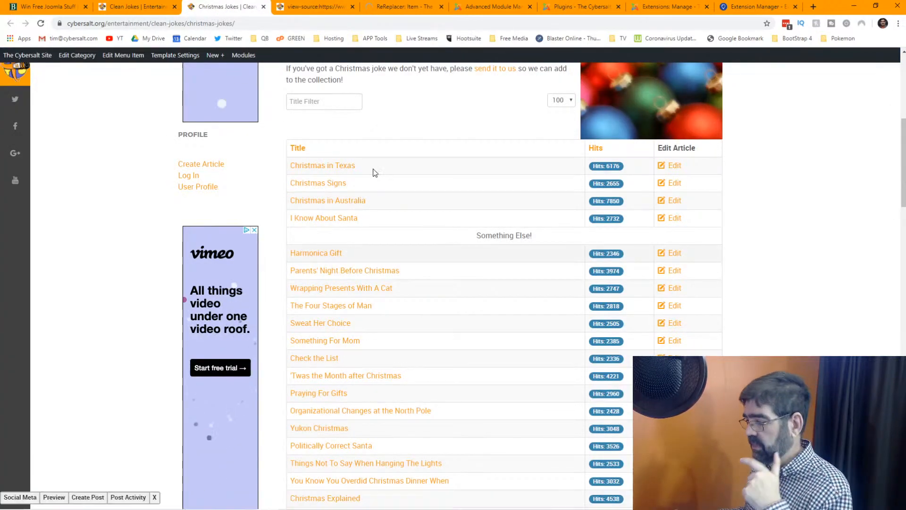
{"action": "left_click", "coordinate": [41, 24]}
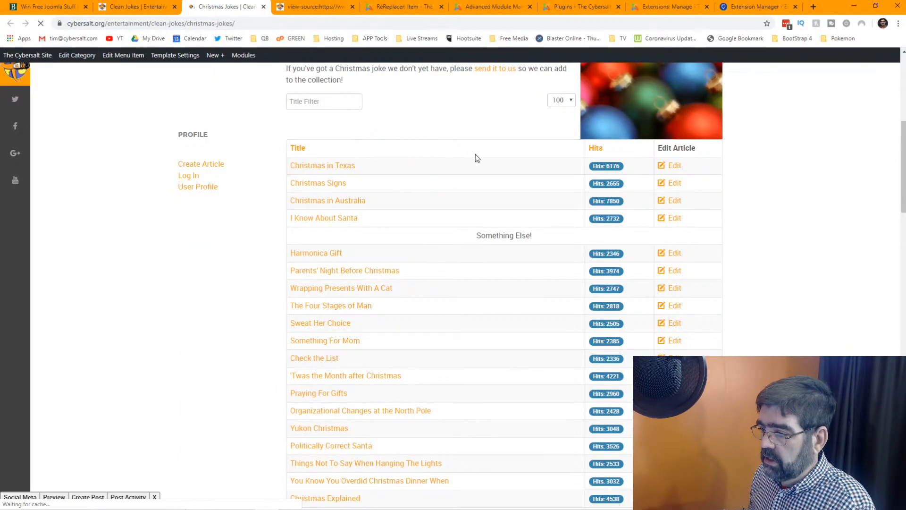
{"action": "left_click", "coordinate": [136, 6]}
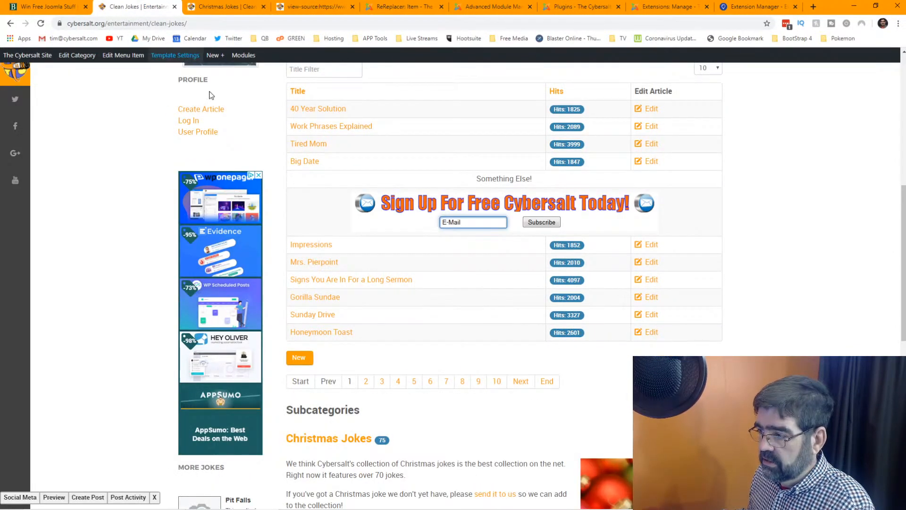
{"action": "left_click", "coordinate": [41, 24]}
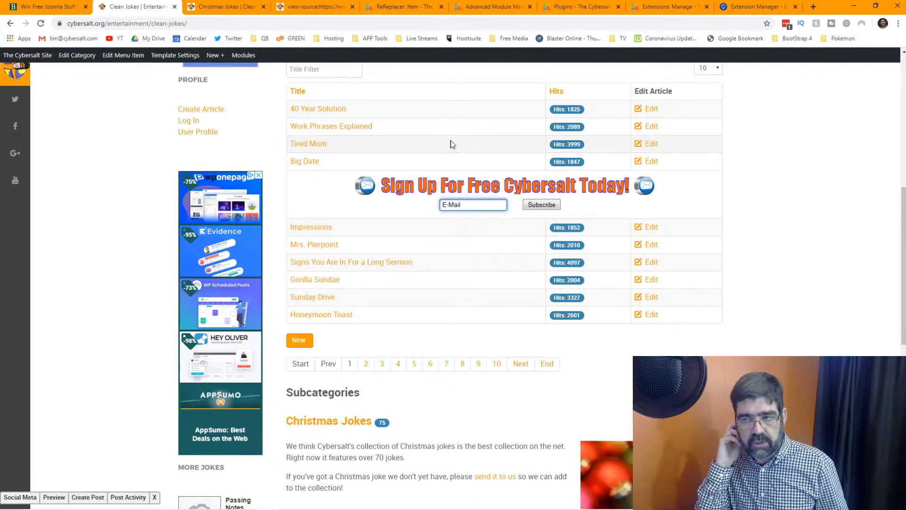
{"action": "left_click", "coordinate": [255, 9]}
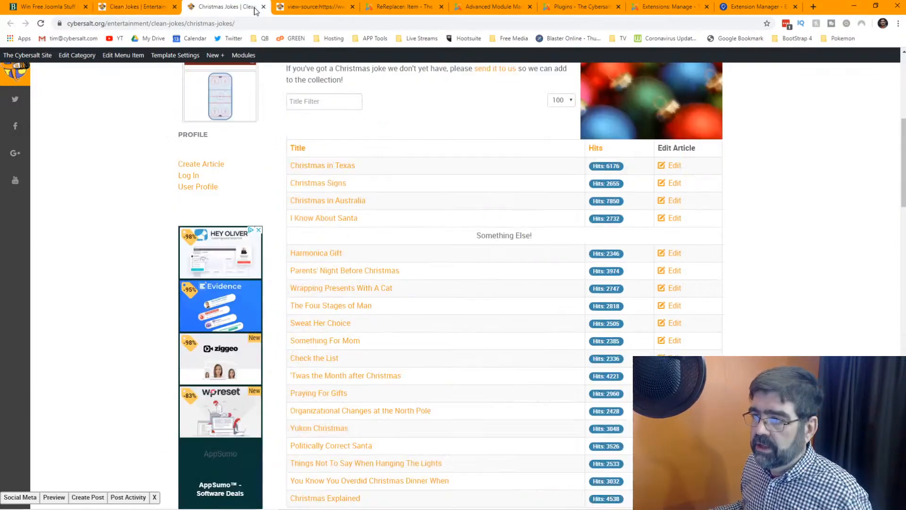
Step: Close the Christmas Jokes item and open the search and replace details of "Embed Module in Component after 3 rows"
{"action": "left_click", "coordinate": [382, 6]}
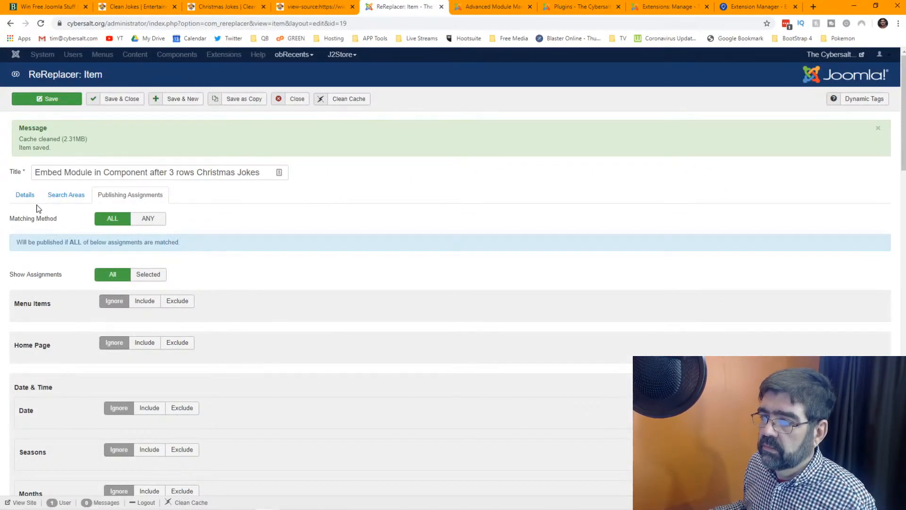
{"action": "left_click", "coordinate": [295, 99]}
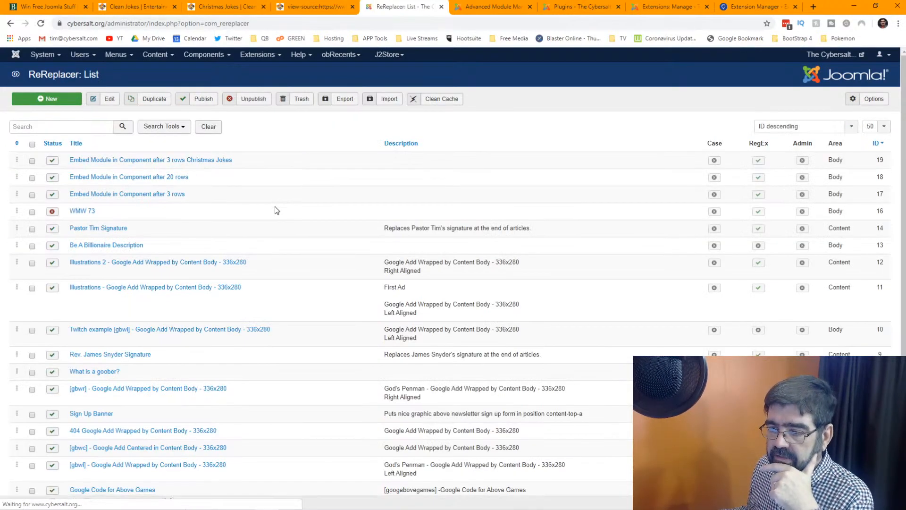
{"action": "left_click", "coordinate": [105, 198]}
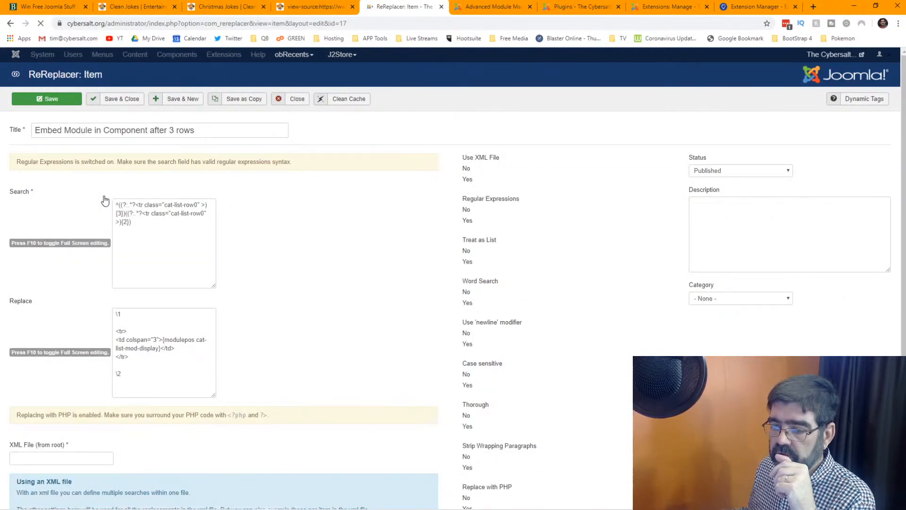
{"action": "scroll", "coordinate": [408, 231], "scroll_direction": "down", "scroll_amount": 2}
{"action": "scroll", "coordinate": [408, 231], "scroll_direction": "down", "scroll_amount": 1}
{"action": "scroll", "coordinate": [405, 236], "scroll_direction": "up", "scroll_amount": 3}
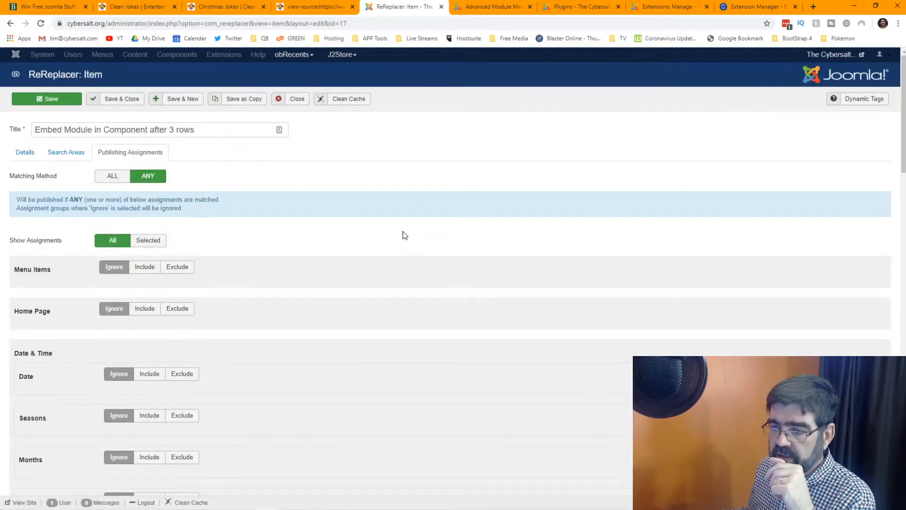
{"action": "left_click", "coordinate": [17, 156]}
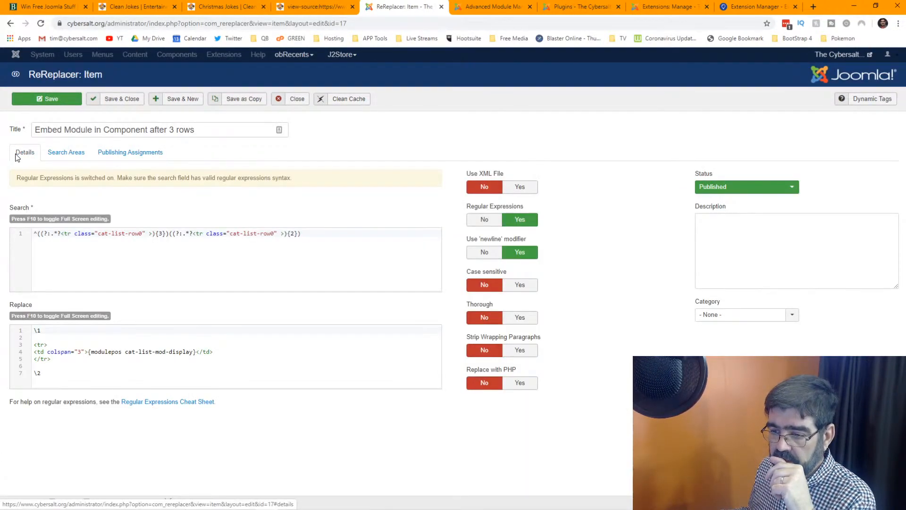
Step: Remove colspan="3" from the td tag in the replacement code and save the item
{"action": "left_click_drag", "start_coordinate": [45, 352], "coordinate": [65, 352]}
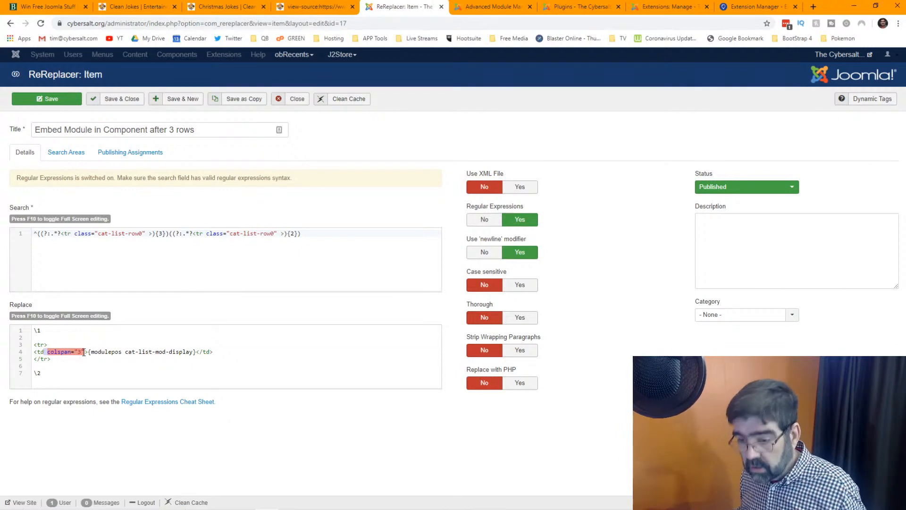
{"action": "key", "text": "BackSpace"}
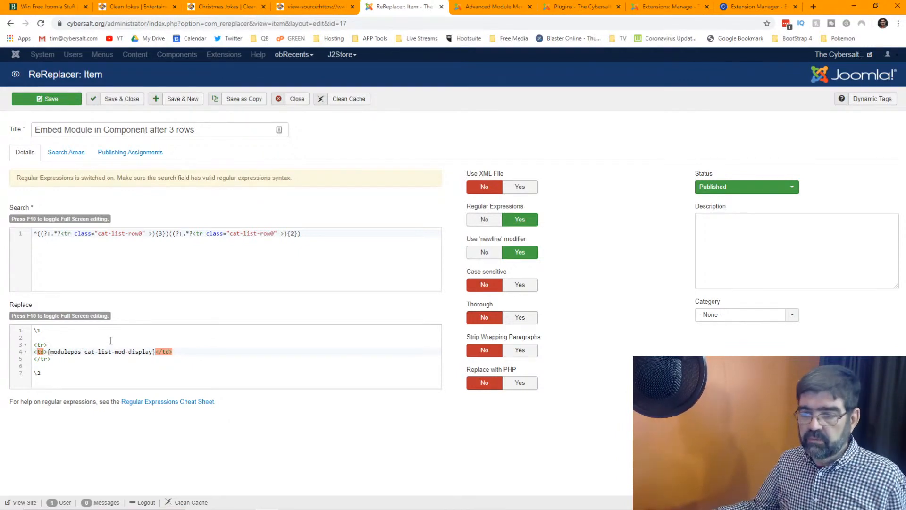
{"action": "left_click", "coordinate": [61, 102]}
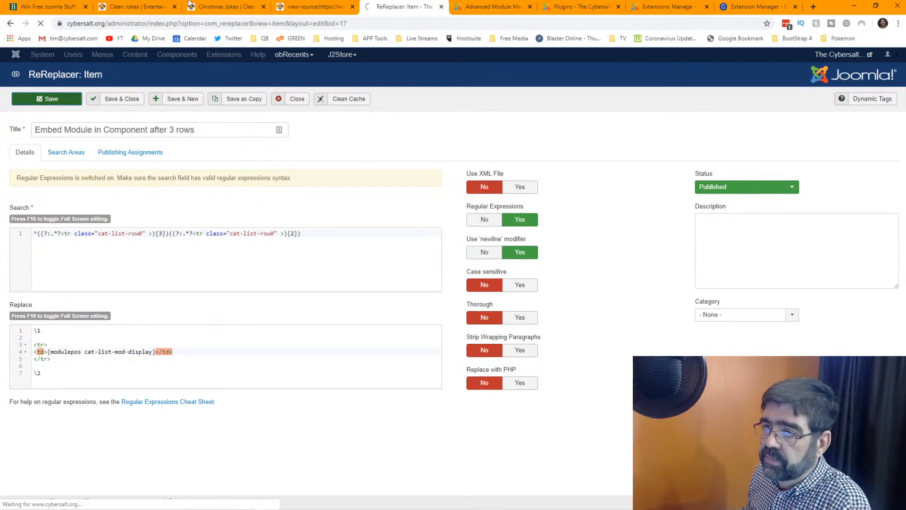
Step: Reload the Clean Jokes page and examine how the embedded sign-up module fits across the table columns
{"action": "left_click", "coordinate": [145, 8]}
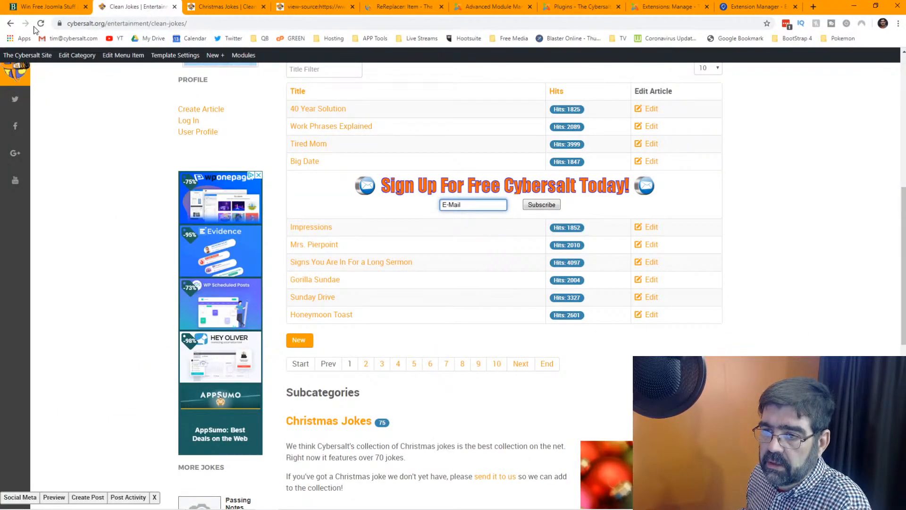
{"action": "left_click", "coordinate": [41, 26]}
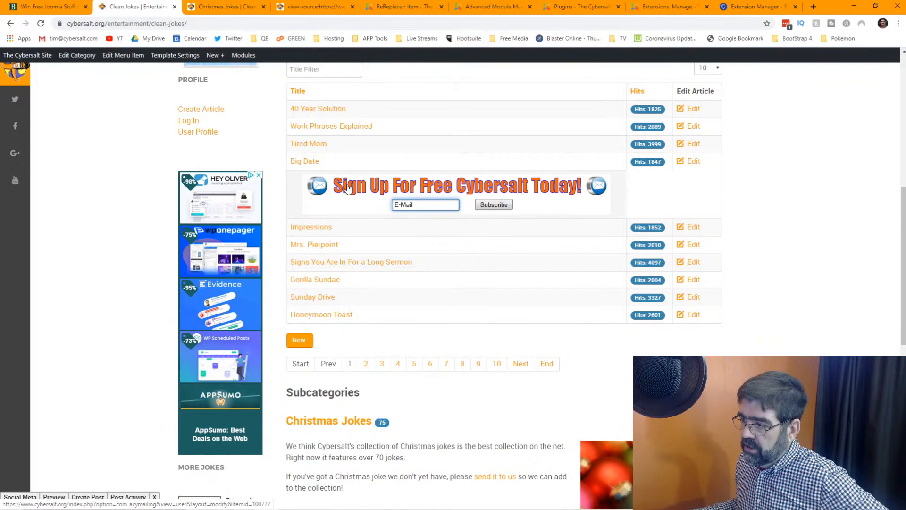
{"action": "scroll", "coordinate": [350, 188], "scroll_direction": "up", "scroll_amount": 9}
{"action": "scroll", "coordinate": [374, 184], "scroll_direction": "down", "scroll_amount": 6}
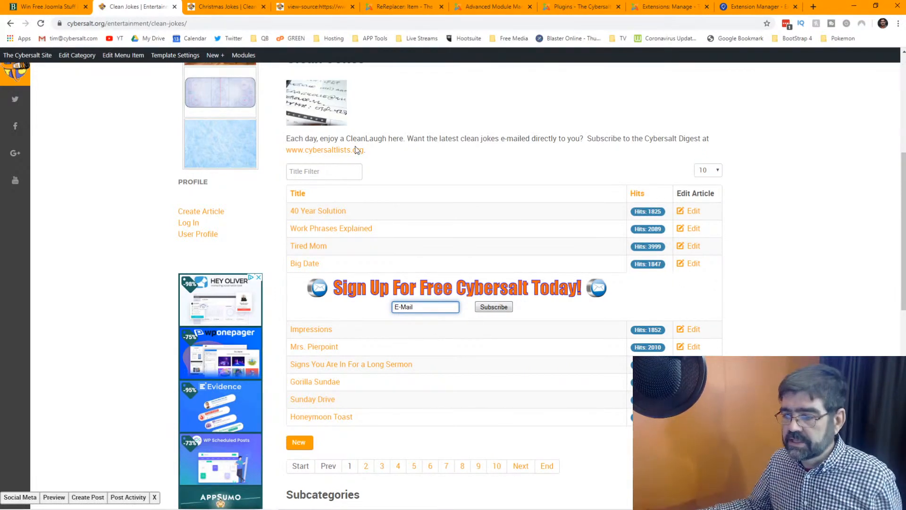
{"action": "left_click", "coordinate": [41, 6]}
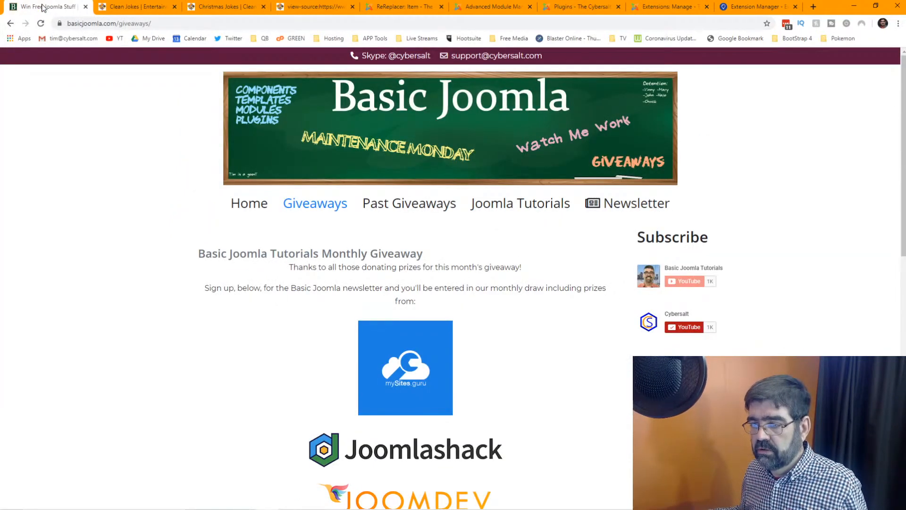
{"action": "left_click", "coordinate": [140, 5]}
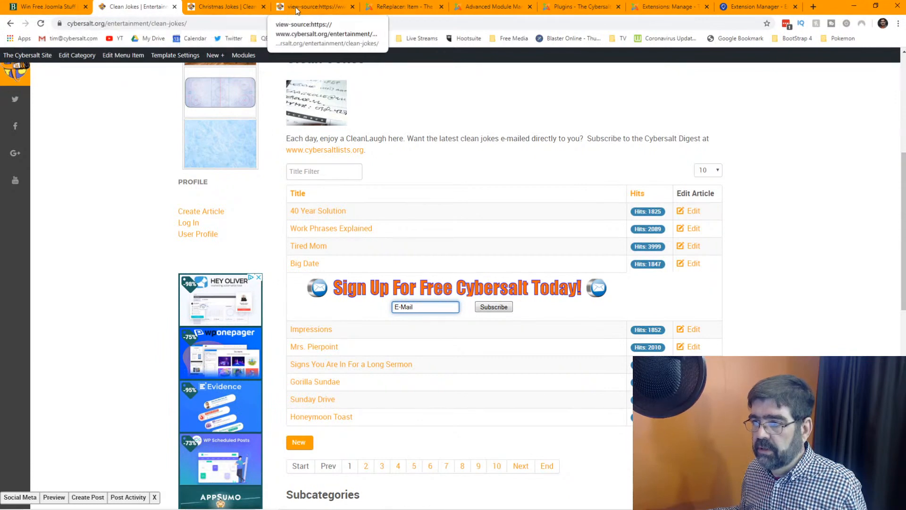
{"action": "left_click", "coordinate": [221, 7]}
Step: Restore colspan="3" in the td tag of the "after 3 rows" item's replacement code and save the item
{"action": "left_click", "coordinate": [401, 7]}
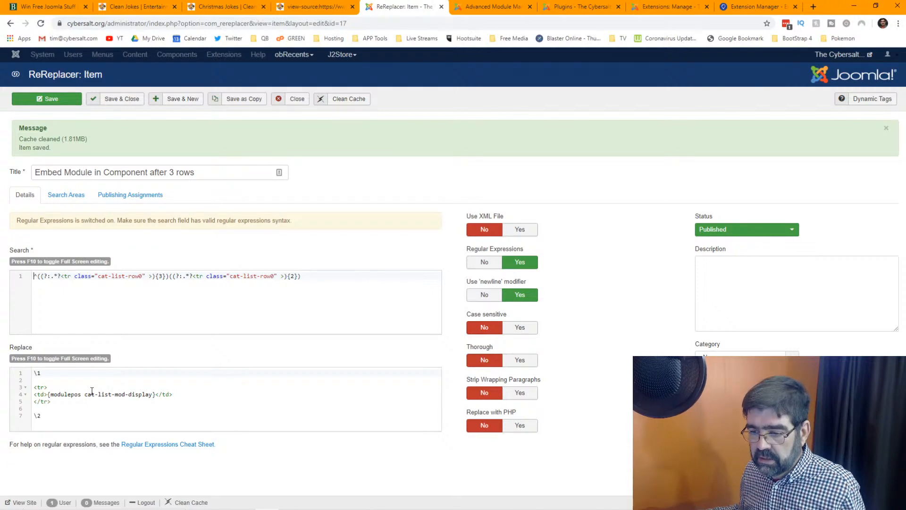
{"action": "double_click", "coordinate": [44, 394]}
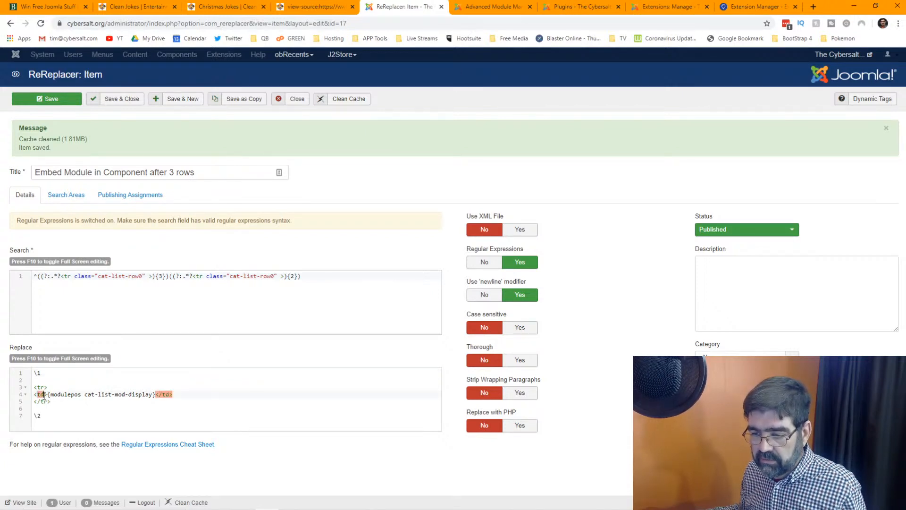
{"action": "type", "text": "colspan=\"3\""}
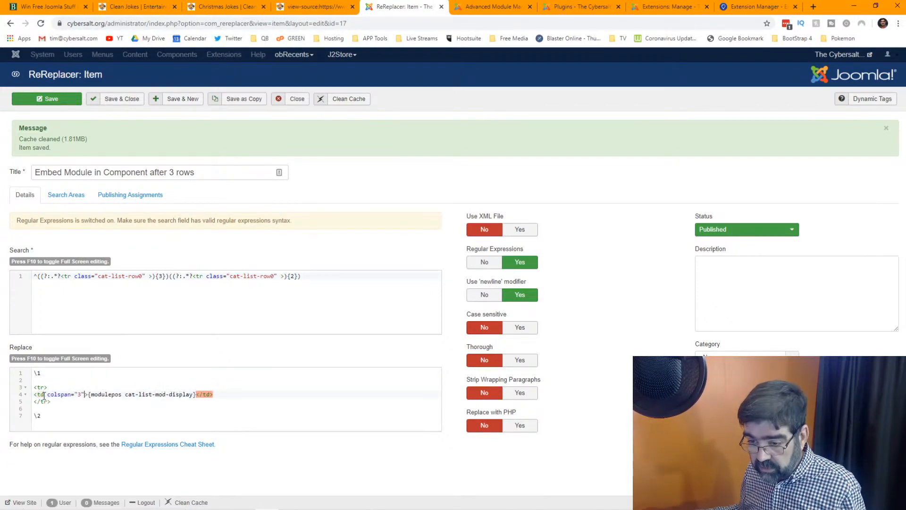
{"action": "left_click", "coordinate": [55, 107]}
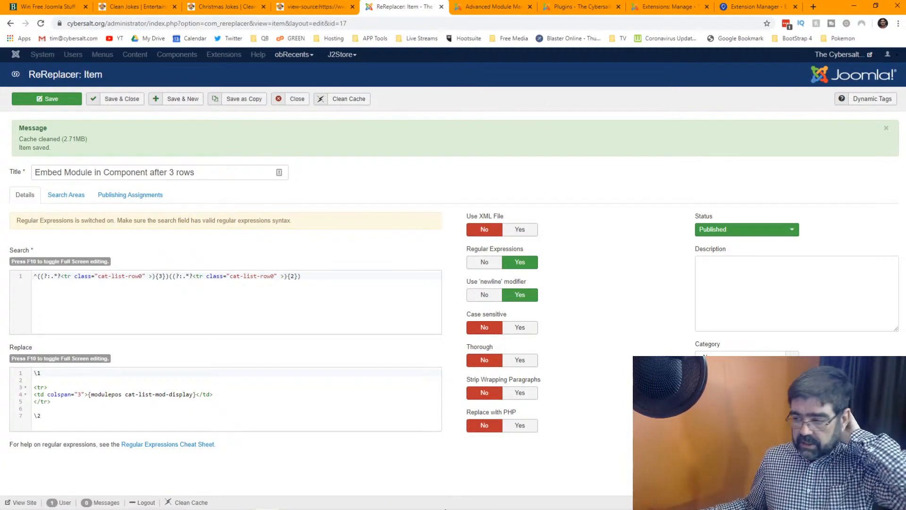
Step: Switch to Notepad++ for the regex notes and share the simplified pattern ^((?:.*?SOMETHING{3}) in the YouTube live chat
{"action": "mouse_move", "coordinate": [549, 505]}
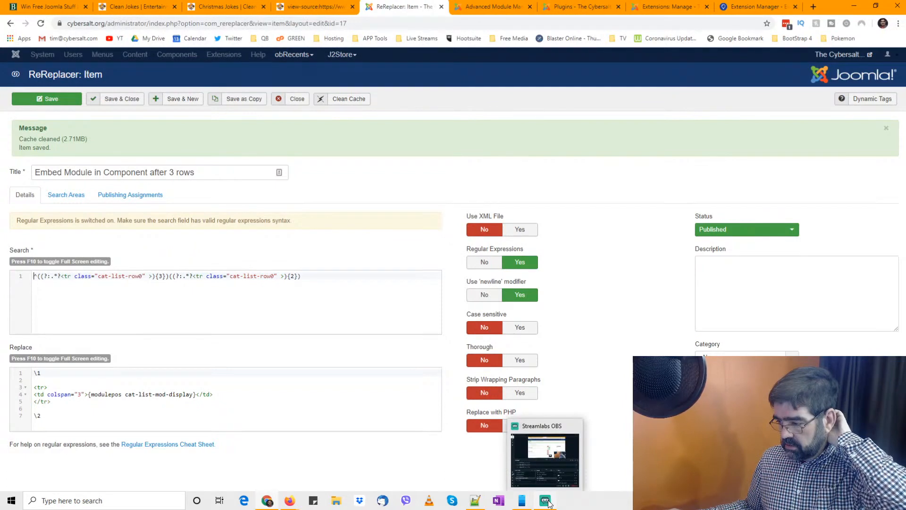
{"action": "left_click", "coordinate": [477, 502]}
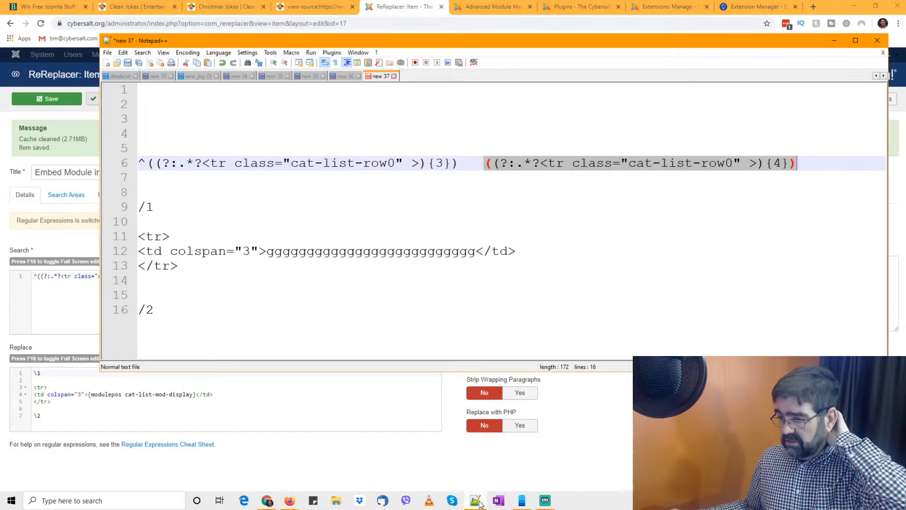
{"action": "left_click_drag", "start_coordinate": [412, 41], "coordinate": [0, 111]}
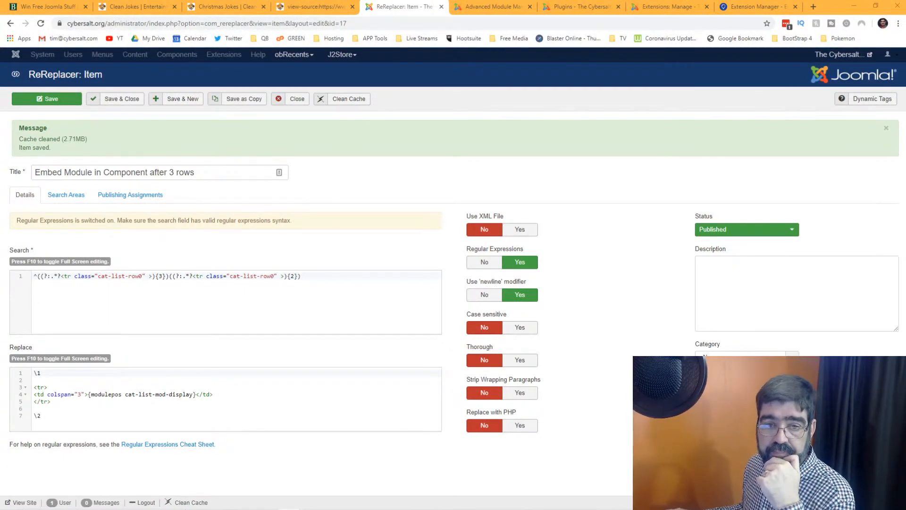
{"action": "left_click_drag", "start_coordinate": [0, 59], "coordinate": [408, 52]}
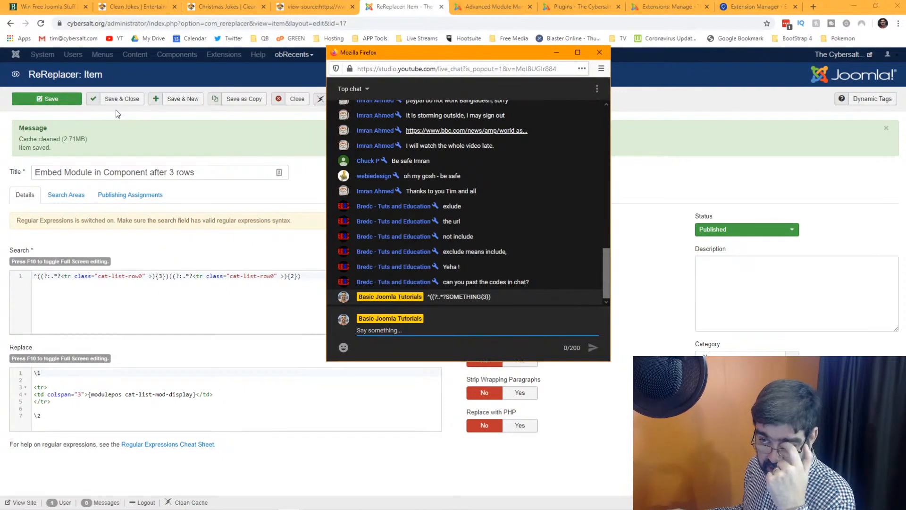
{"action": "left_click_drag", "start_coordinate": [496, 49], "coordinate": [382, 76]}
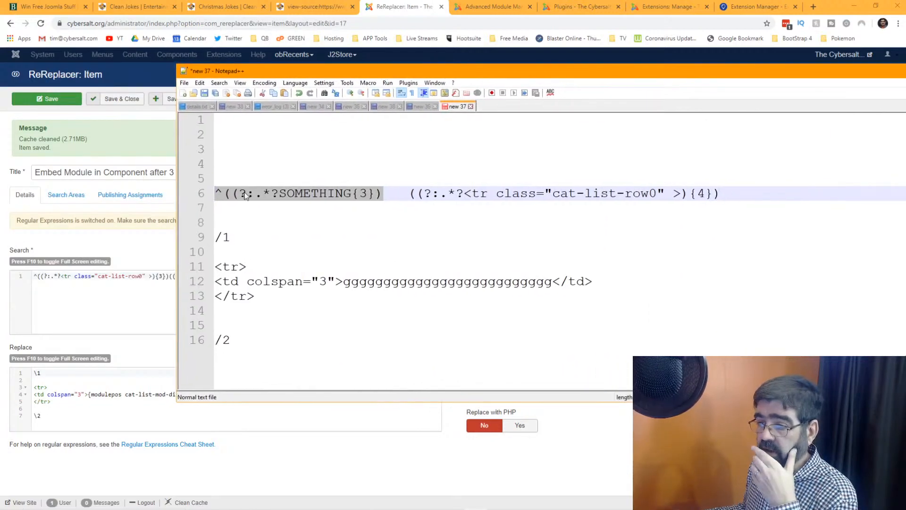
Step: Separate the two regex groups in the notes, putting the {4} group on its own line 11 below the SOMETHING{3} pattern
{"action": "left_click", "coordinate": [390, 195]}
{"action": "key", "text": "Left"}
{"action": "key", "text": "Return"}
{"action": "key", "text": "Return"}
{"action": "key", "text": "Return"}
{"action": "key", "text": "Return"}
{"action": "key", "text": "Return"}
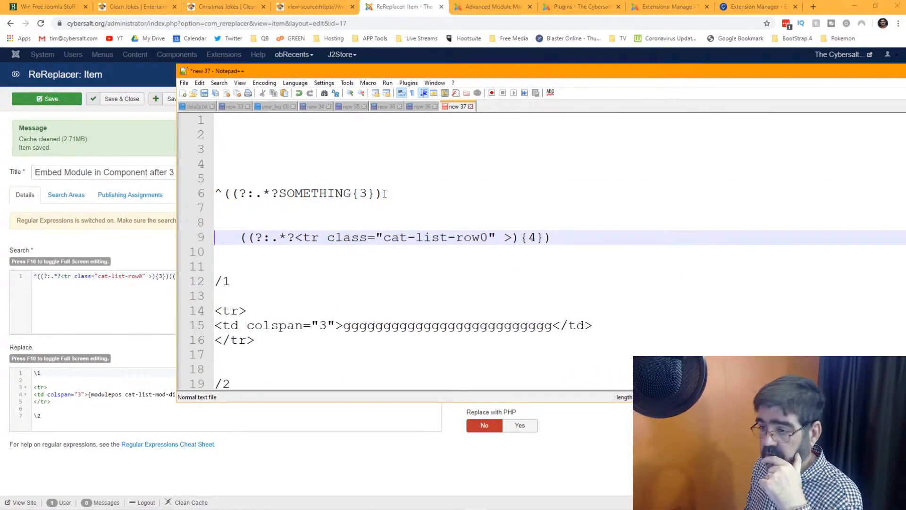
{"action": "key", "text": "Delete"}
{"action": "key", "text": "Delete"}
{"action": "key", "text": "Delete"}
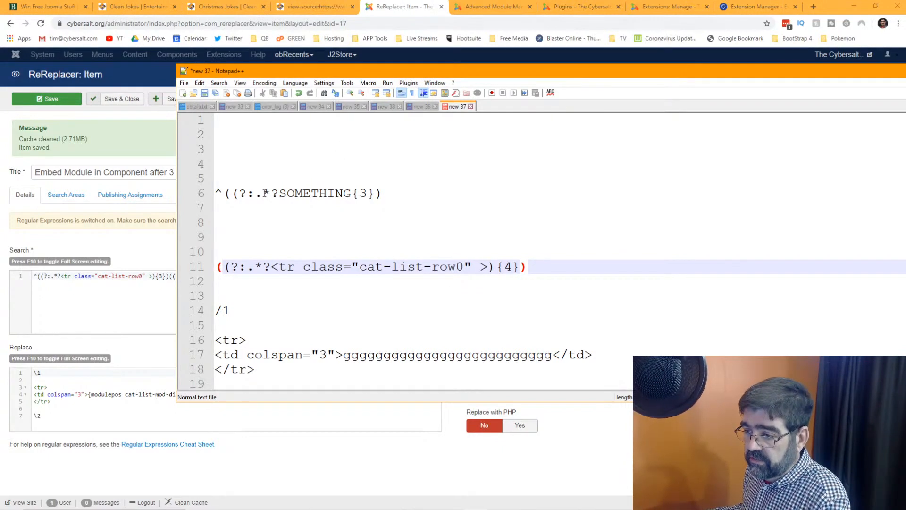
{"action": "left_click_drag", "start_coordinate": [390, 193], "coordinate": [213, 193]}
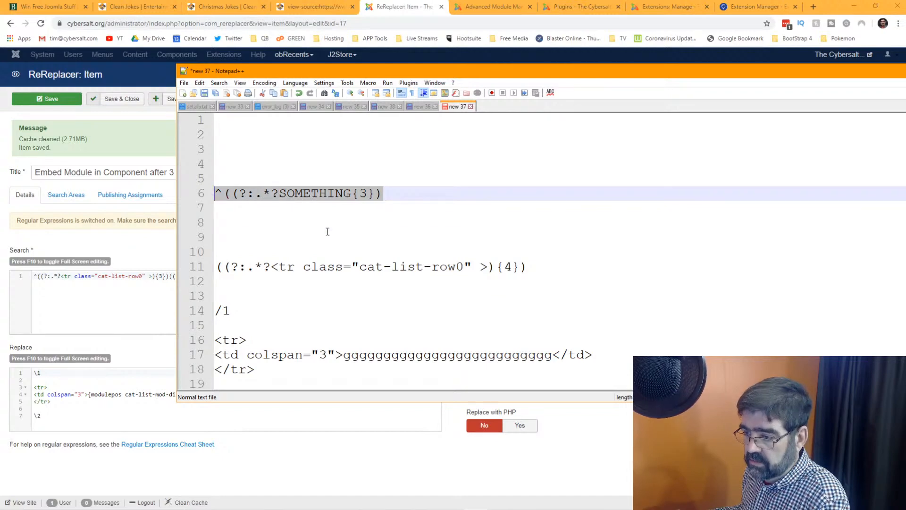
{"action": "left_click", "coordinate": [327, 232]}
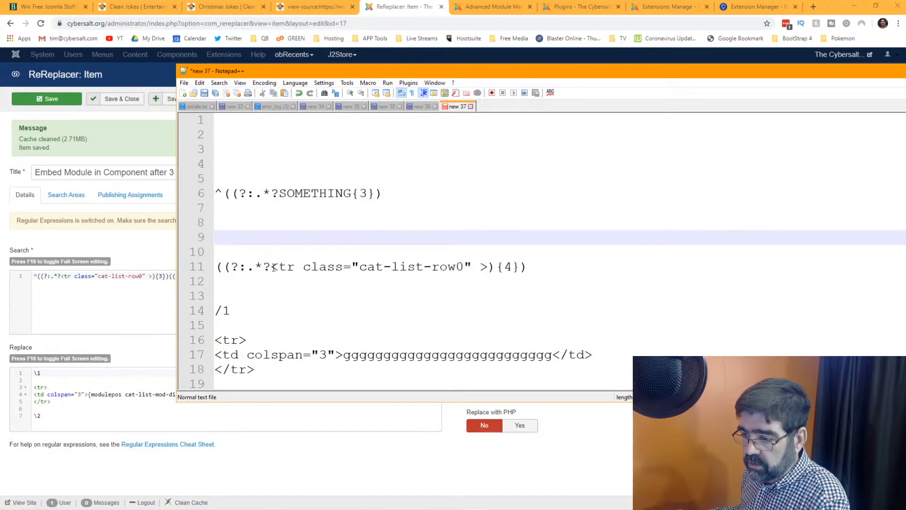
Step: Replace the <tr class="cat-list-row0" > tag in the {4} group with the placeholder SOMETHING
{"action": "left_click_drag", "start_coordinate": [272, 267], "coordinate": [486, 268]}
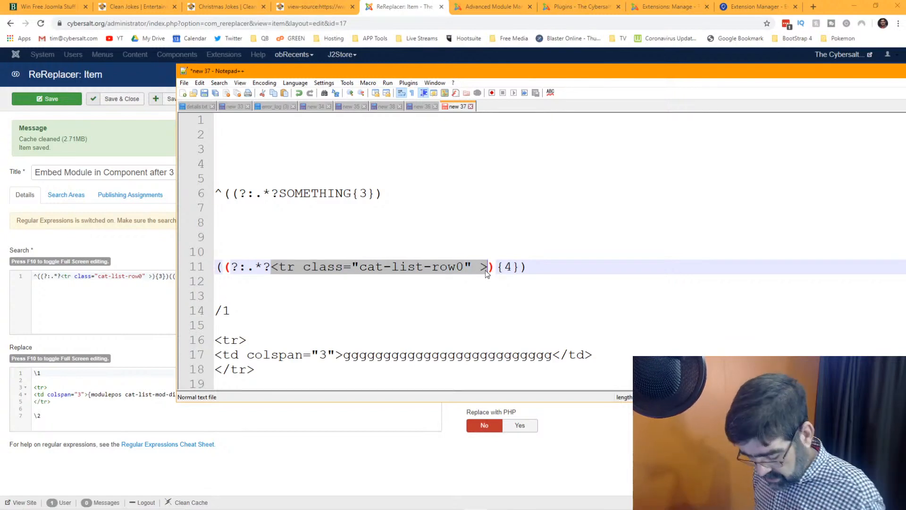
{"action": "type", "text": "SOM"}
{"action": "key", "text": "Escape"}
{"action": "type", "text": "ETHING"}
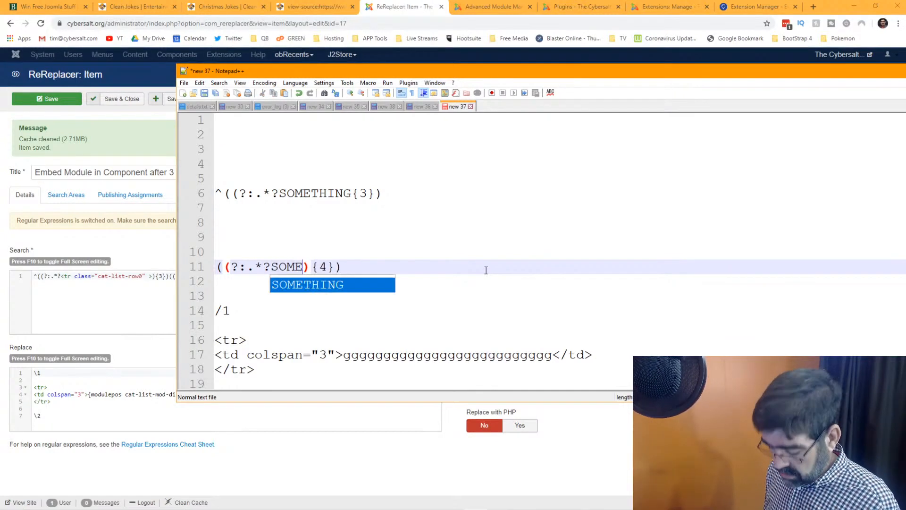
{"action": "left_click", "coordinate": [451, 273]}
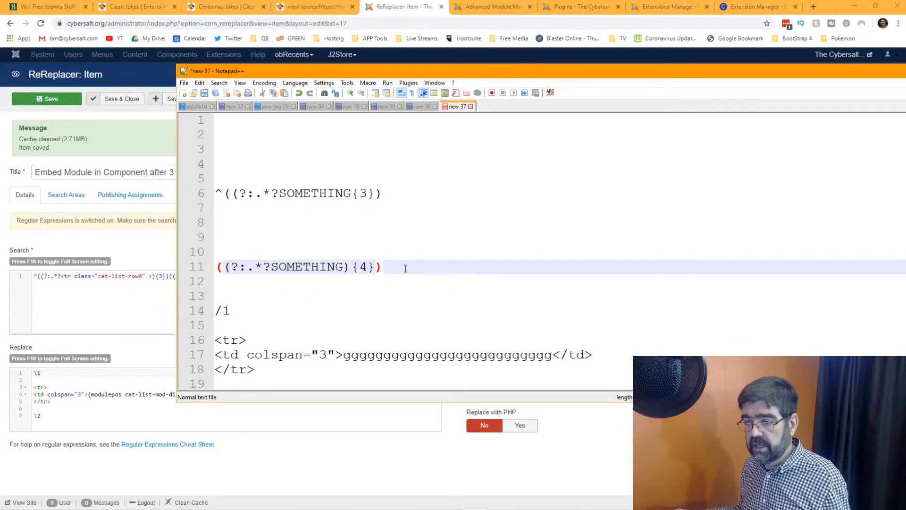
Step: Share the second group pattern ((?:.*?SOMETHING){4}) in the live chat
{"action": "left_click_drag", "start_coordinate": [401, 268], "coordinate": [215, 267]}
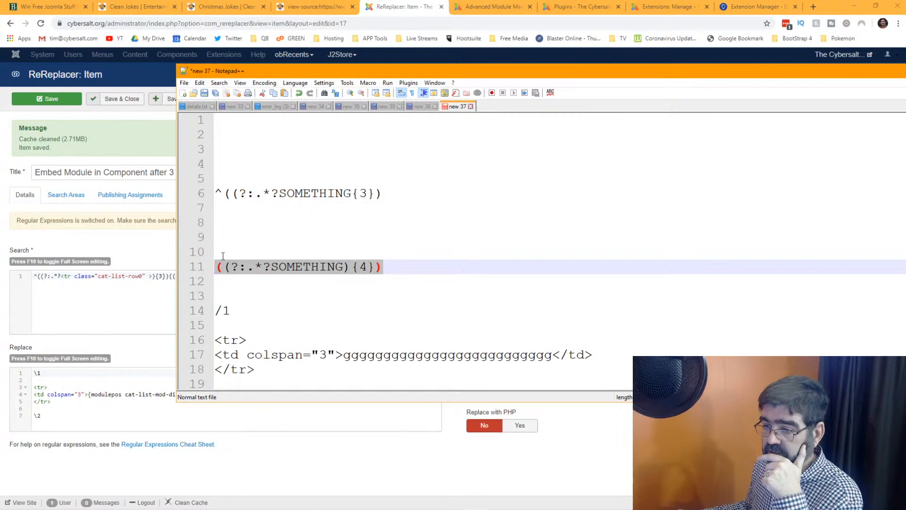
{"action": "double_click", "coordinate": [220, 191]}
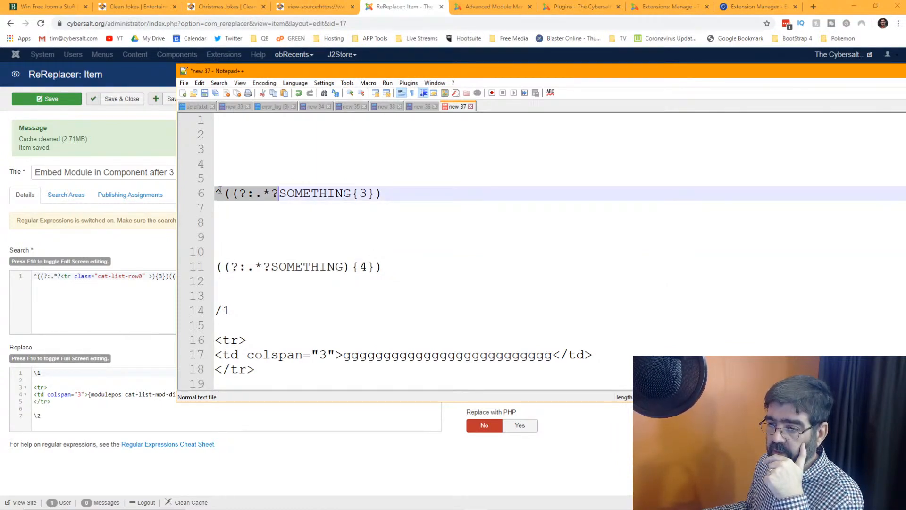
{"action": "left_click", "coordinate": [225, 193]}
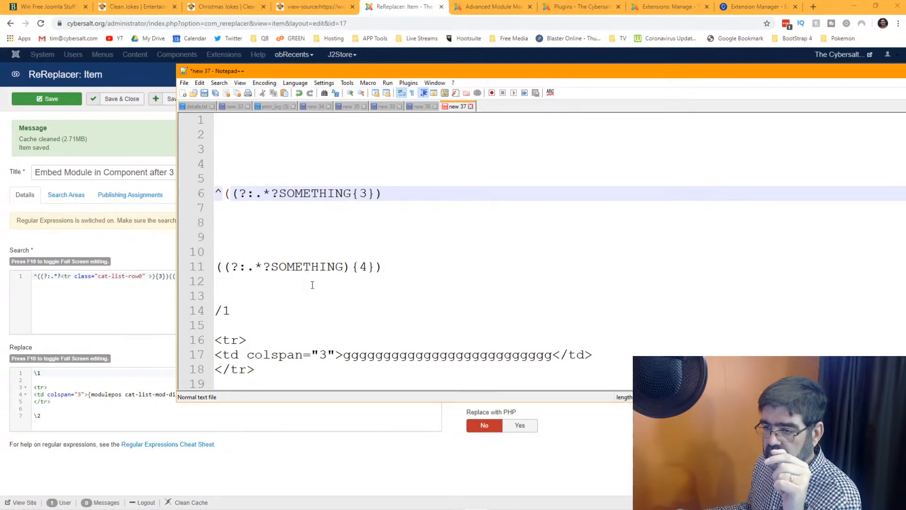
{"action": "left_click_drag", "start_coordinate": [390, 267], "coordinate": [209, 268]}
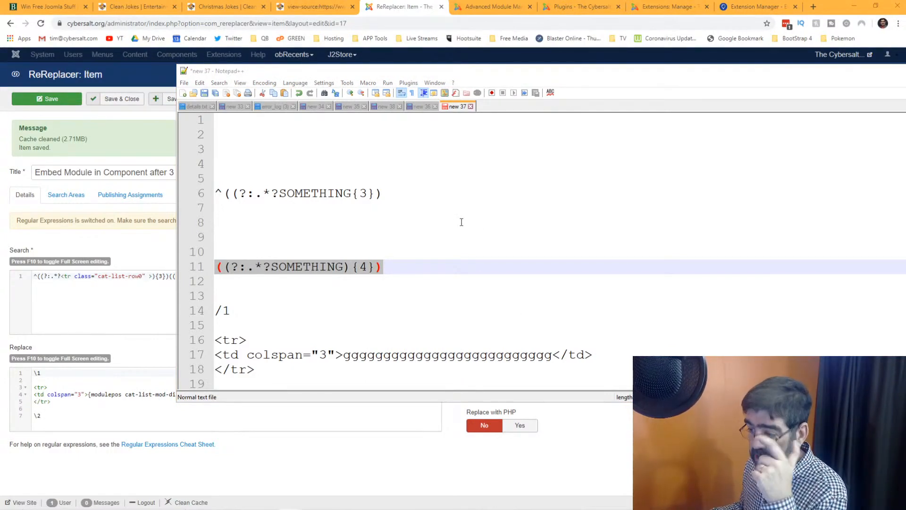
{"action": "scroll", "coordinate": [462, 222], "scroll_direction": "down", "scroll_amount": 1}
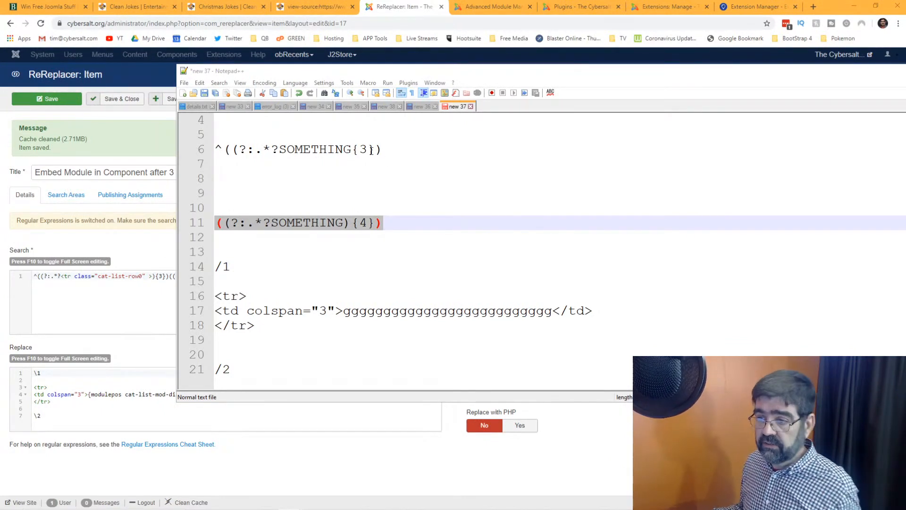
{"action": "scroll", "coordinate": [566, 206], "scroll_direction": "up", "scroll_amount": 1}
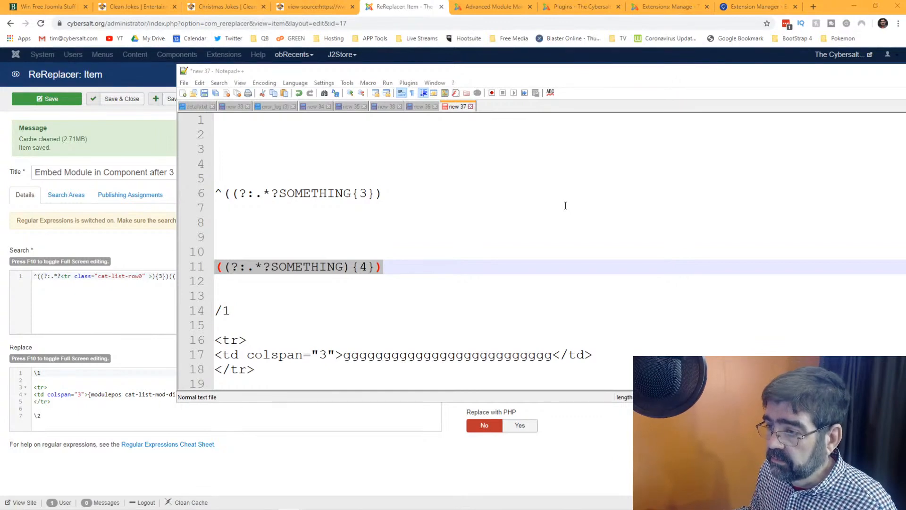
Step: Switch to the "new 36" notes and share the find pattern ^((?:.*?<tr class="cat-list-row1" >){3}) in the live chat
{"action": "left_click", "coordinate": [418, 107]}
{"action": "left_click", "coordinate": [323, 246]}
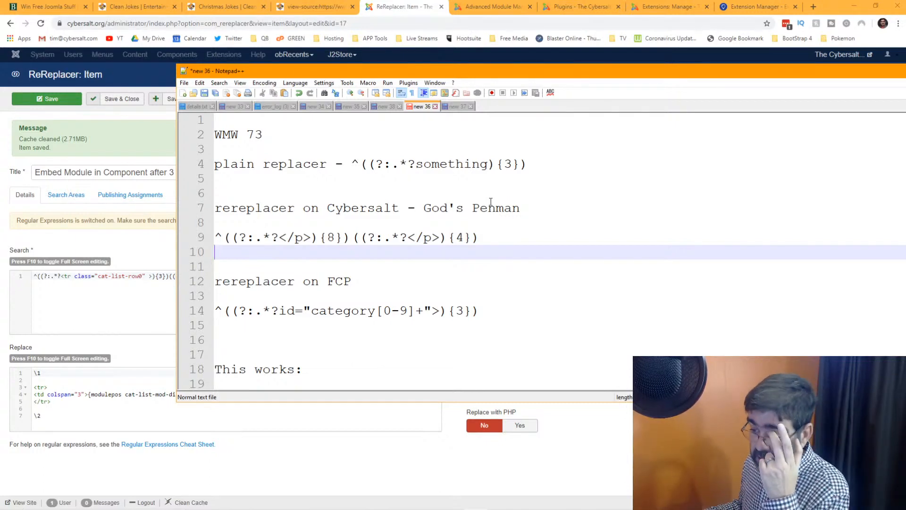
{"action": "scroll", "coordinate": [490, 203], "scroll_direction": "down", "scroll_amount": 4}
{"action": "left_click_drag", "start_coordinate": [533, 252], "coordinate": [215, 253]}
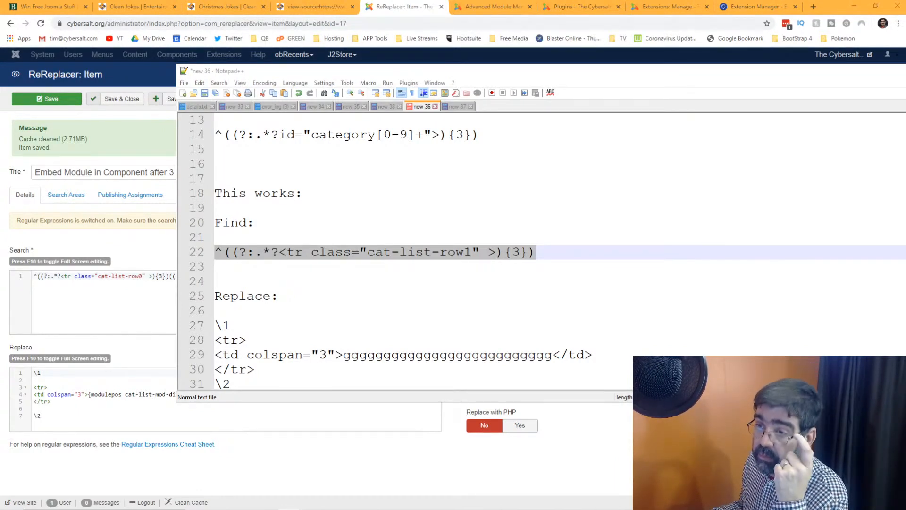
Step: Compare the Clean Jokes list with its page source, searching the source for ROW0 to examine the alternating row classes
{"action": "left_click", "coordinate": [132, 10]}
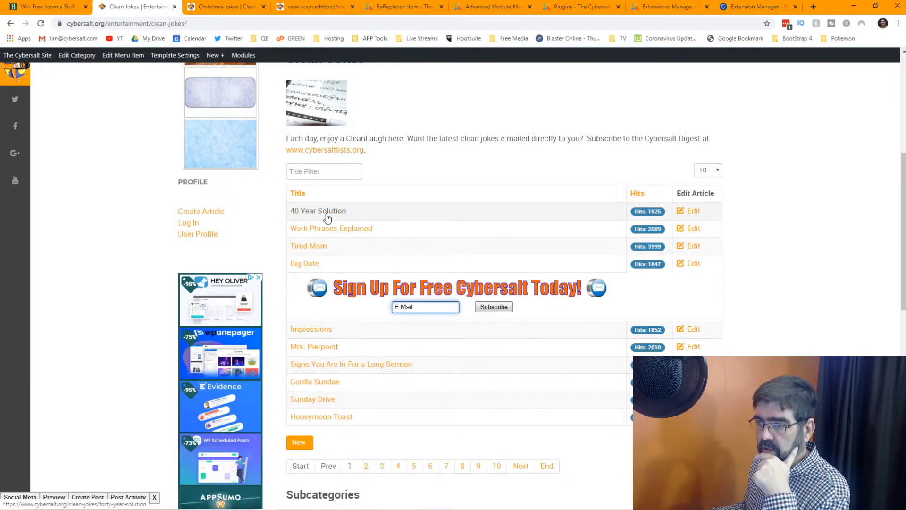
{"action": "left_click", "coordinate": [333, 9]}
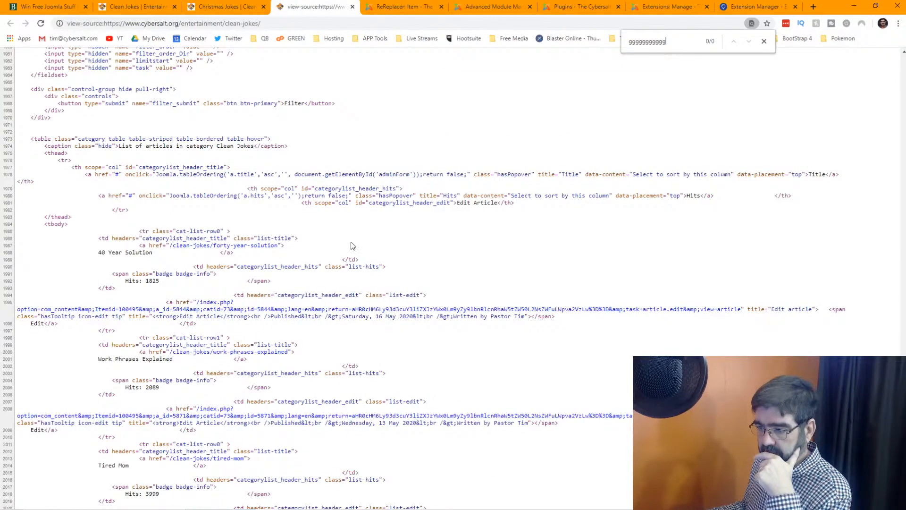
{"action": "scroll", "coordinate": [373, 210], "scroll_direction": "up", "scroll_amount": 7}
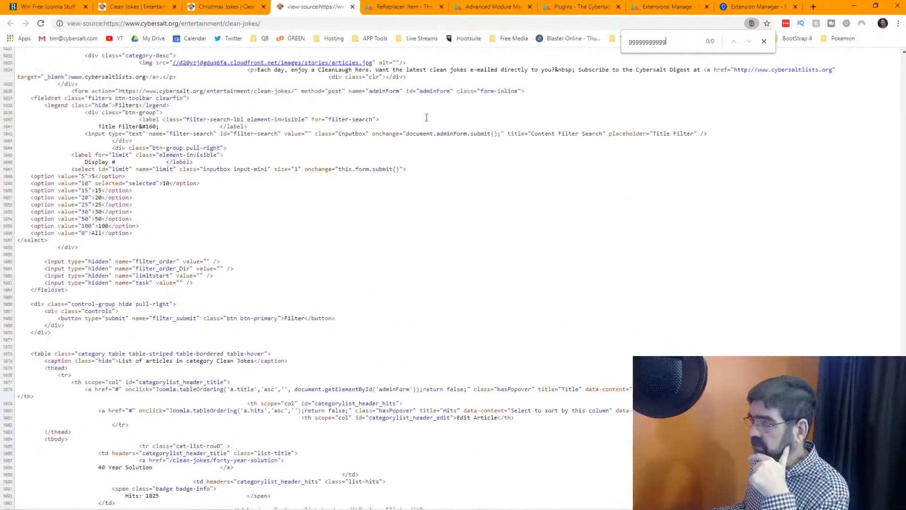
{"action": "left_click_drag", "start_coordinate": [670, 44], "coordinate": [609, 42]}
{"action": "type", "text": "RO"}
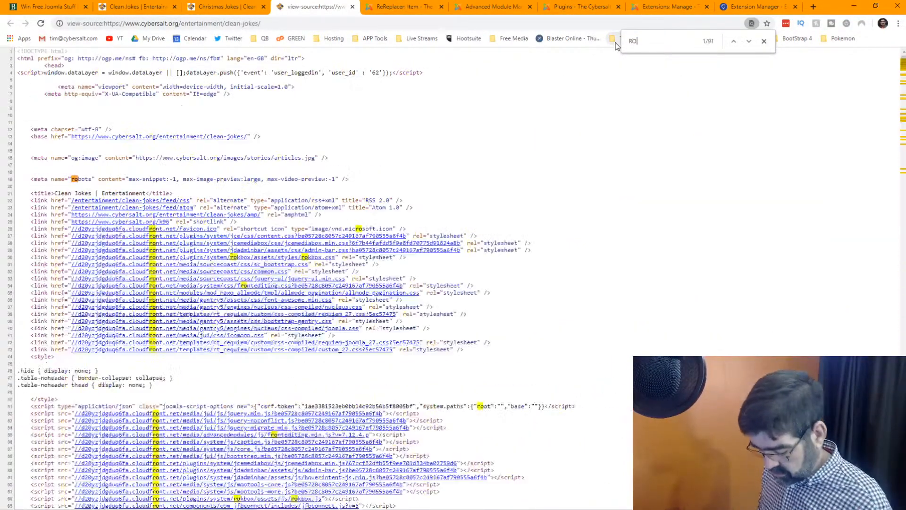
{"action": "type", "text": "W0"}
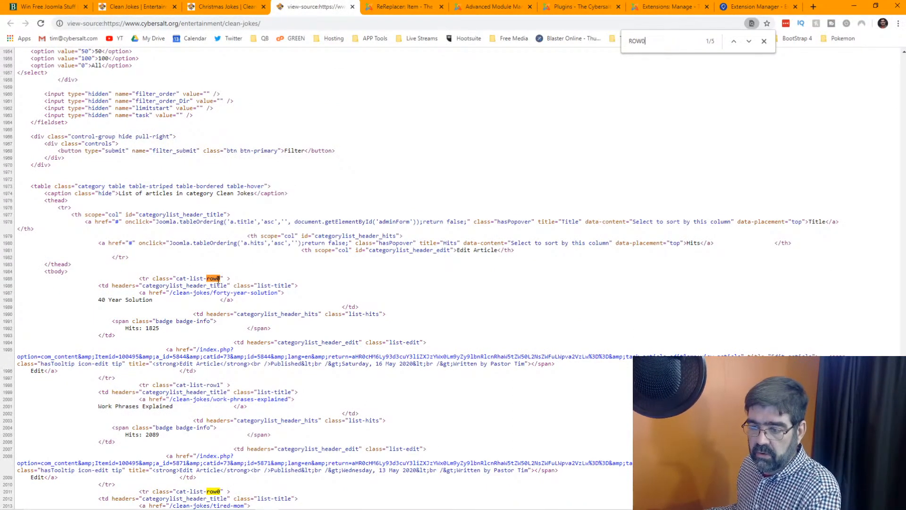
{"action": "scroll", "coordinate": [276, 287], "scroll_direction": "down", "scroll_amount": 4}
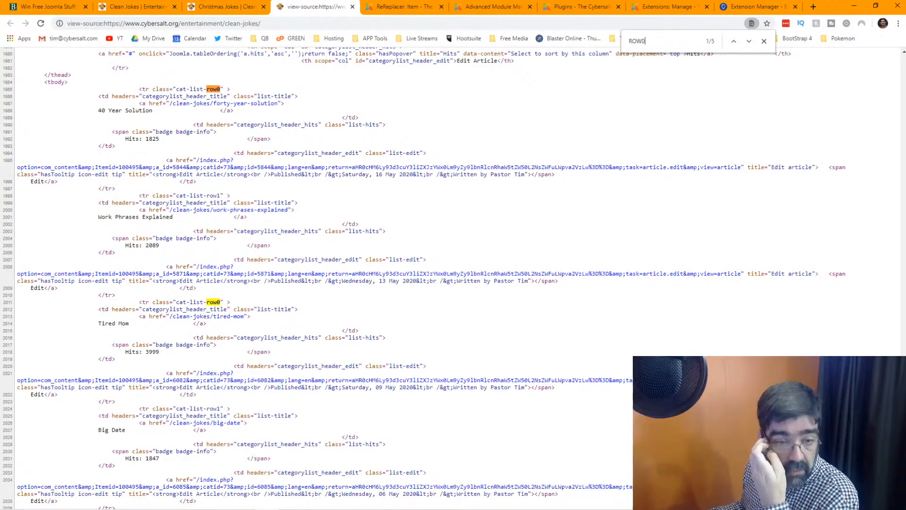
Step: Return to Notepad++ and share the replacement code from \1 to \2, including the colspan="3" table row, in the live chat
{"action": "mouse_move", "coordinate": [408, 509]}
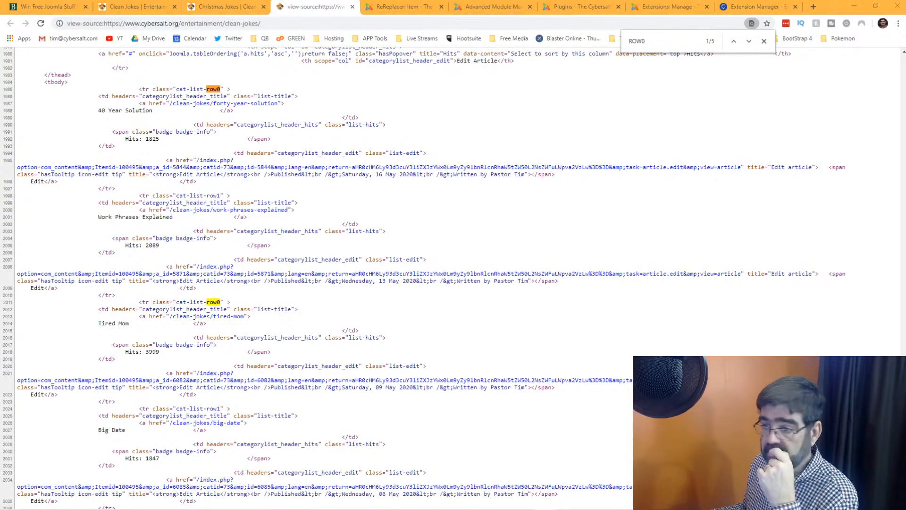
{"action": "mouse_move", "coordinate": [583, 508]}
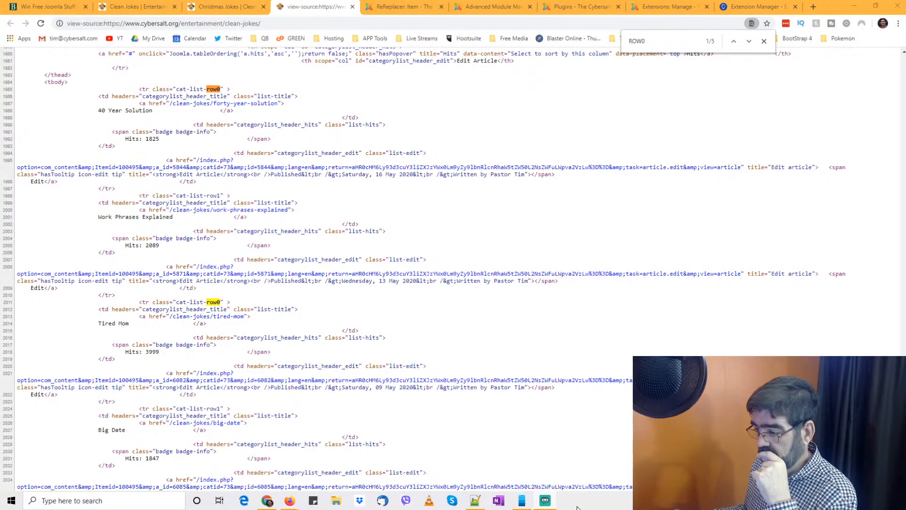
{"action": "left_click", "coordinate": [475, 502]}
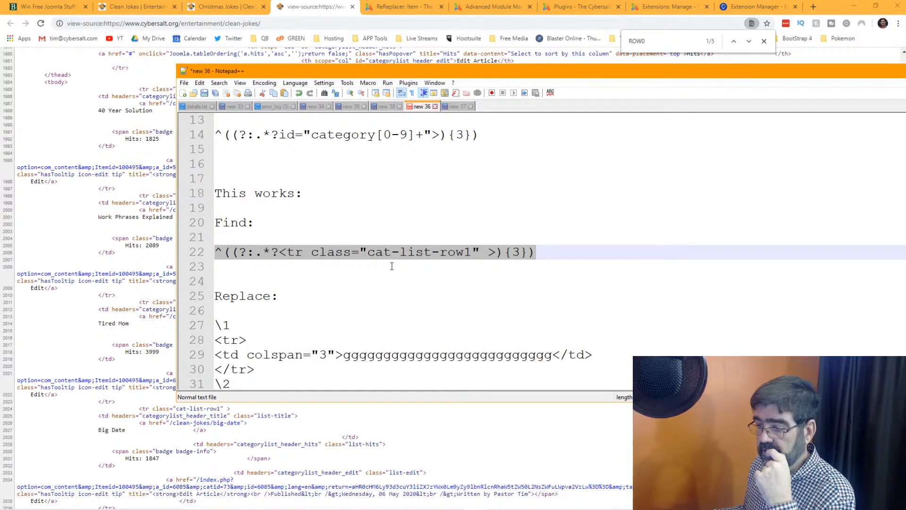
{"action": "scroll", "coordinate": [390, 270], "scroll_direction": "down", "scroll_amount": 1}
{"action": "scroll", "coordinate": [390, 270], "scroll_direction": "up", "scroll_amount": 1}
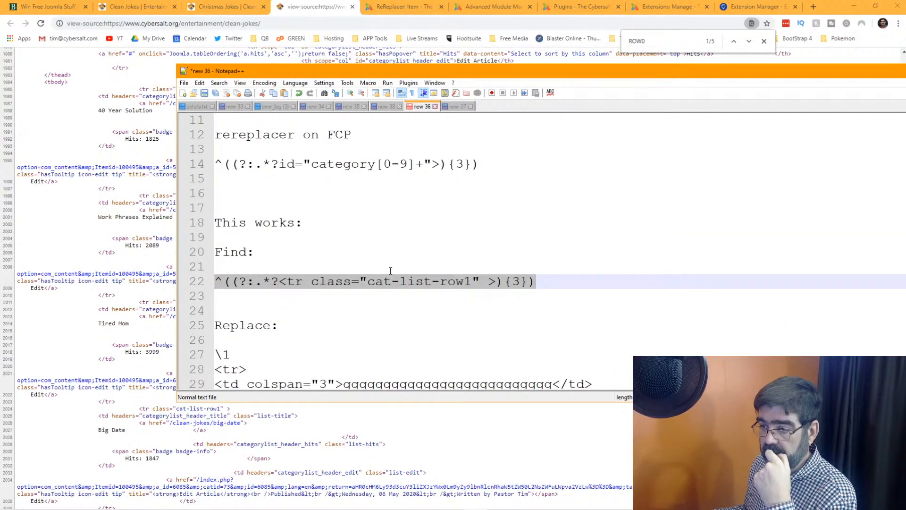
{"action": "scroll", "coordinate": [391, 271], "scroll_direction": "down", "scroll_amount": 1}
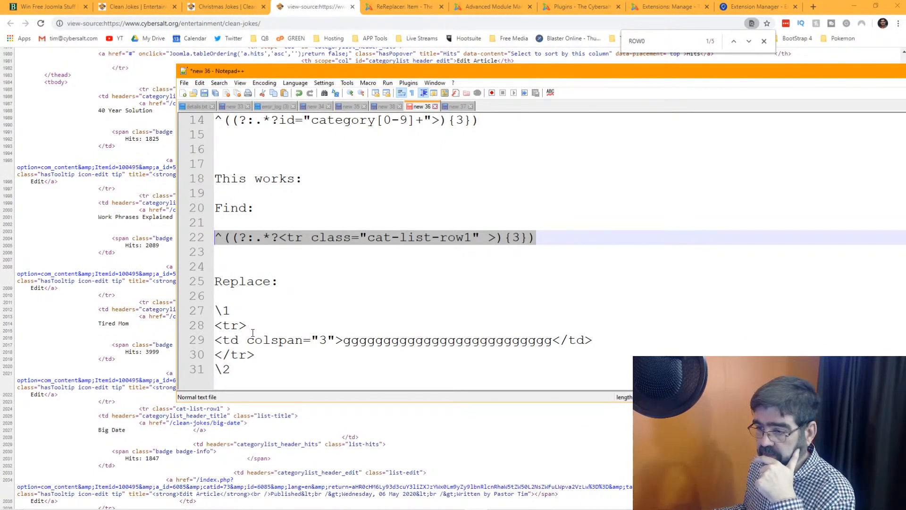
{"action": "left_click_drag", "start_coordinate": [217, 310], "coordinate": [262, 370]}
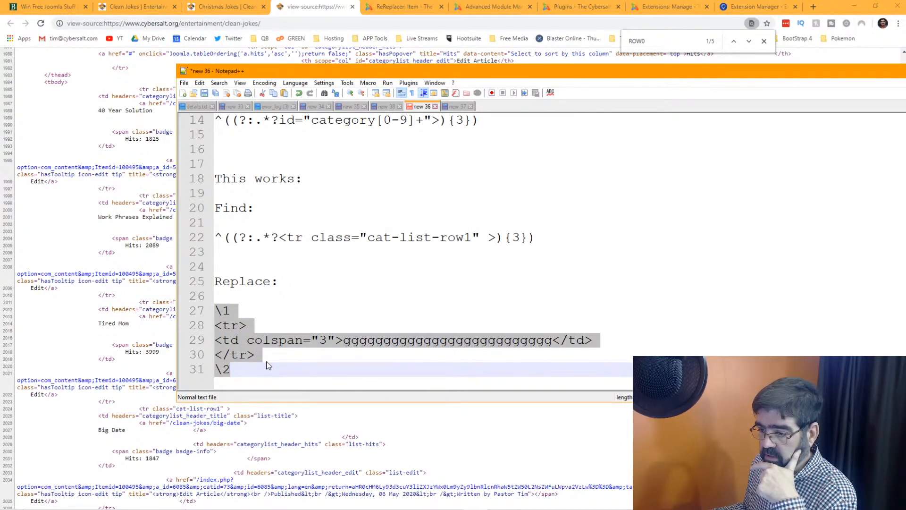
{"action": "left_click", "coordinate": [254, 342]}
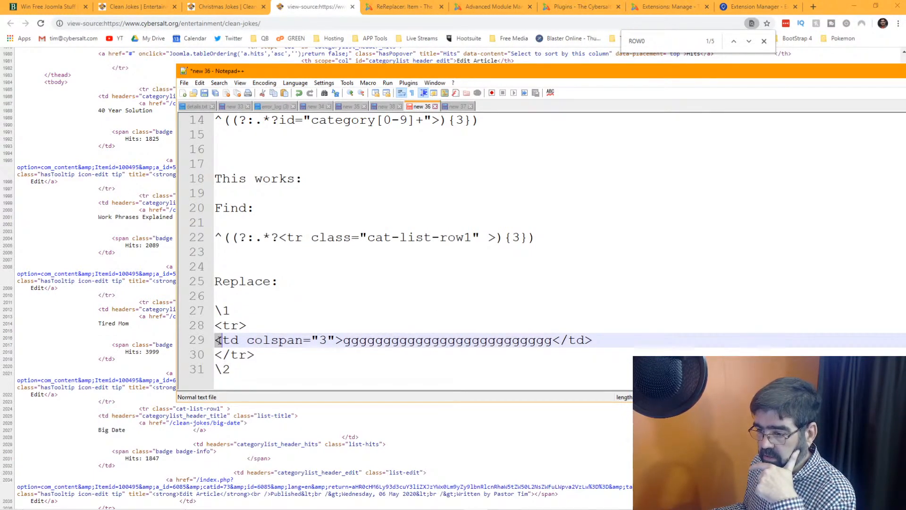
{"action": "left_click_drag", "start_coordinate": [216, 309], "coordinate": [233, 369]}
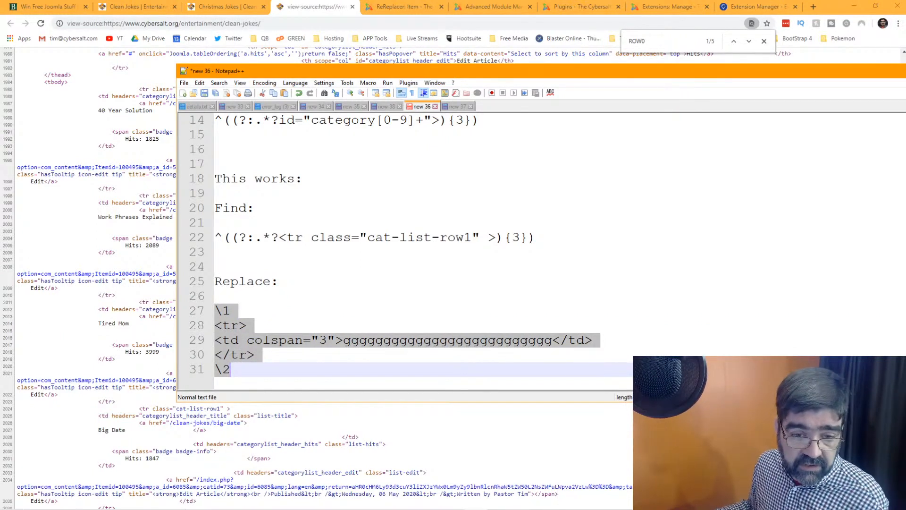
{"action": "left_click", "coordinate": [24, 306]}
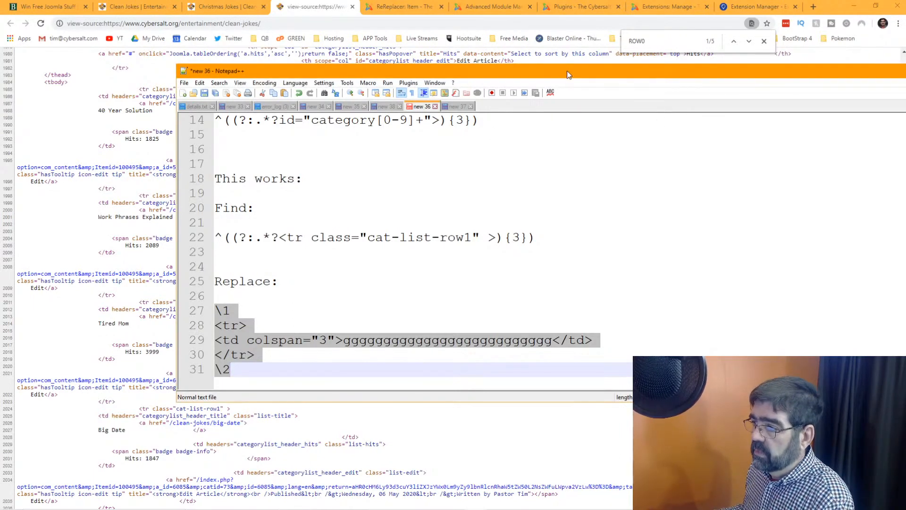
{"action": "left_click_drag", "start_coordinate": [567, 71], "coordinate": [450, 70]}
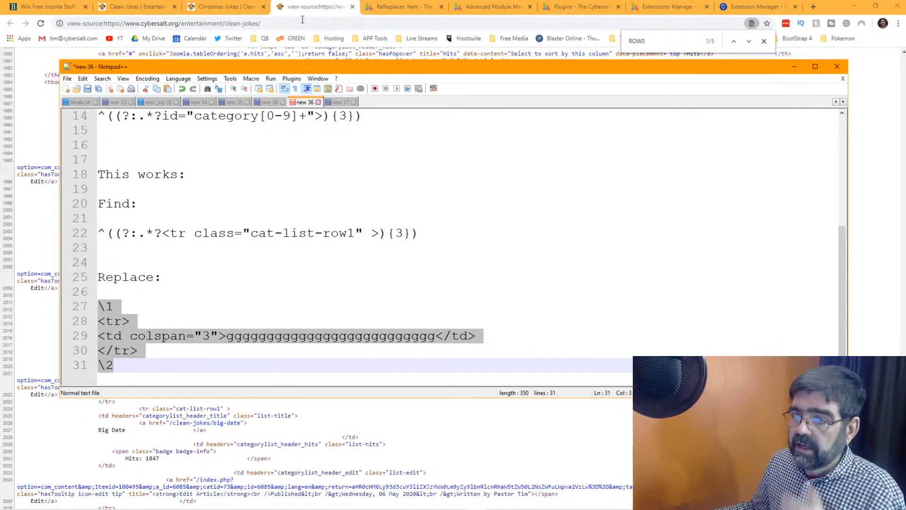
Step: Bring up the Basic Joomla giveaways page in Chrome and run a Google image search for "visual migraine" in a new tab
{"action": "left_click", "coordinate": [45, 8]}
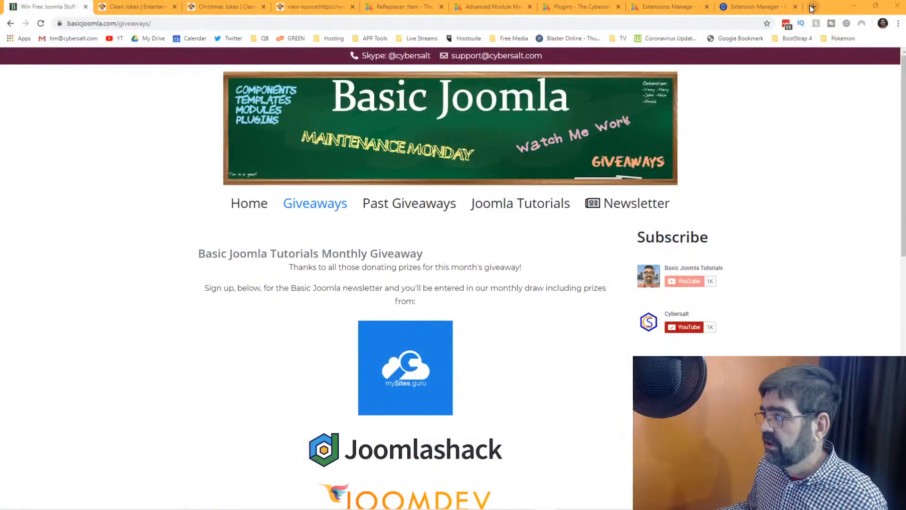
{"action": "left_click", "coordinate": [813, 7]}
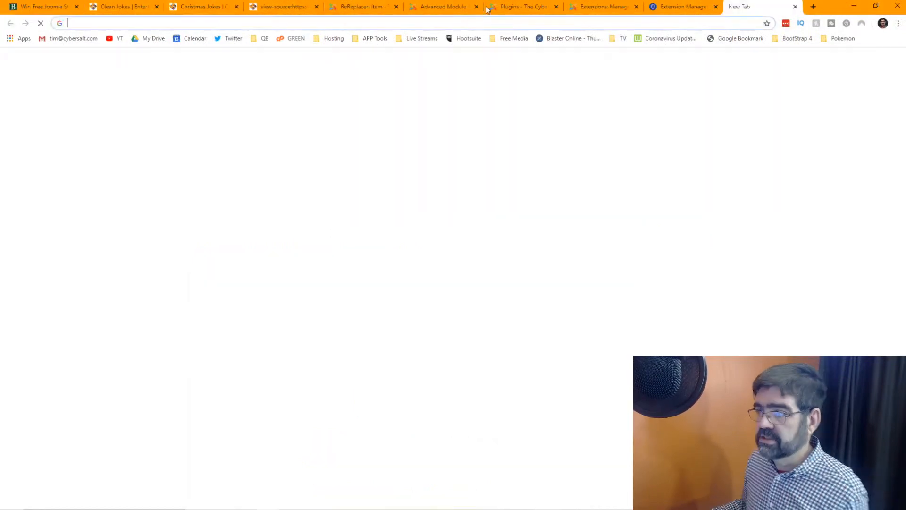
{"action": "left_click", "coordinate": [468, 21]}
{"action": "type", "text": "VI"}
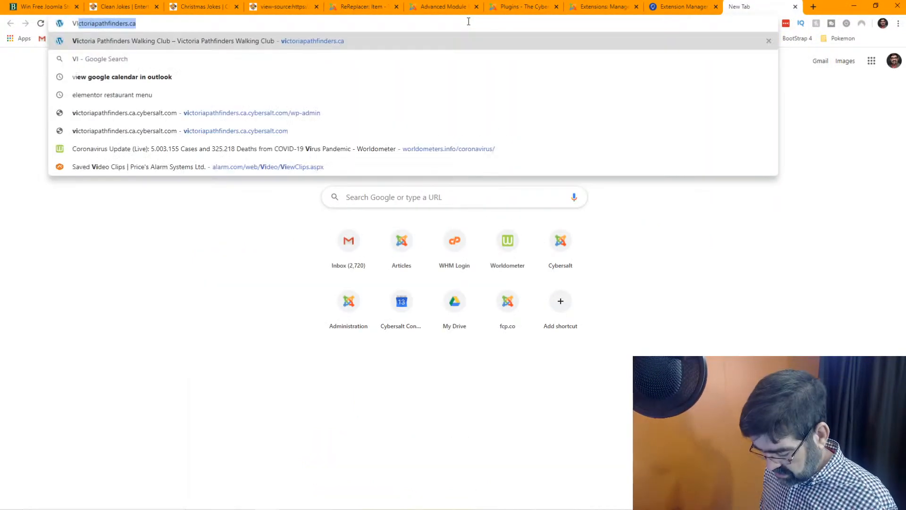
{"action": "type", "text": "SUAL MIGRAINE"}
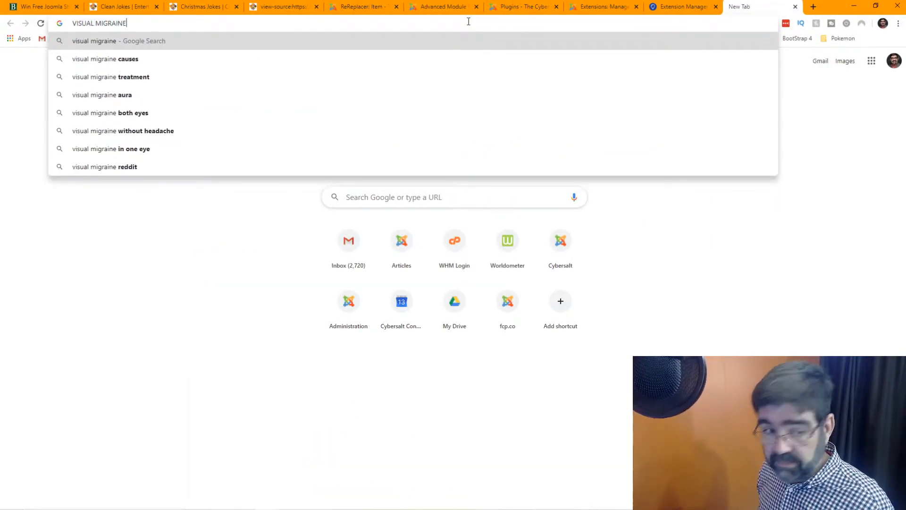
{"action": "key", "text": "Return"}
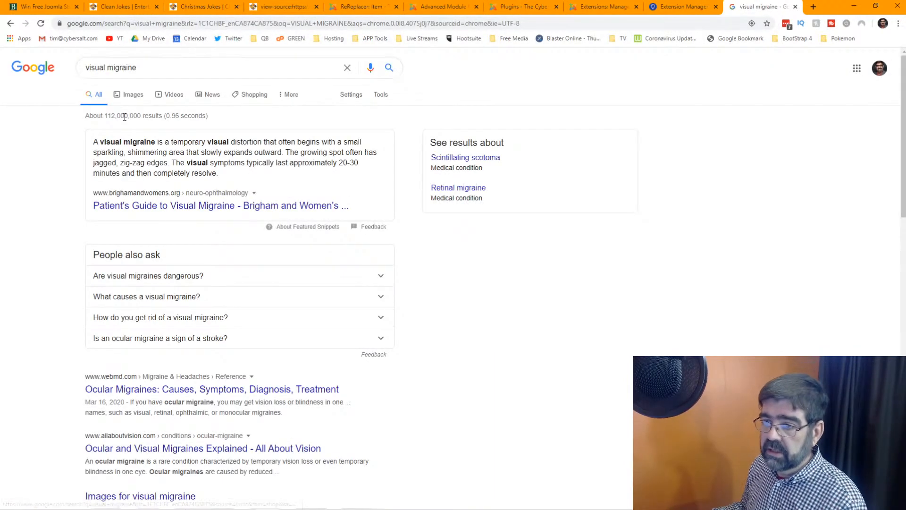
{"action": "left_click", "coordinate": [135, 93]}
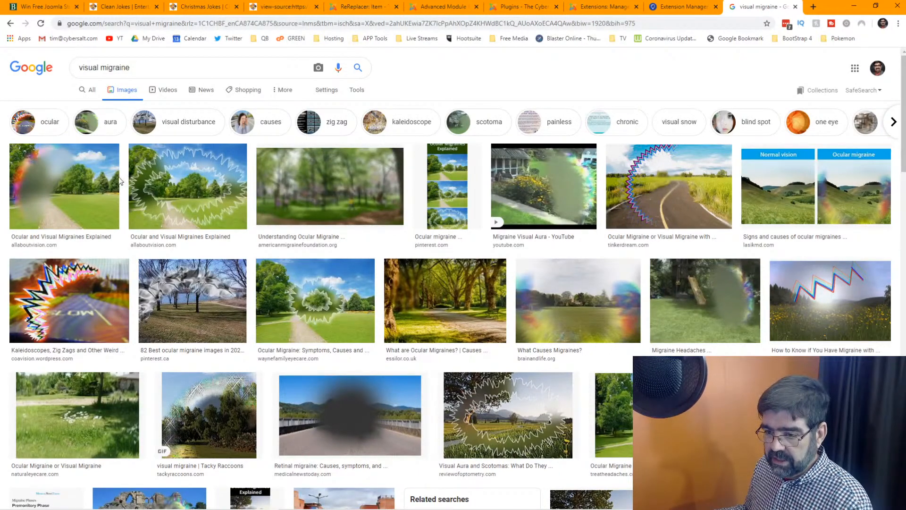
Step: Browse the visual migraine image results and open the preview of the "Visual Migraine Animation" YouTube result
{"action": "left_click", "coordinate": [136, 190]}
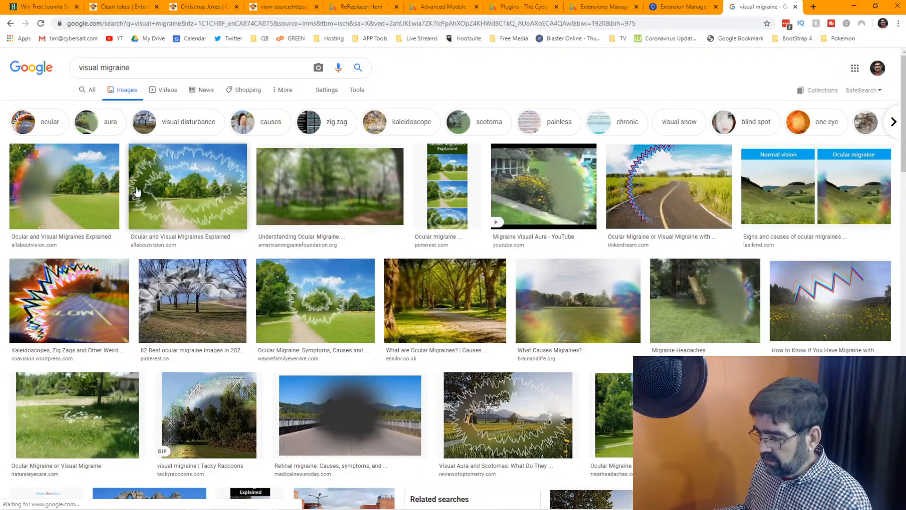
{"action": "scroll", "coordinate": [235, 199], "scroll_direction": "down", "scroll_amount": 1}
{"action": "scroll", "coordinate": [235, 200], "scroll_direction": "down", "scroll_amount": 1}
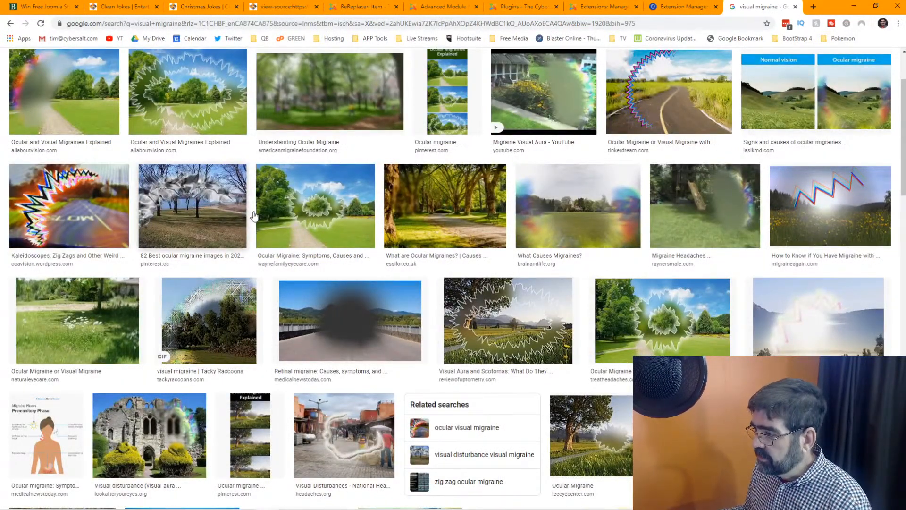
{"action": "scroll", "coordinate": [597, 228], "scroll_direction": "down", "scroll_amount": 3}
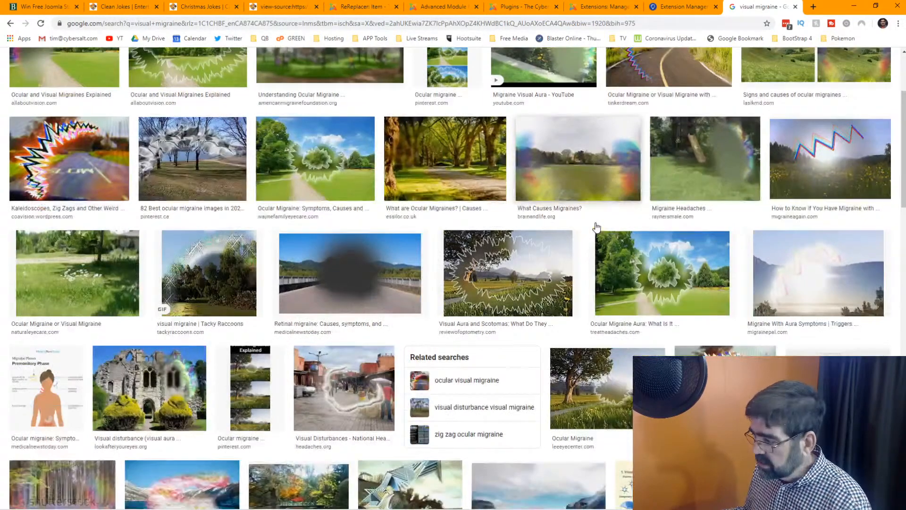
{"action": "scroll", "coordinate": [597, 228], "scroll_direction": "down", "scroll_amount": 6}
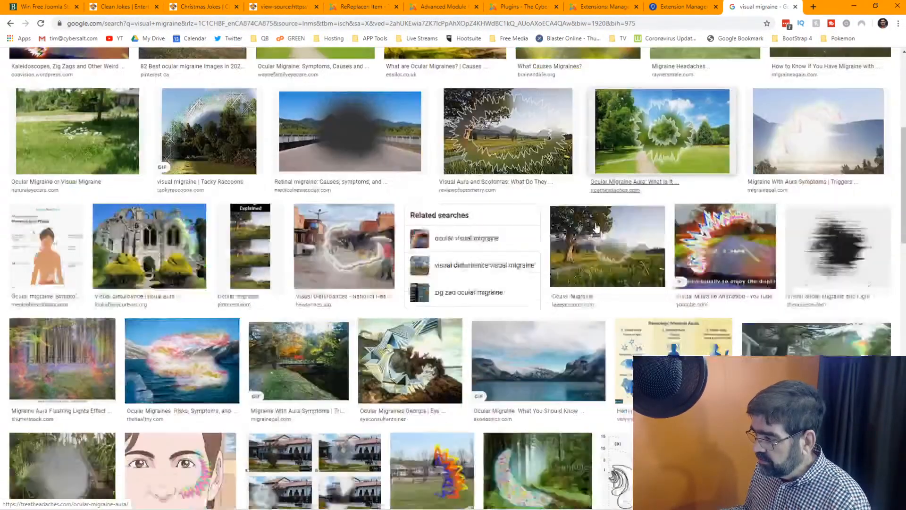
{"action": "scroll", "coordinate": [597, 228], "scroll_direction": "down", "scroll_amount": 5}
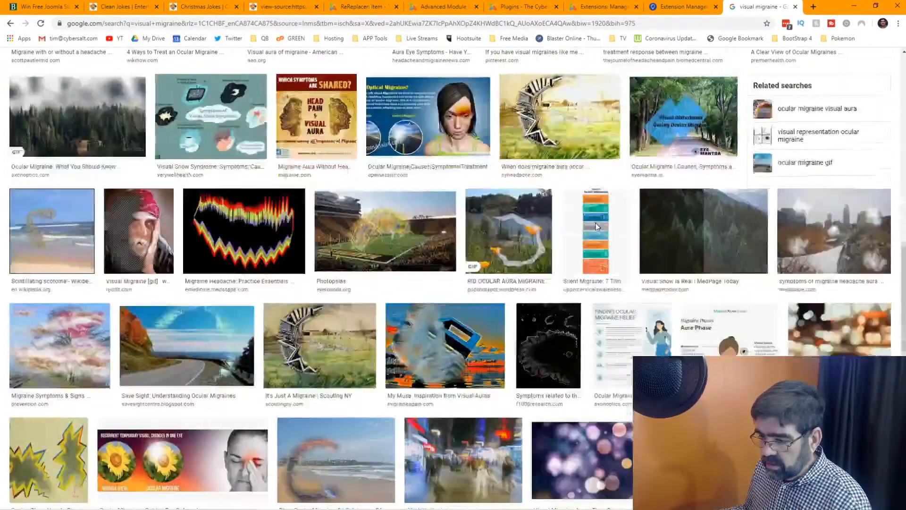
{"action": "scroll", "coordinate": [597, 228], "scroll_direction": "up", "scroll_amount": 8}
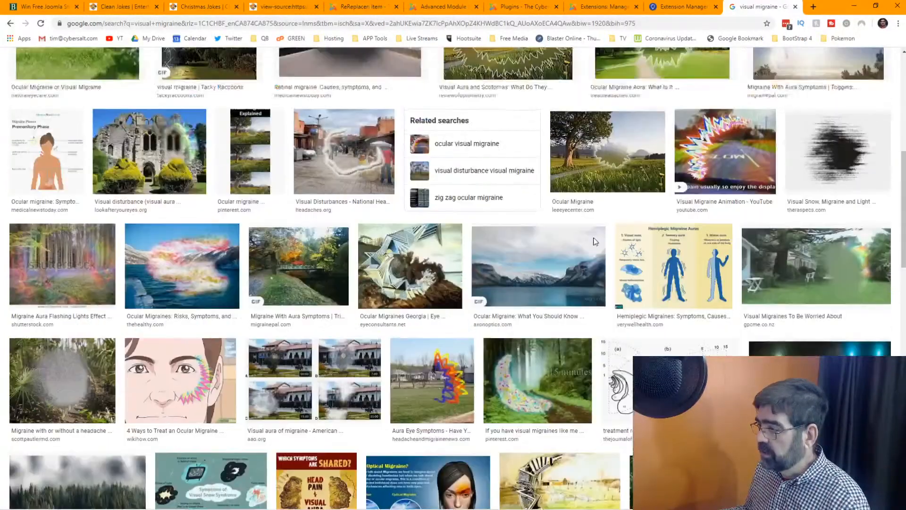
{"action": "left_click", "coordinate": [735, 161]}
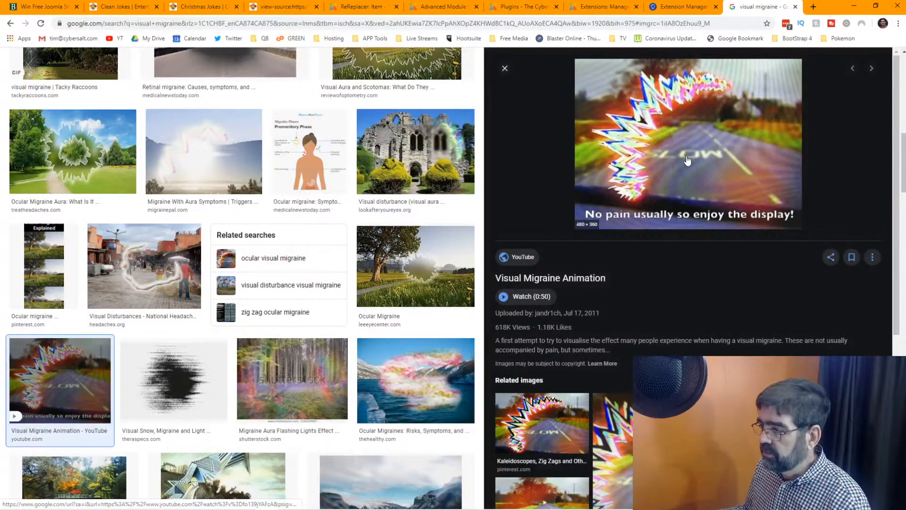
Step: Watch the Visual Migraine Animation on YouTube, replay its zigzag aura section, and close the video's tab
{"action": "left_click", "coordinate": [526, 260]}
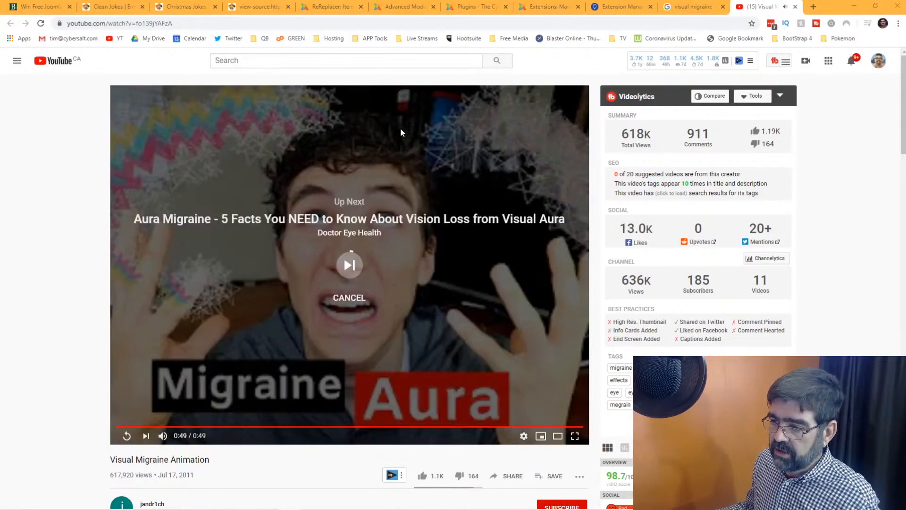
{"action": "left_click", "coordinate": [272, 429]}
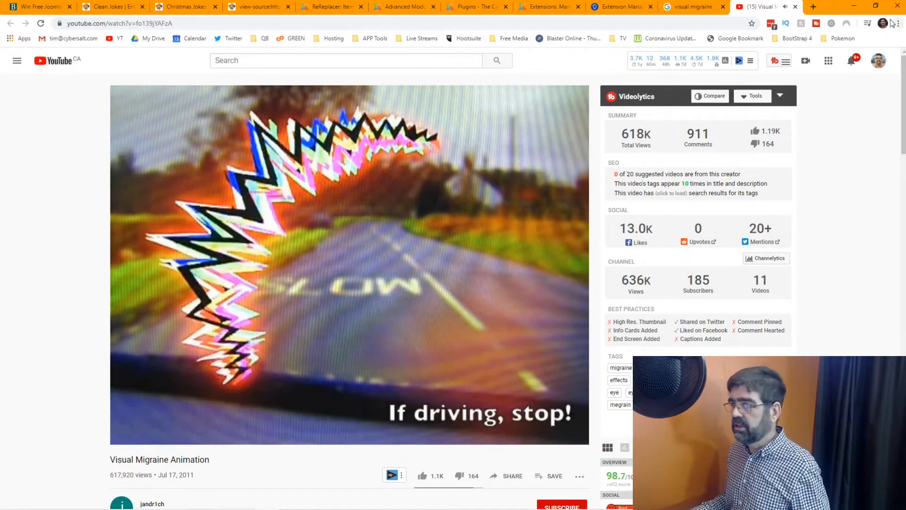
{"action": "left_click", "coordinate": [796, 6]}
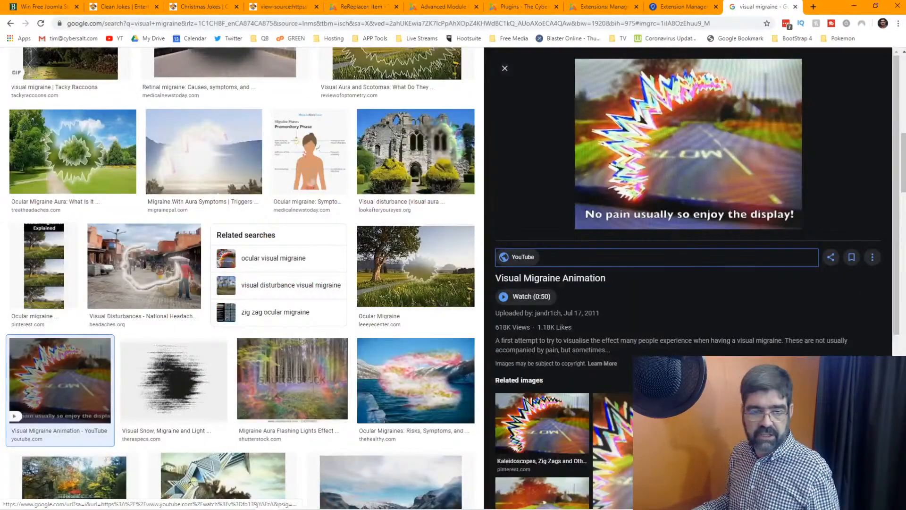